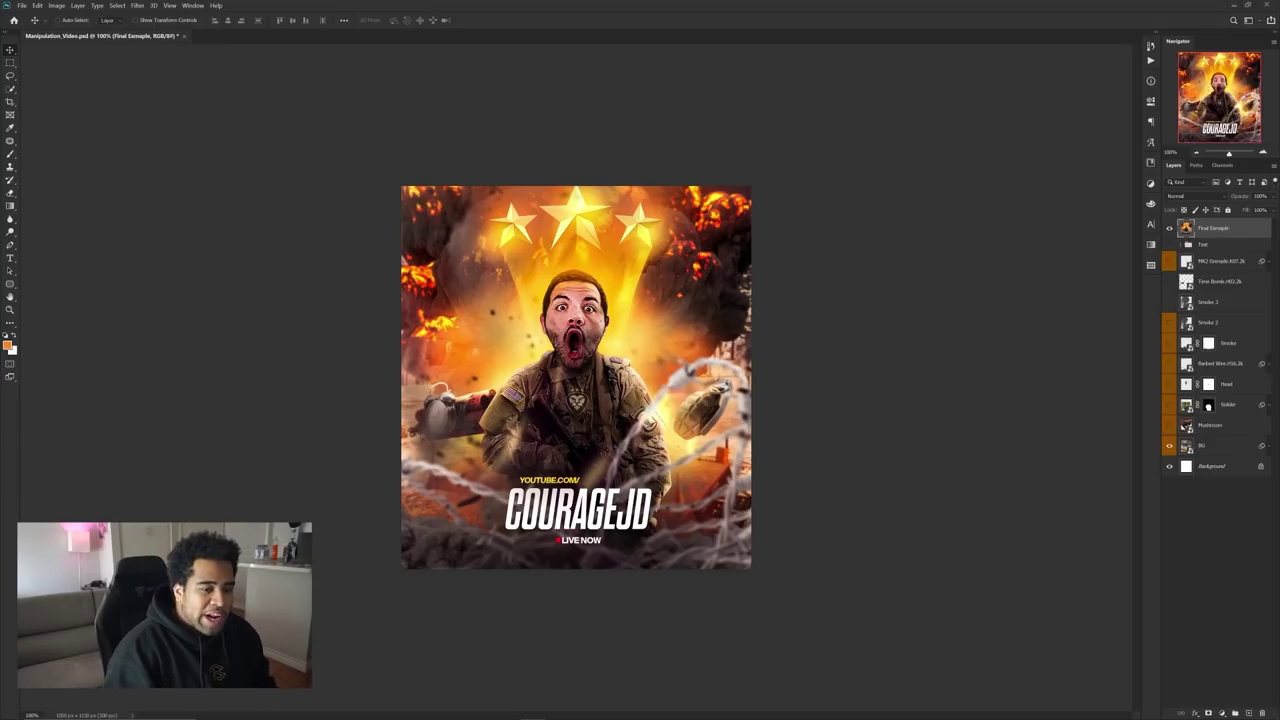
- Hide the flattened final example layer and show the Mushroom explosion and soldier layers
click(1169, 228)
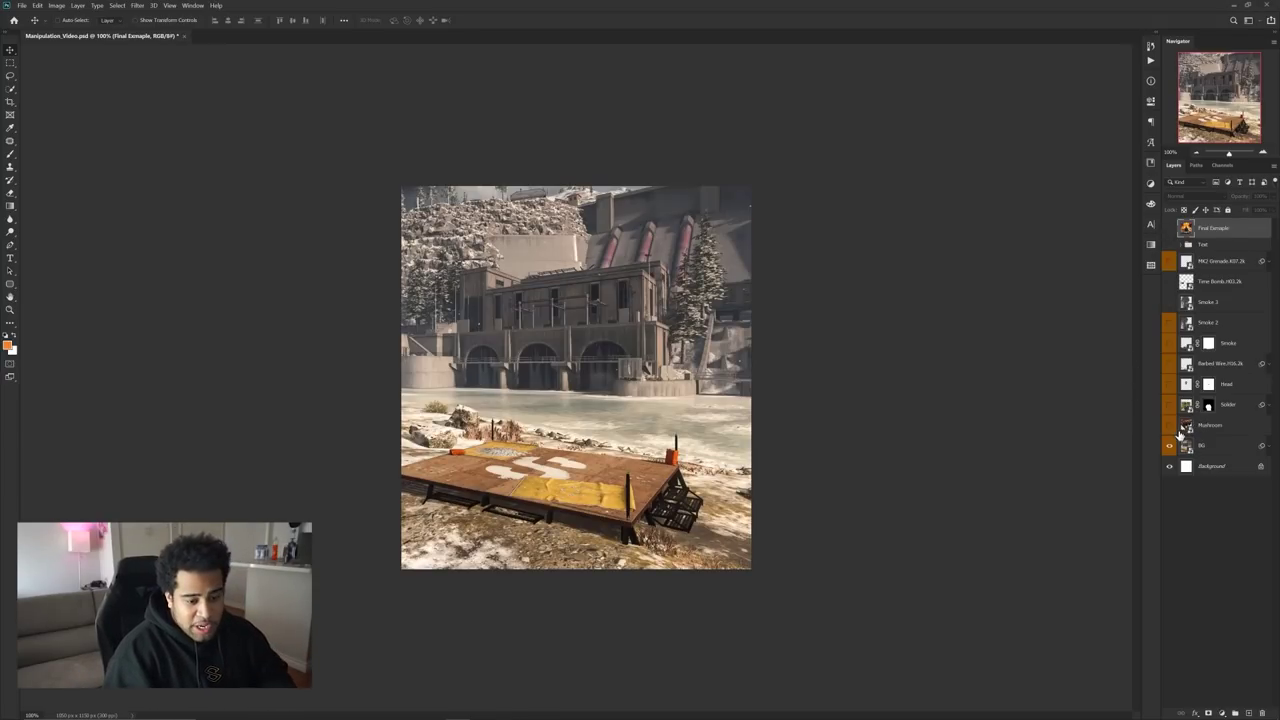
click(1170, 425)
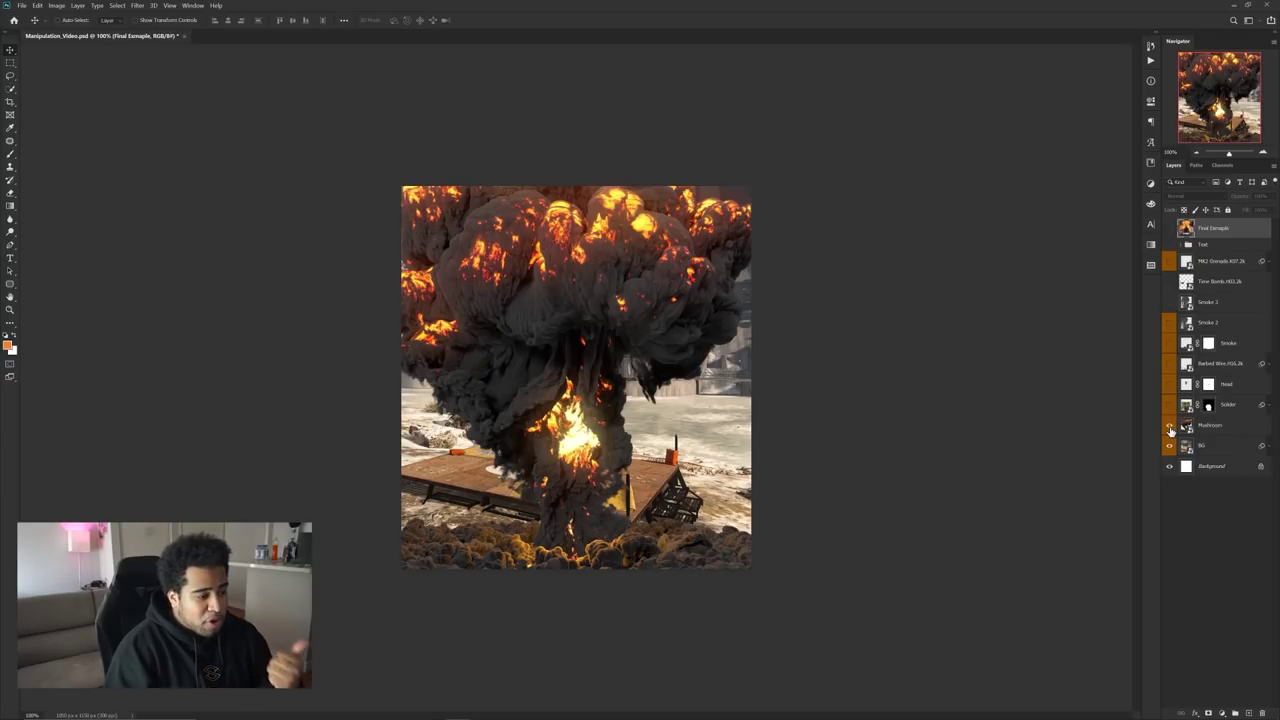
click(1169, 405)
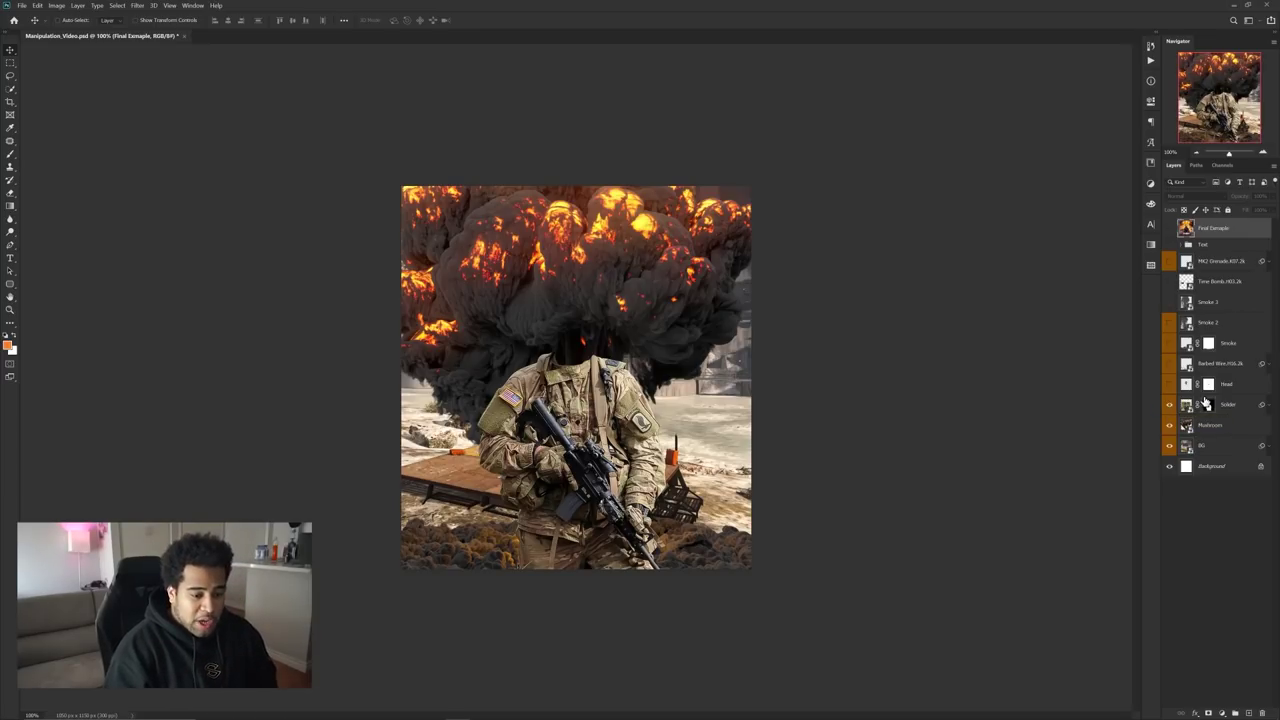
- Paint white on the soldier's layer mask with the Brush to bring back the original head and helmet
click(1208, 404)
key(b)
scroll(588, 378, up, 2)
drag(560, 357, 512, 415)
drag(554, 309, 553, 385)
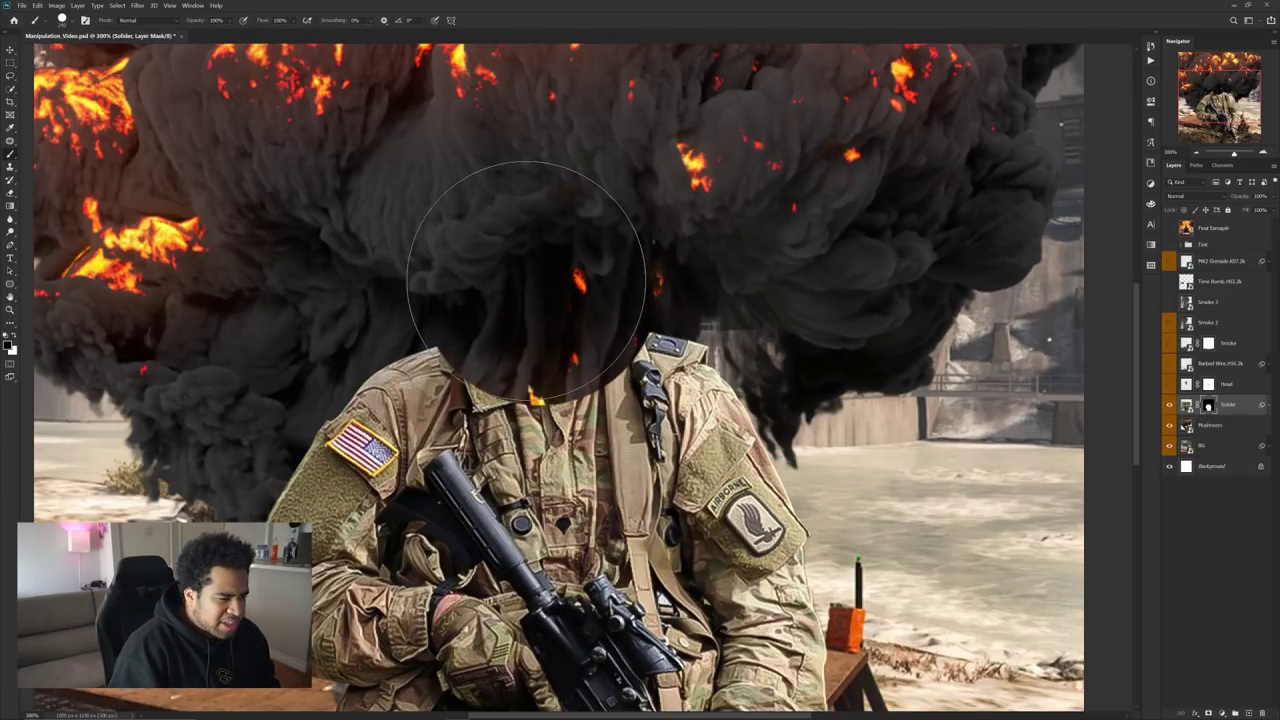
mouse_move(534, 286)
mouse_down()
mouse_move(565, 245)
mouse_move(522, 224)
mouse_move(590, 218)
mouse_move(495, 216)
mouse_up()
drag(573, 243, 521, 238)
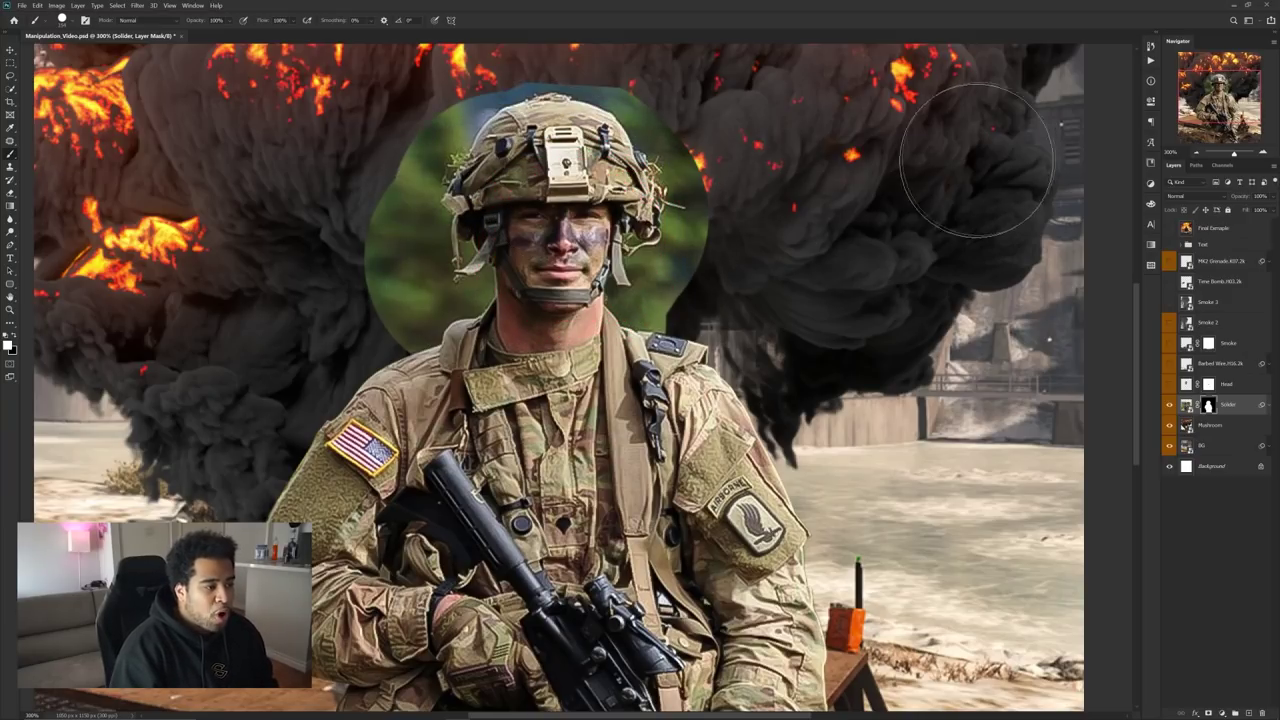
- Paint black on the soldier's layer mask over the head and the exposed neck inside the collar
mouse_move(737, 150)
mouse_down()
mouse_move(408, 160)
mouse_move(530, 240)
mouse_up()
scroll(500, 265, up, 2)
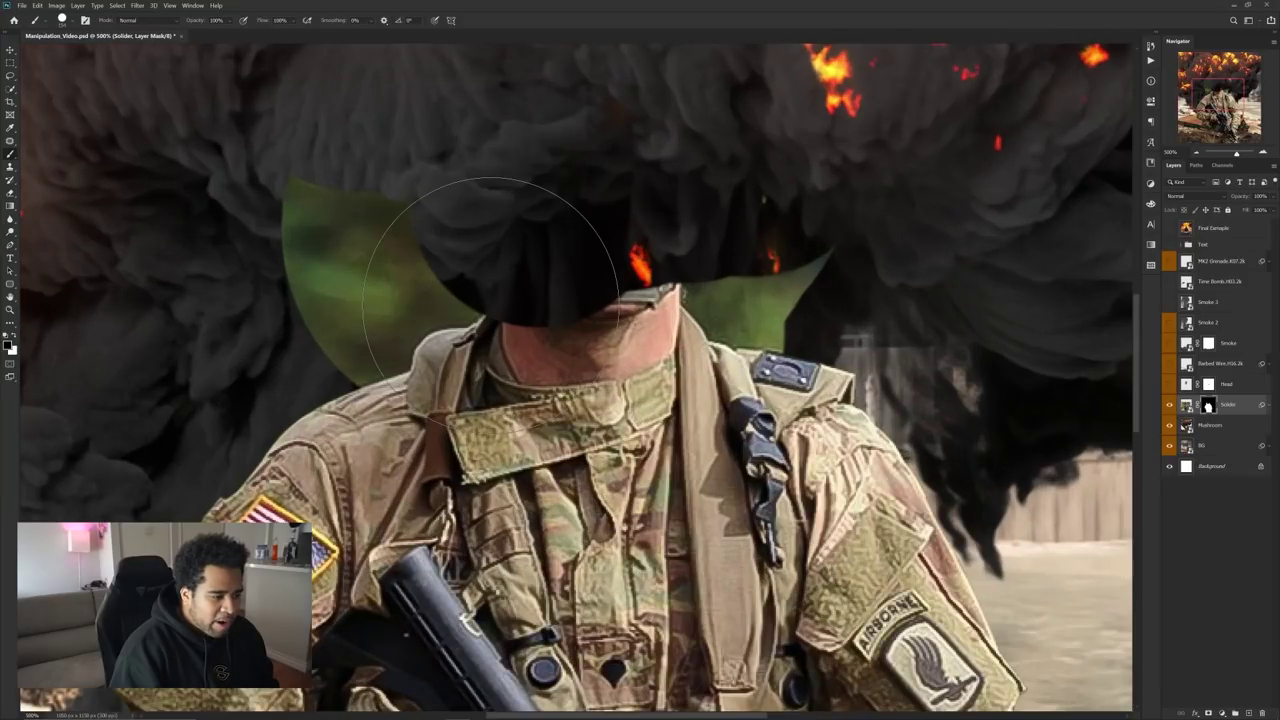
scroll(489, 304, up, 1)
mouse_move(720, 316)
mouse_down()
mouse_move(494, 306)
mouse_move(540, 324)
mouse_up()
mouse_move(526, 320)
mouse_down()
mouse_move(517, 334)
mouse_move(548, 385)
mouse_move(686, 370)
mouse_move(704, 278)
mouse_move(668, 341)
mouse_up()
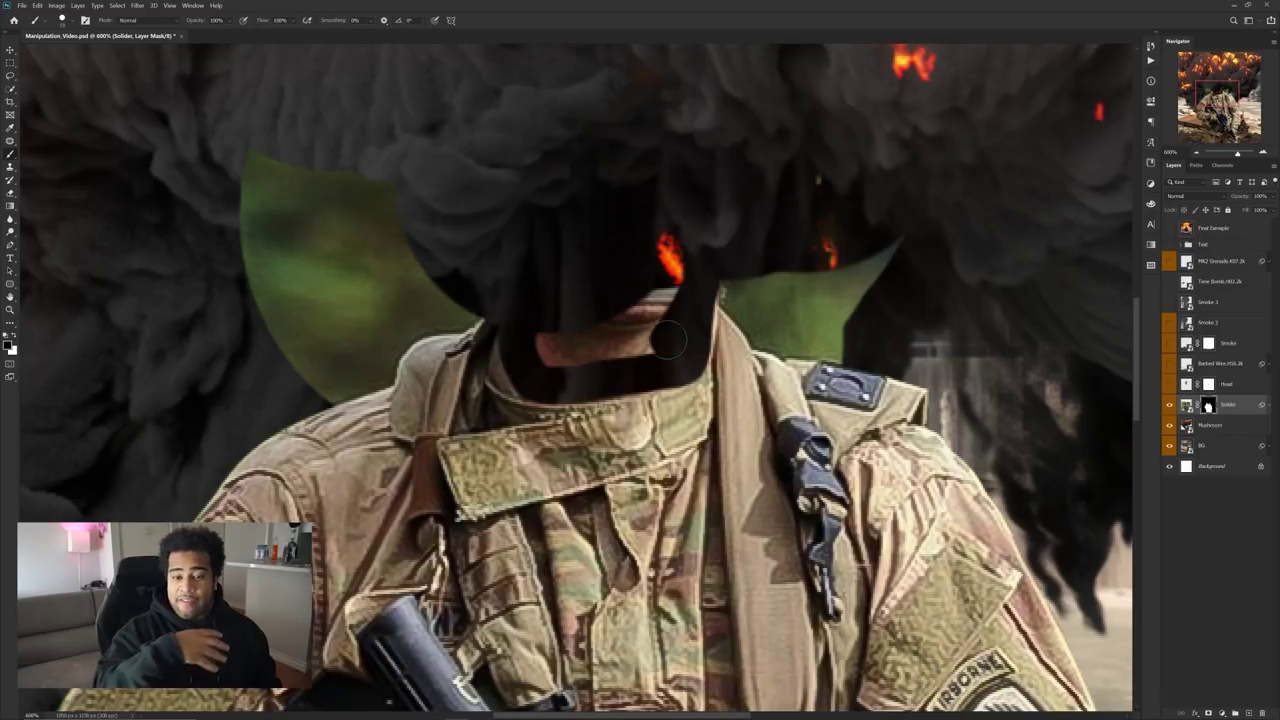
- Undo the brush strokes on the soldier's layer mask back to the clean headless cutout
key(ctrl+z)
key(ctrl+z)
key(ctrl+z)
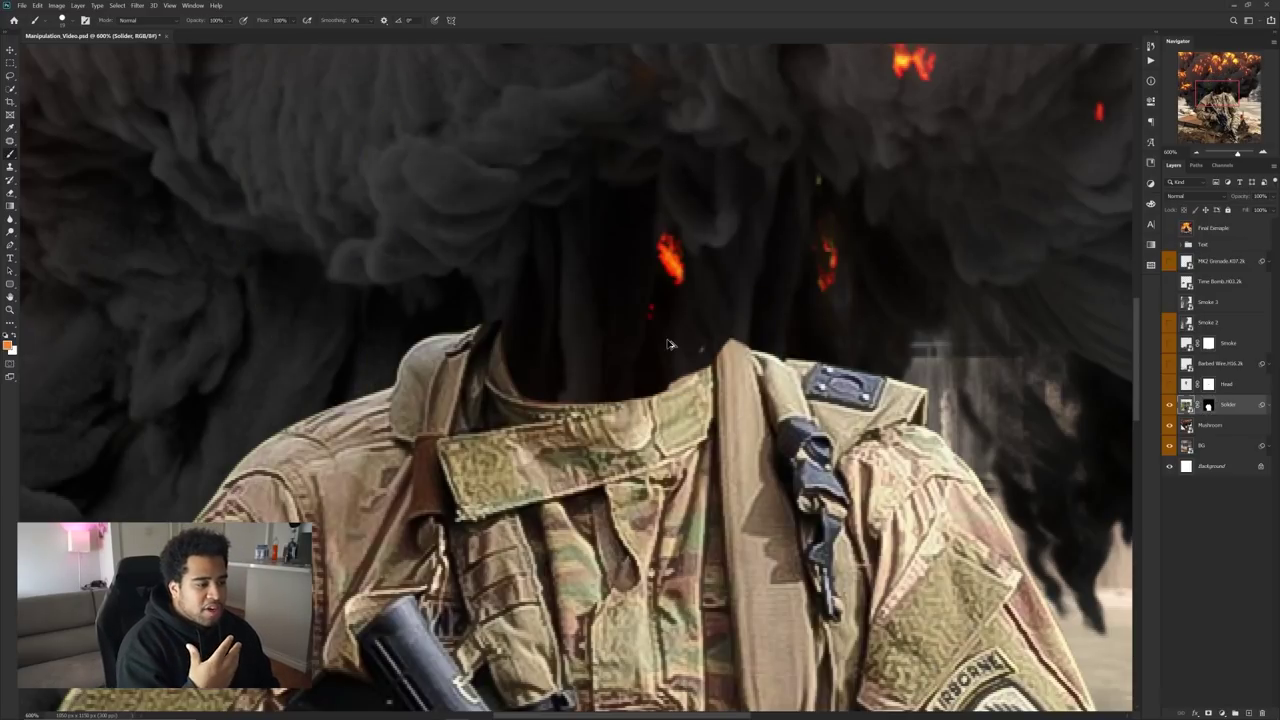
key(ctrl+z)
key(ctrl+shift+z)
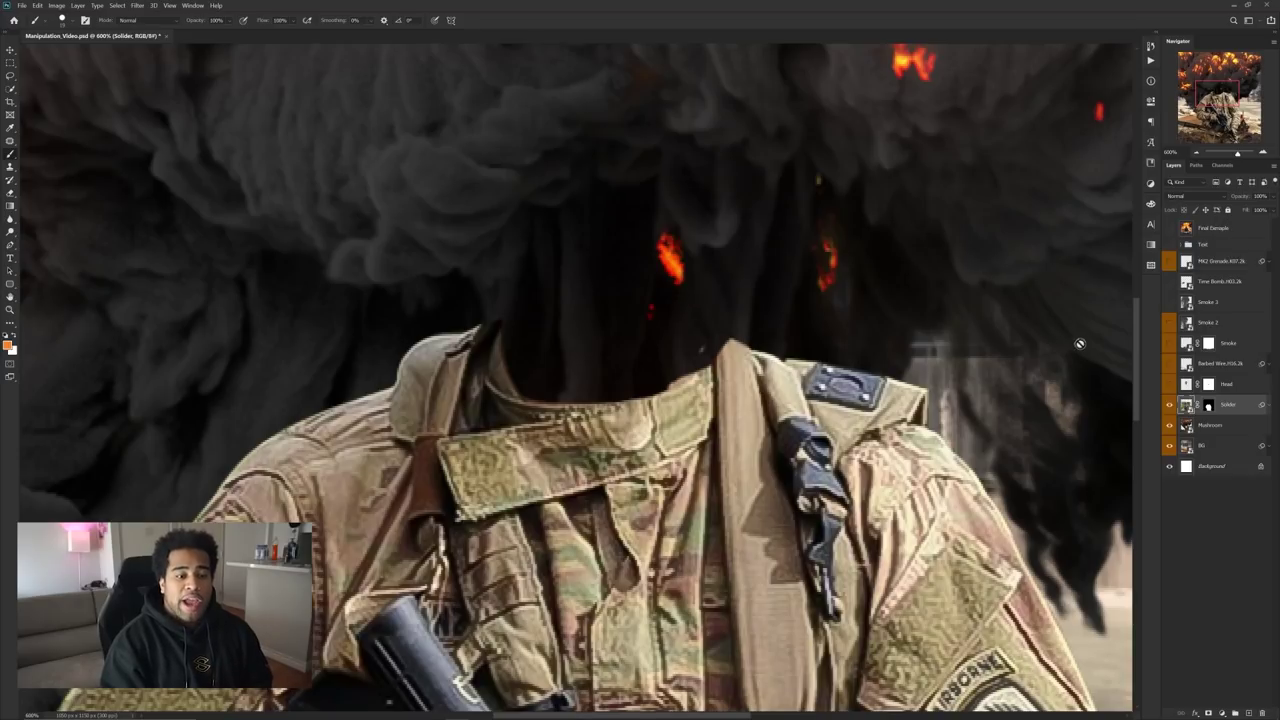
- Show the Head layer on top of the soldier's body
click(1168, 386)
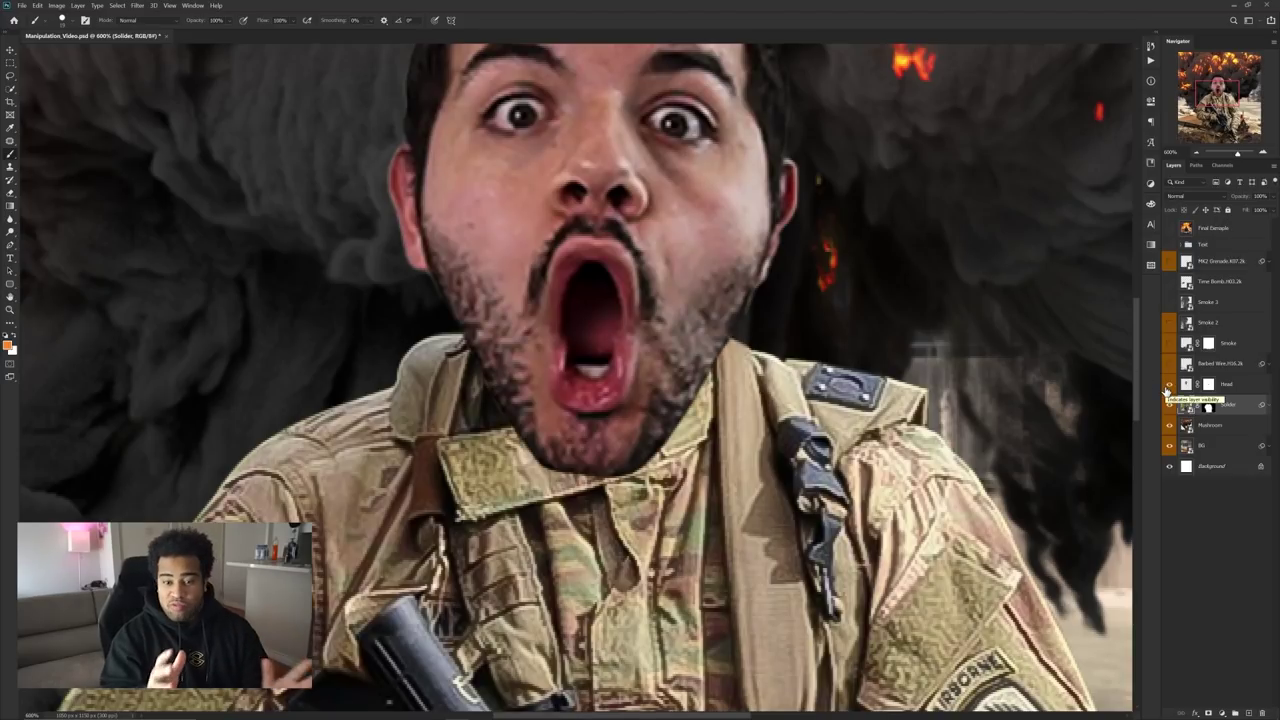
scroll(660, 370, down, 3)
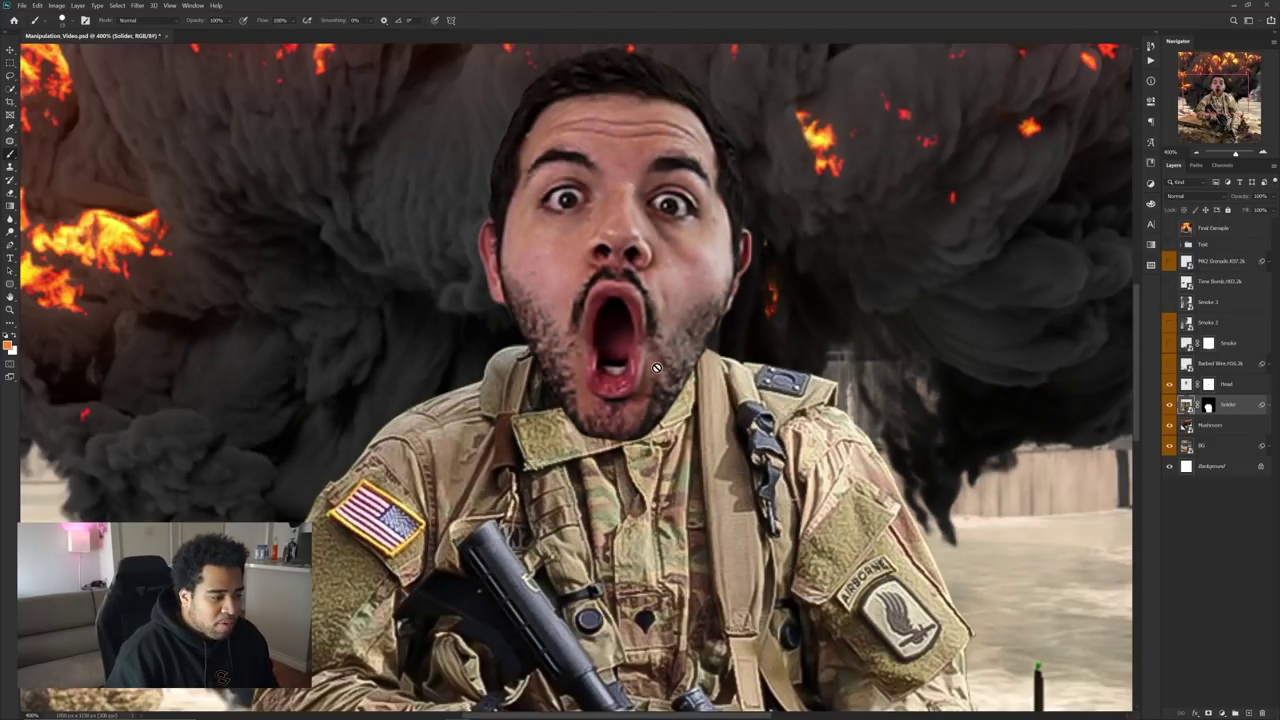
key(v)
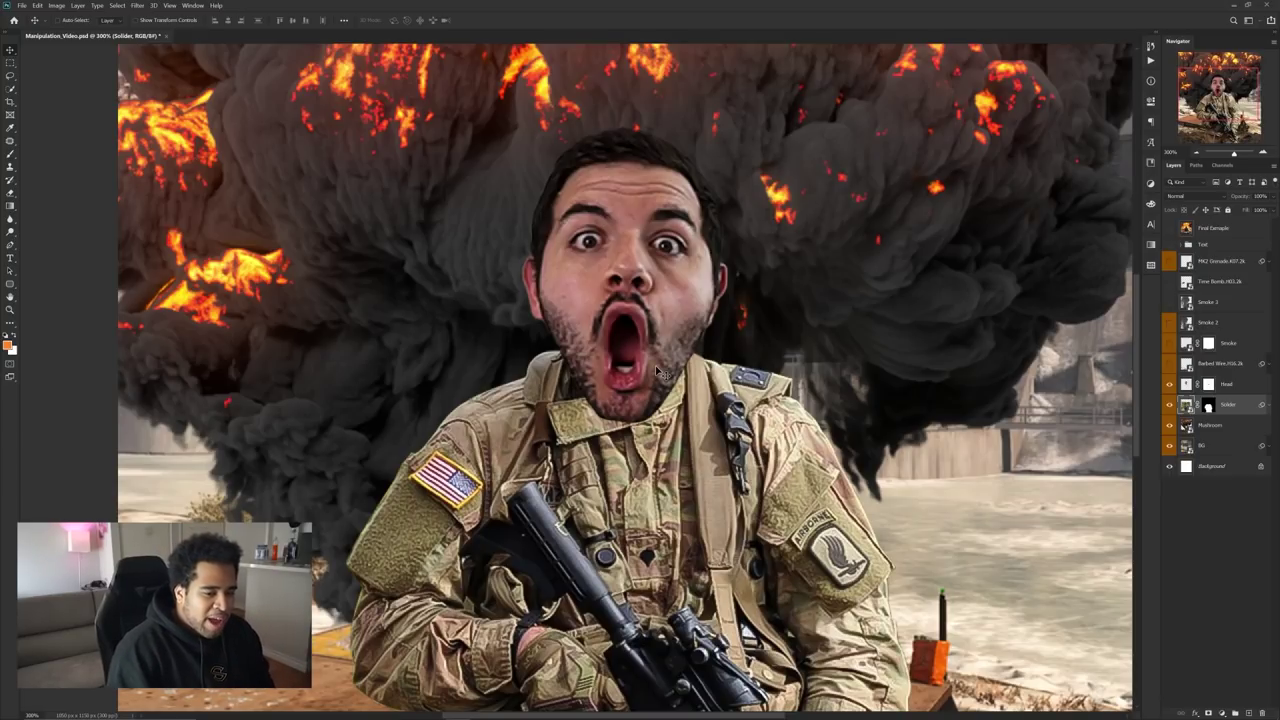
key(ctrl+minus)
- Show the barbed wire and Smoke layers, and briefly preview the two further smoke layers above them
click(1170, 363)
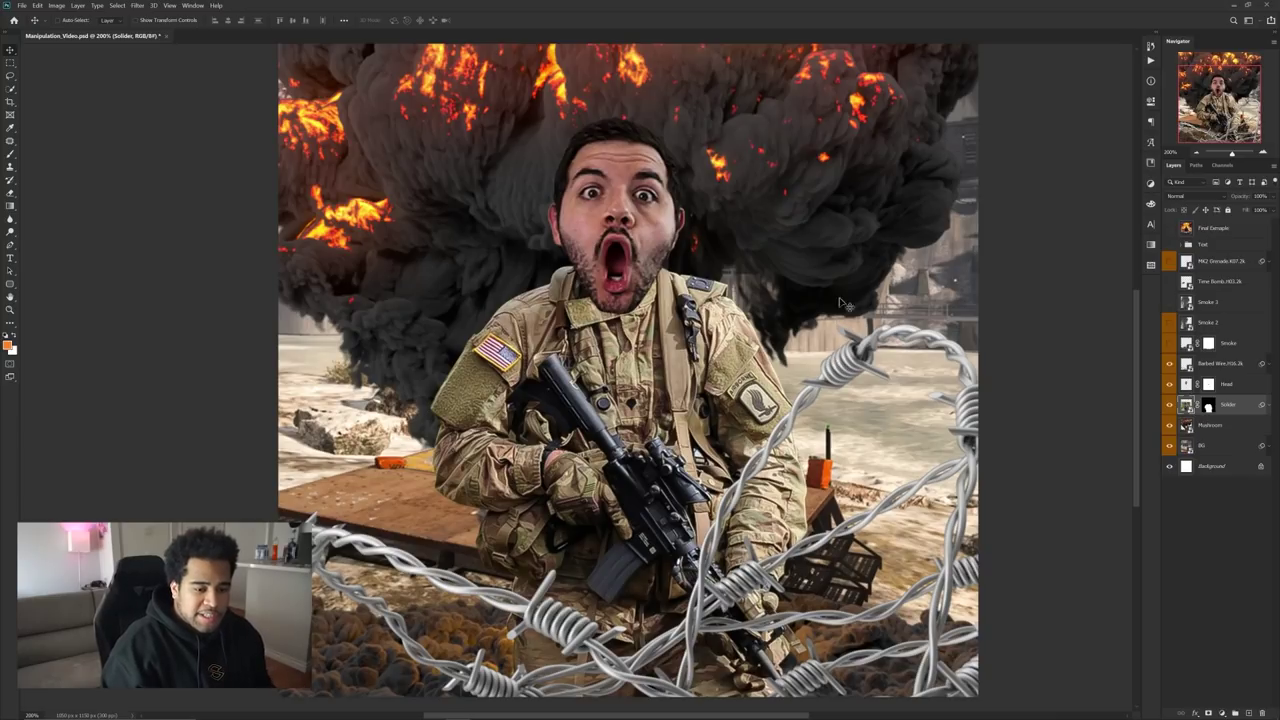
click(1169, 343)
click(1170, 321)
click(1170, 302)
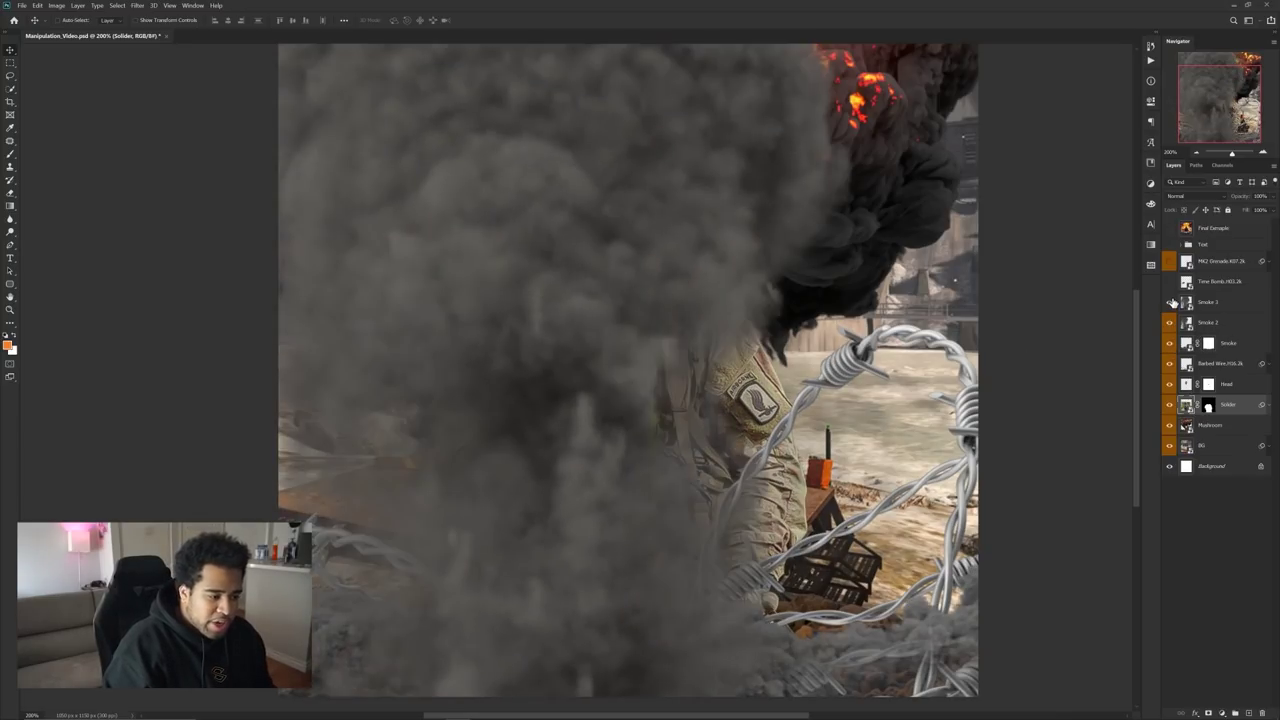
click(1170, 302)
click(1169, 324)
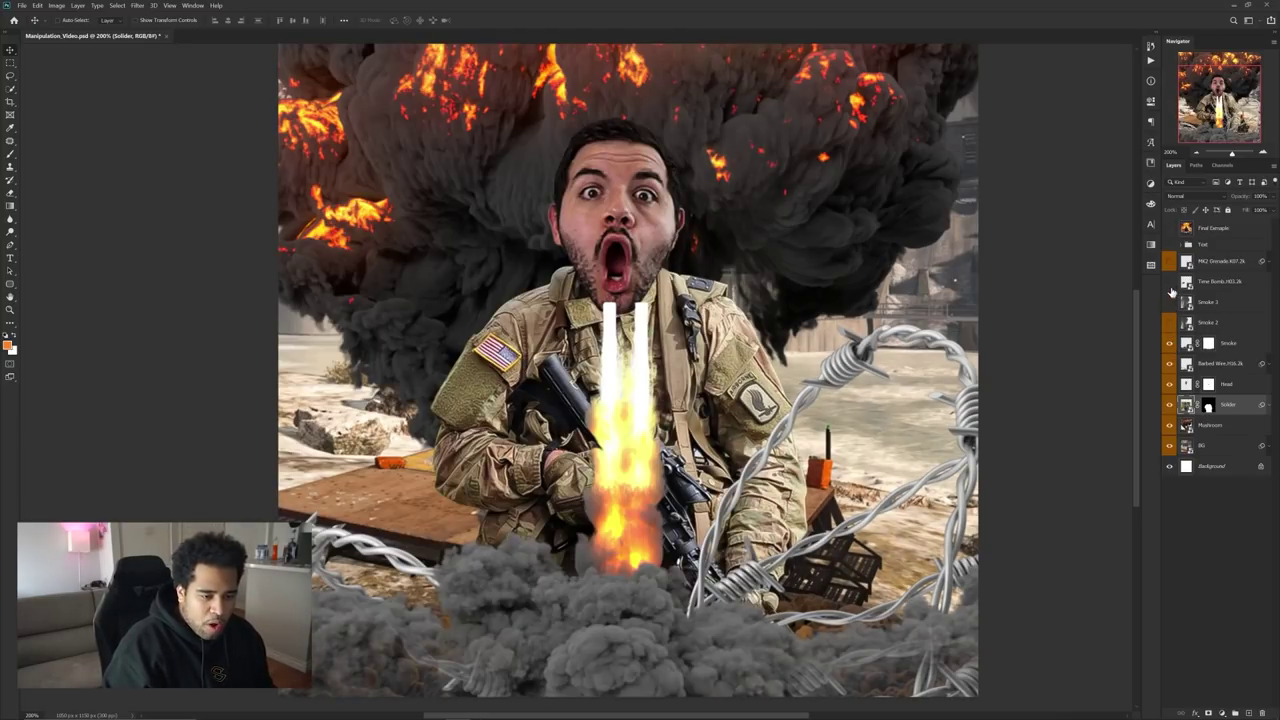
- Show the time bomb and grenade layers and the Text group
click(1169, 281)
click(1169, 261)
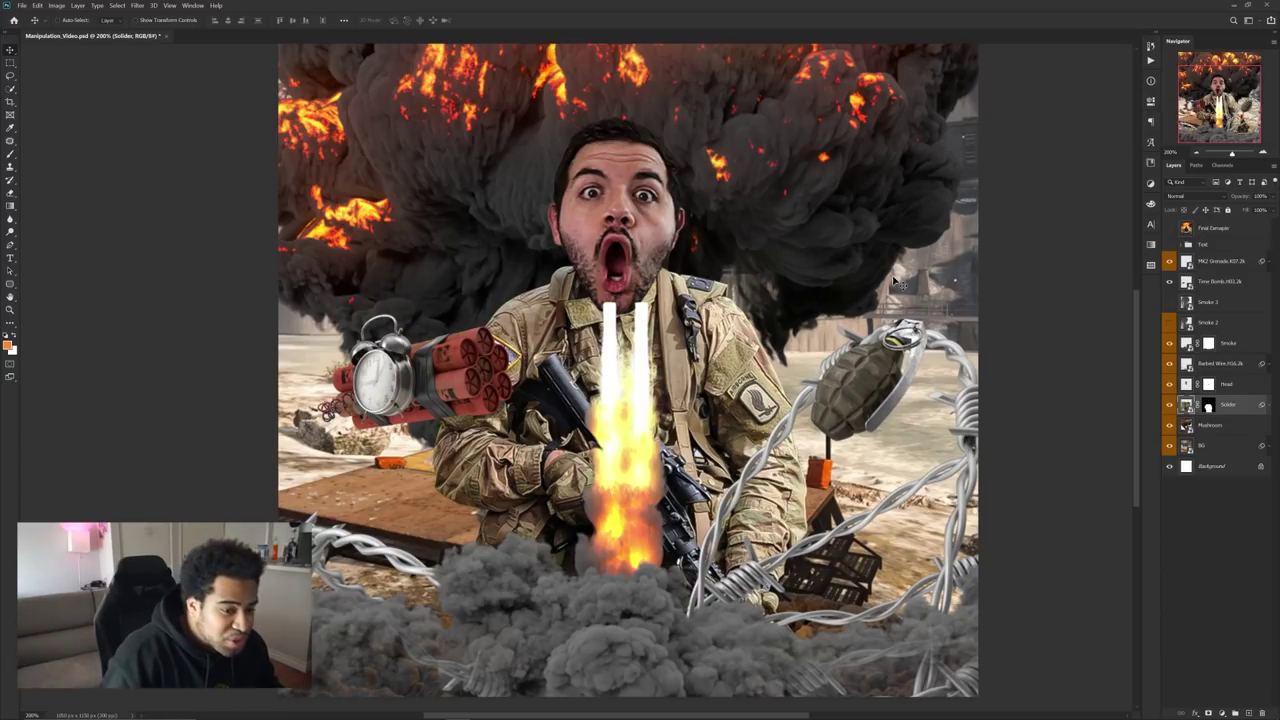
click(1169, 245)
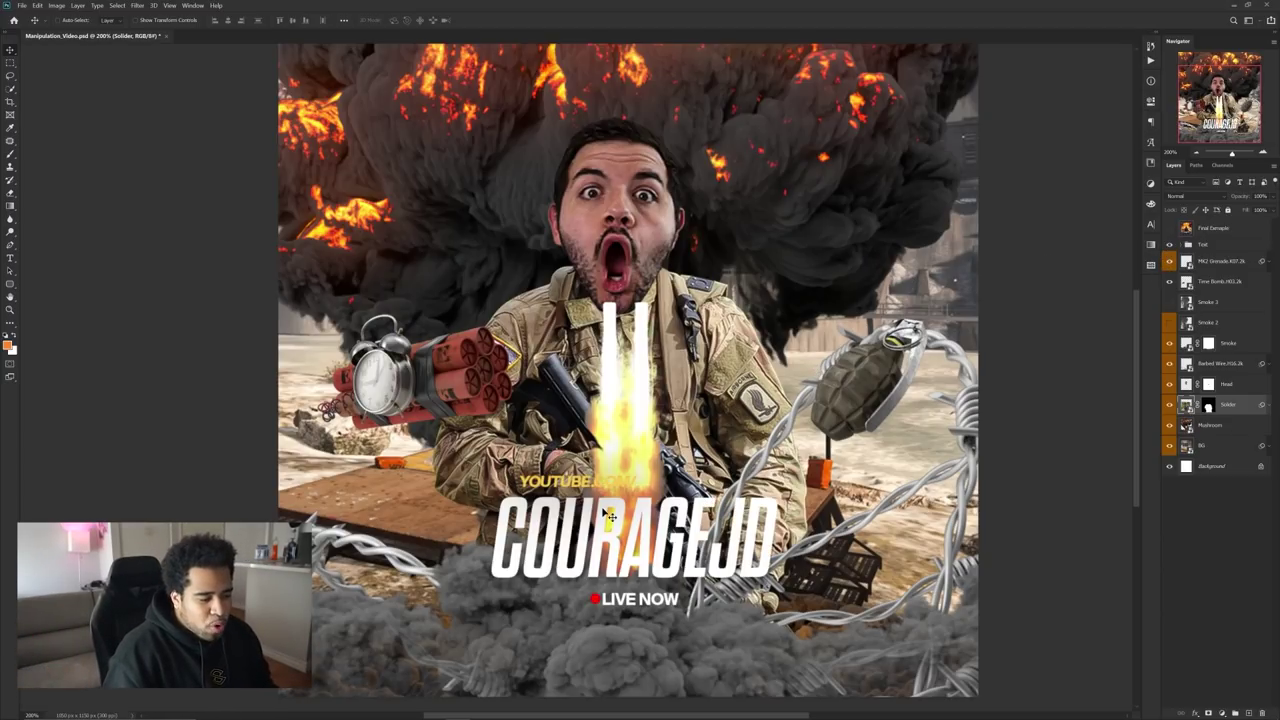
drag(726, 490, 708, 478)
key(ctrl+minus)
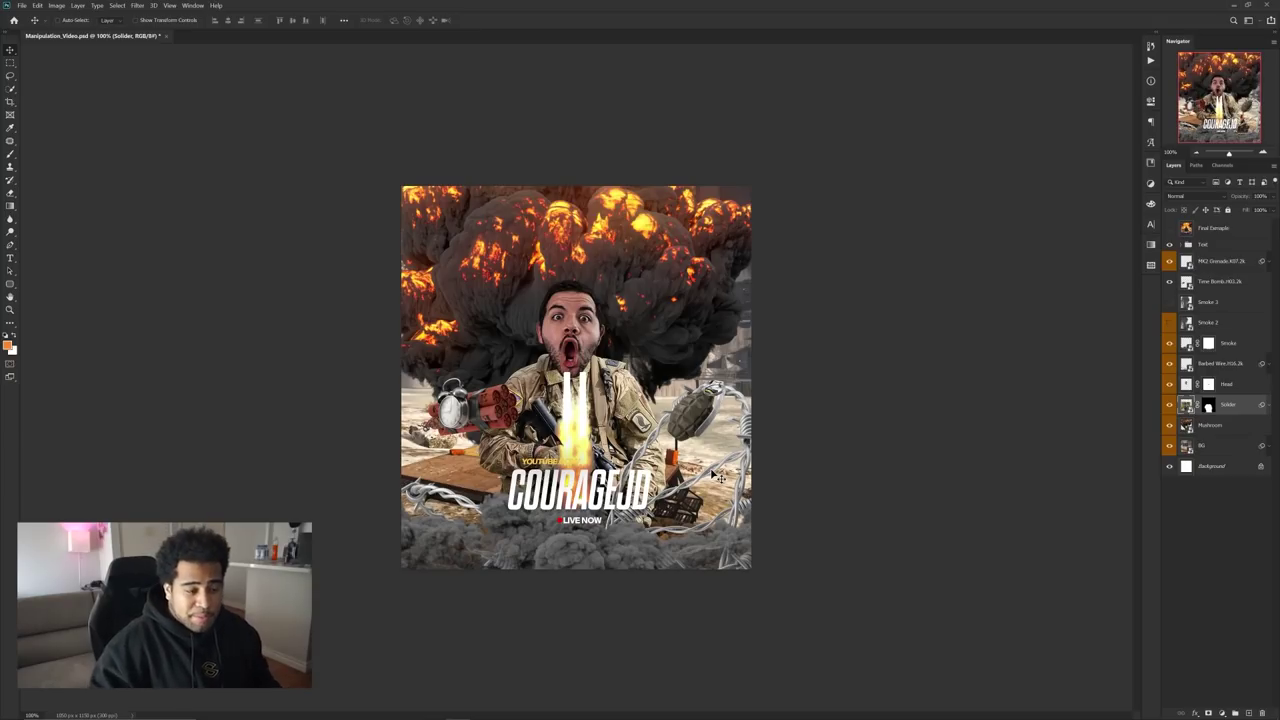
- Hide the Text group and the layers from the grenade down to the barbed wire
click(1169, 244)
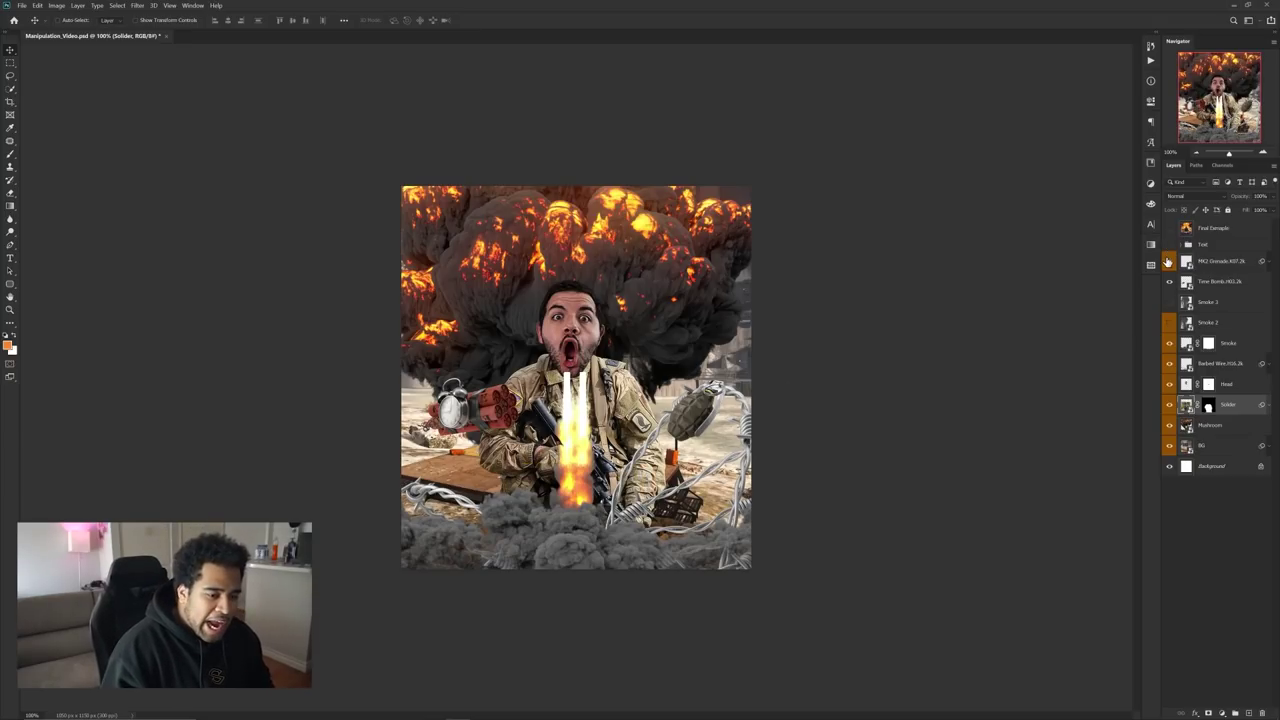
drag(1168, 261, 1171, 365)
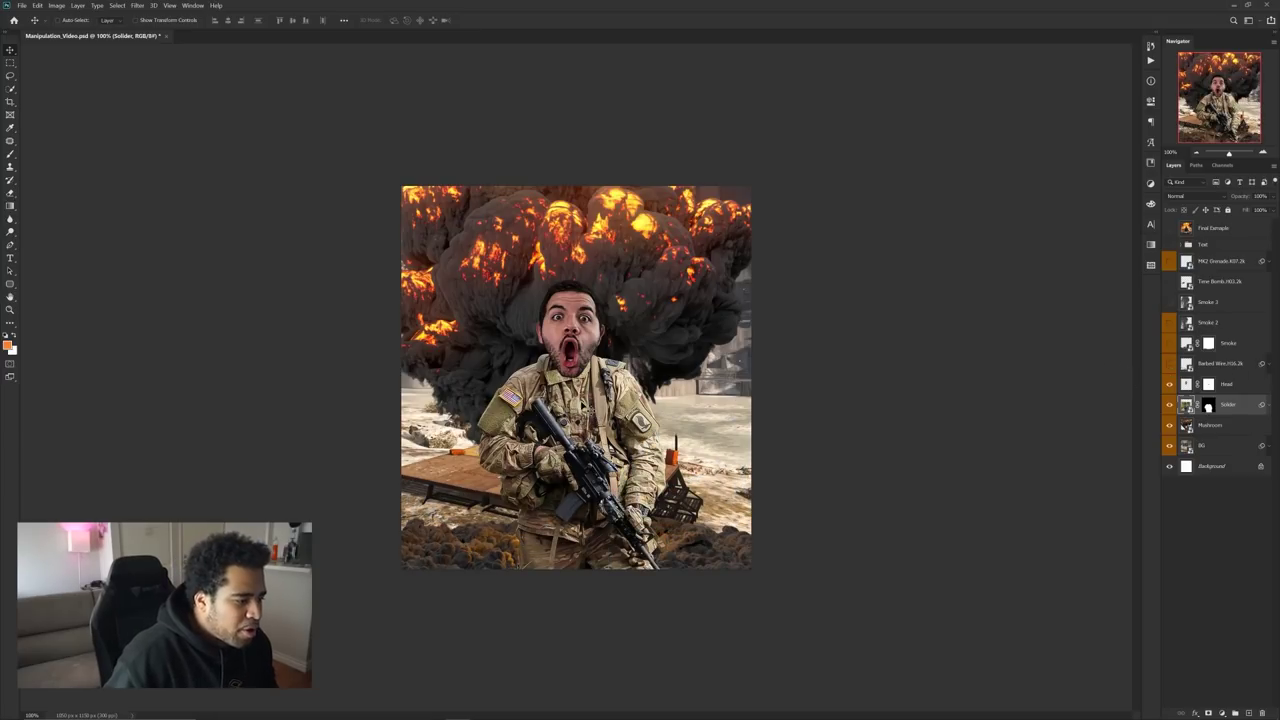
- Try moving the soldier's body, the head and the background separately, undoing each move
drag(589, 411, 613, 422)
key(ctrl+z)
drag(568, 342, 570, 332)
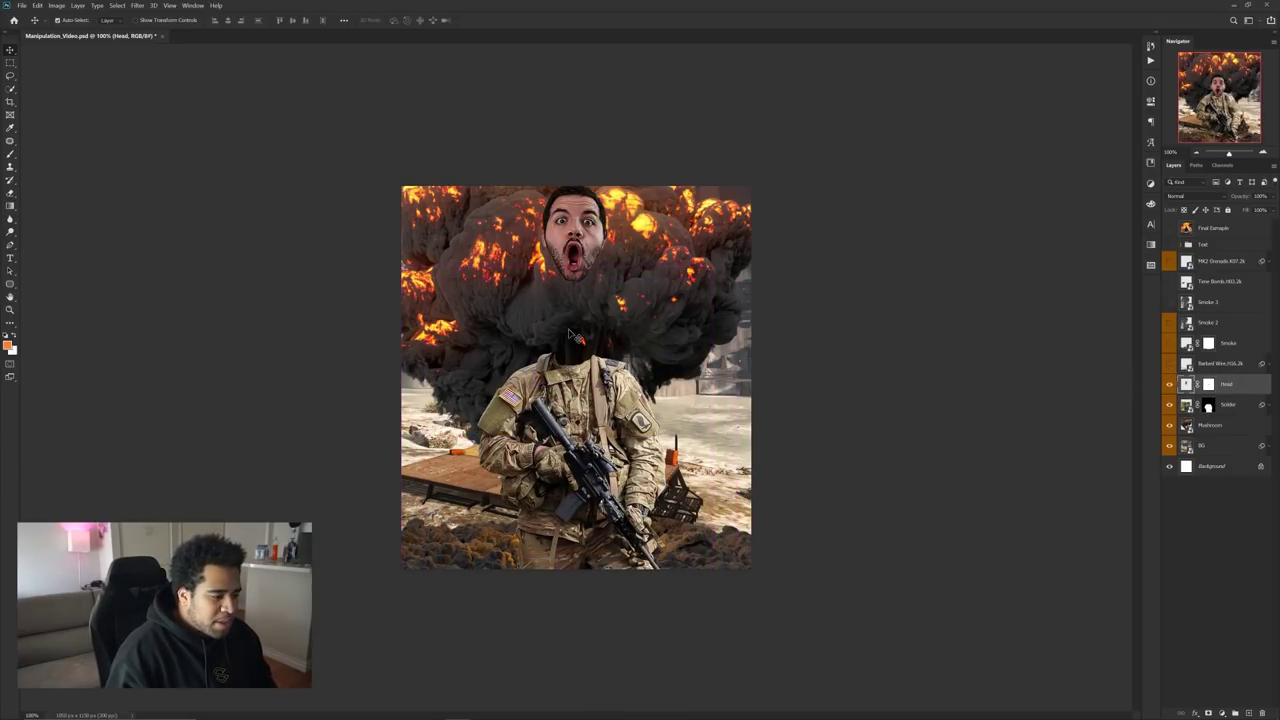
key(ctrl+z)
drag(690, 318, 837, 454)
key(ctrl+z)
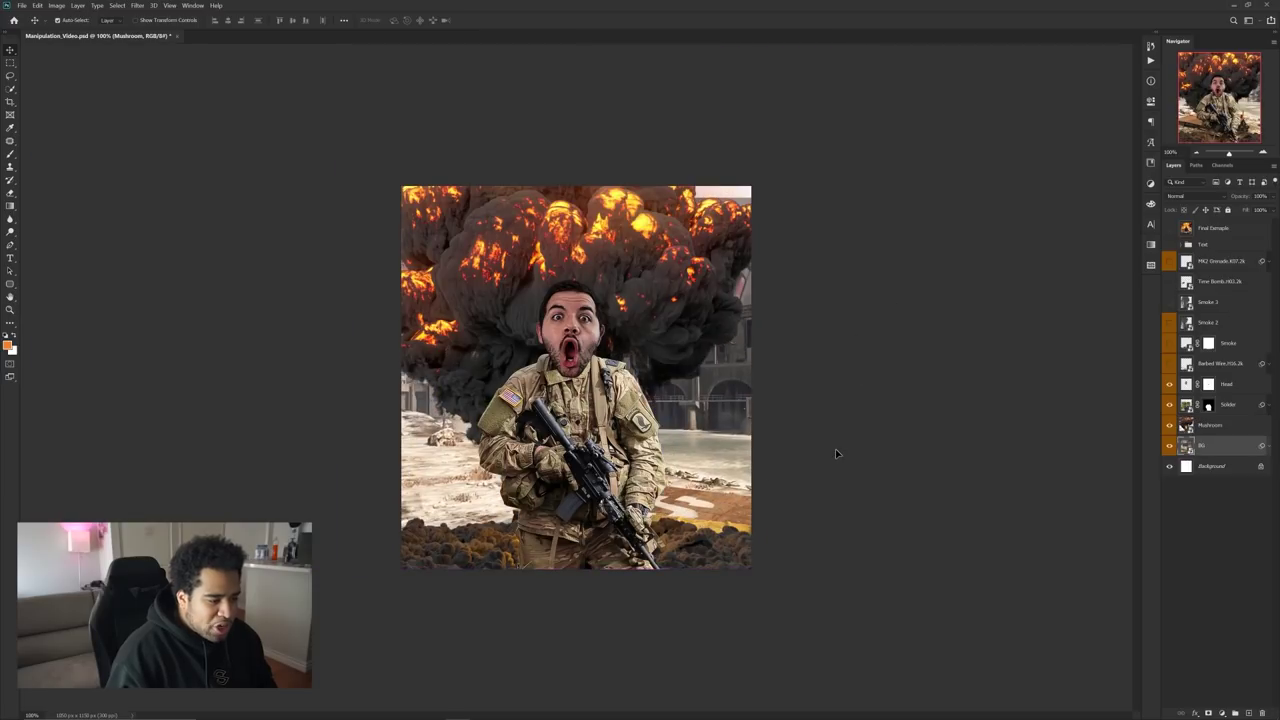
key(ctrl+z)
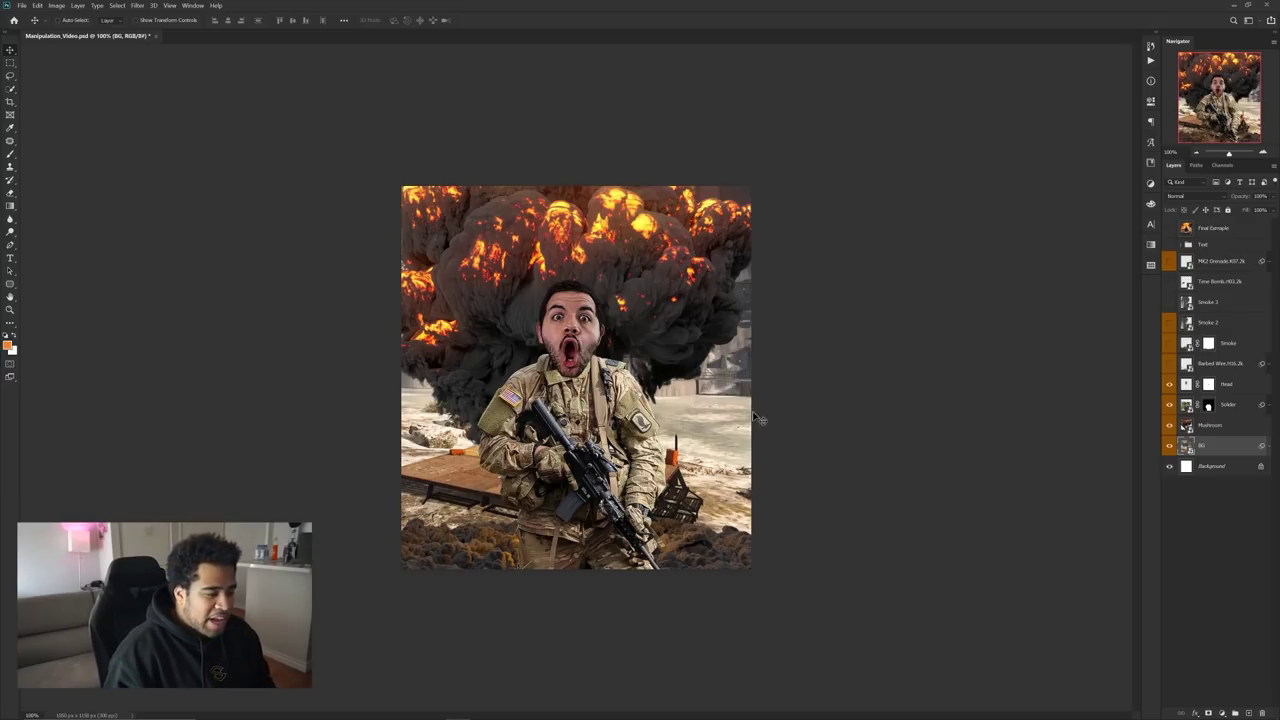
- Try moving the head sideways off the soldier's collar and undo the move
scroll(595, 398, up, 1)
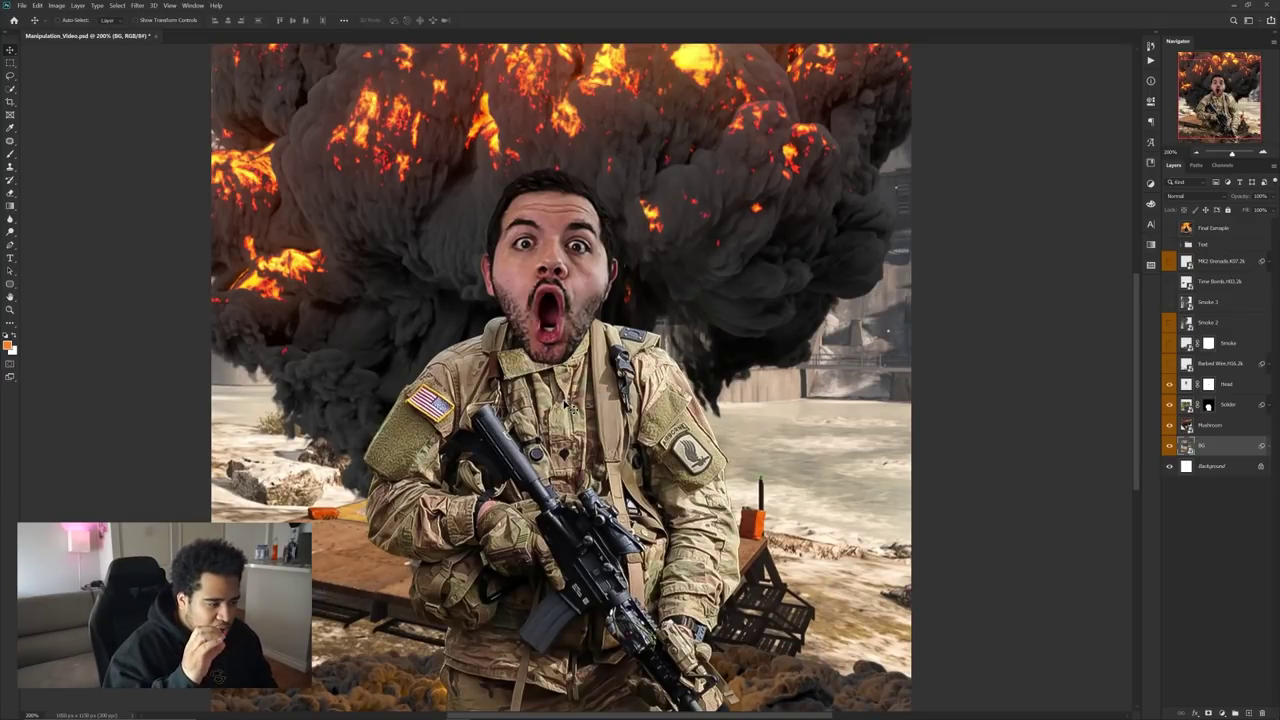
drag(550, 268, 643, 276)
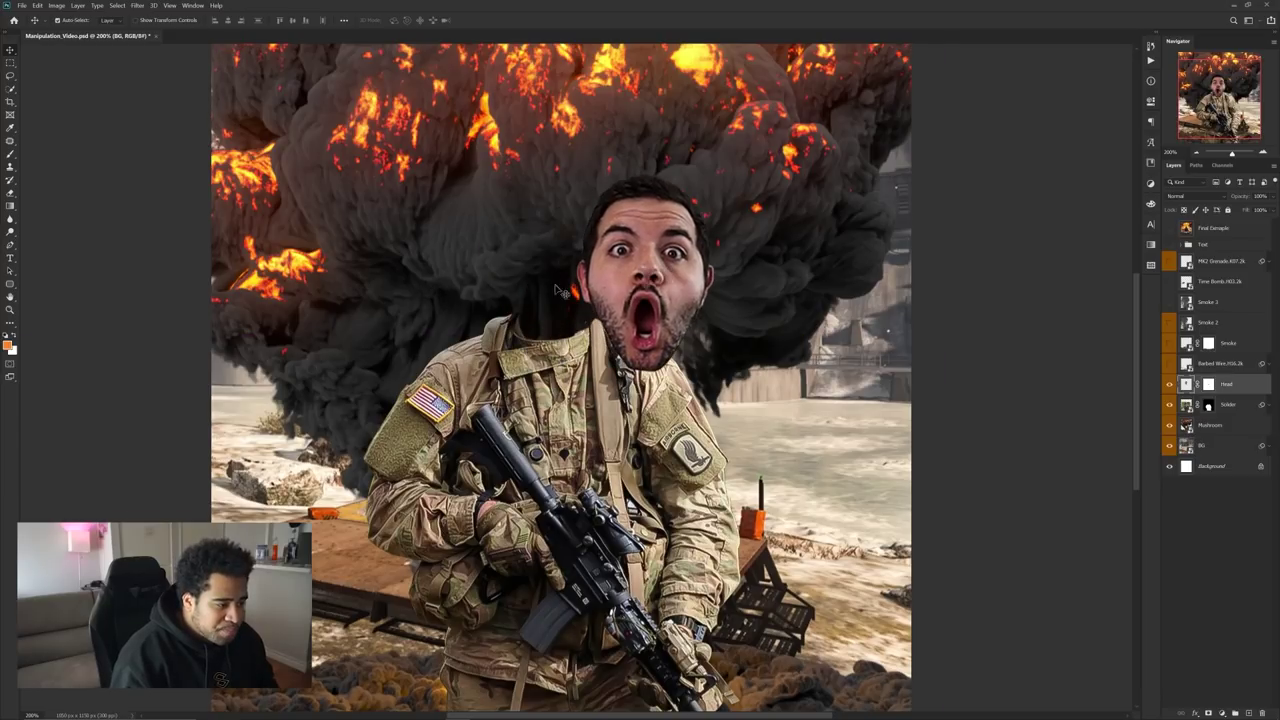
key(ctrl+z)
- Add a new layer directly above the soldier layer and set the Brush foreground colour to black
click(1240, 405)
click(1248, 713)
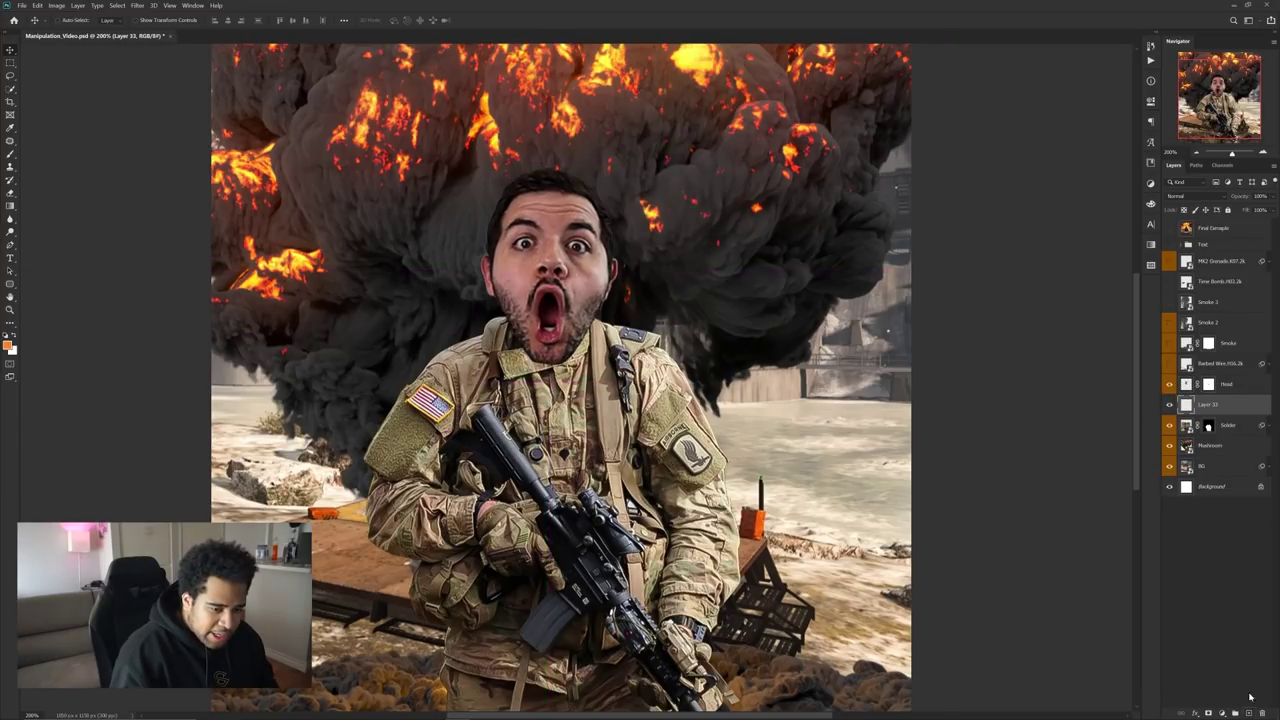
key(b)
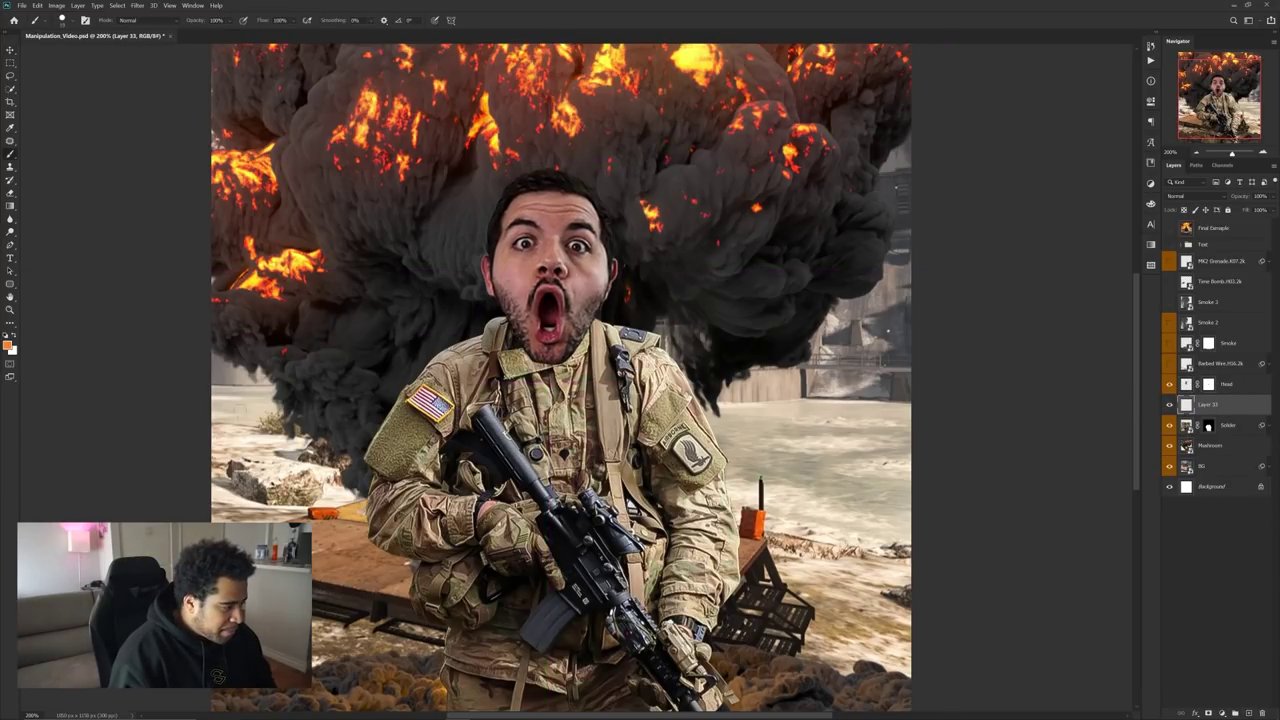
click(9, 347)
click(795, 403)
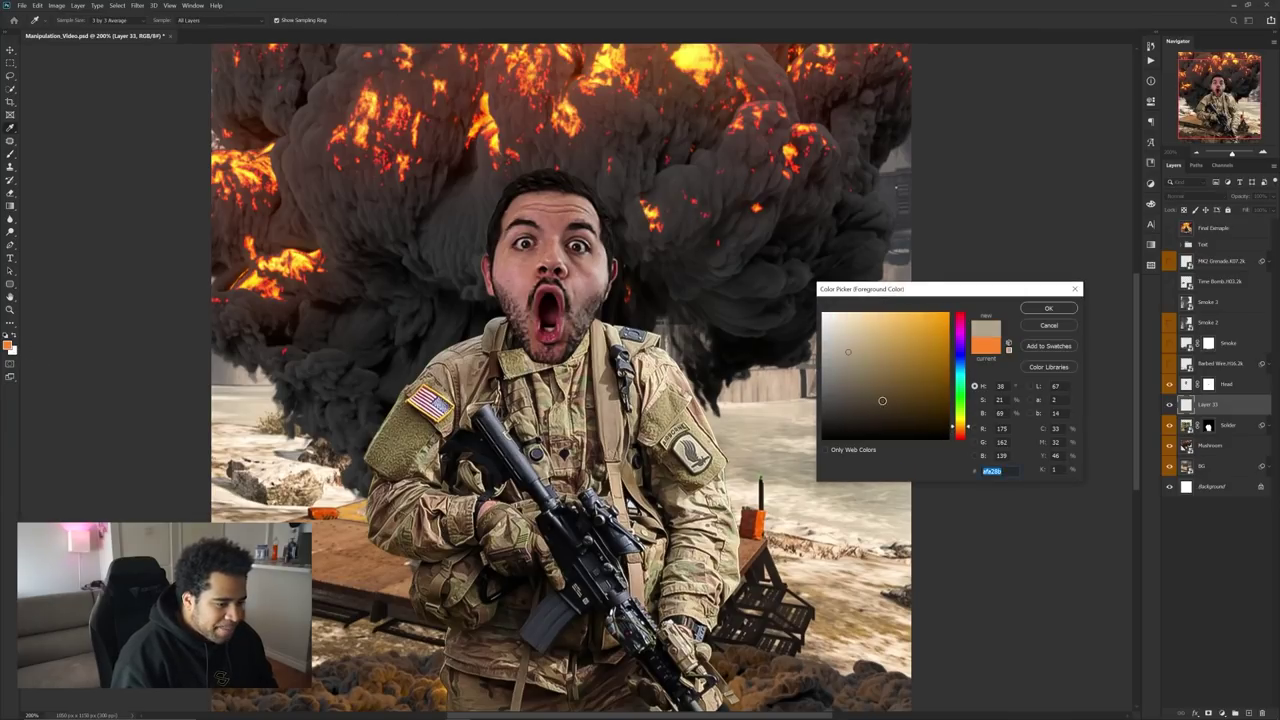
drag(880, 400, 822, 440)
click(1046, 313)
click(1045, 310)
- Paint a soft black shadow under the chin on the new layer with a 0% hardness round brush
scroll(535, 335, up, 2)
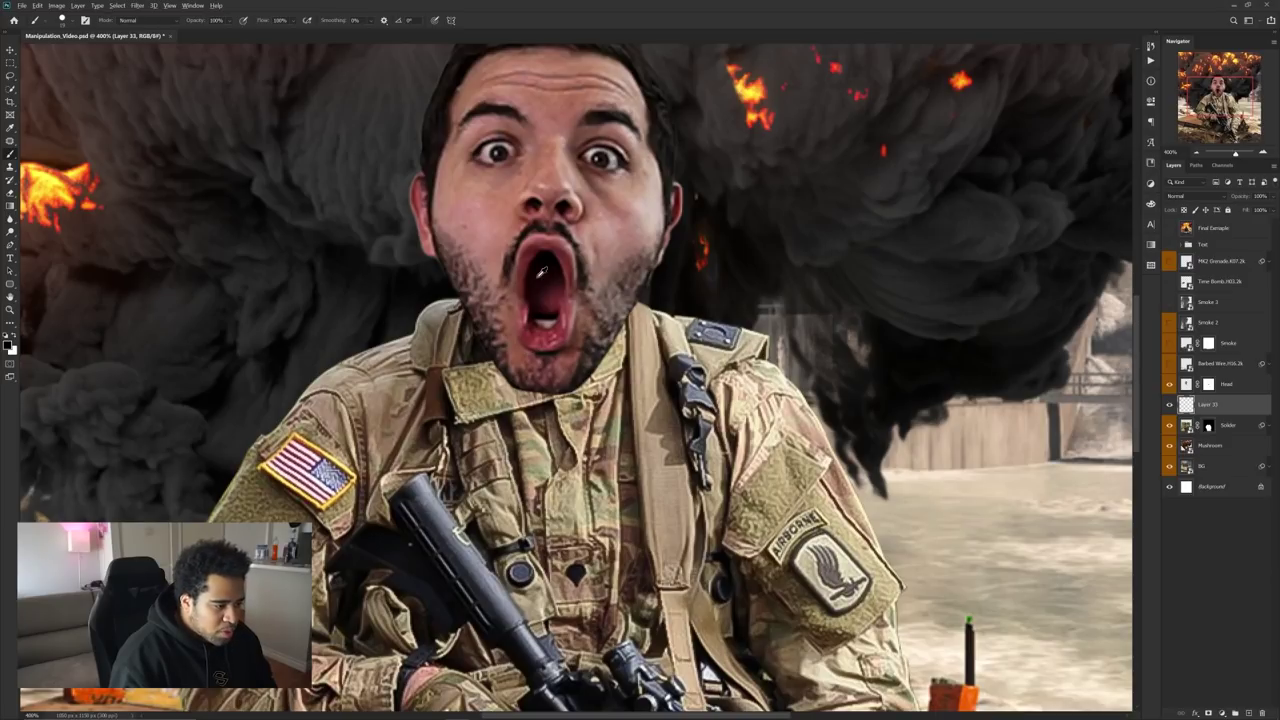
mouse_move(533, 347)
mouse_down()
mouse_move(763, 357)
mouse_move(540, 352)
mouse_move(725, 352)
mouse_move(548, 349)
mouse_move(545, 300)
mouse_move(597, 298)
mouse_up()
right_click(575, 326)
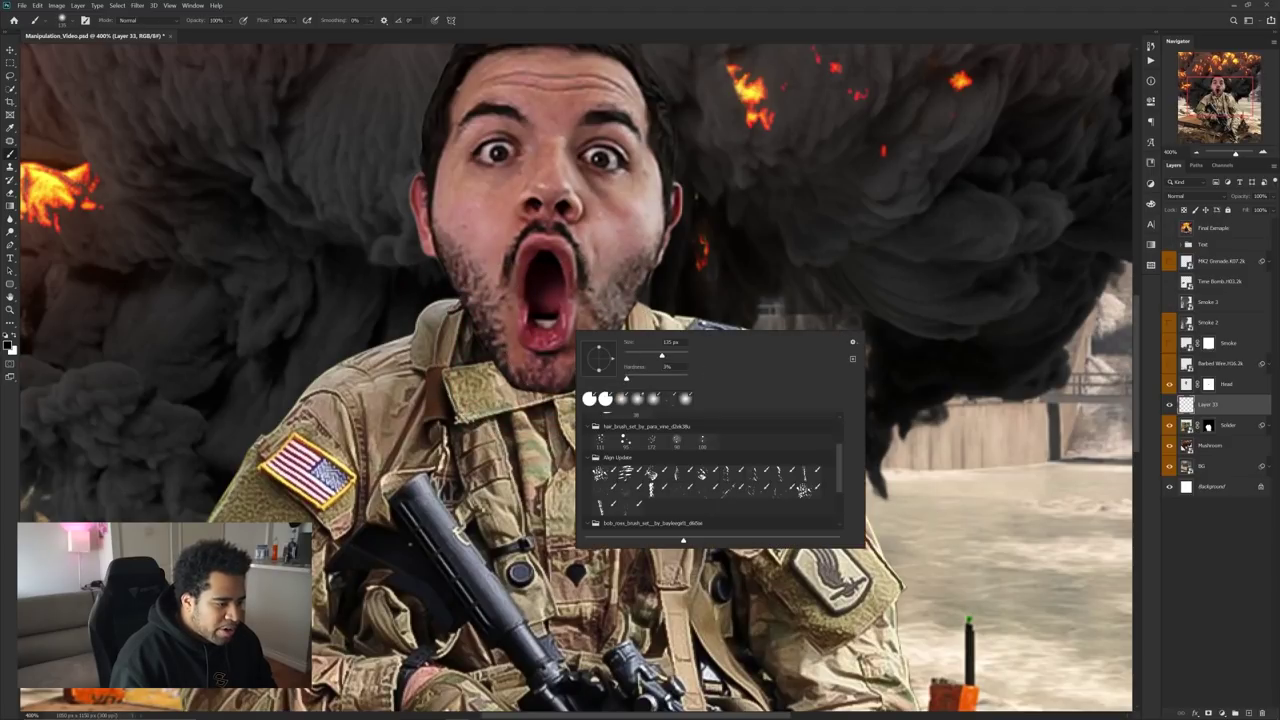
drag(628, 378, 612, 377)
mouse_move(533, 335)
mouse_down()
mouse_move(517, 346)
mouse_move(540, 340)
mouse_up()
click(547, 344)
click(549, 345)
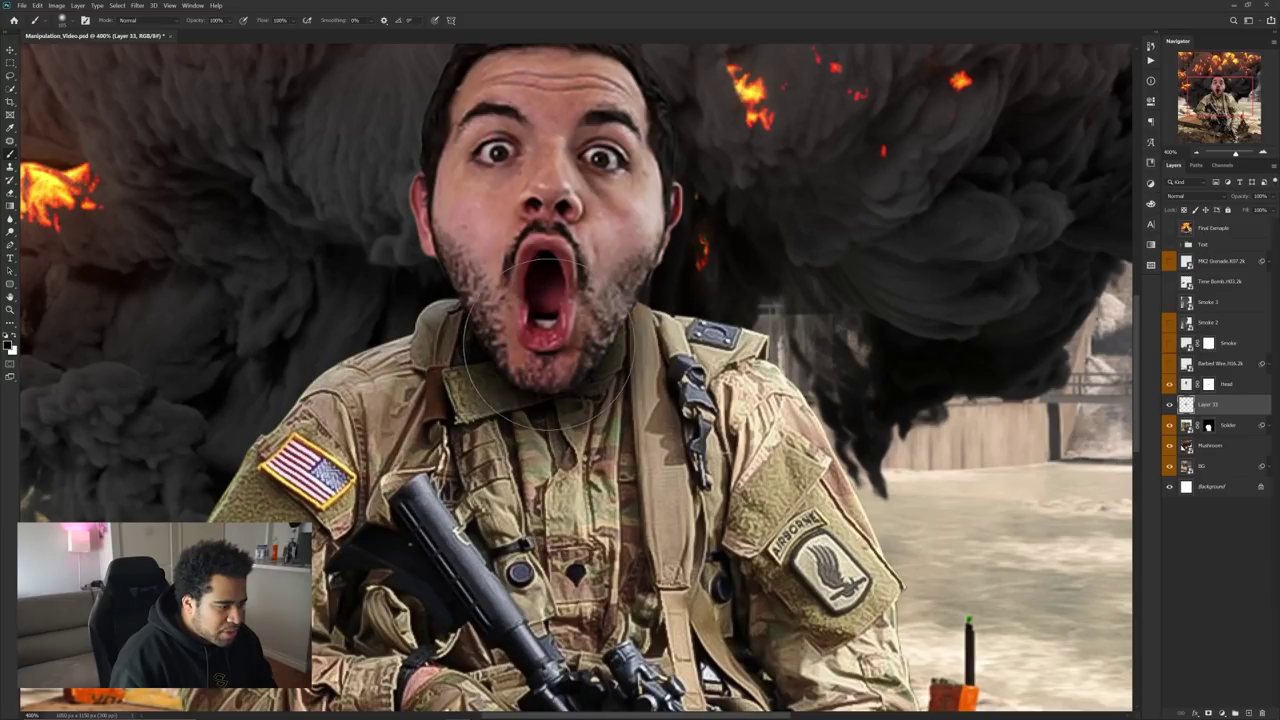
- Select the soldier layer and hide it
scroll(608, 340, down, 3)
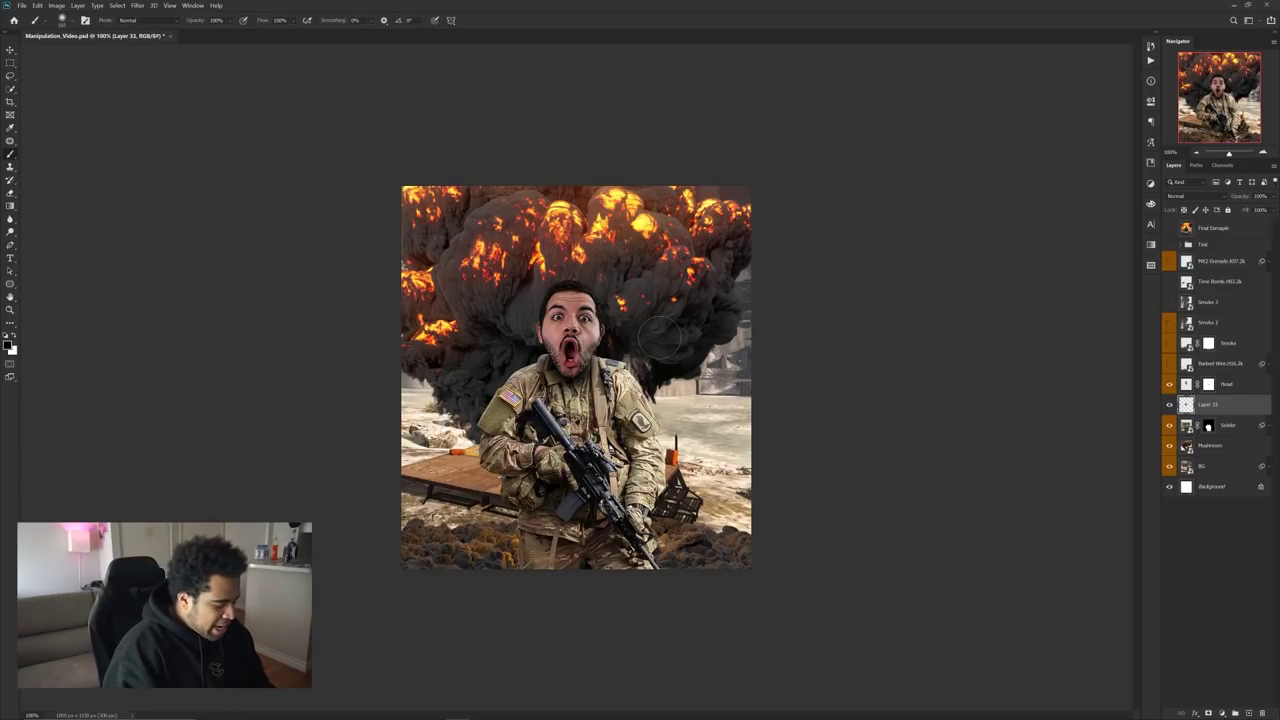
key(ctrl+plus)
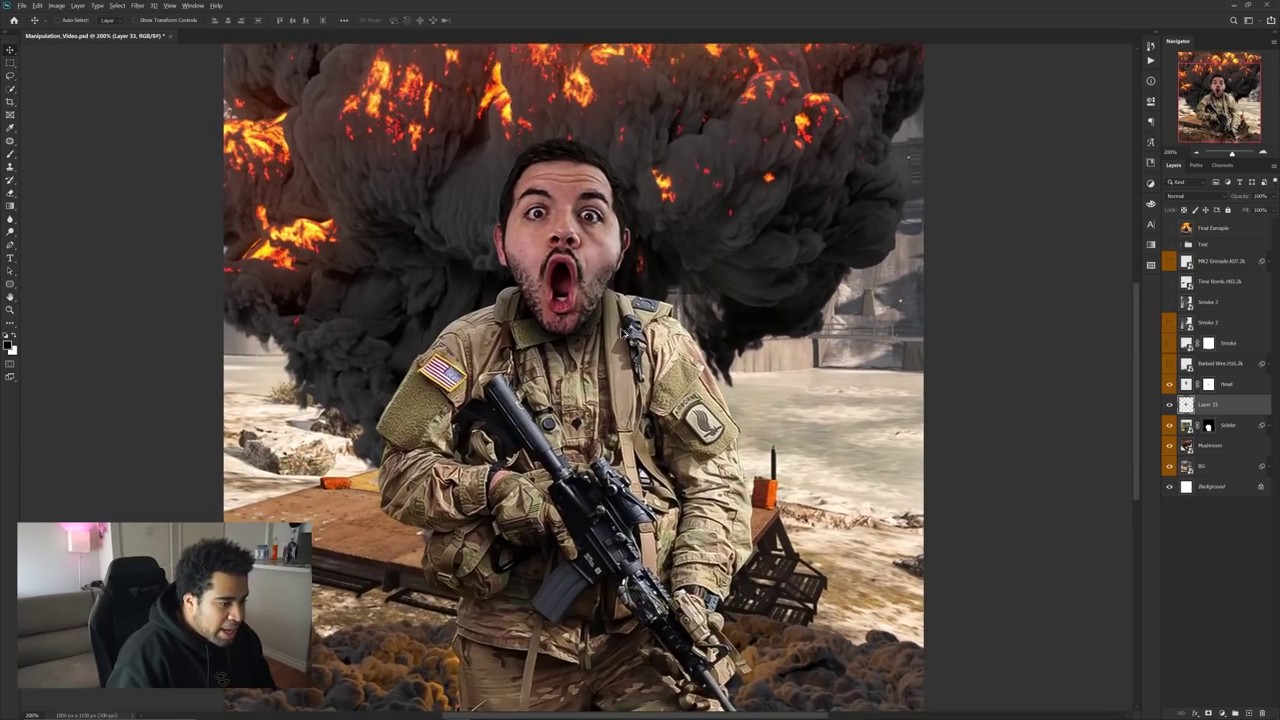
key(ctrl+minus)
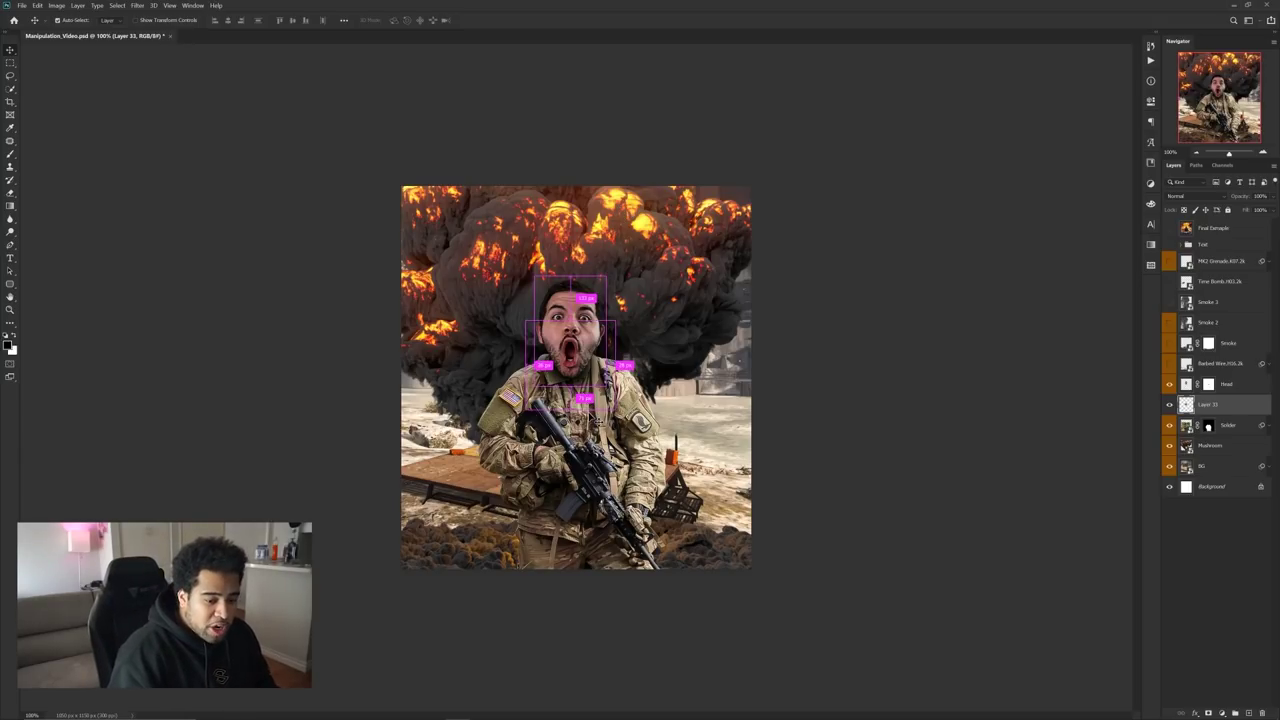
ctrl+click(596, 420)
click(1169, 425)
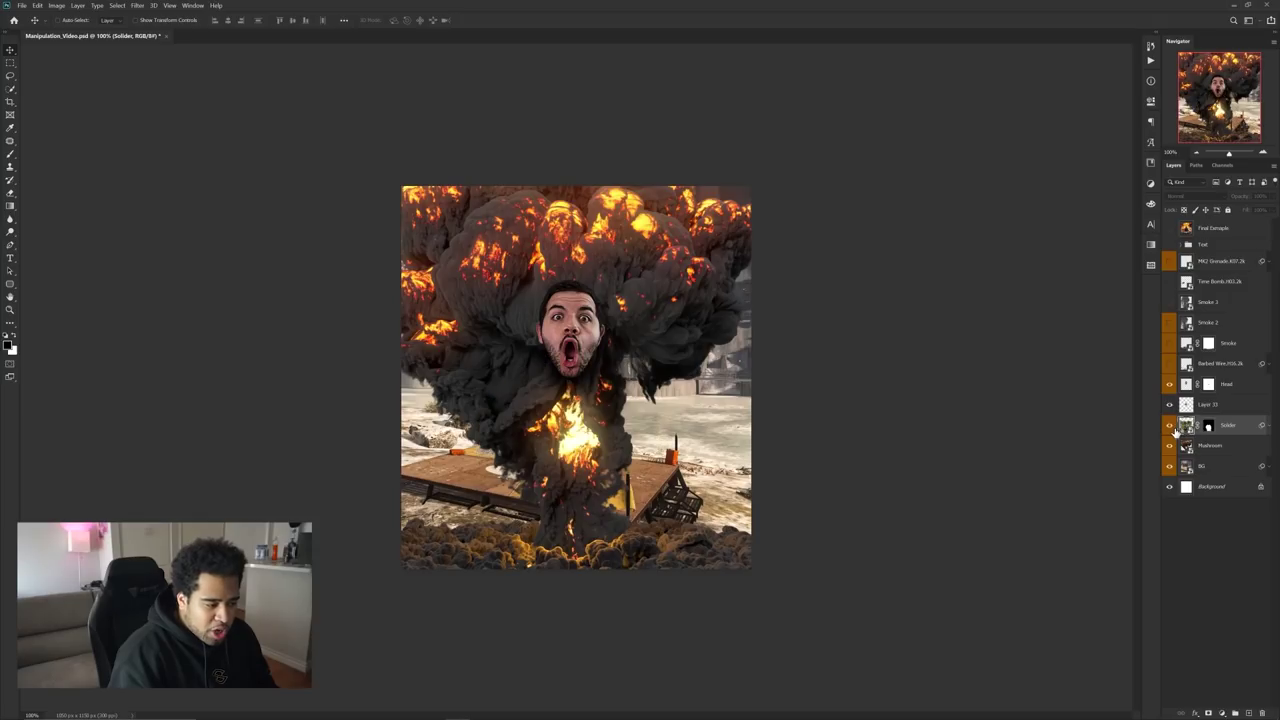
- Show the soldier layer again and add an Exposure adjustment layer clipped to it
click(1169, 425)
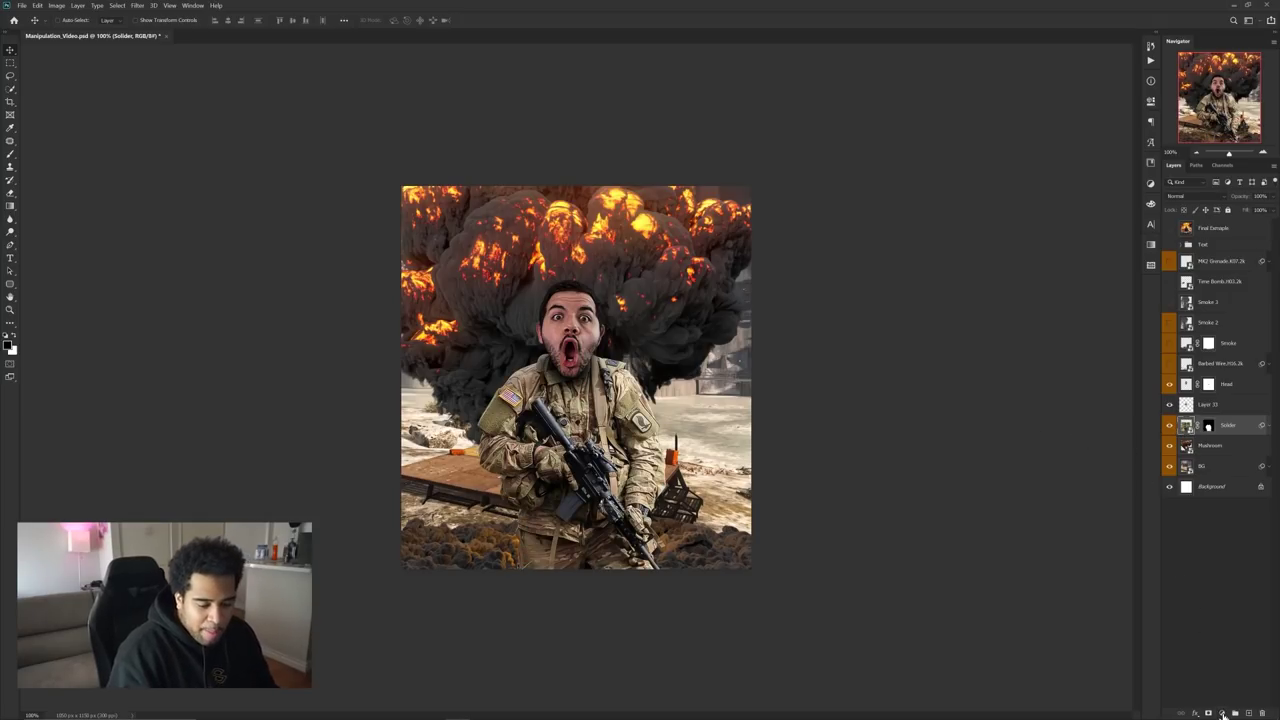
click(1222, 713)
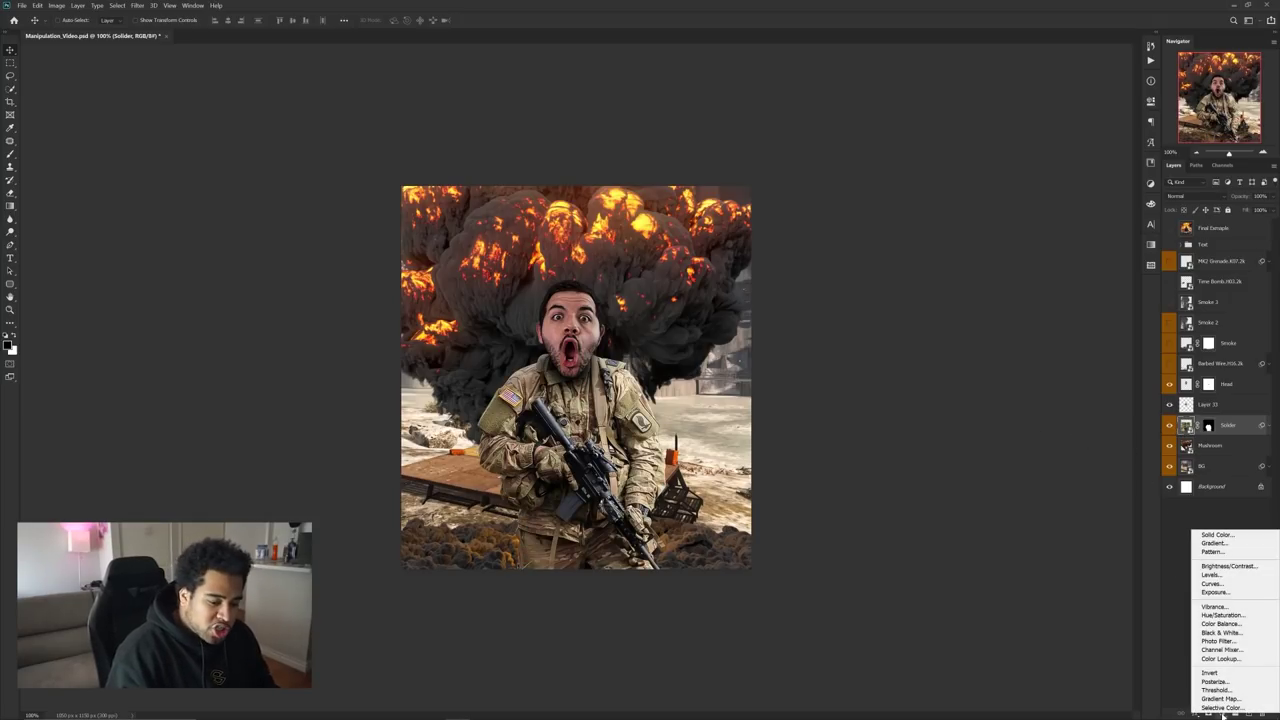
click(1219, 596)
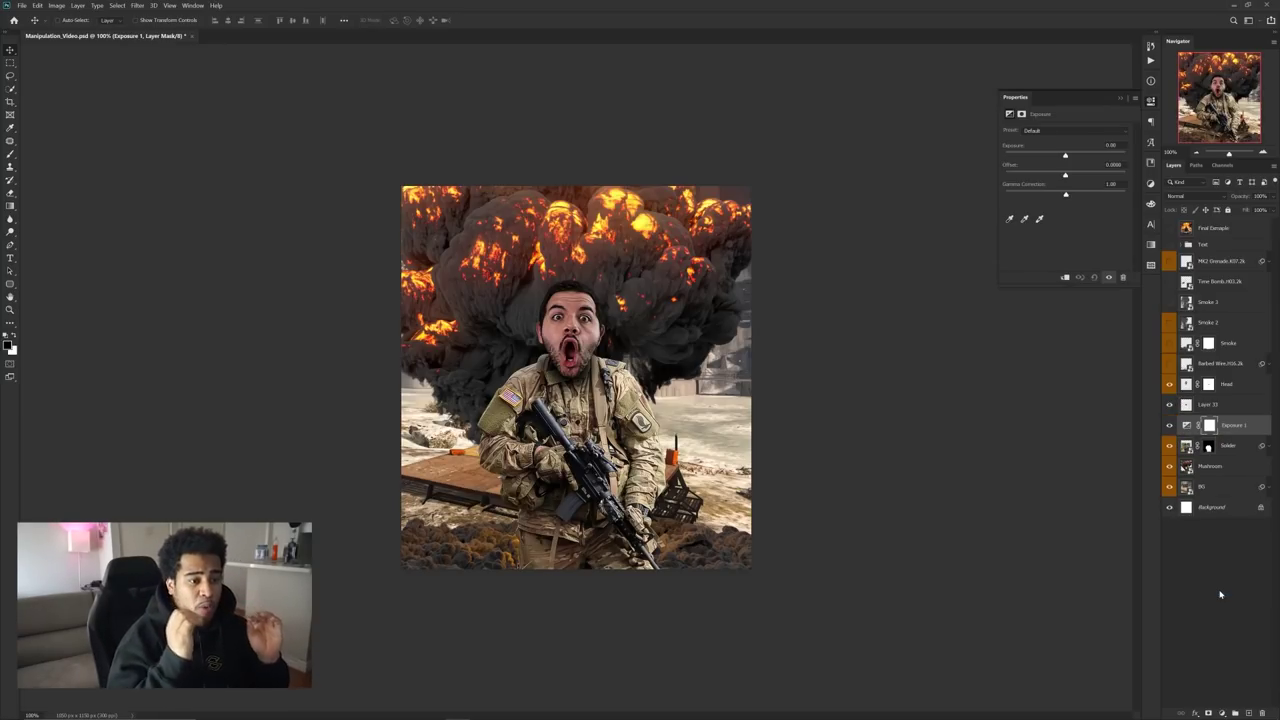
right_click(1234, 425)
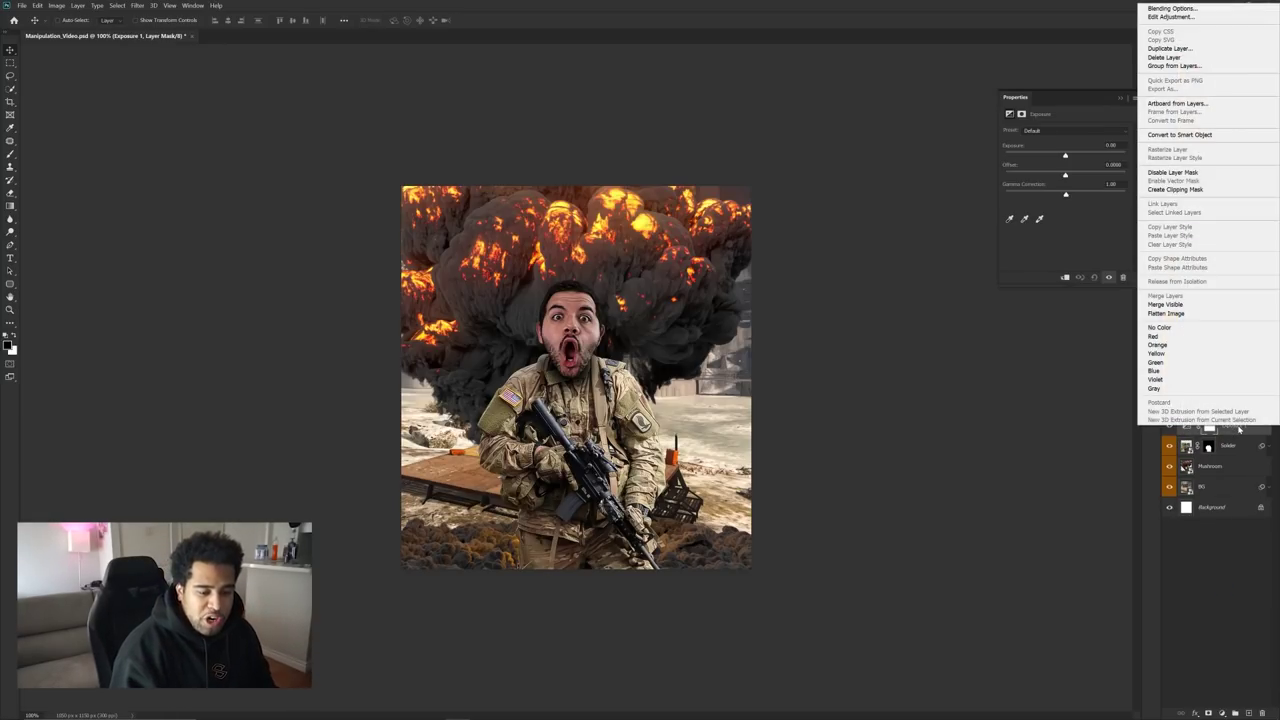
click(1176, 190)
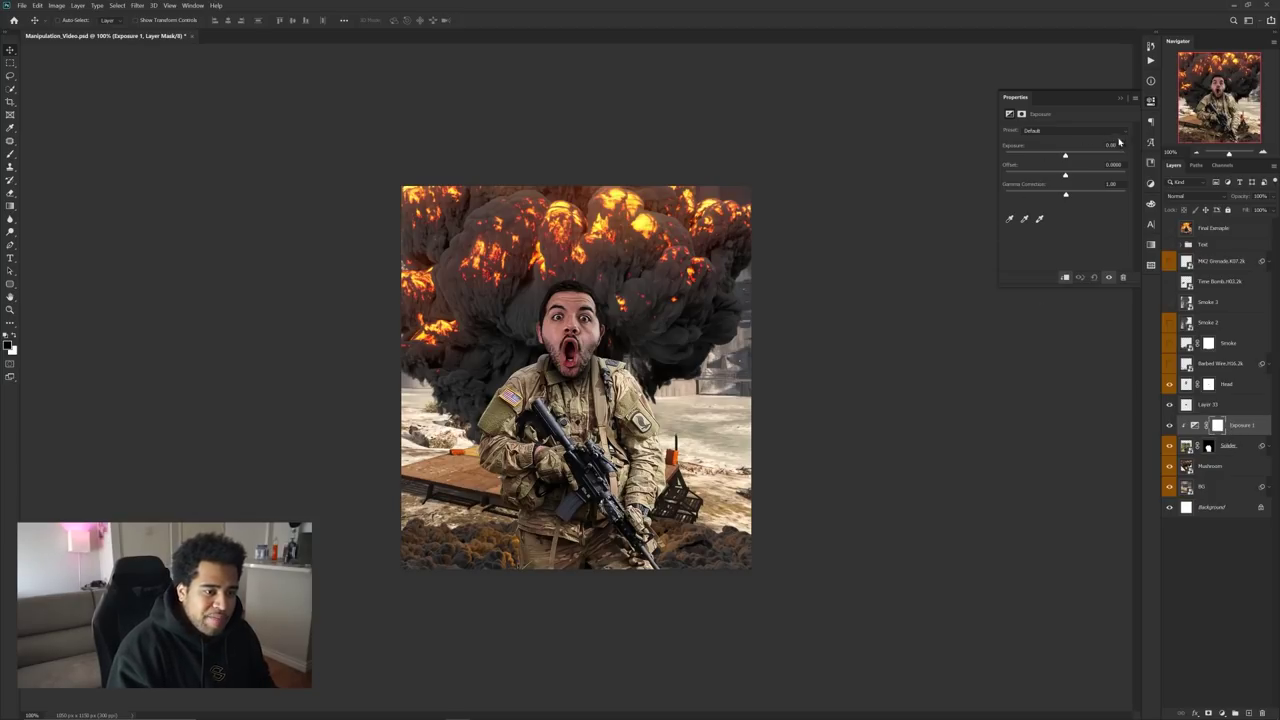
- Set the clipped adjustment's exposure to -1 and activate its layer mask for painting with the Brush
drag(1119, 145, 1071, 149)
text(-1.28)
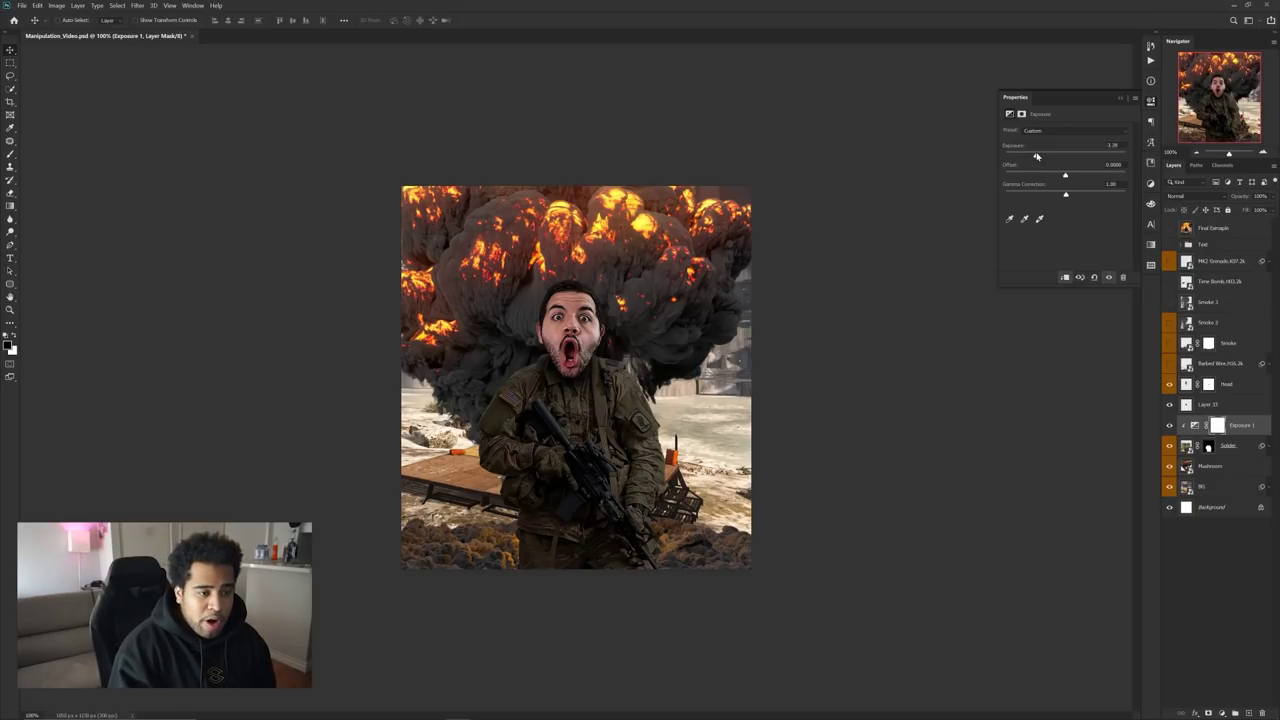
mouse_move(1036, 156)
mouse_down()
mouse_move(1058, 156)
mouse_move(1021, 157)
mouse_move(1115, 157)
mouse_move(1030, 158)
mouse_up()
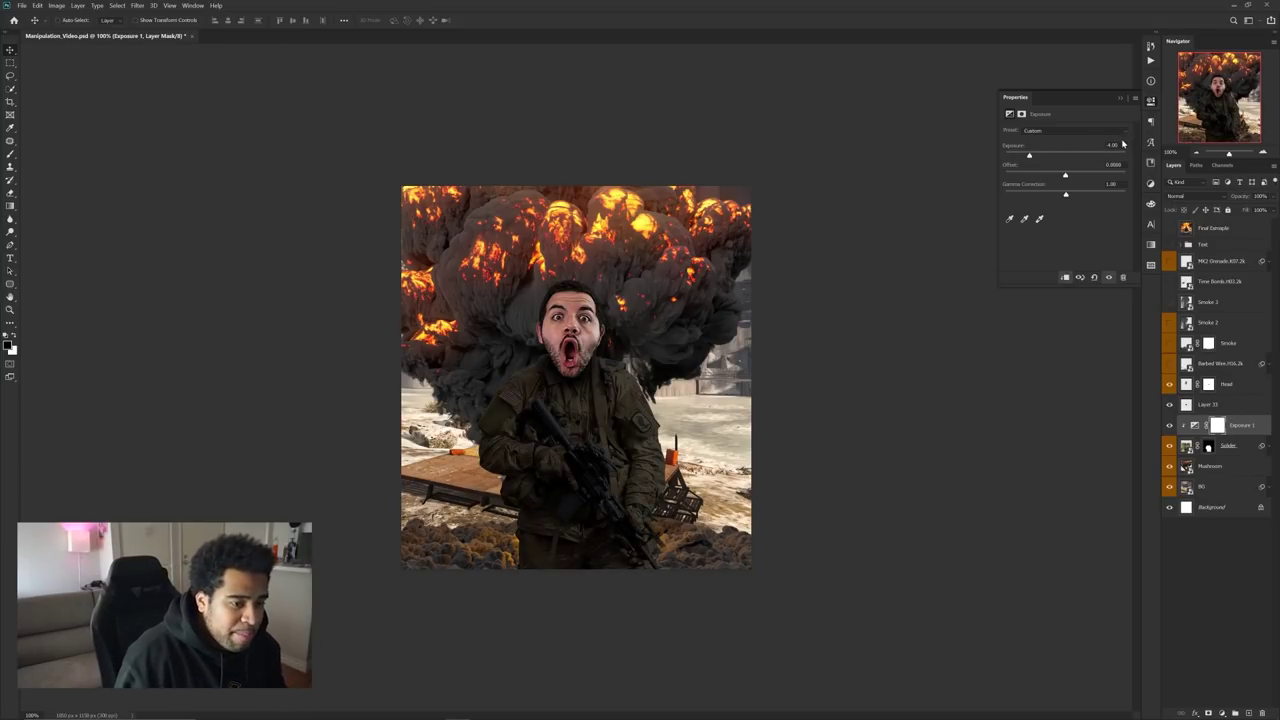
text(-1)
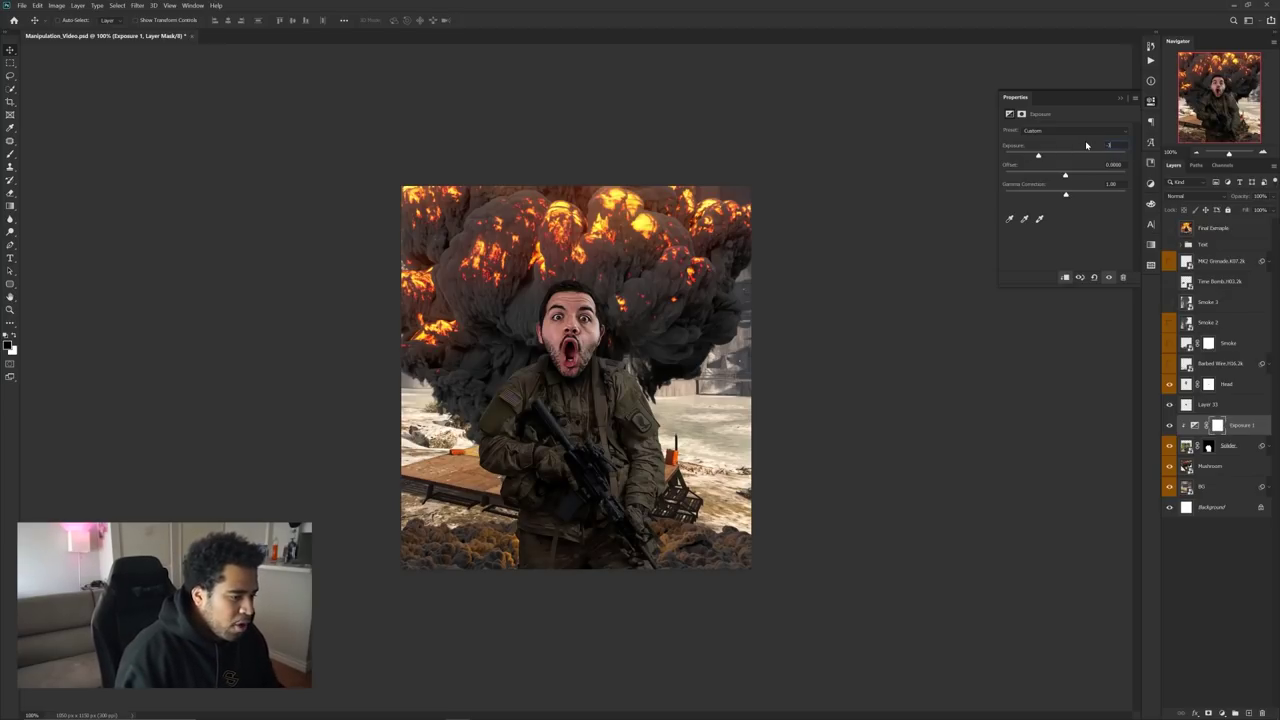
click(1217, 426)
key(b)
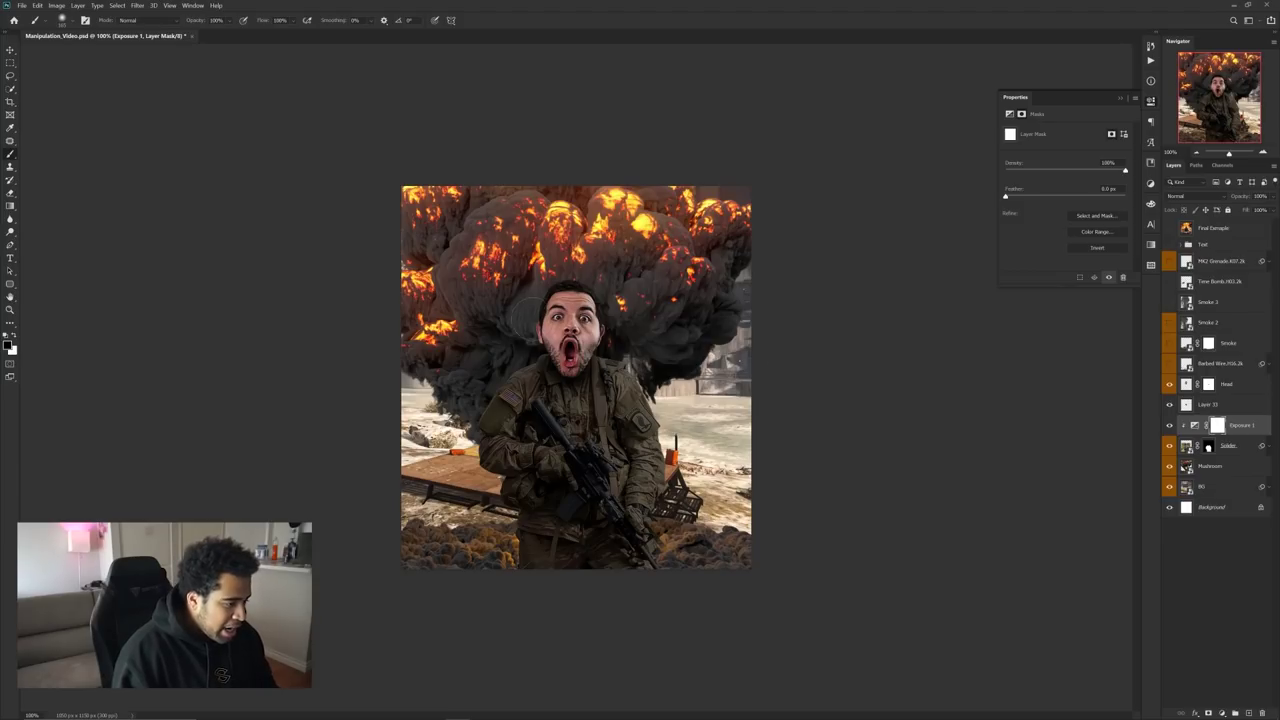
- Try painting the exposure mask black over the soldier's shoulder, chest and arm, and restore the darkening with white
mouse_move(535, 359)
mouse_down()
mouse_move(578, 368)
mouse_move(493, 367)
mouse_move(505, 492)
mouse_move(490, 337)
mouse_move(578, 400)
mouse_up()
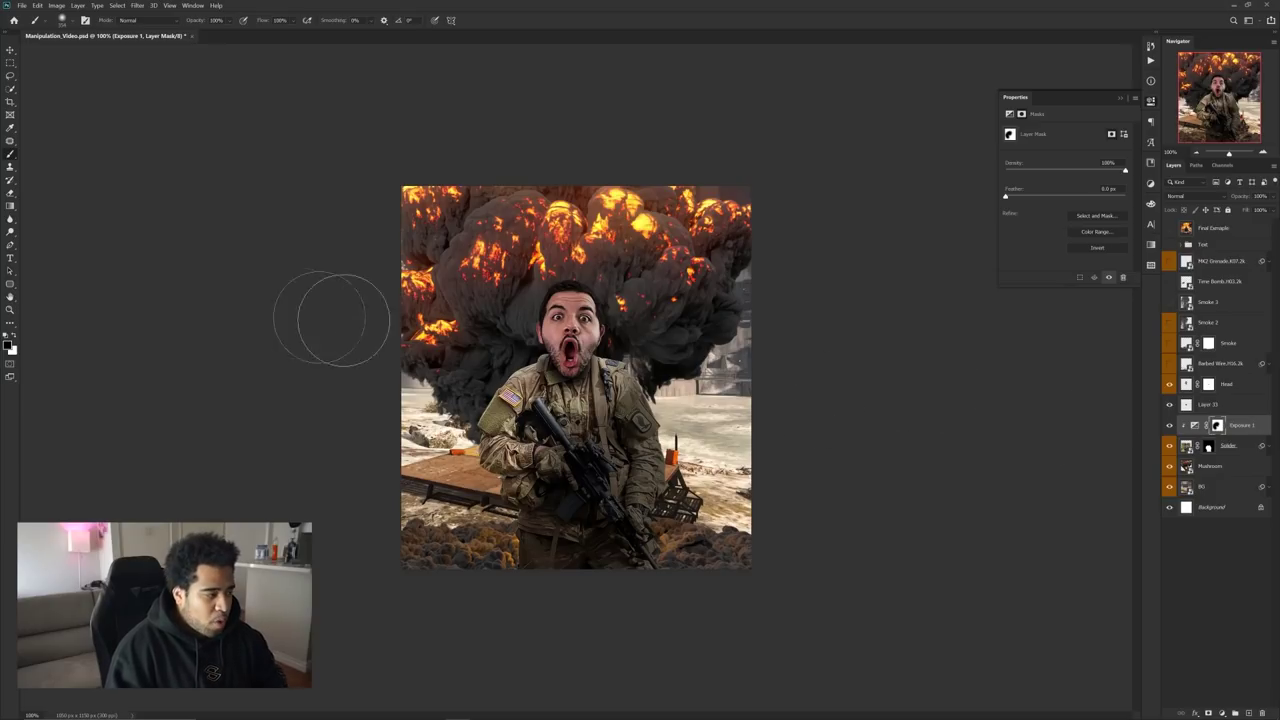
key(x)
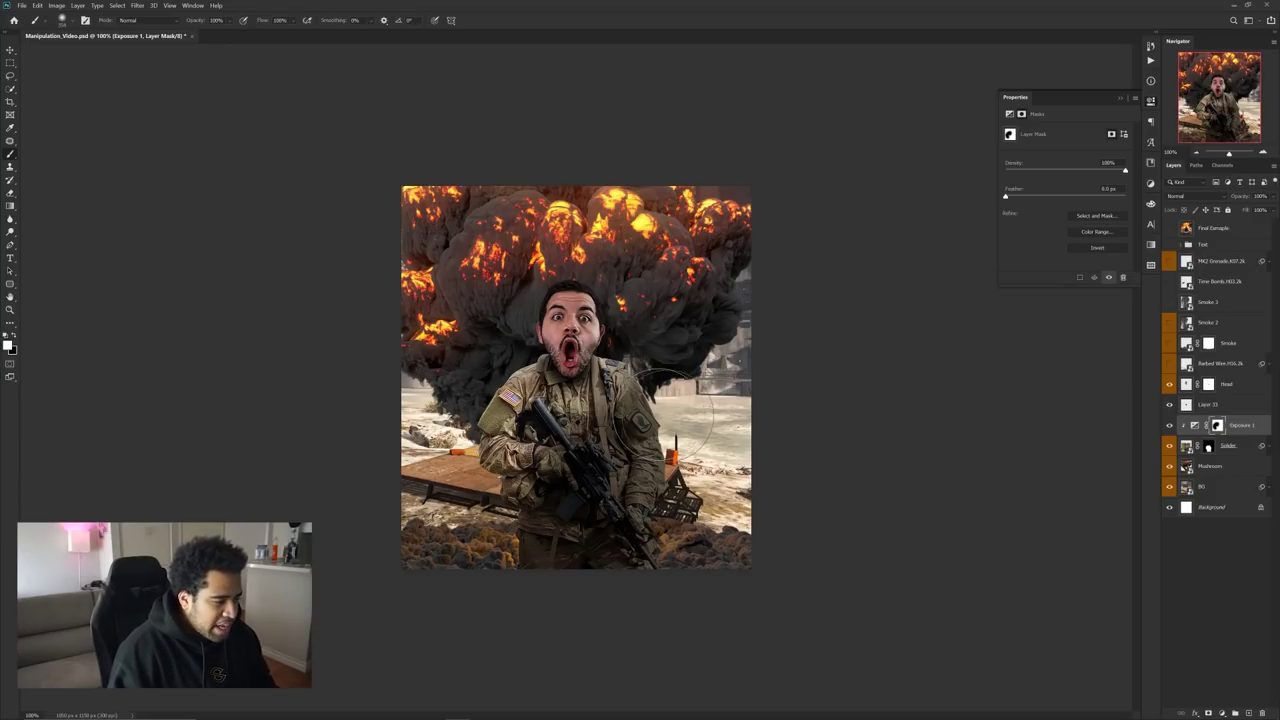
mouse_move(644, 426)
mouse_down()
mouse_move(752, 383)
mouse_move(615, 385)
mouse_move(400, 441)
mouse_move(428, 465)
mouse_move(690, 390)
mouse_up()
key(x)
mouse_move(568, 372)
mouse_down()
mouse_move(528, 348)
mouse_move(467, 548)
mouse_up()
key(x)
key(x)
key(x)
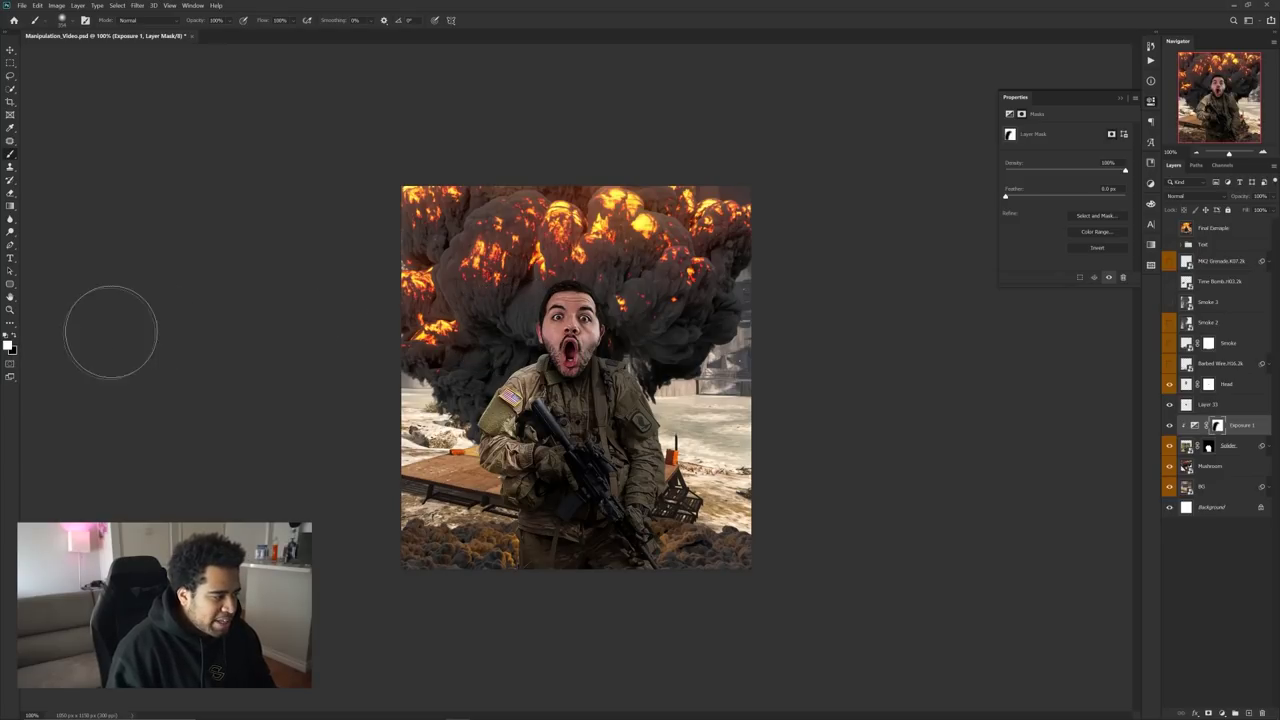
key(x)
mouse_move(560, 370)
mouse_down()
mouse_move(612, 394)
mouse_move(740, 408)
mouse_move(560, 440)
mouse_move(361, 429)
mouse_up()
key(x)
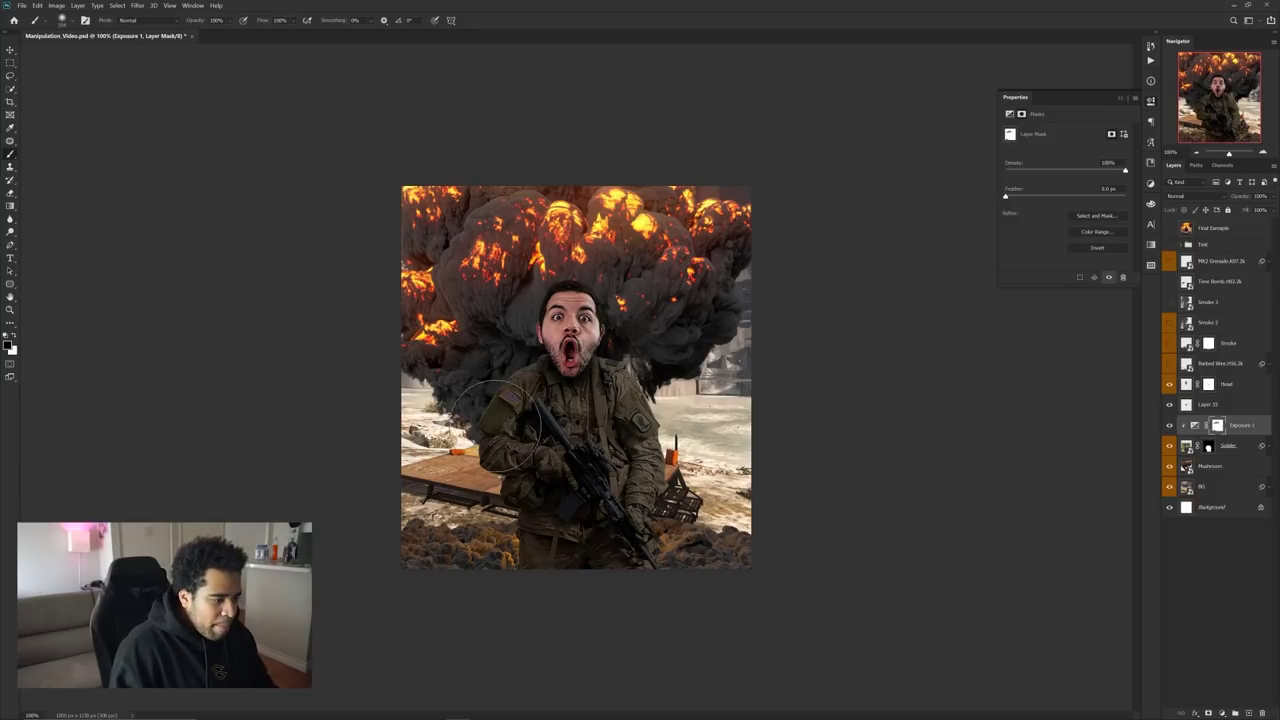
- Paint black on the exposure mask along the soldier's outer shoulders and arms on both sides to bring back the edge light
scroll(495, 415, up, 4)
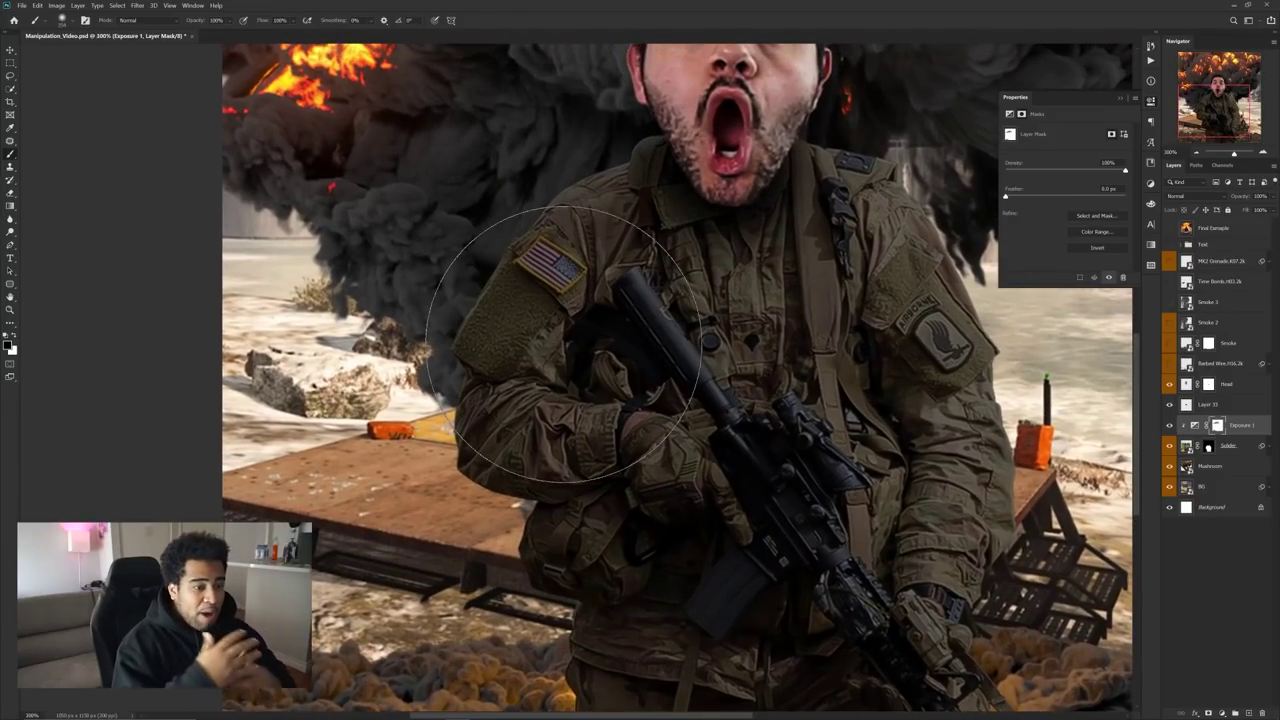
scroll(598, 250, down, 2)
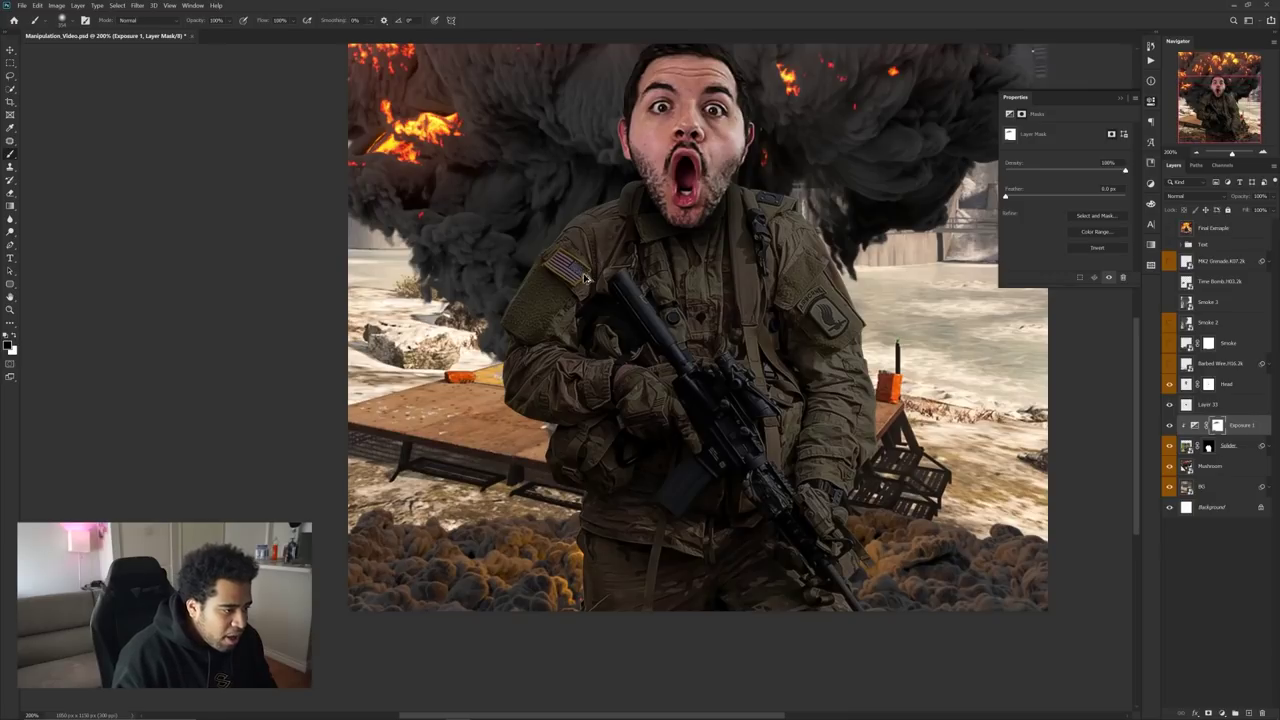
mouse_move(462, 273)
mouse_down()
mouse_move(538, 219)
mouse_move(483, 478)
mouse_move(520, 660)
mouse_up()
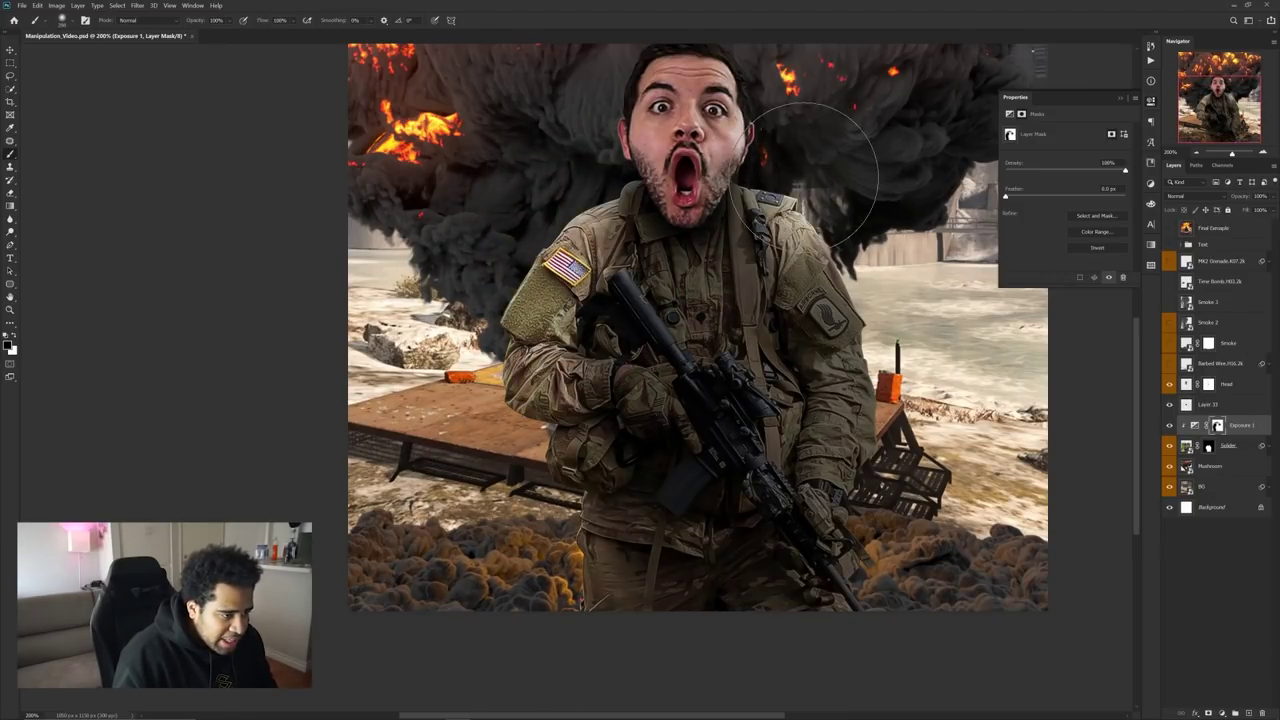
drag(810, 190, 860, 410)
mouse_move(929, 478)
mouse_down()
mouse_move(905, 545)
mouse_move(971, 634)
mouse_move(930, 620)
mouse_up()
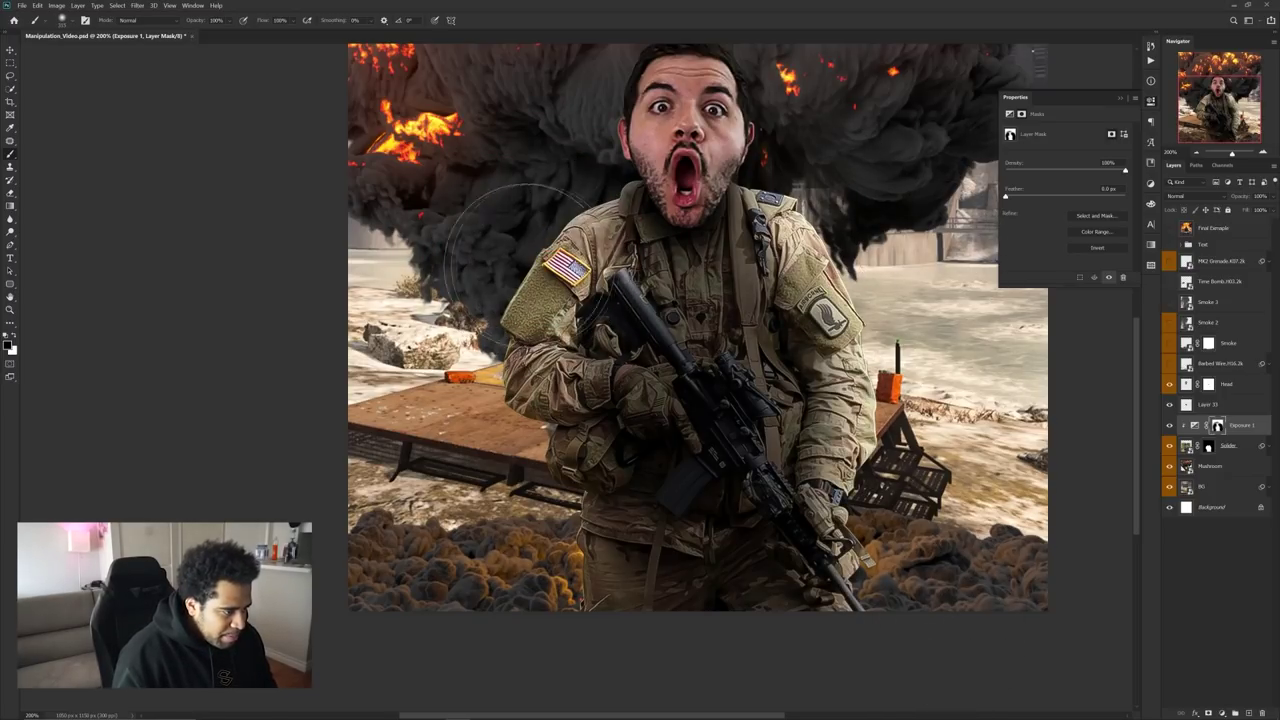
key(ctrl+minus)
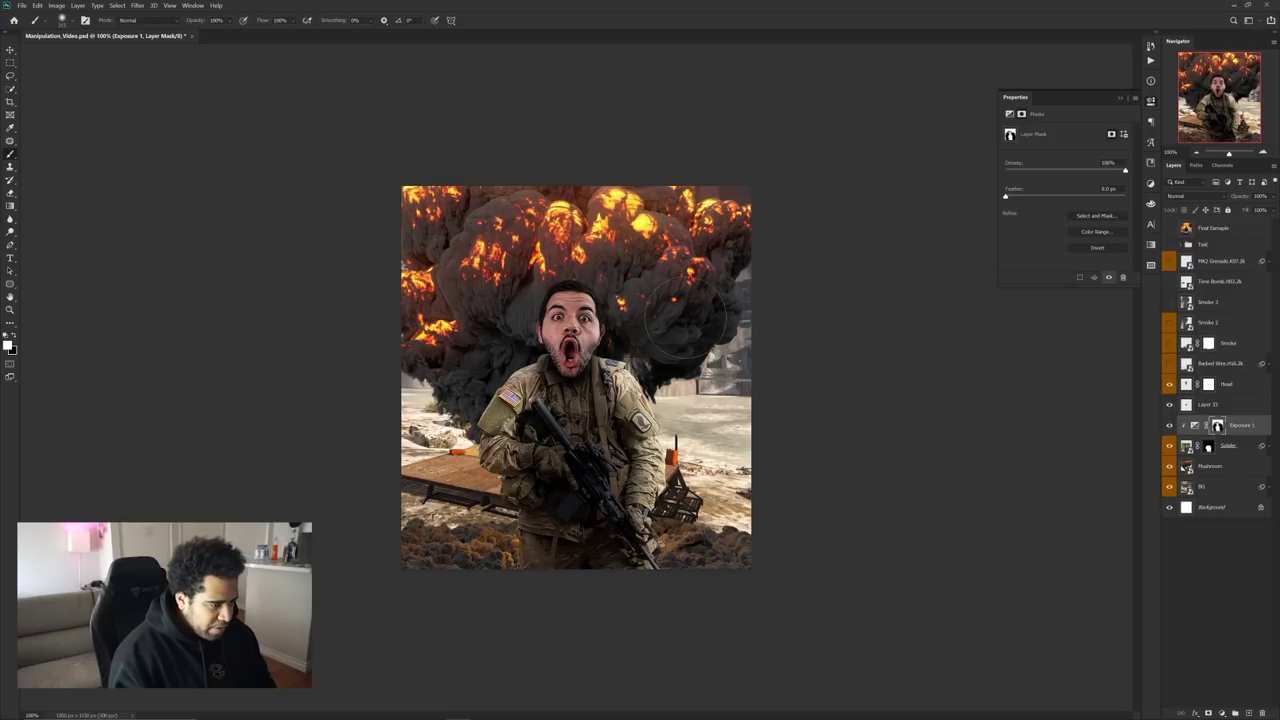
- Refine the exposure mask around the rifle and inner arm, and compare the soldier with the adjustment hidden and shown
key(z)
click(531, 410)
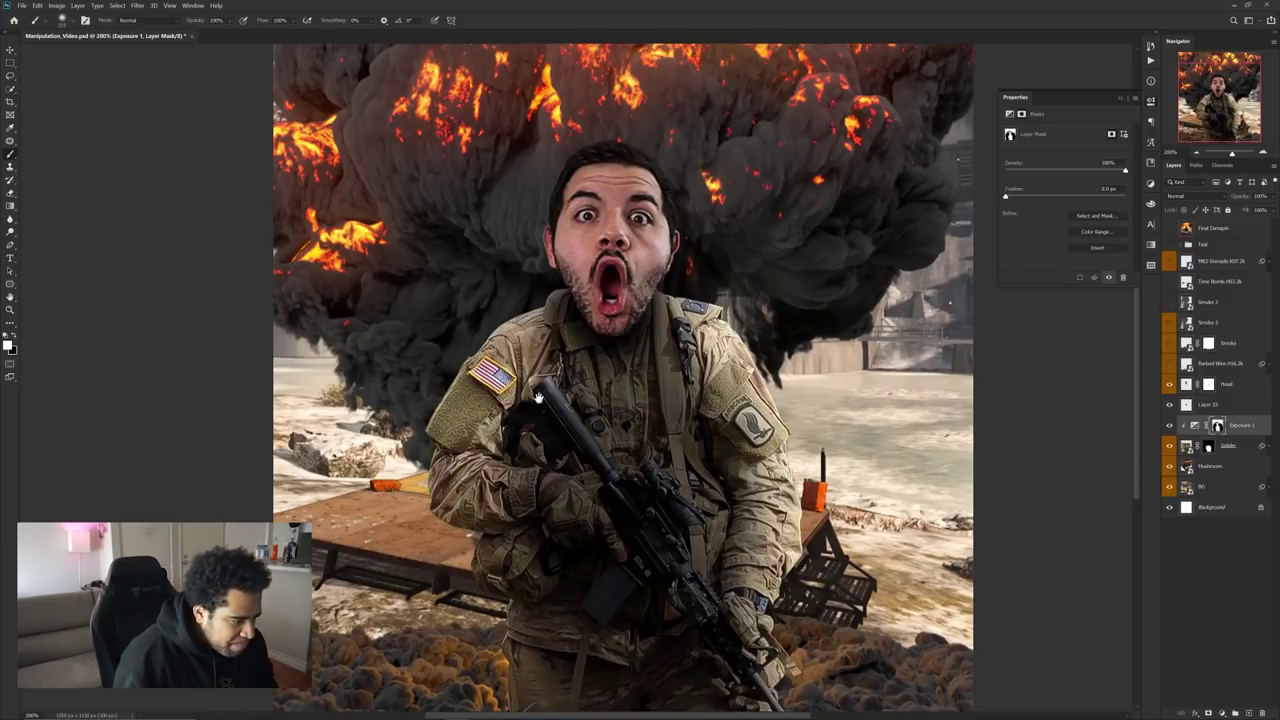
key(x)
key(b)
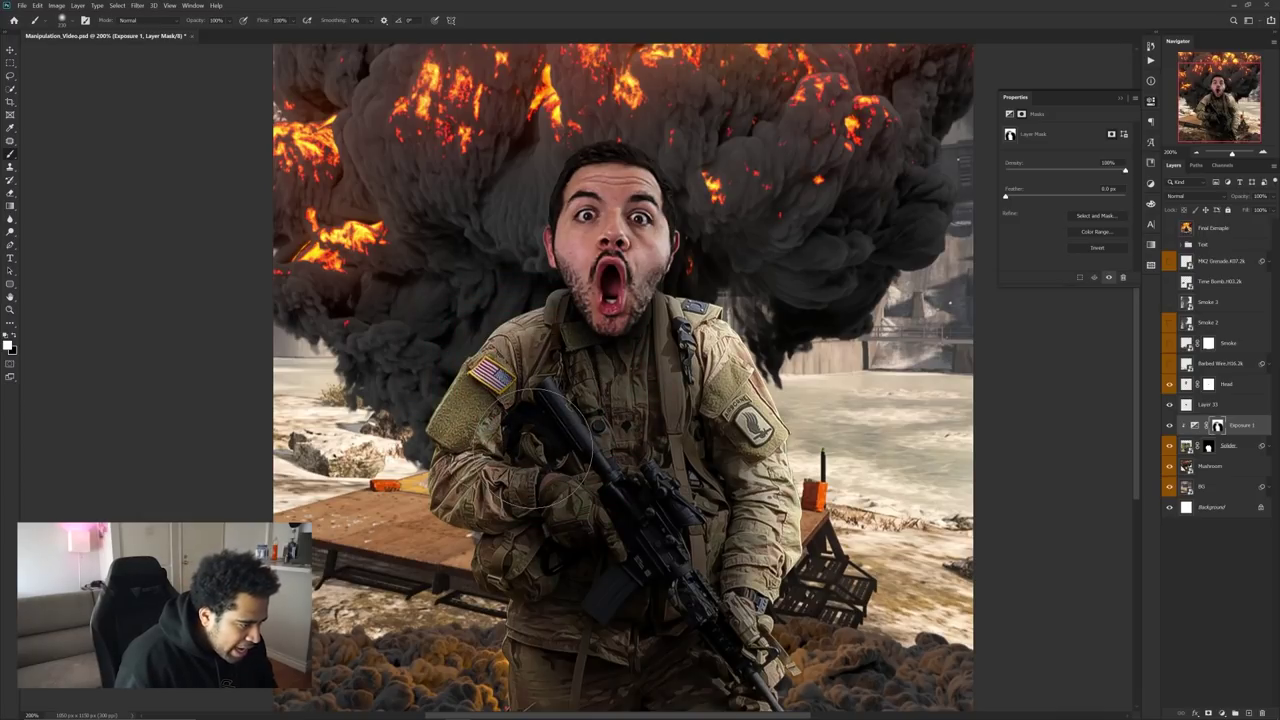
drag(552, 424, 571, 394)
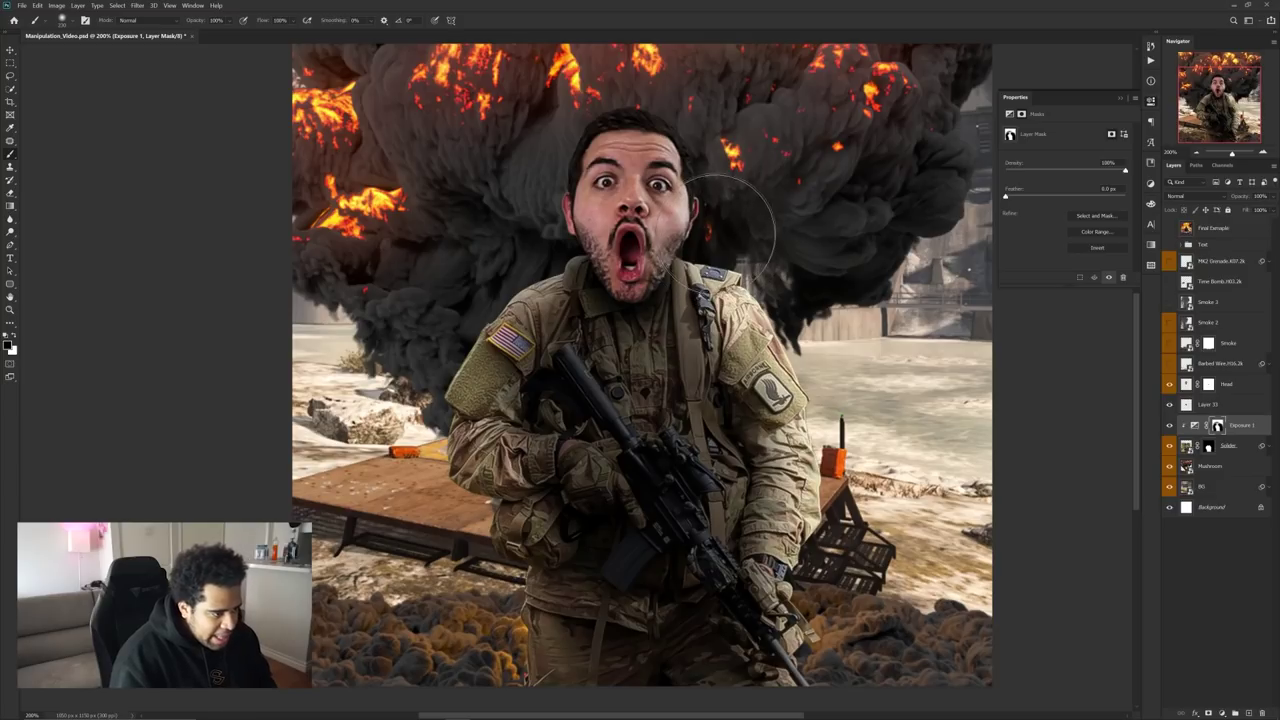
key(ctrl+minus)
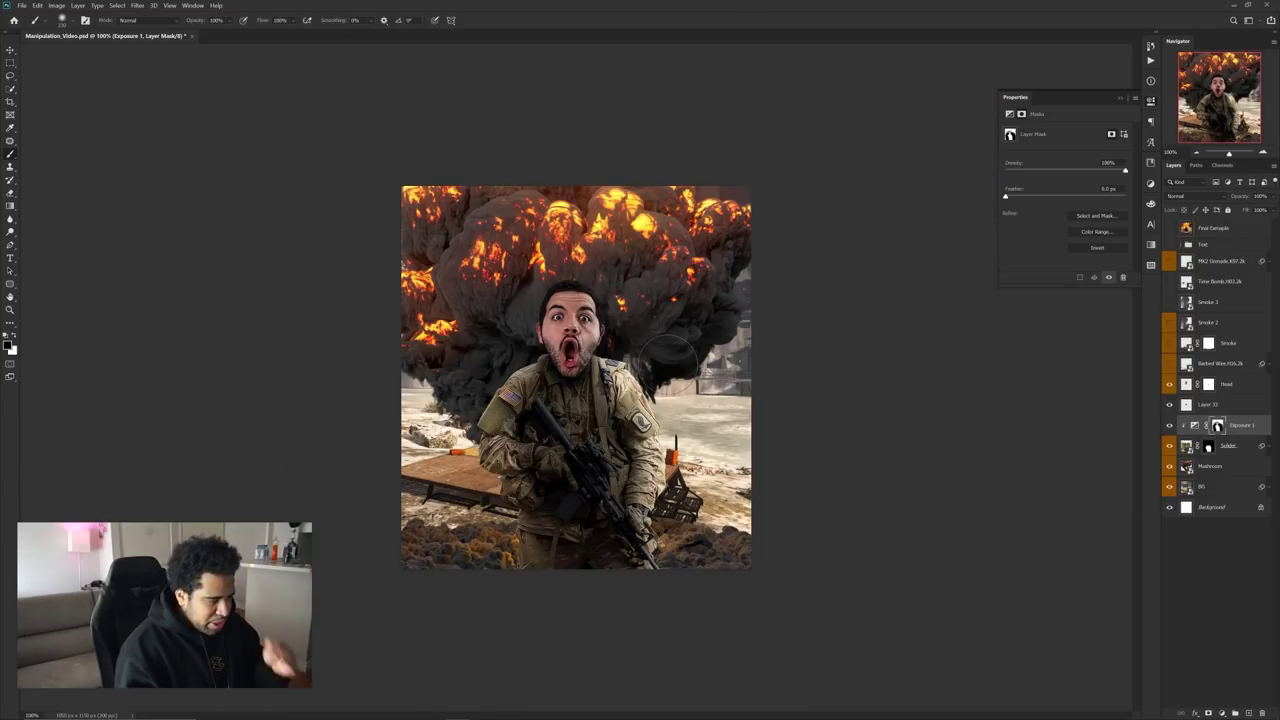
click(1168, 426)
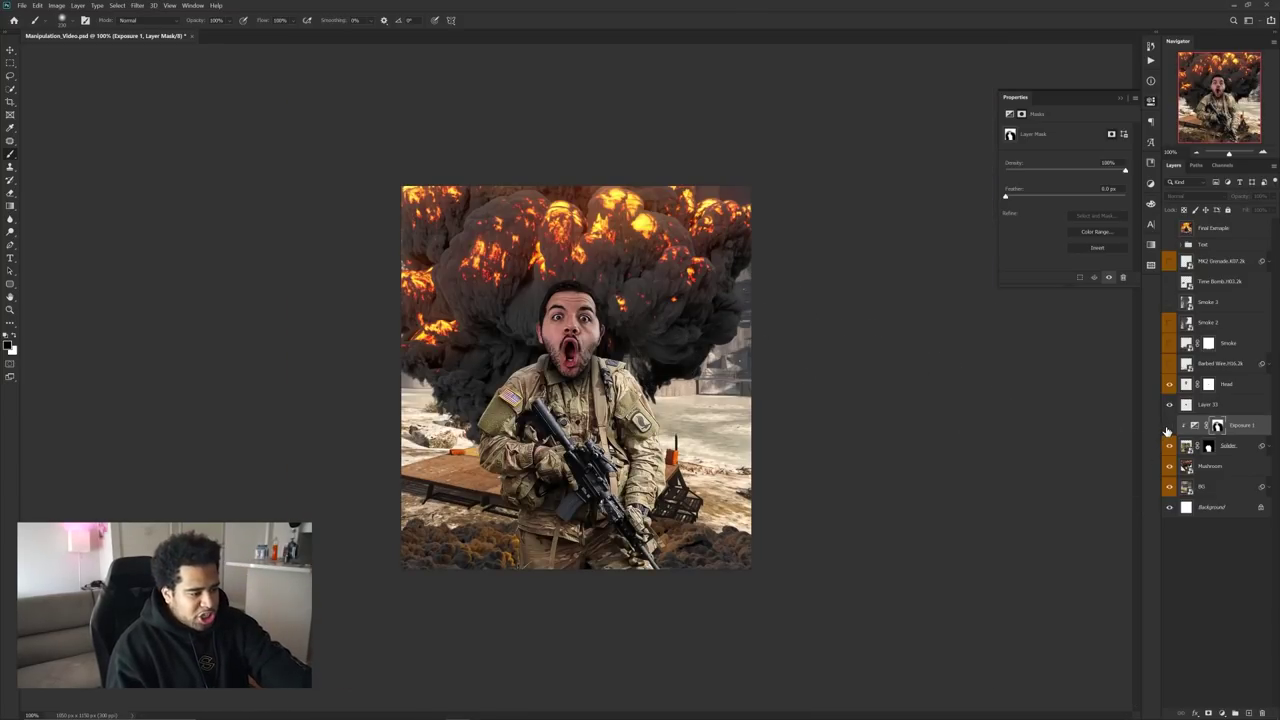
click(1168, 426)
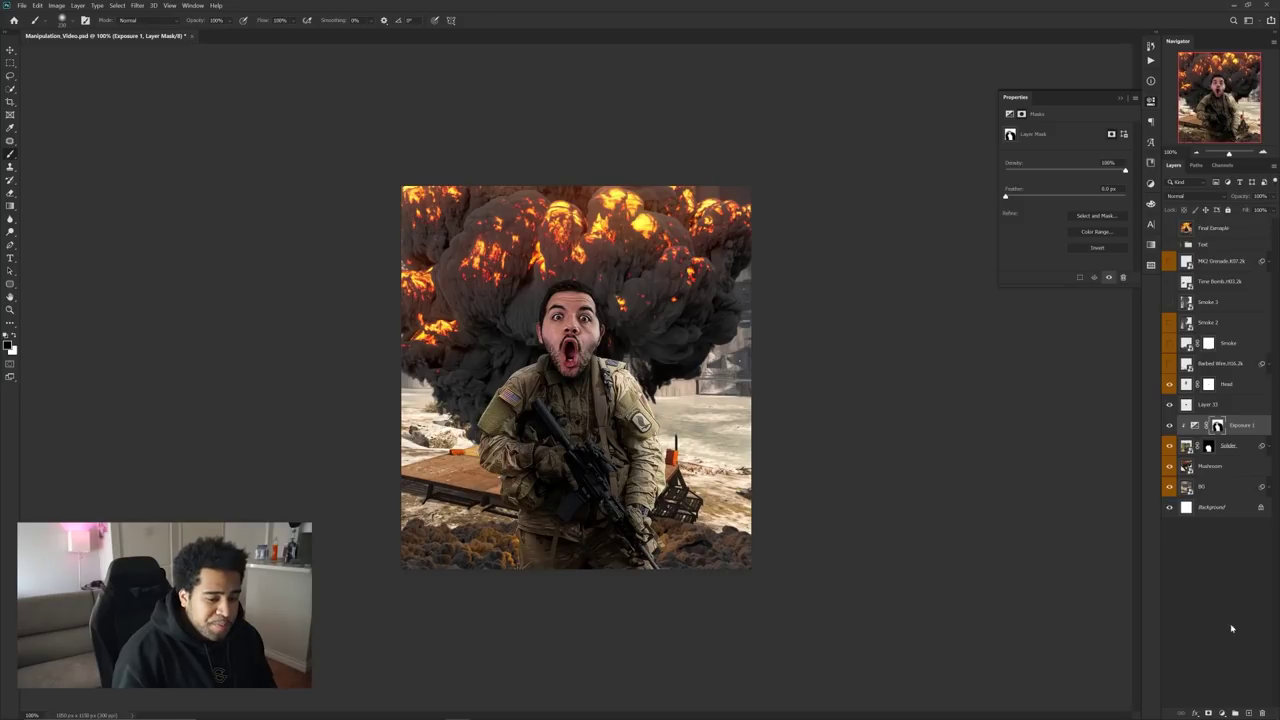
- Add a new layer clipped to the soldier above the exposure adjustment and sample an orange from the explosion
click(1247, 714)
right_click(1214, 426)
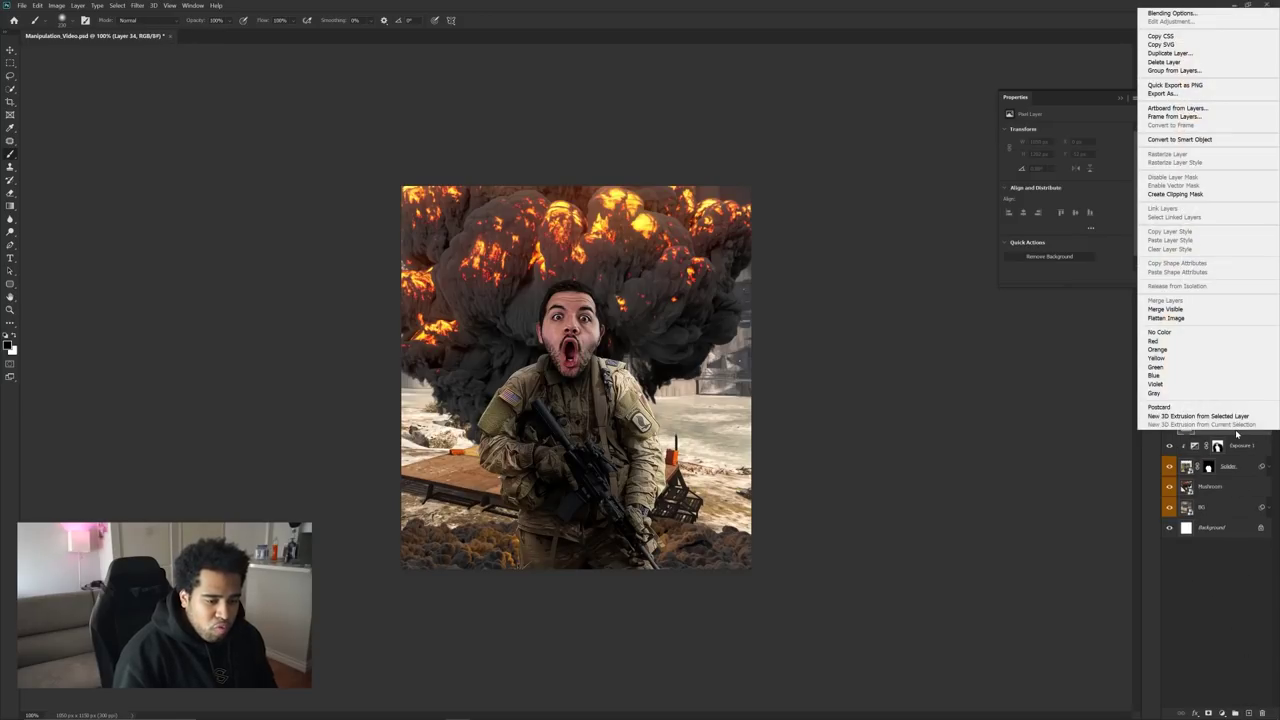
click(1186, 195)
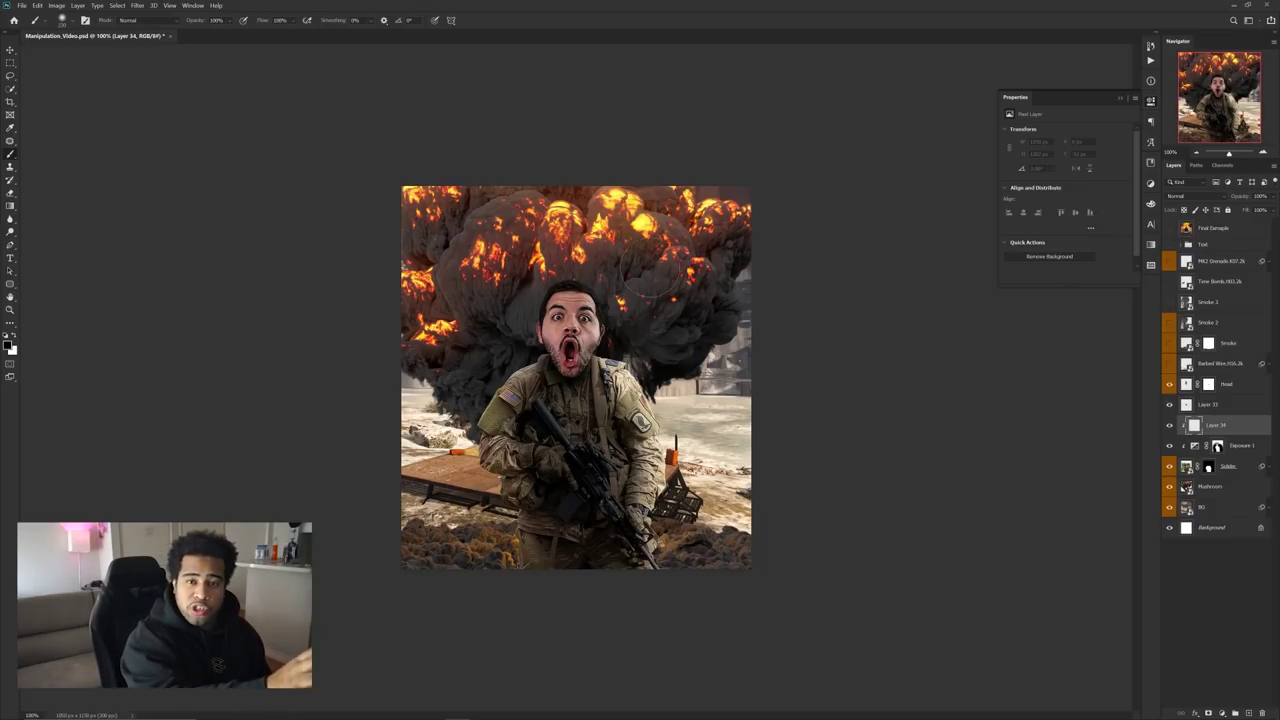
alt+drag(655, 262, 560, 222)
- Paint soft orange rim light on the clipped layer along the outer edges of both shoulders and arms
scroll(640, 372, up, 1)
scroll(640, 372, up, 2)
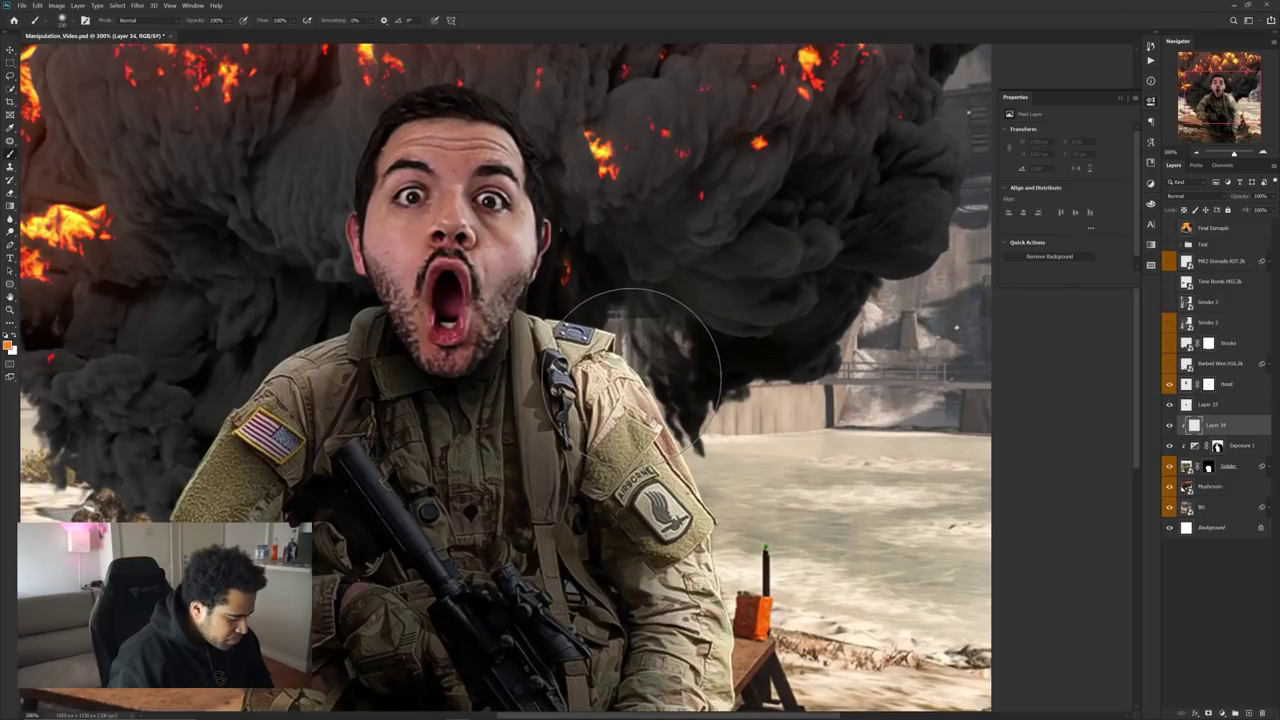
alt+drag(640, 392, 626, 389)
alt+drag(564, 359, 604, 346)
mouse_move(565, 263)
mouse_down()
mouse_move(710, 408)
mouse_move(553, 257)
mouse_move(701, 256)
mouse_move(673, 210)
mouse_move(742, 398)
mouse_up()
drag(676, 268, 738, 535)
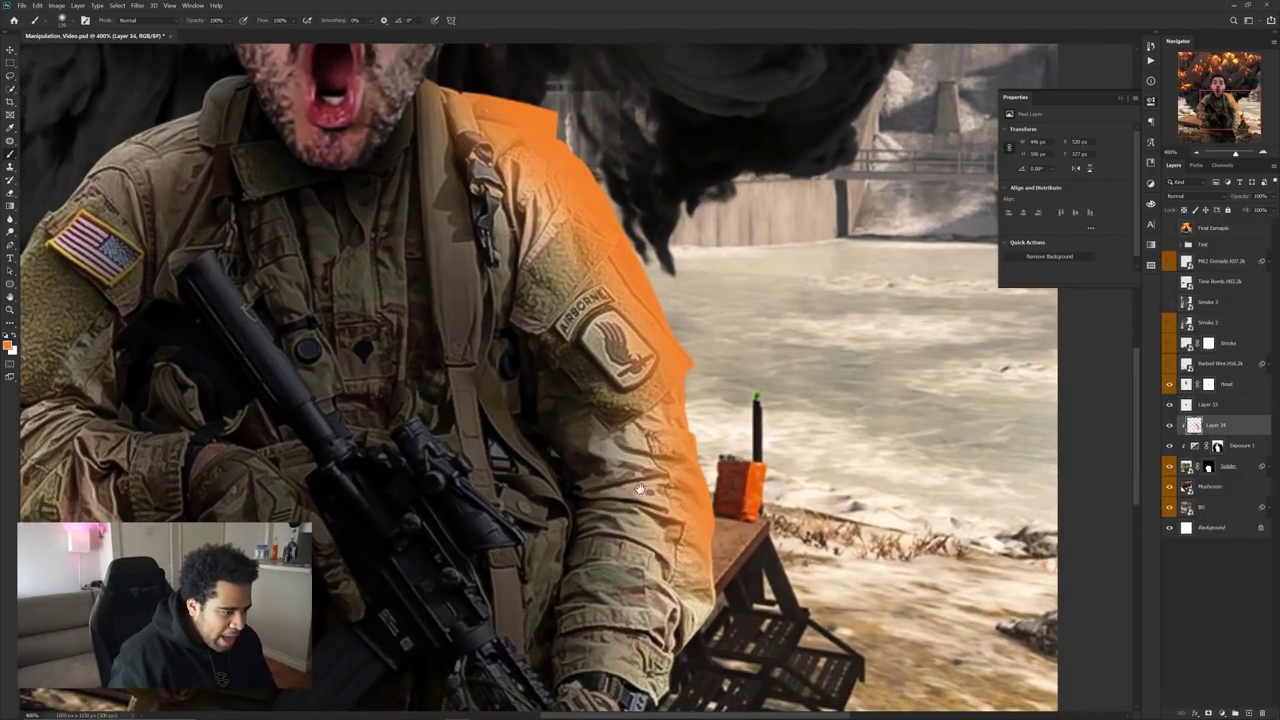
drag(583, 379, 912, 399)
mouse_move(488, 93)
mouse_down()
mouse_move(390, 138)
mouse_move(330, 540)
mouse_move(360, 670)
mouse_move(400, 690)
mouse_up()
drag(295, 525, 275, 487)
key(ctrl+minus)
key(ctrl+minus)
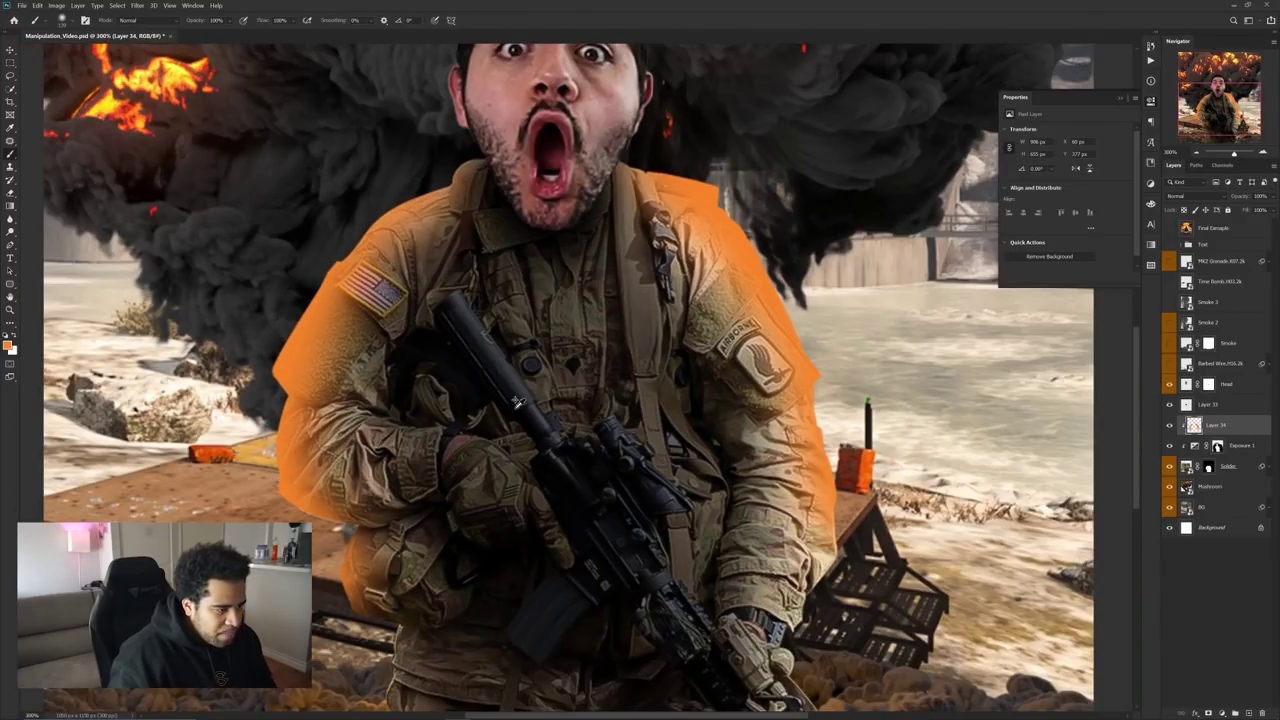
- Set the orange rim light layer's blend mode to Linear Dodge (Add)
click(1194, 197)
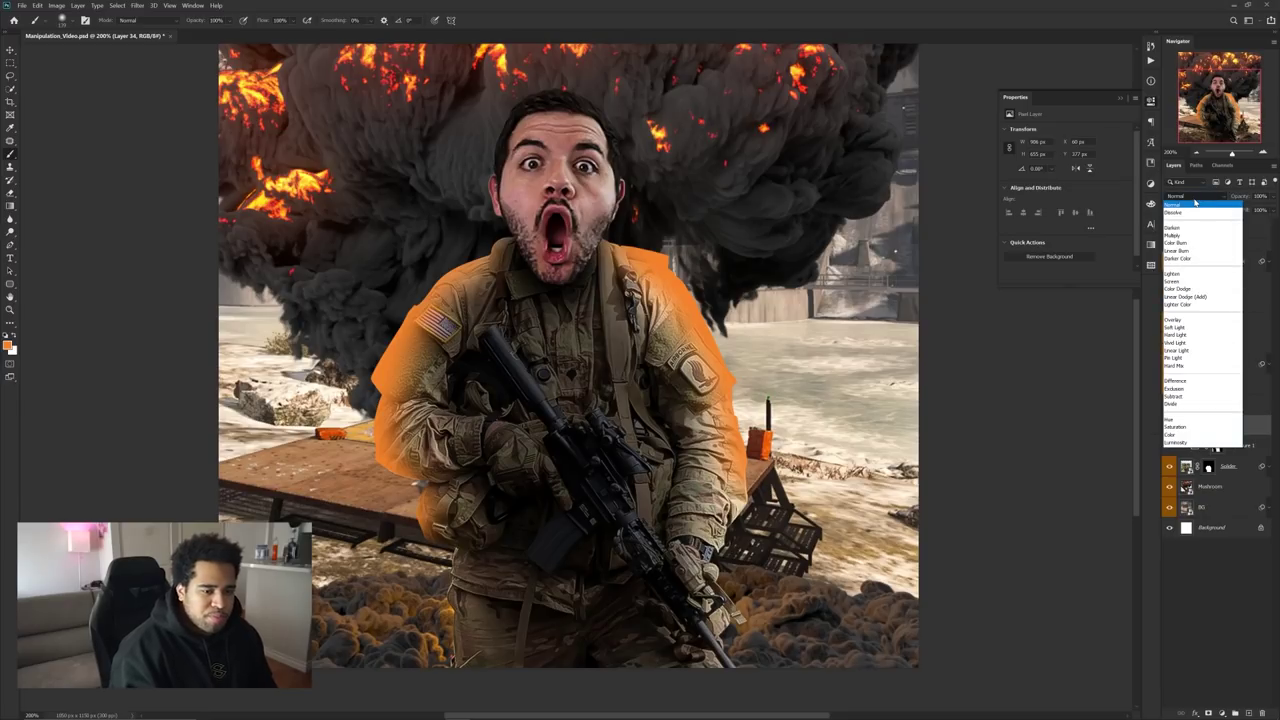
click(1199, 297)
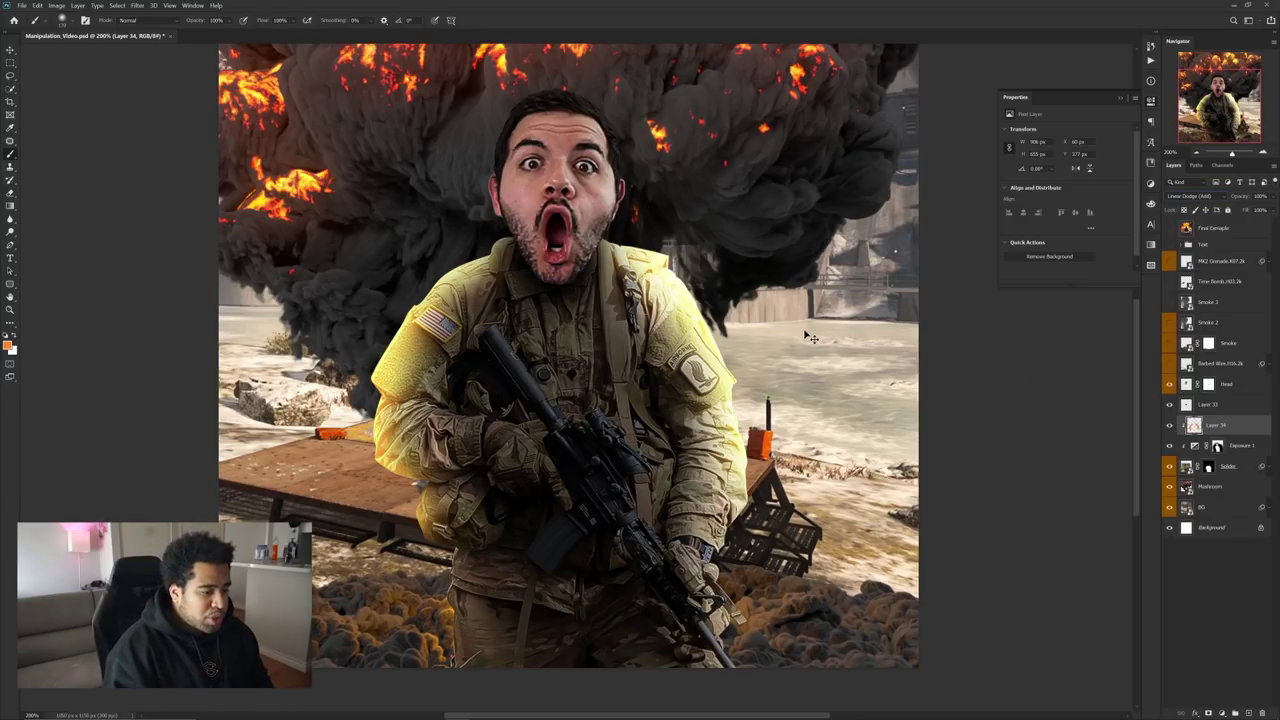
- Adjust the rim light layer's Hue/Saturation, shifting the hue to about -13 and the lightness to about -15 for a redder orange
key(ctrl+u)
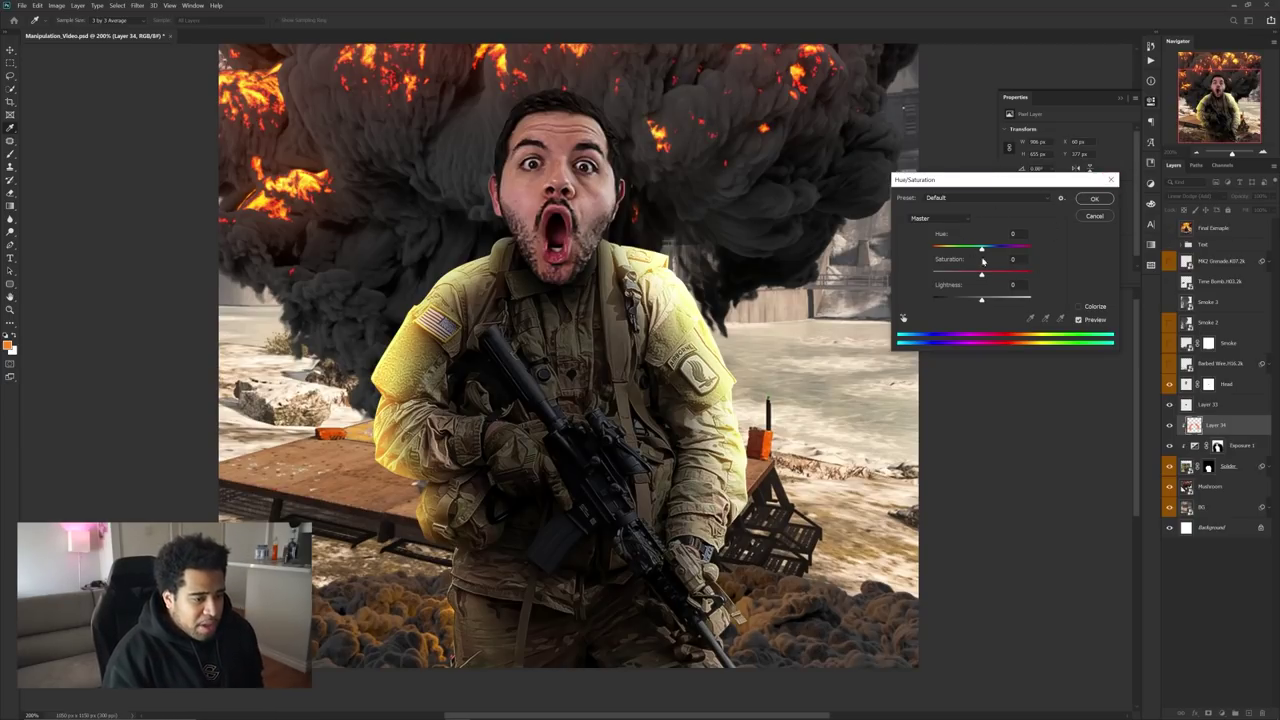
drag(982, 248, 974, 249)
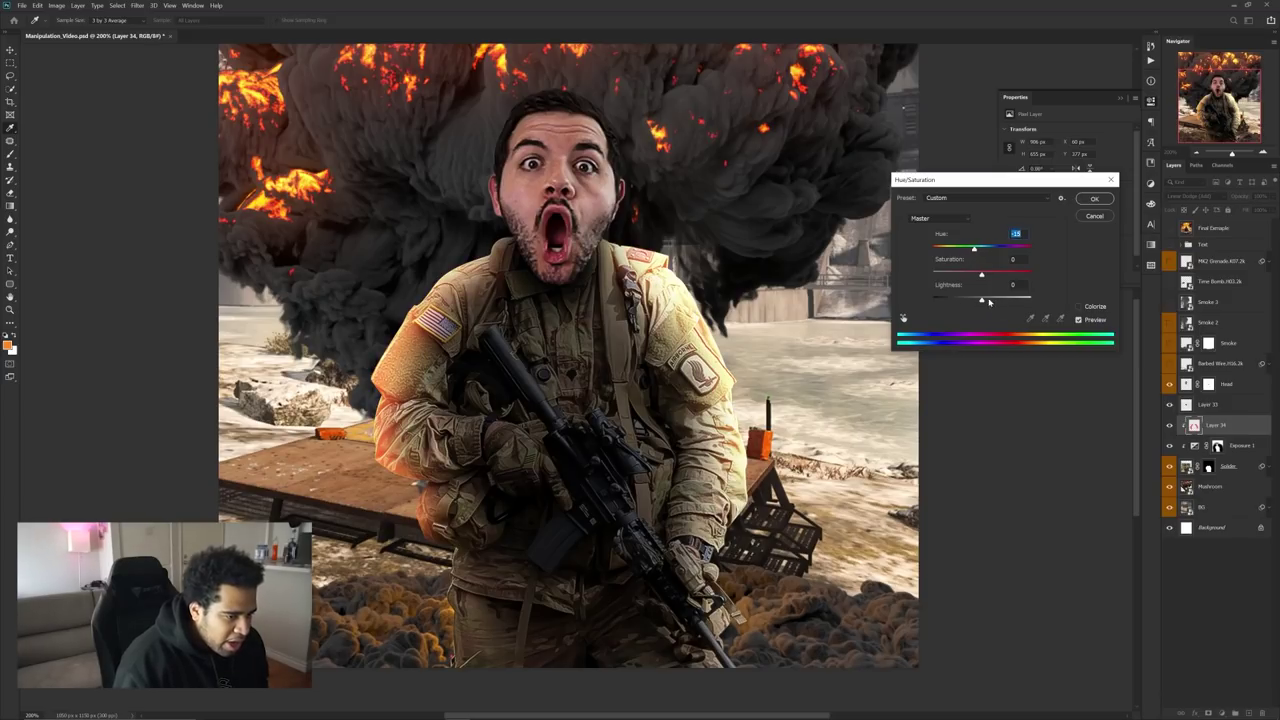
drag(982, 300, 965, 302)
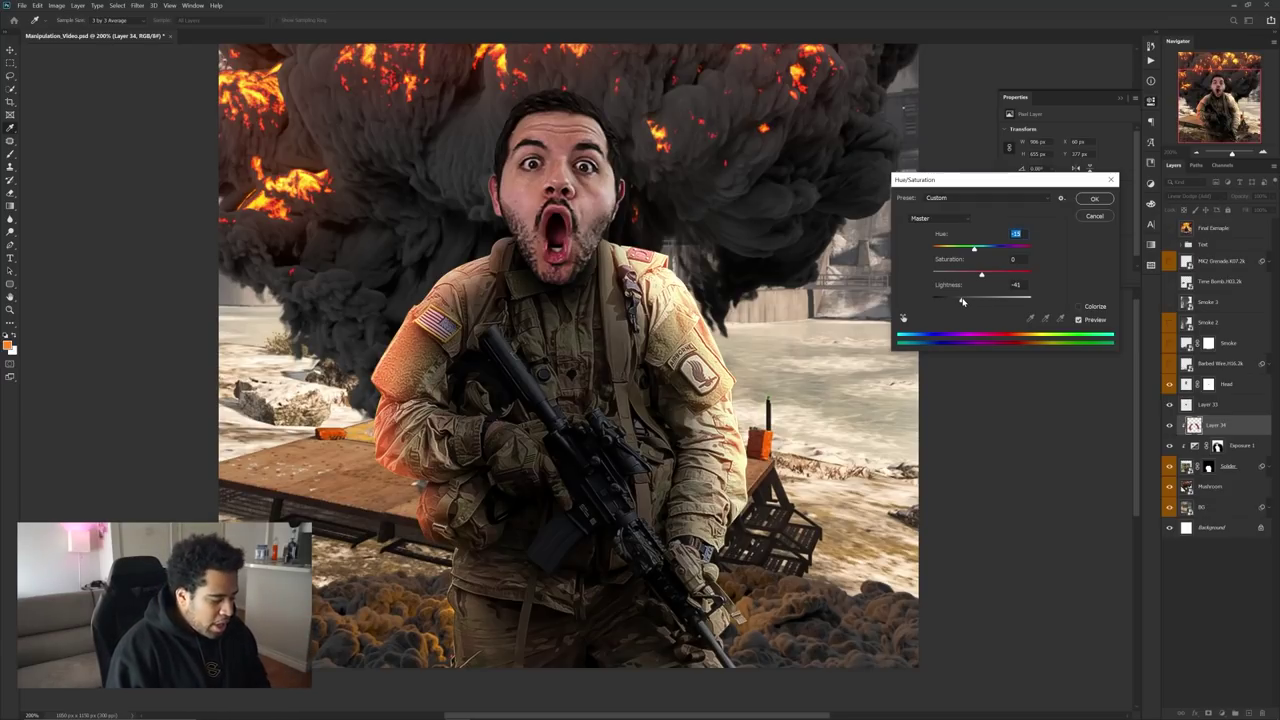
drag(972, 301, 1010, 302)
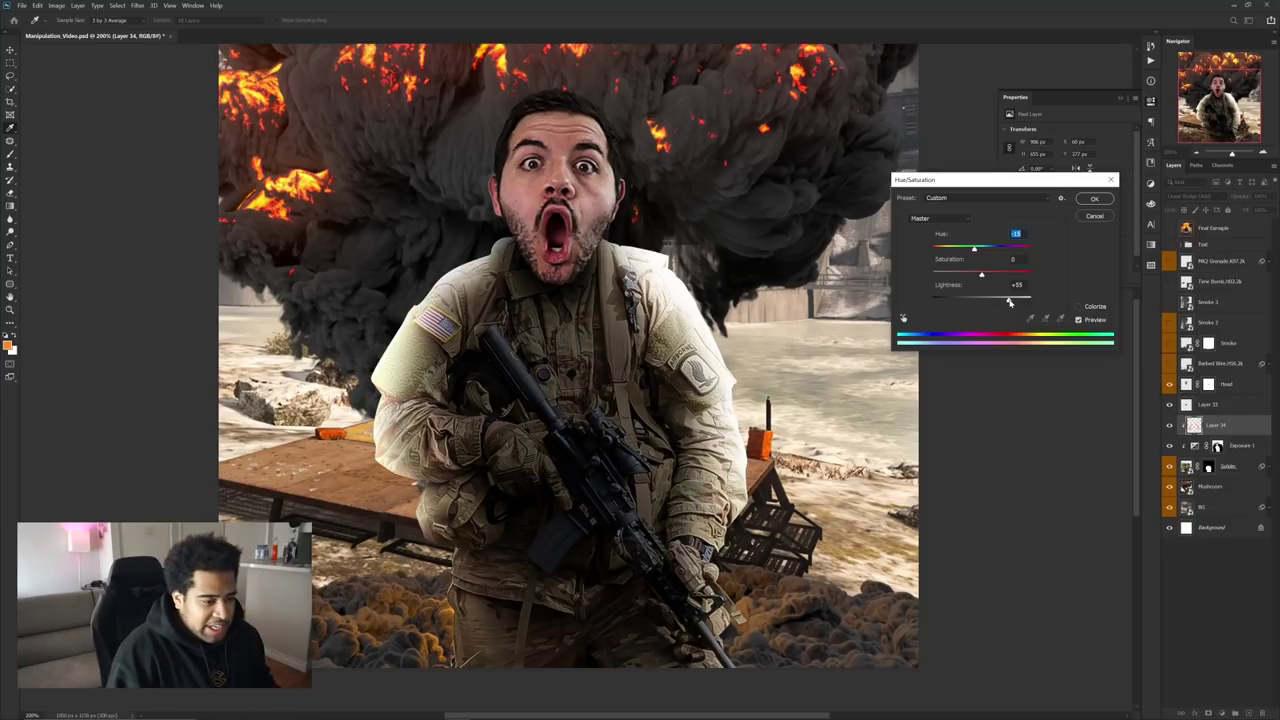
drag(1010, 302, 983, 303)
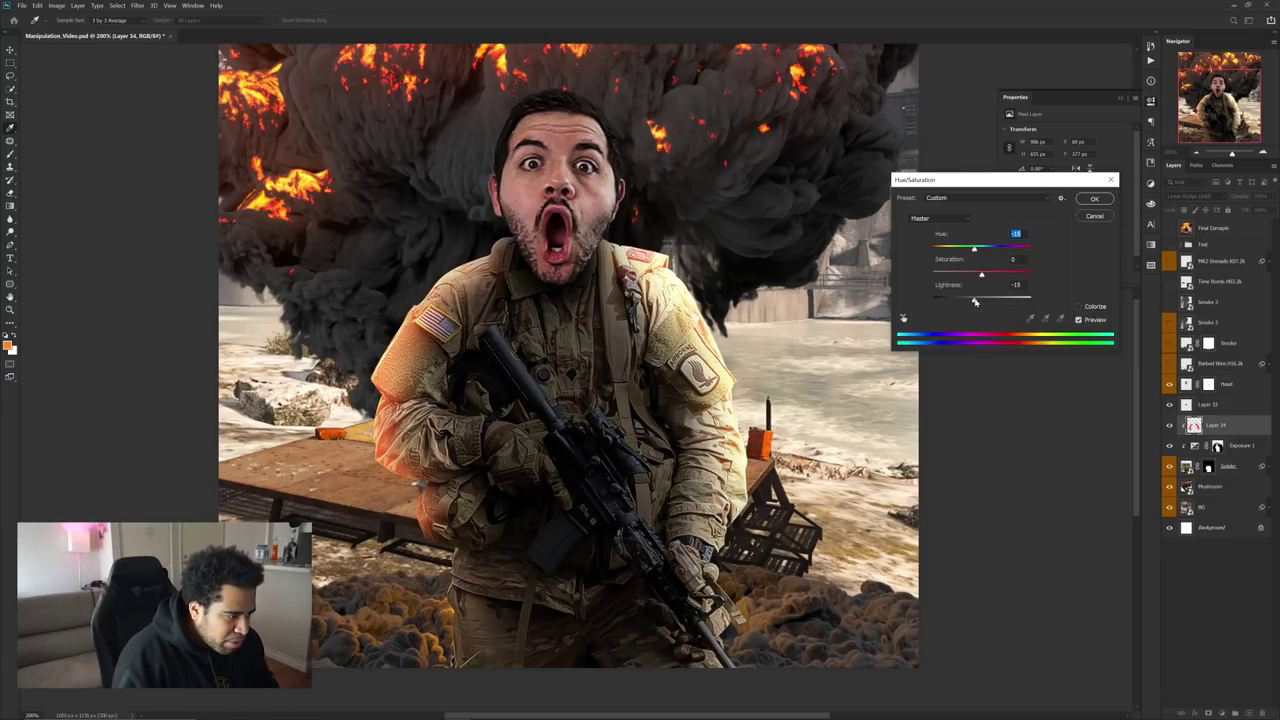
drag(976, 301, 975, 301)
drag(974, 250, 975, 250)
click(1095, 200)
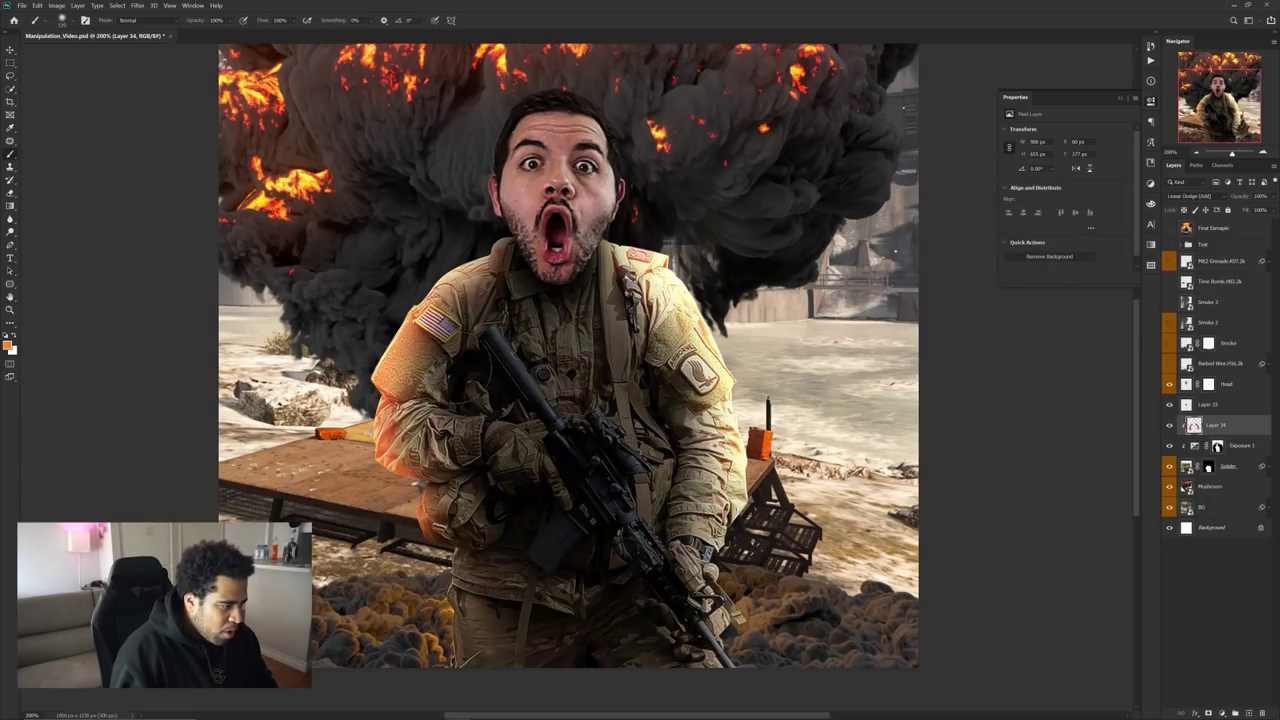
- Examine the orange rim light up close along the soldier's shoulders, sleeves and chest
key(e)
scroll(384, 376, up, 1)
scroll(392, 345, up, 1)
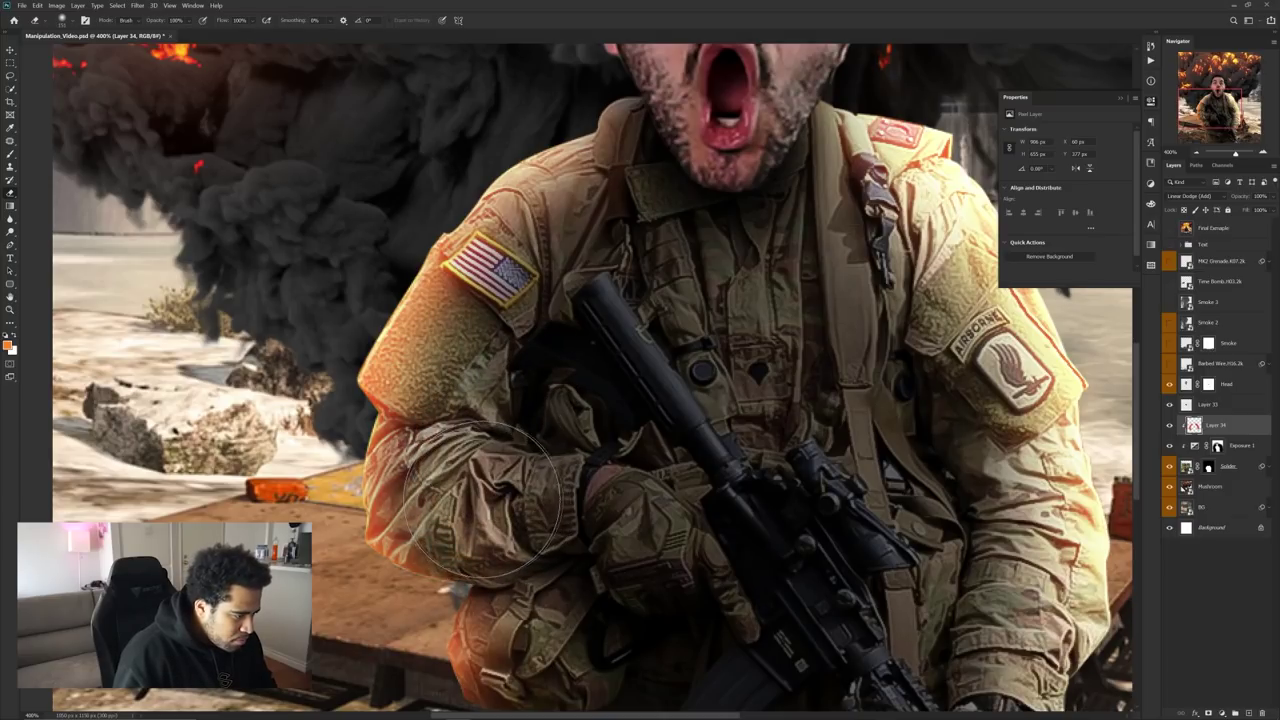
scroll(520, 400, down, 3)
scroll(550, 330, up, 3)
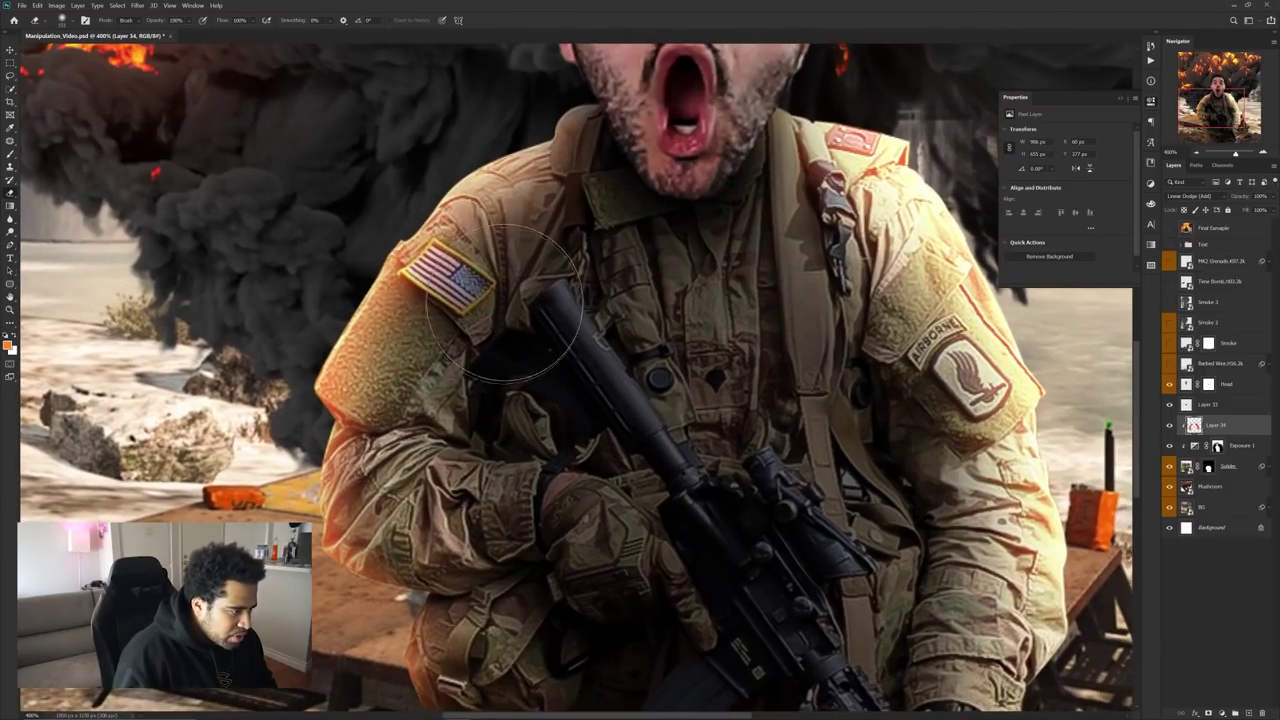
scroll(620, 325, right, 2)
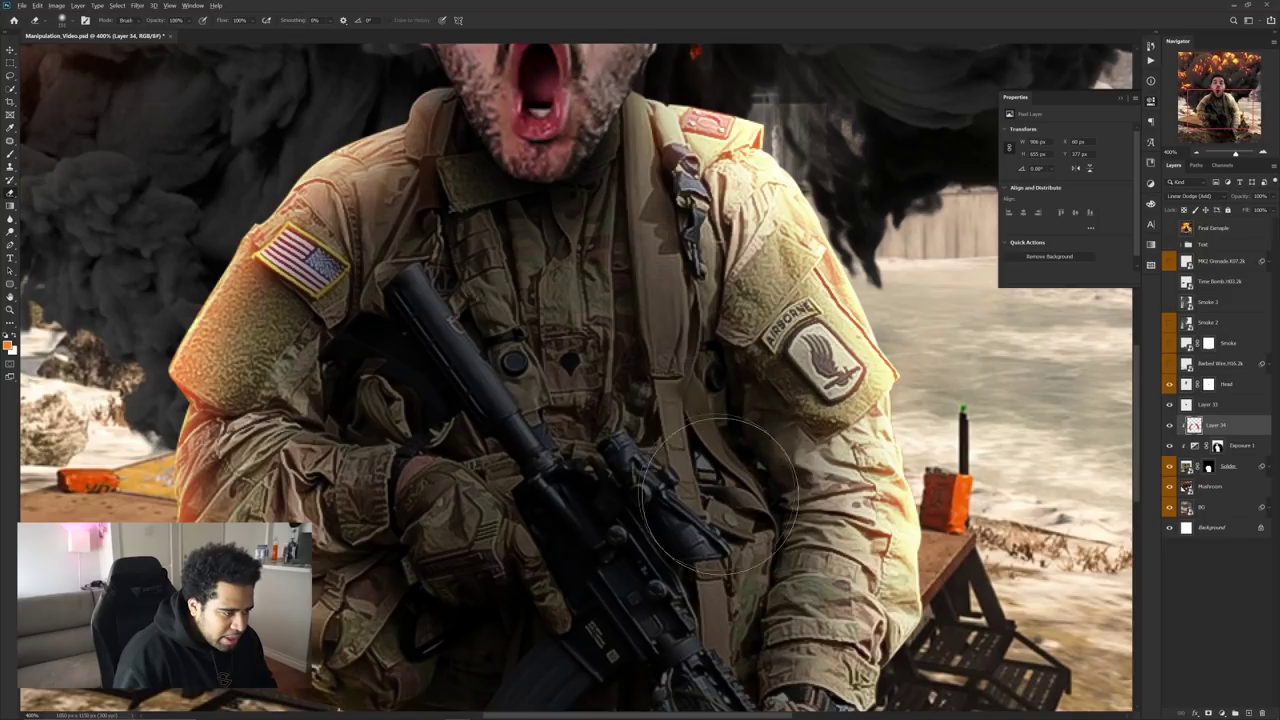
key(ctrl+1)
key(v)
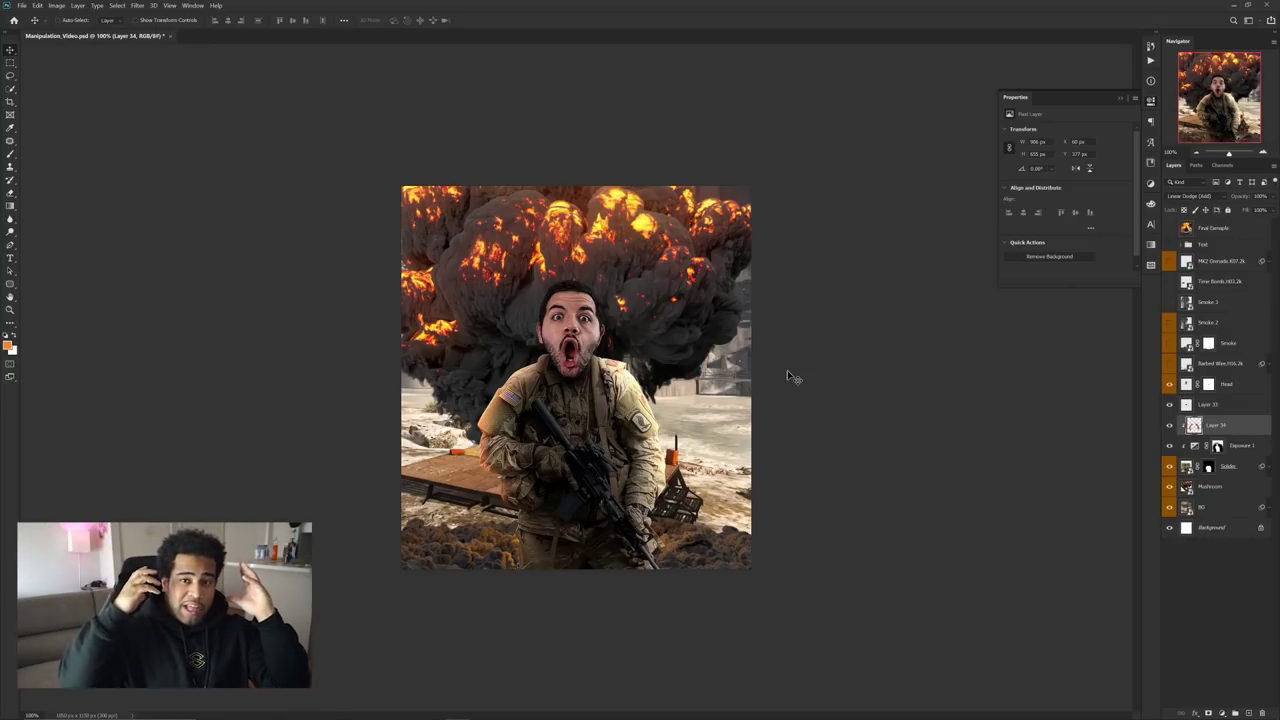
- Add a new layer above the Mushroom layer, sample an orange from the explosion, and paint a large soft glow behind the soldier
click(1208, 487)
click(1250, 713)
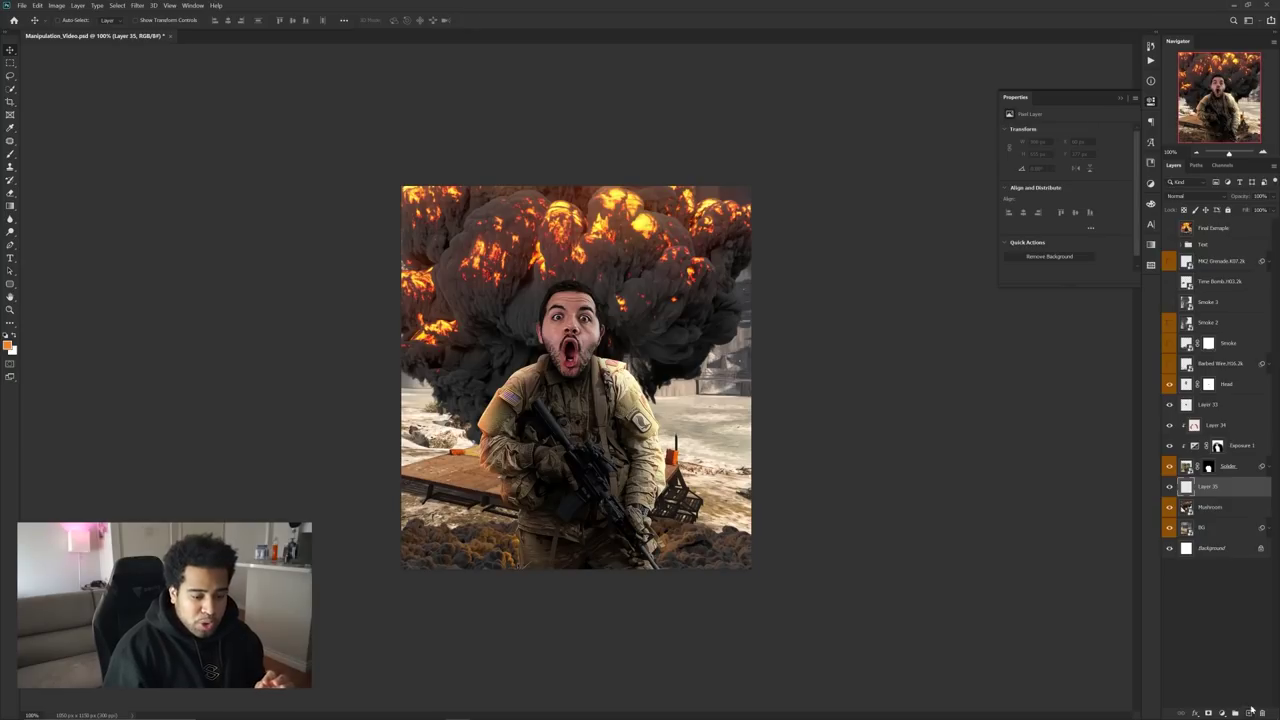
key(b)
drag(648, 230, 675, 252)
drag(528, 404, 592, 410)
click(579, 400)
click(579, 400)
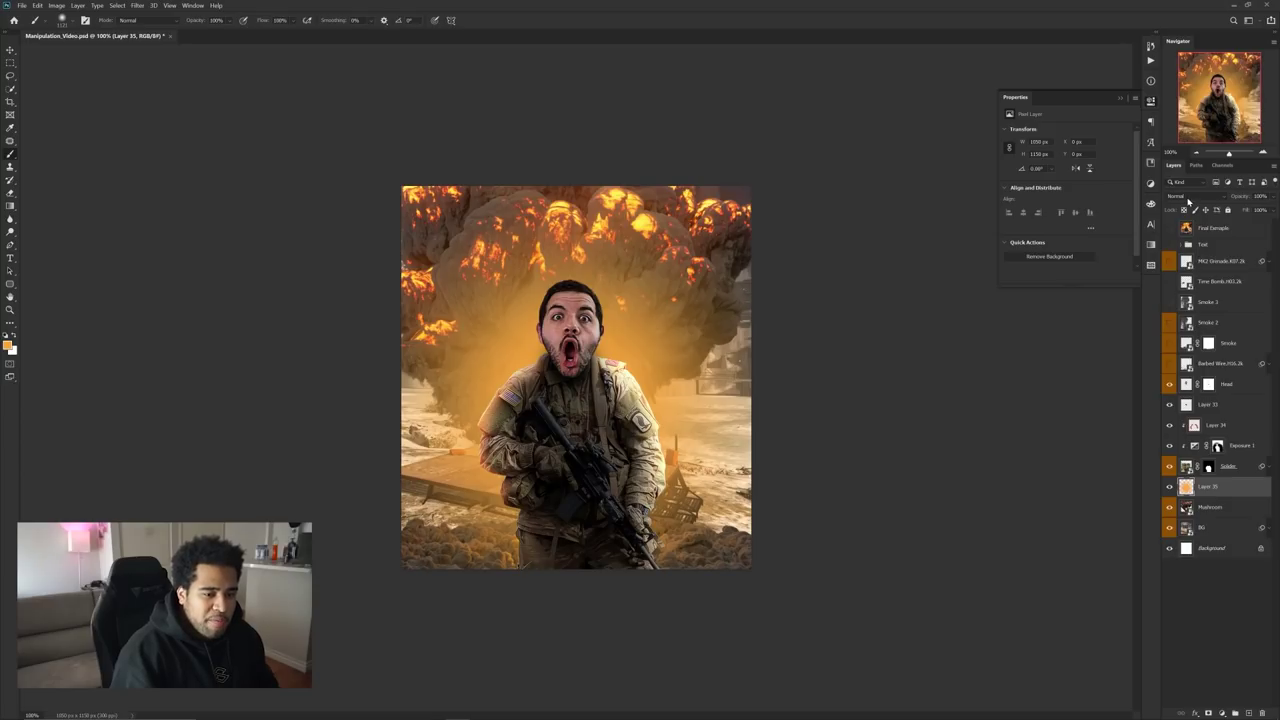
- Set the orange glow layer to Linear Dodge (Add) and adjust its hue to -10, saturation to +19 and lightness to -27
click(1186, 197)
click(1197, 297)
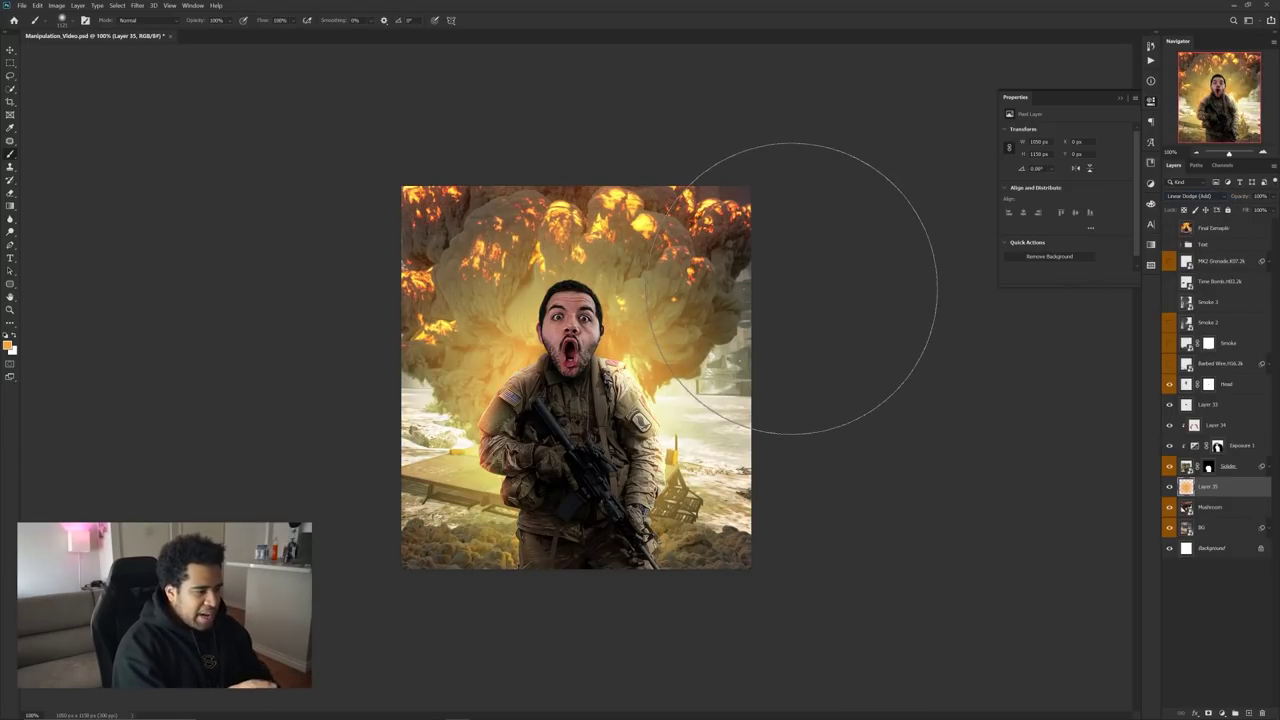
key(ctrl+u)
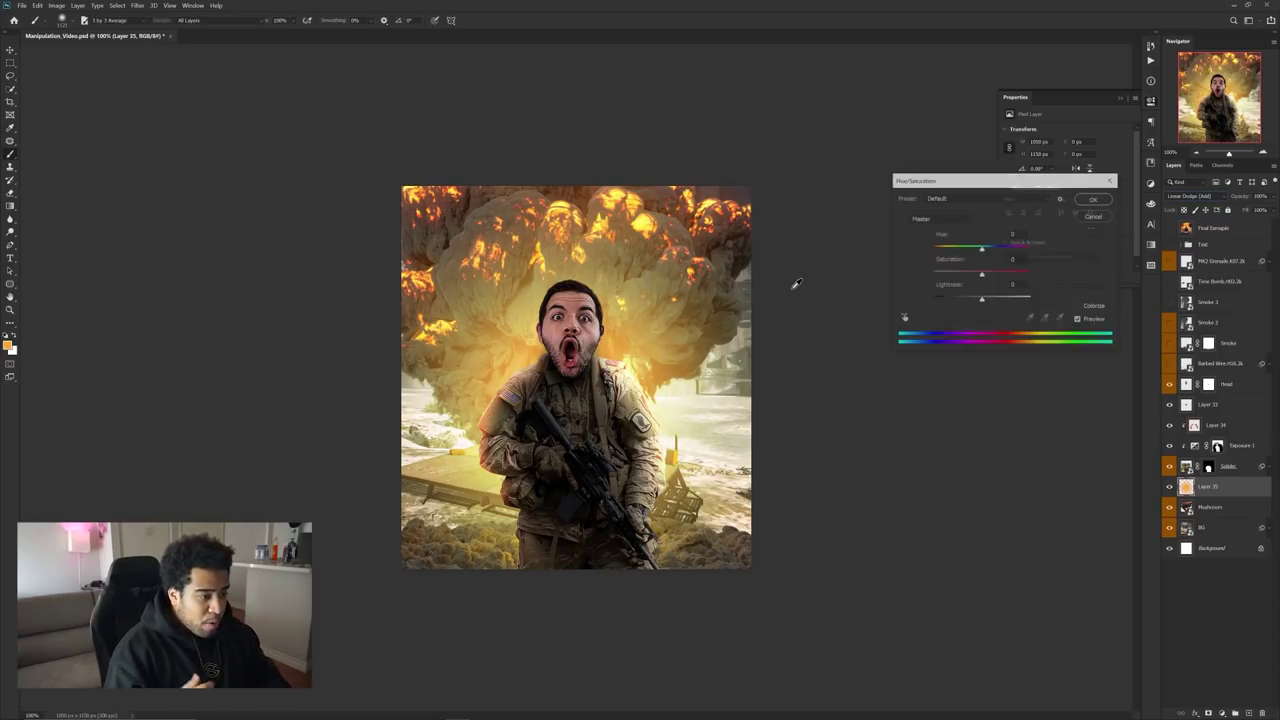
drag(981, 248, 976, 250)
drag(981, 300, 977, 251)
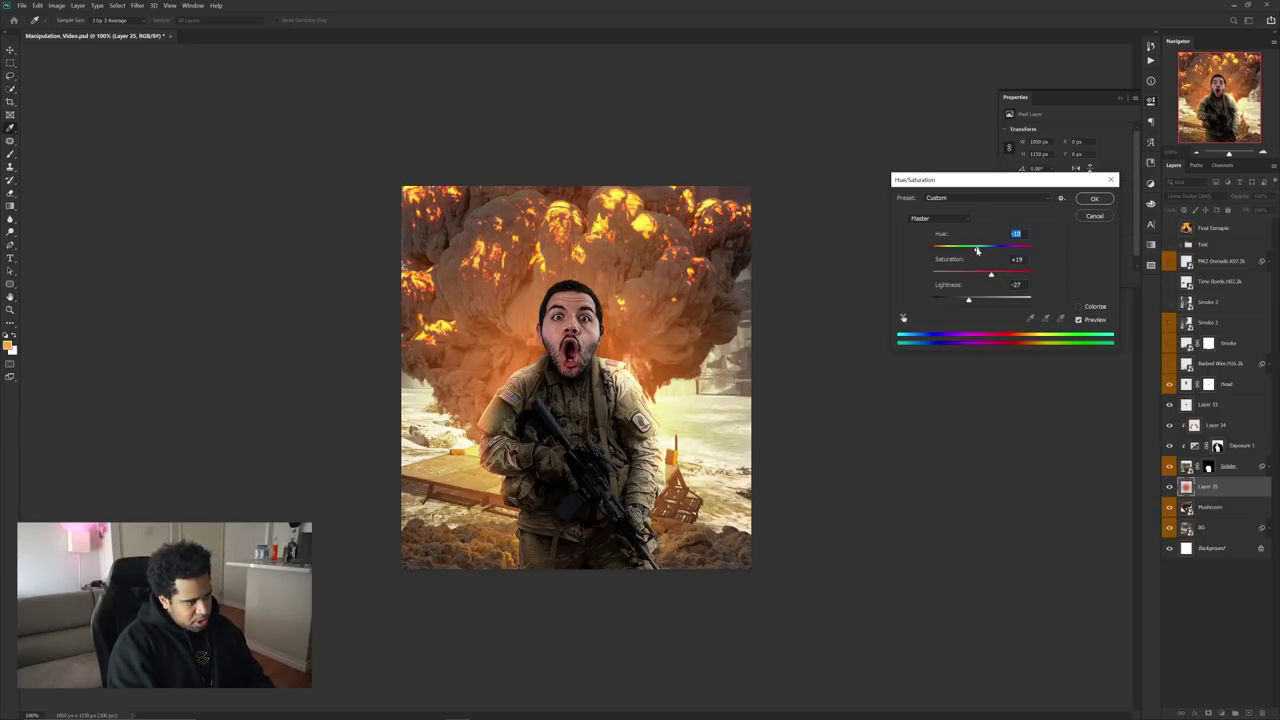
click(1104, 199)
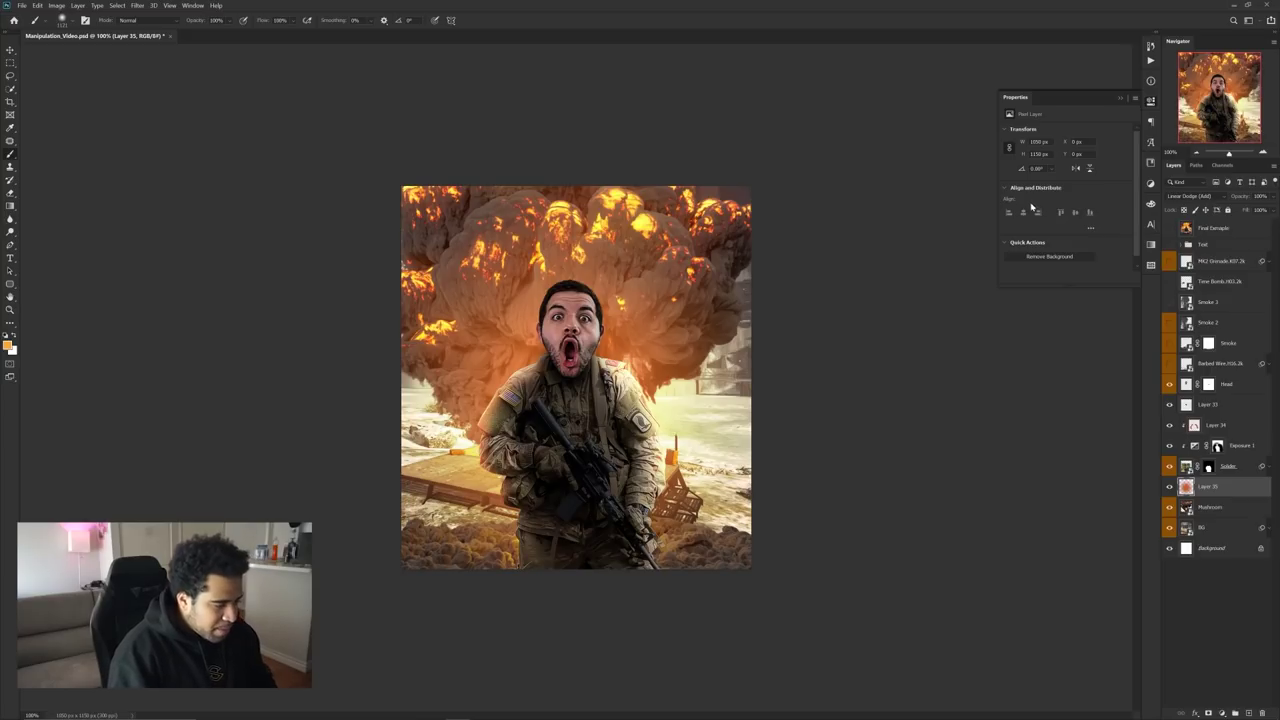
- Compare the scene with the orange glow layer hidden and shown
key(ctrl+t)
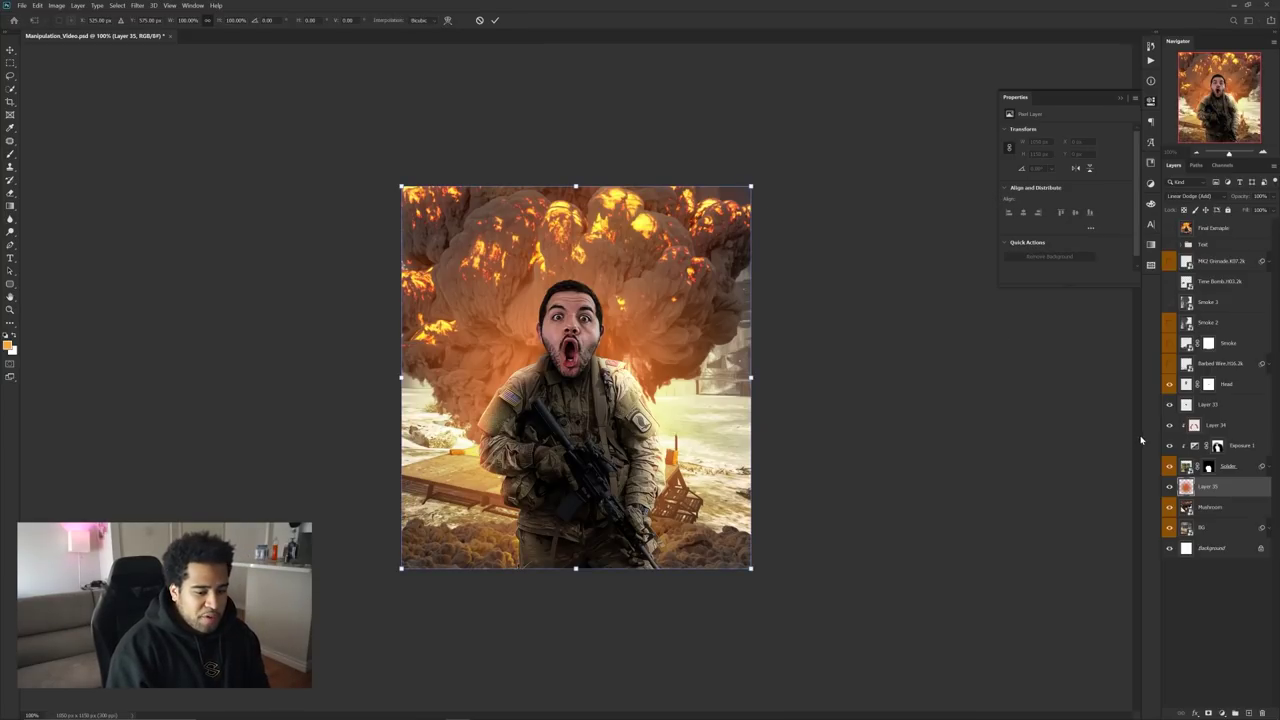
key(Return)
click(1170, 487)
click(1170, 487)
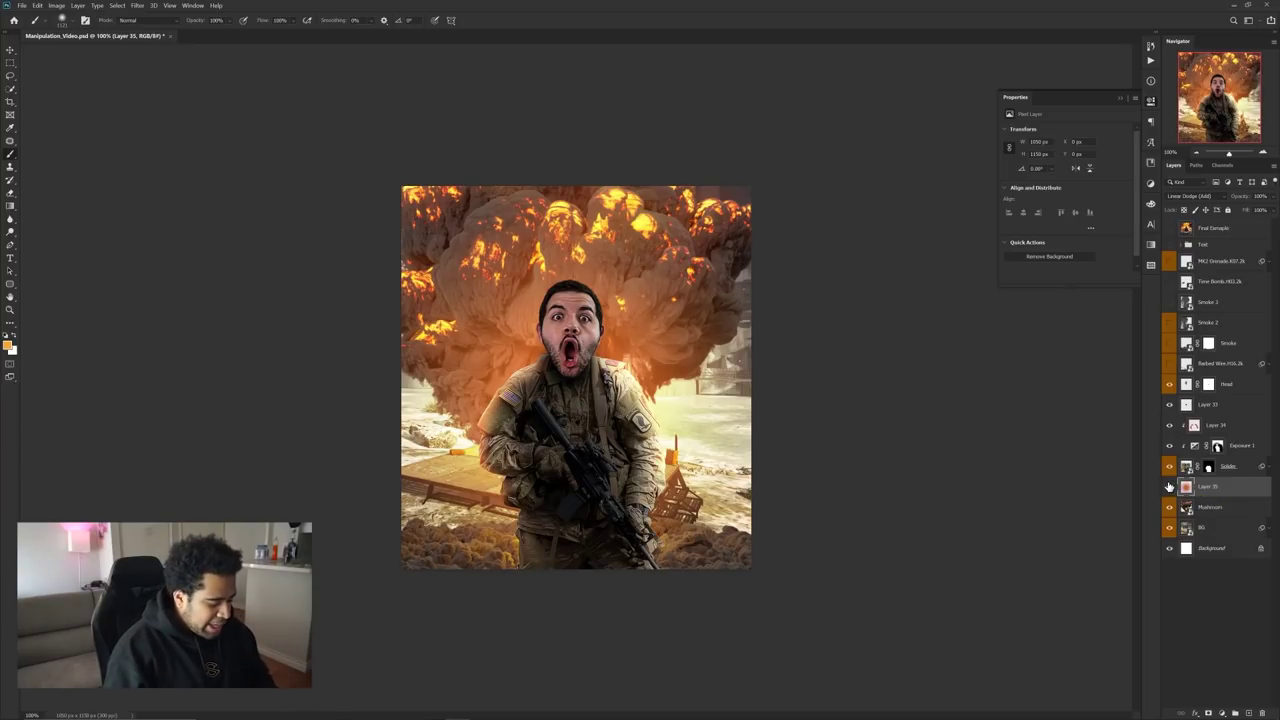
- Warp the orange glow so its lower sides pull in toward the soldier and its upper corners stretch outward beyond the canvas
key(ctrl+t)
right_click(648, 311)
click(664, 377)
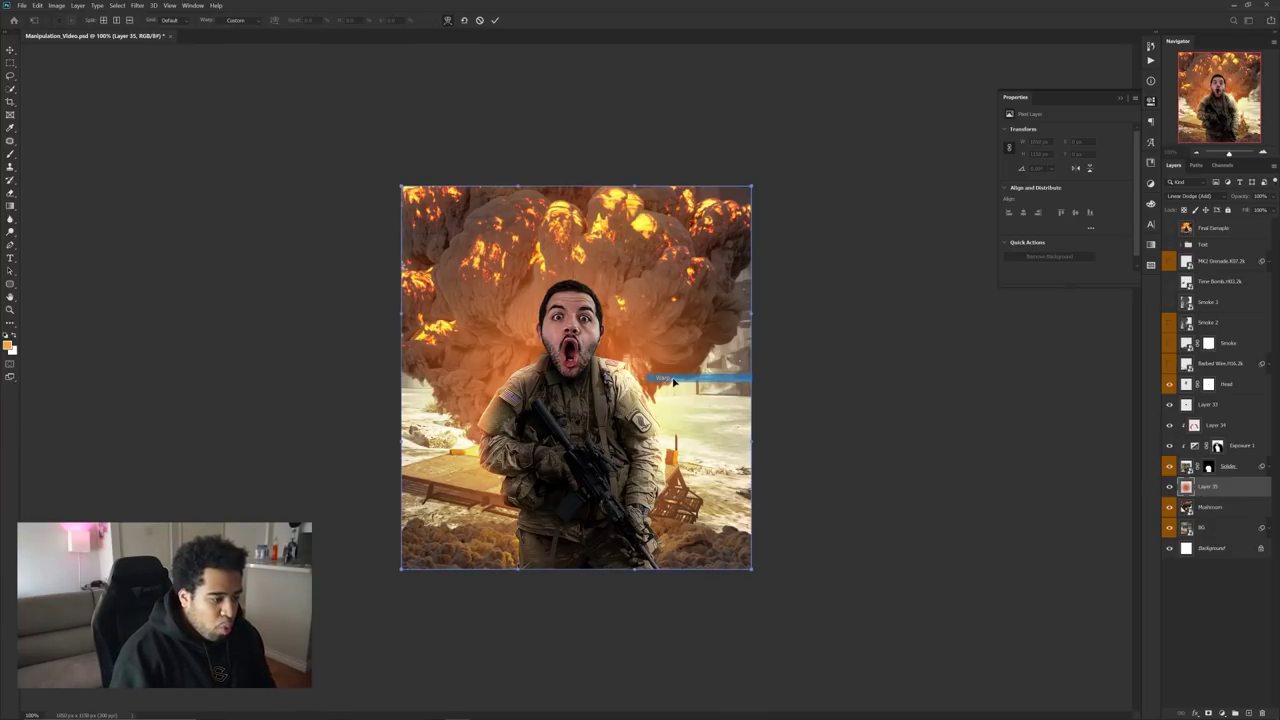
drag(748, 388, 680, 385)
drag(756, 187, 869, 188)
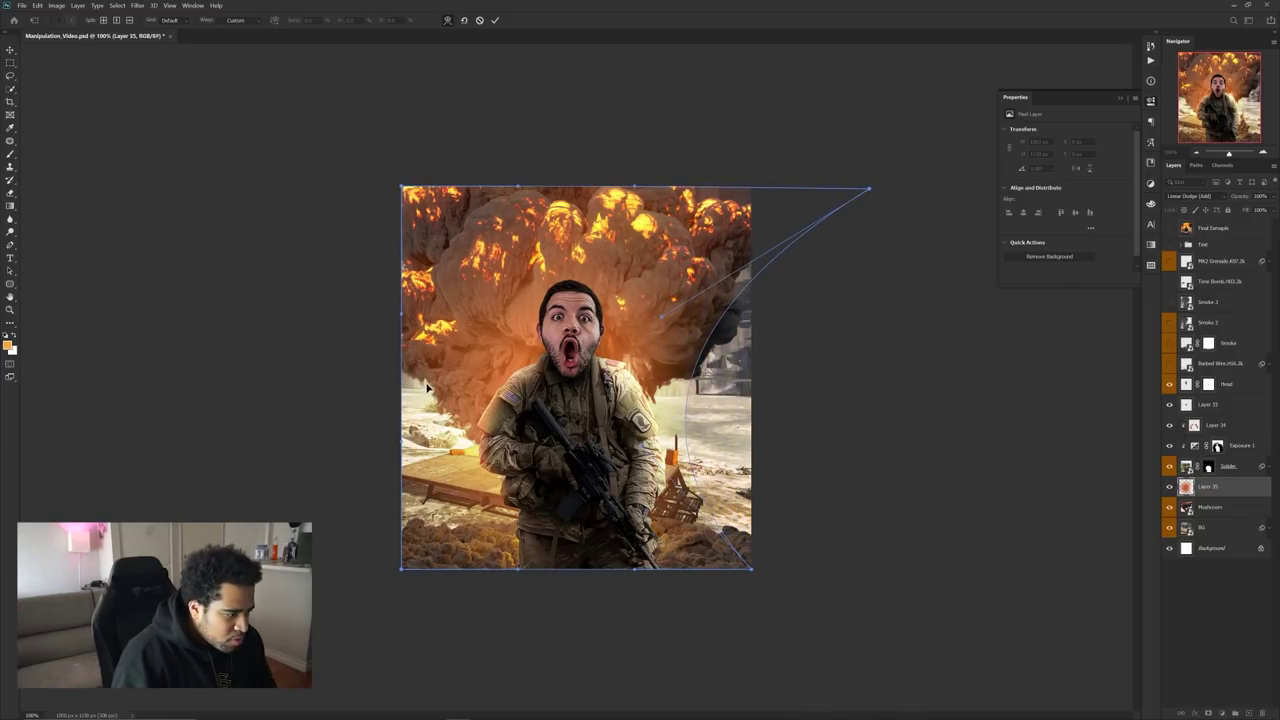
drag(402, 440, 551, 446)
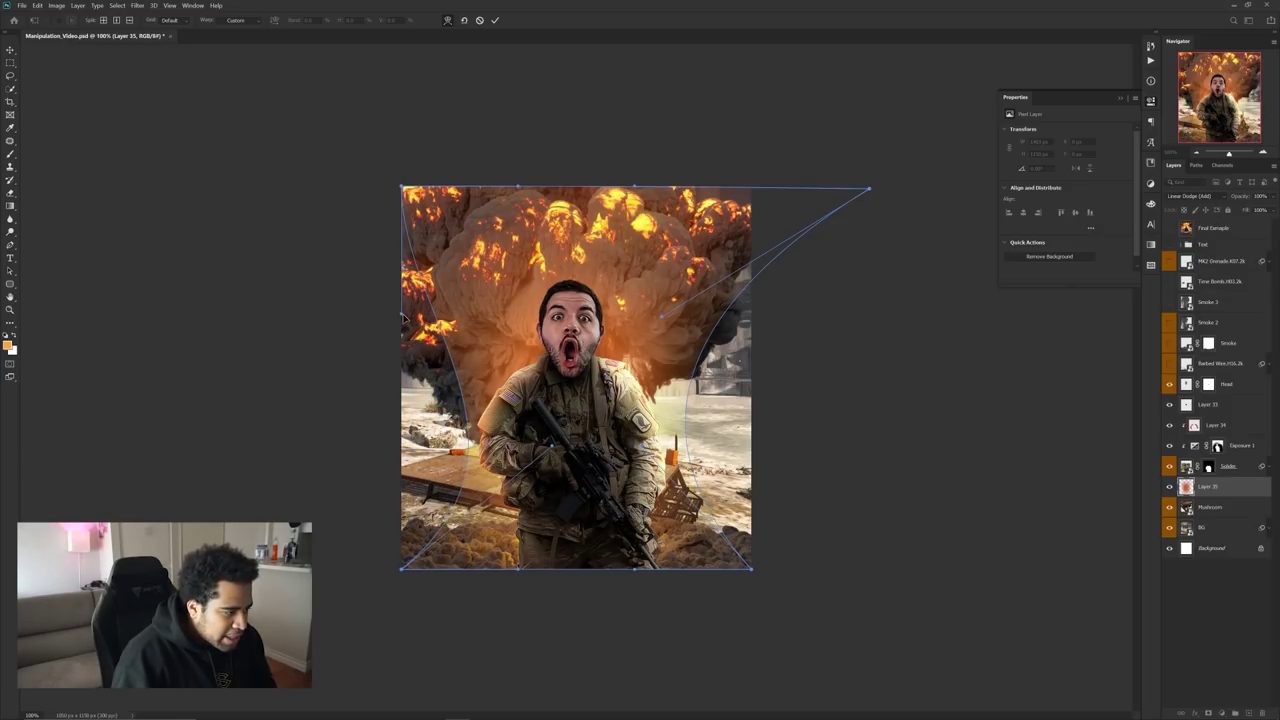
mouse_move(401, 187)
mouse_down()
mouse_move(269, 208)
mouse_move(297, 163)
mouse_move(263, 177)
mouse_up()
key(Escape)
key(b)
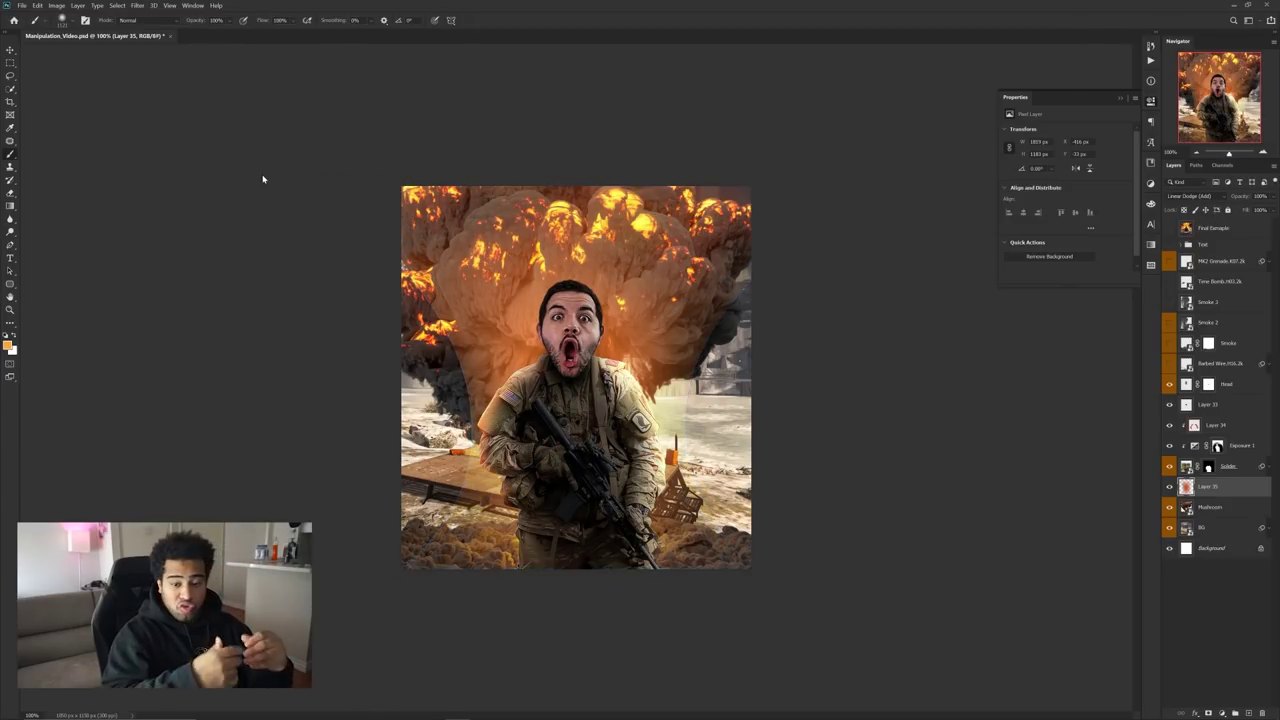
- Scale the warped orange glow up slightly and nudge it into place behind the soldier
key(ctrl+t)
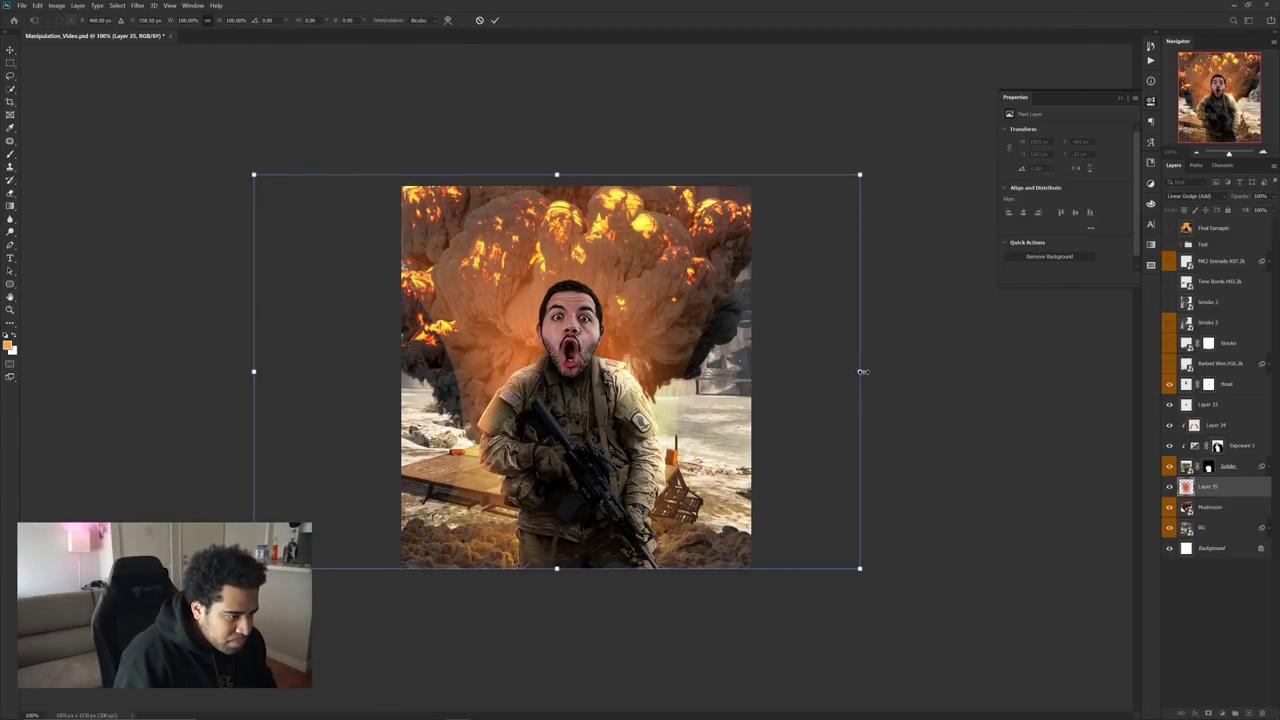
key(b)
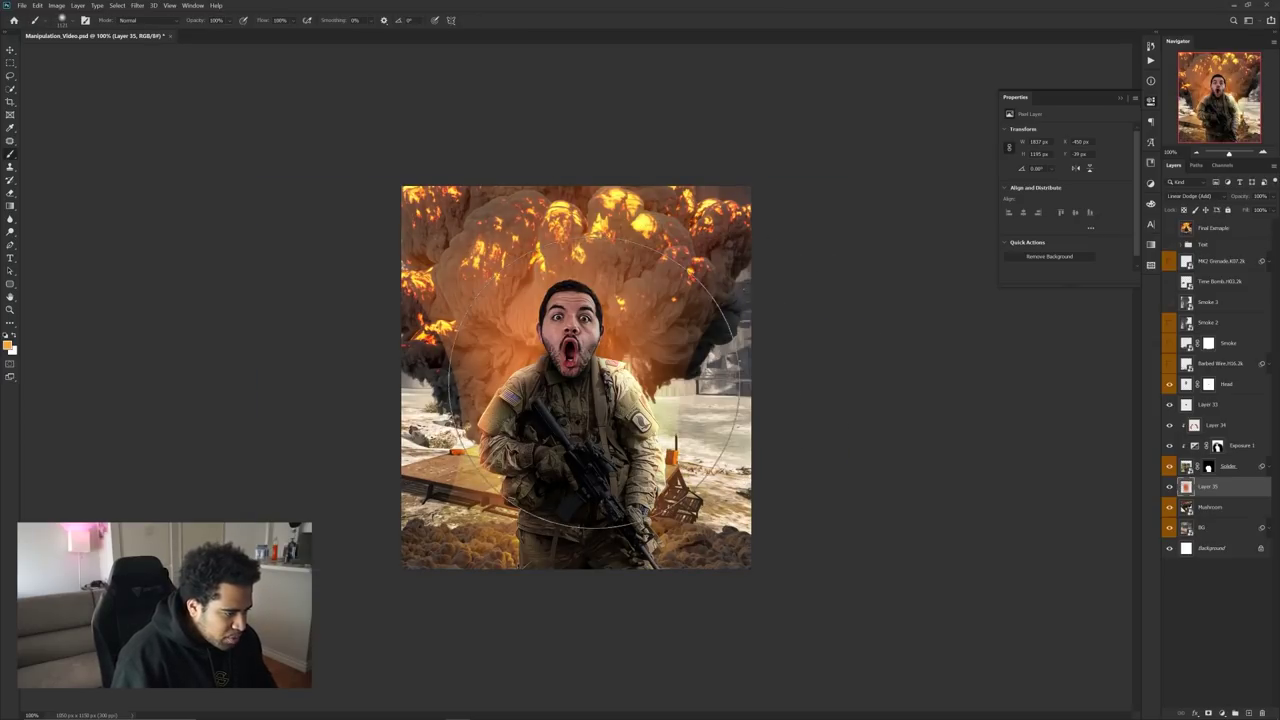
key(v)
drag(594, 385, 606, 386)
- Erase the stray orange glow along the left and right edges of the scene with a large soft eraser
key(e)
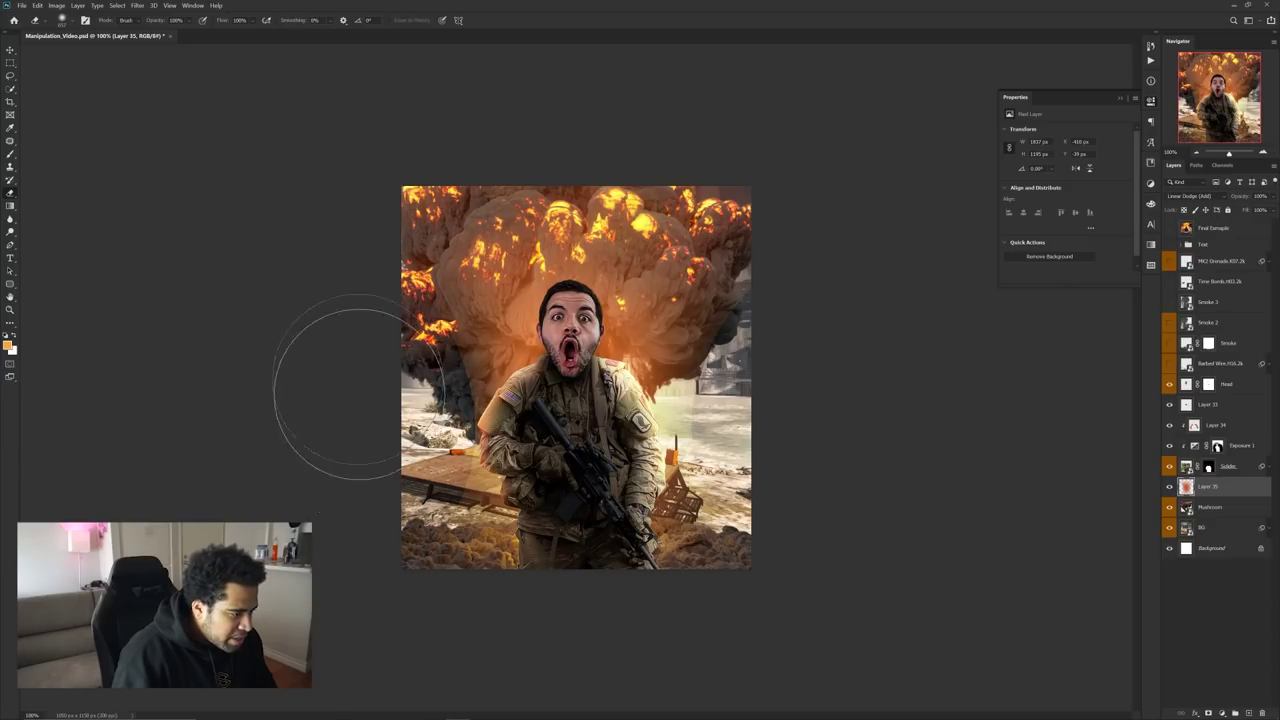
drag(408, 416, 355, 400)
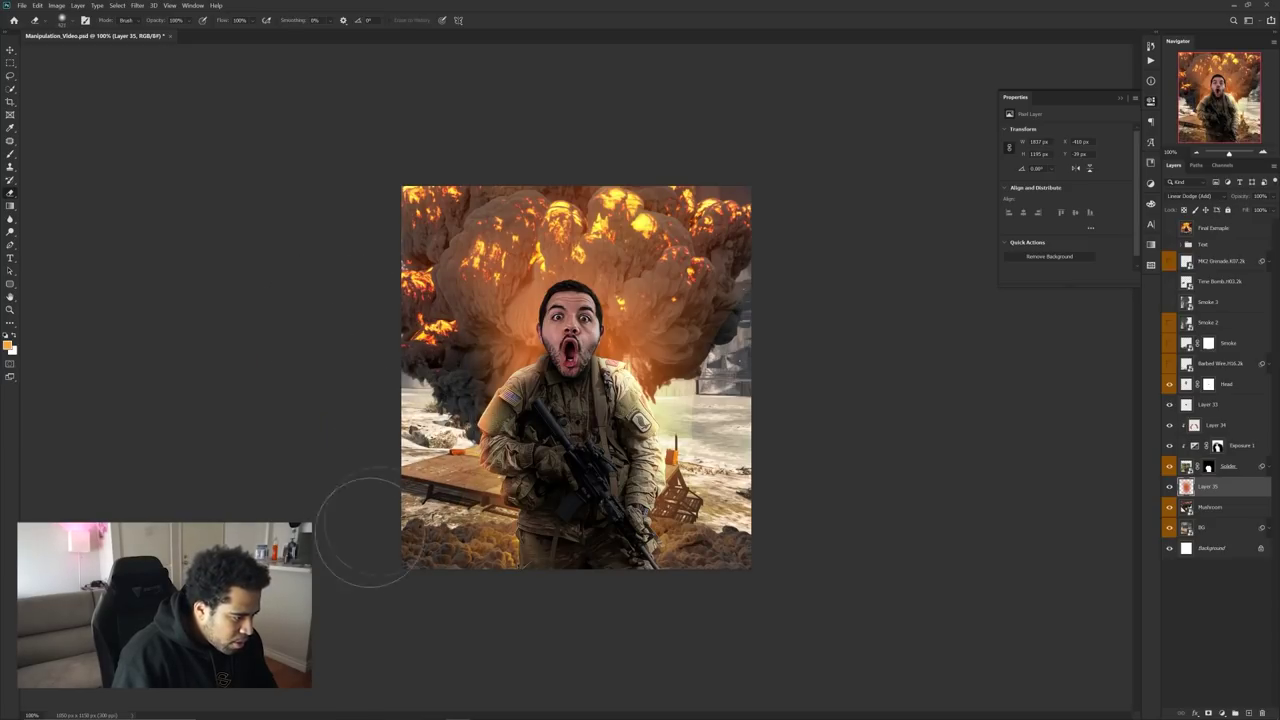
scroll(760, 300, up, 2)
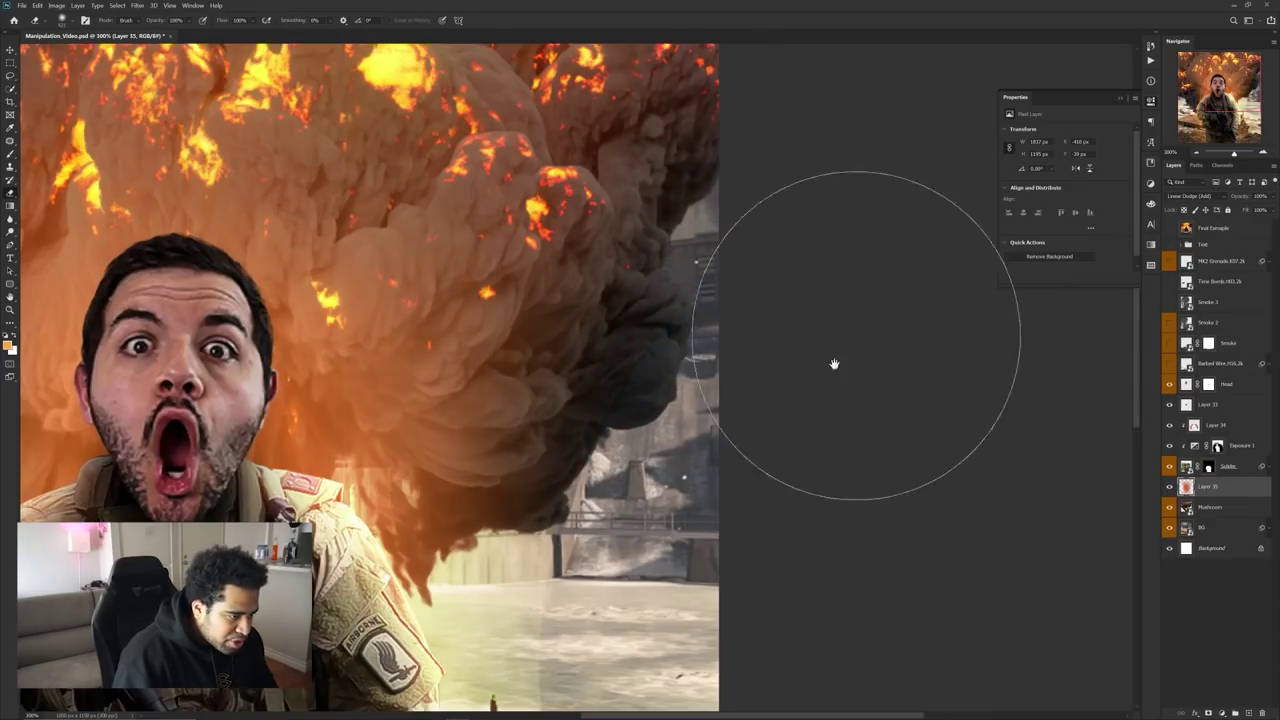
drag(710, 481, 757, 343)
scroll(737, 530, down, 2)
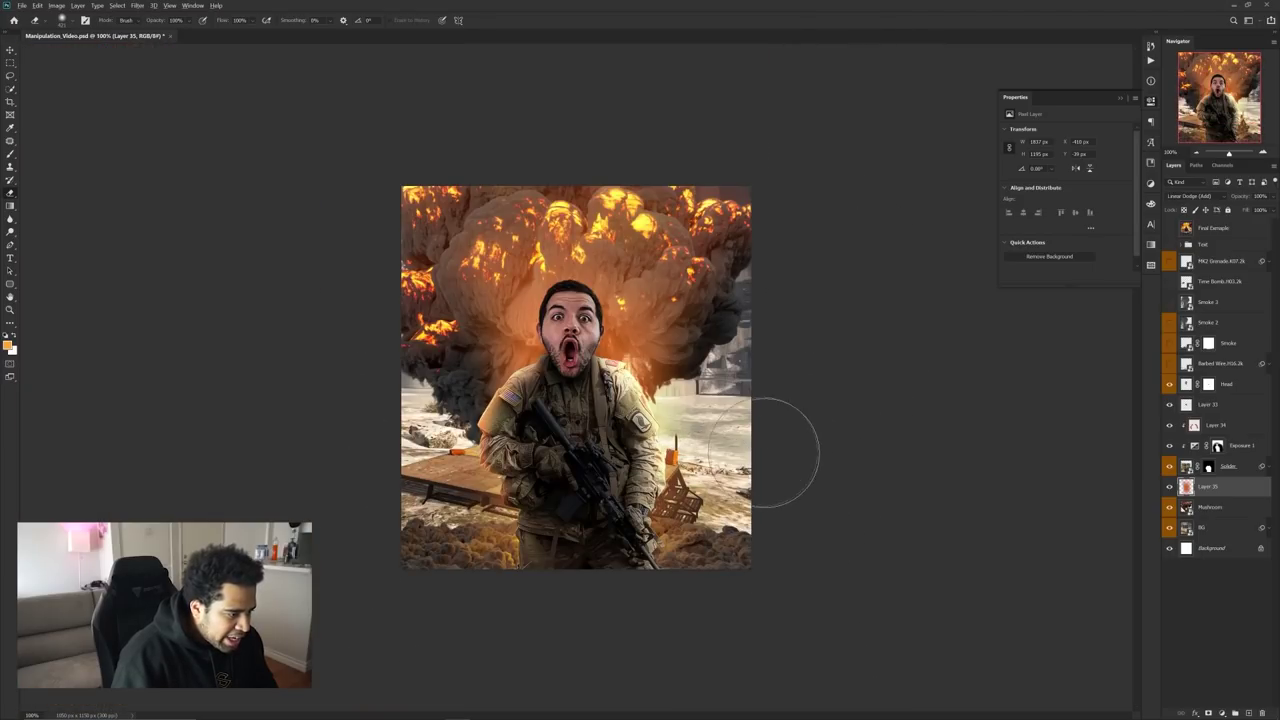
scroll(770, 450, down, 1)
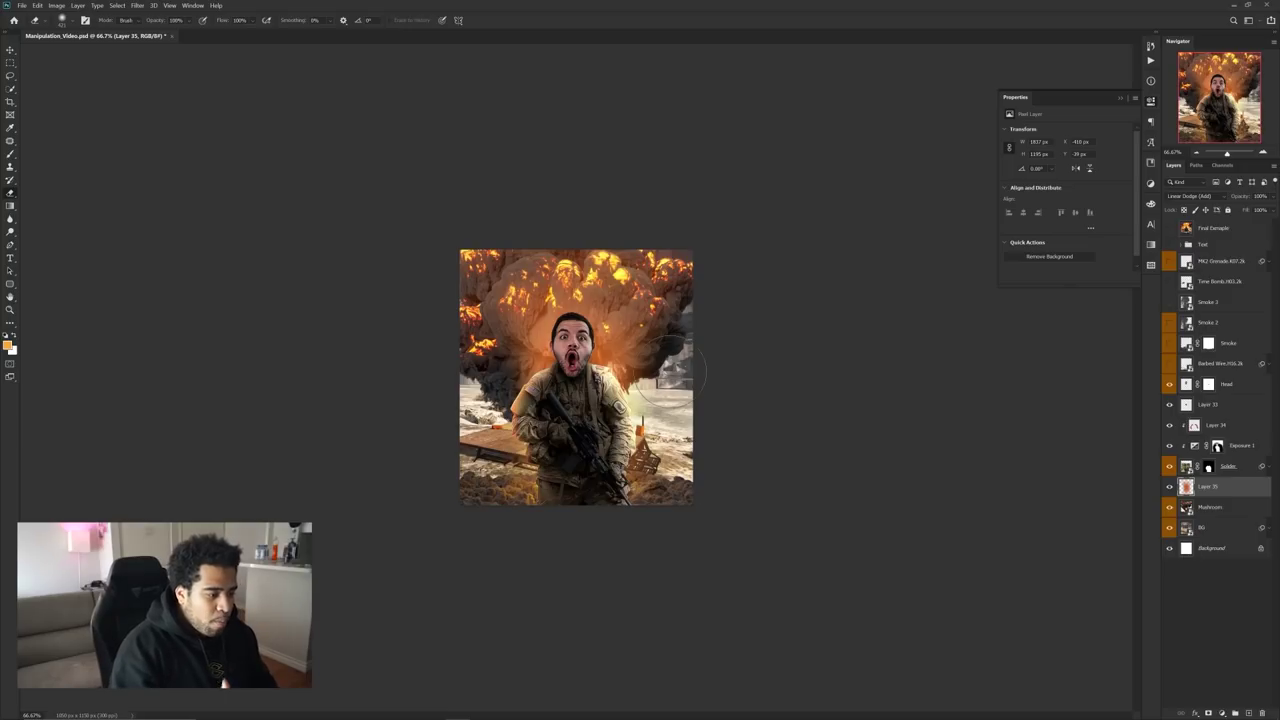
- Add a new layer above the orange glow, sample a bright yellow from the explosion, and paint a soft glow behind the head
key(v)
scroll(600, 400, up, 1)
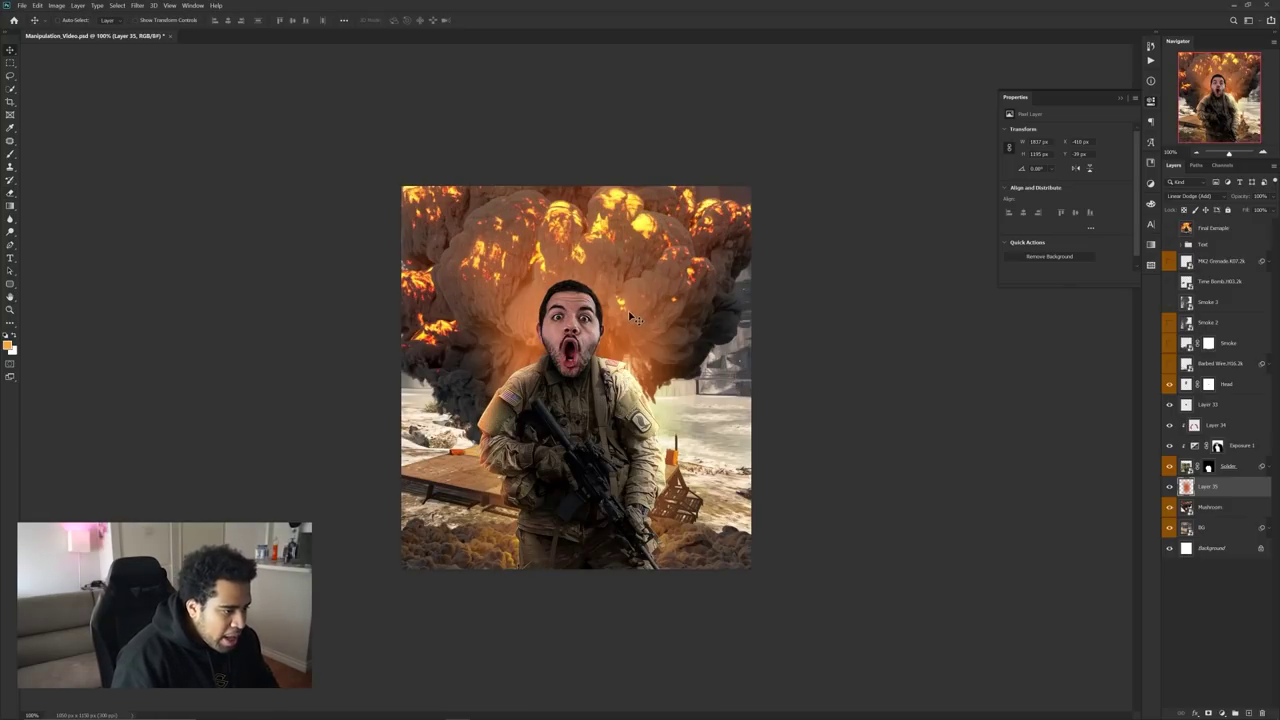
click(1248, 712)
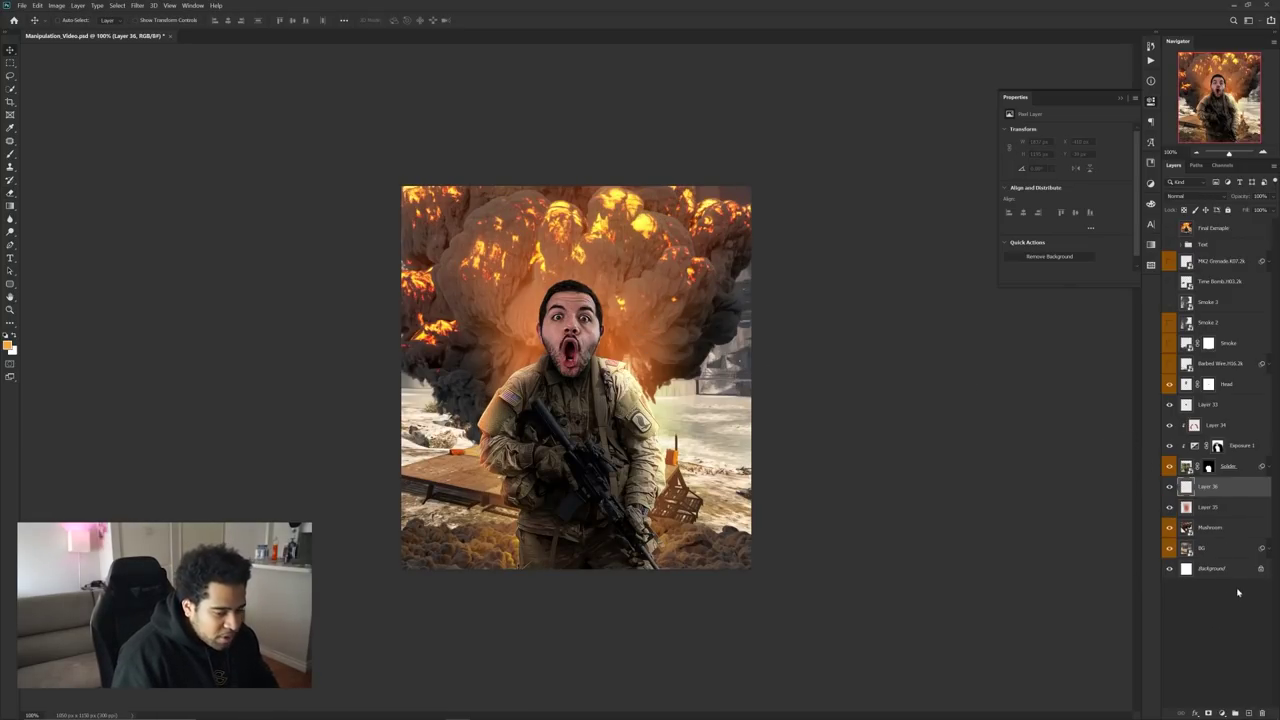
key(b)
alt+click(652, 220)
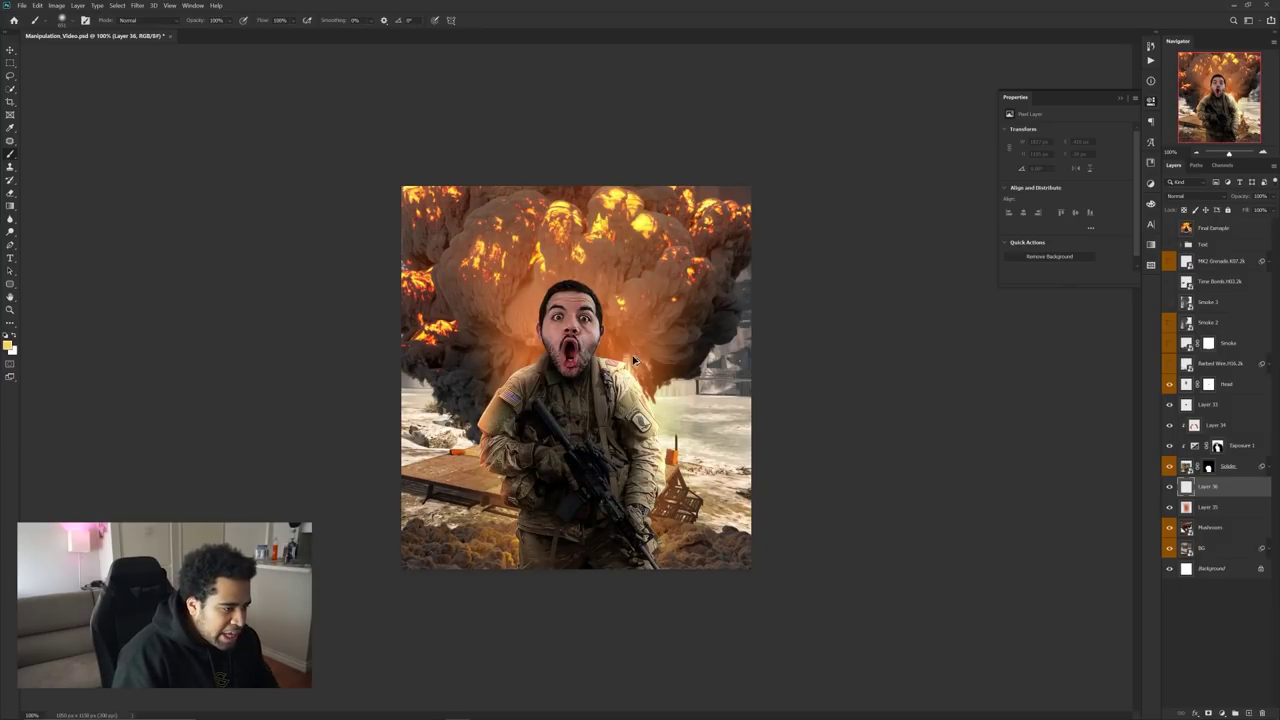
mouse_move(640, 345)
alt+mouse_down()
mouse_move(664, 360)
mouse_move(650, 356)
alt+mouse_up()
alt+drag(572, 350, 570, 348)
click(570, 340)
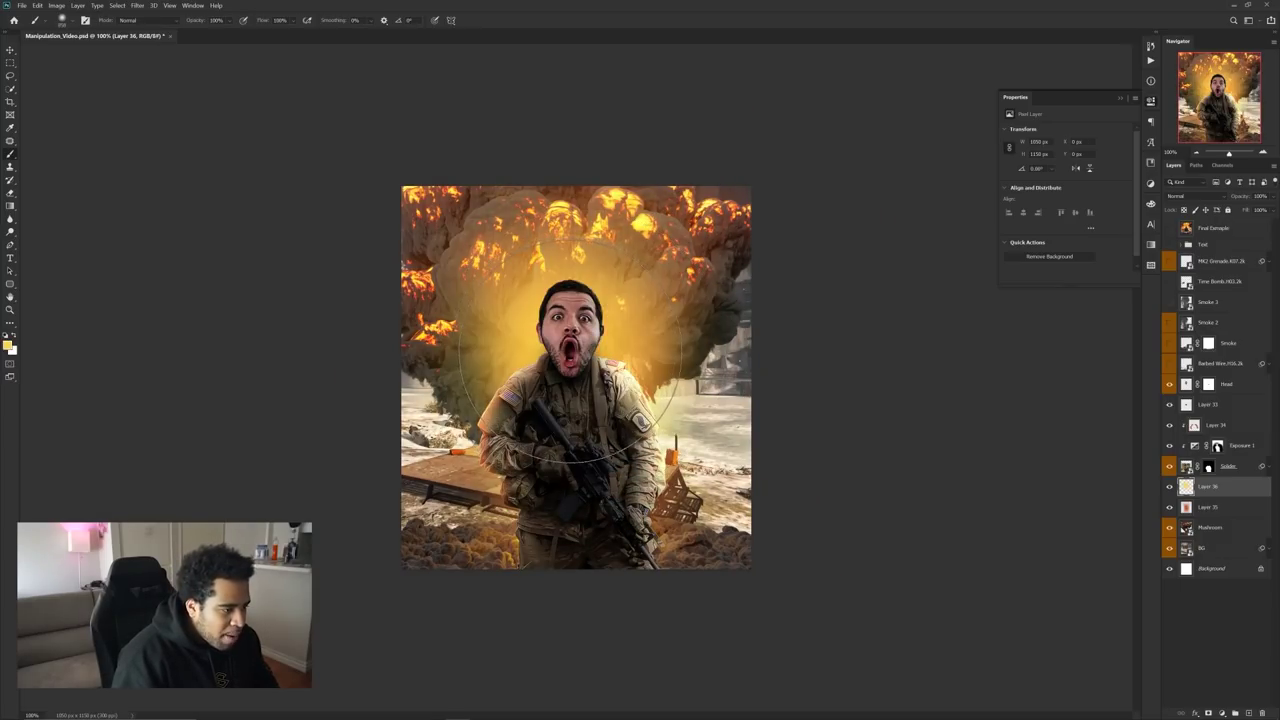
click(570, 335)
- Set the yellow glow layer to Linear Dodge (Add) and adjust its Hue/Saturation to about +22 saturation and -65 lightness
click(1190, 196)
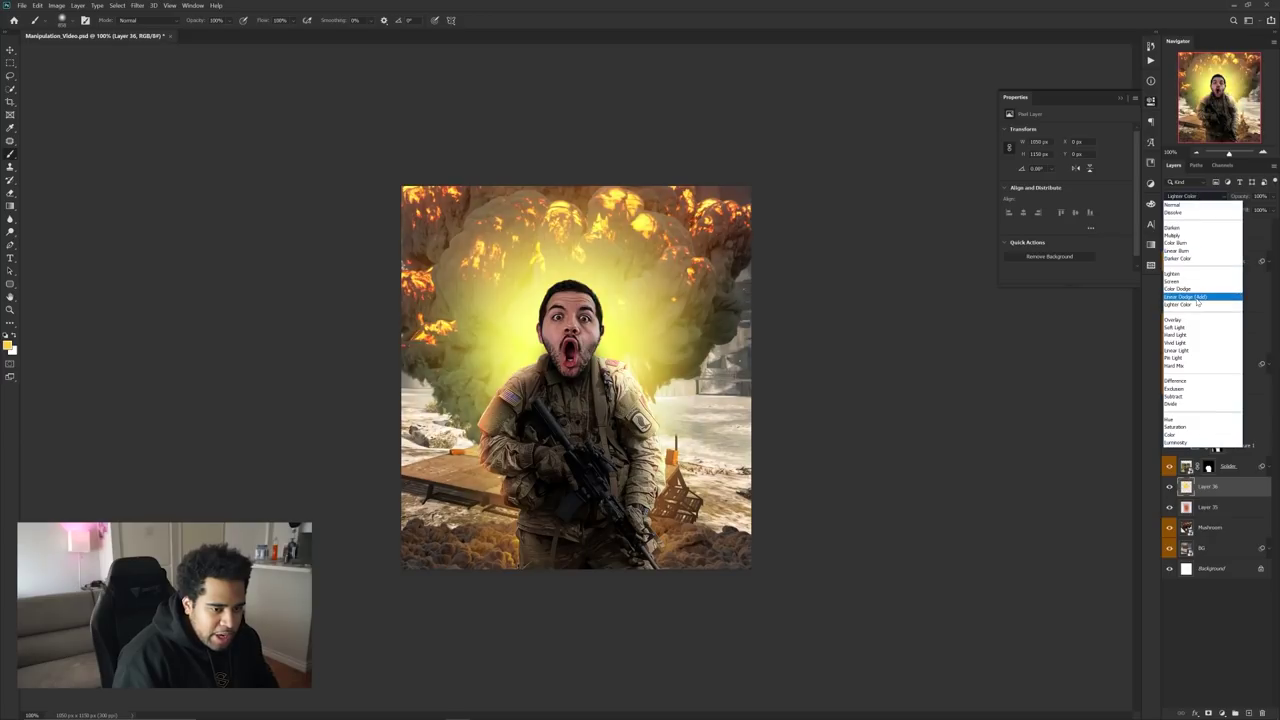
click(1185, 236)
key(ctrl+u)
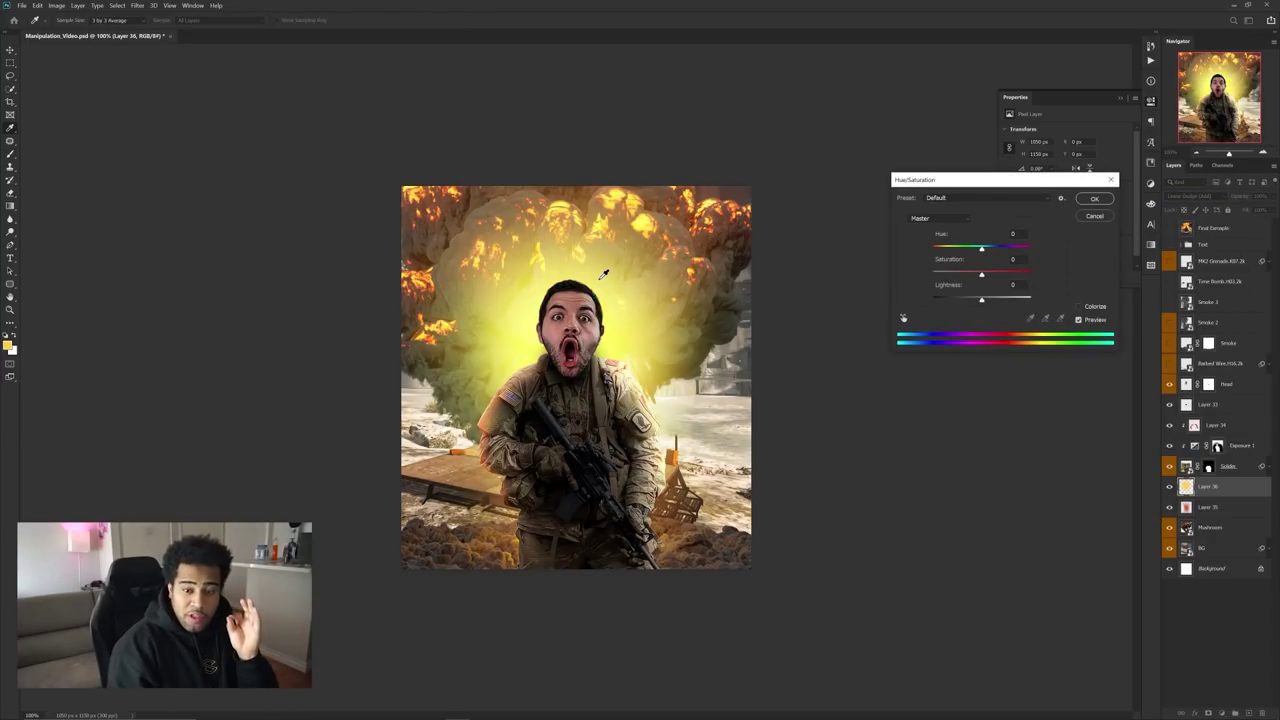
drag(981, 301, 998, 276)
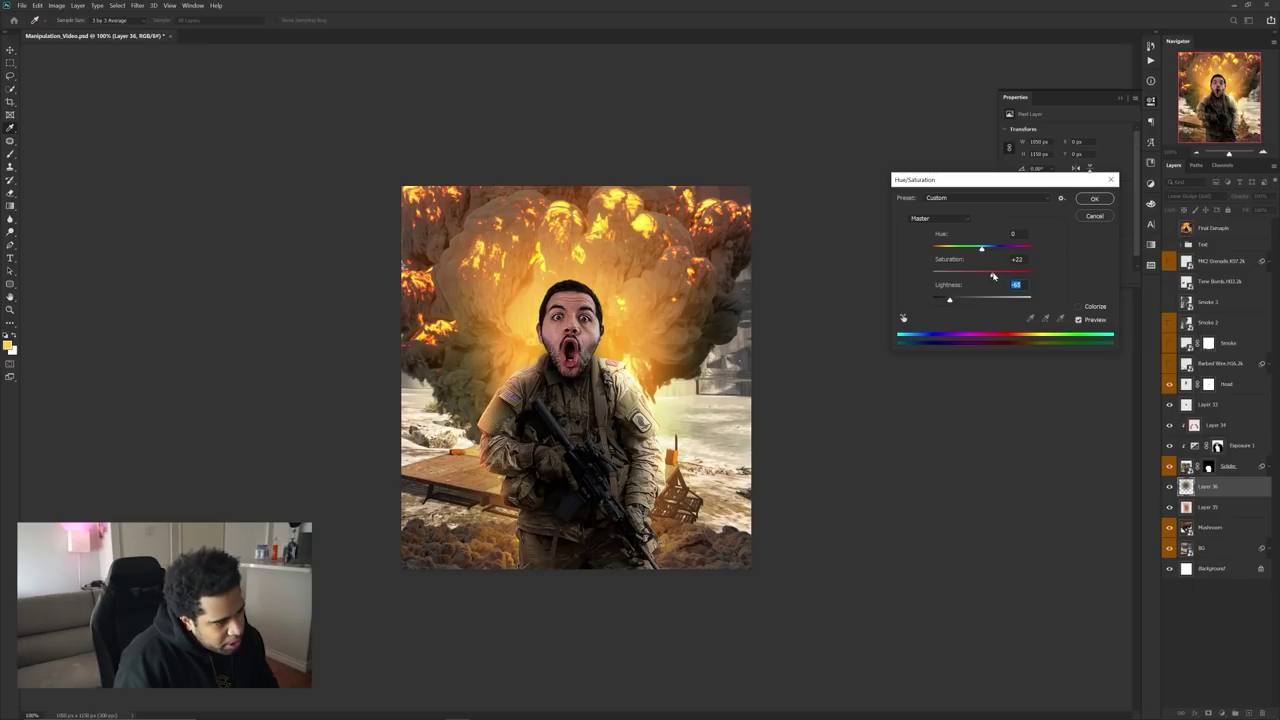
click(1094, 198)
key(b)
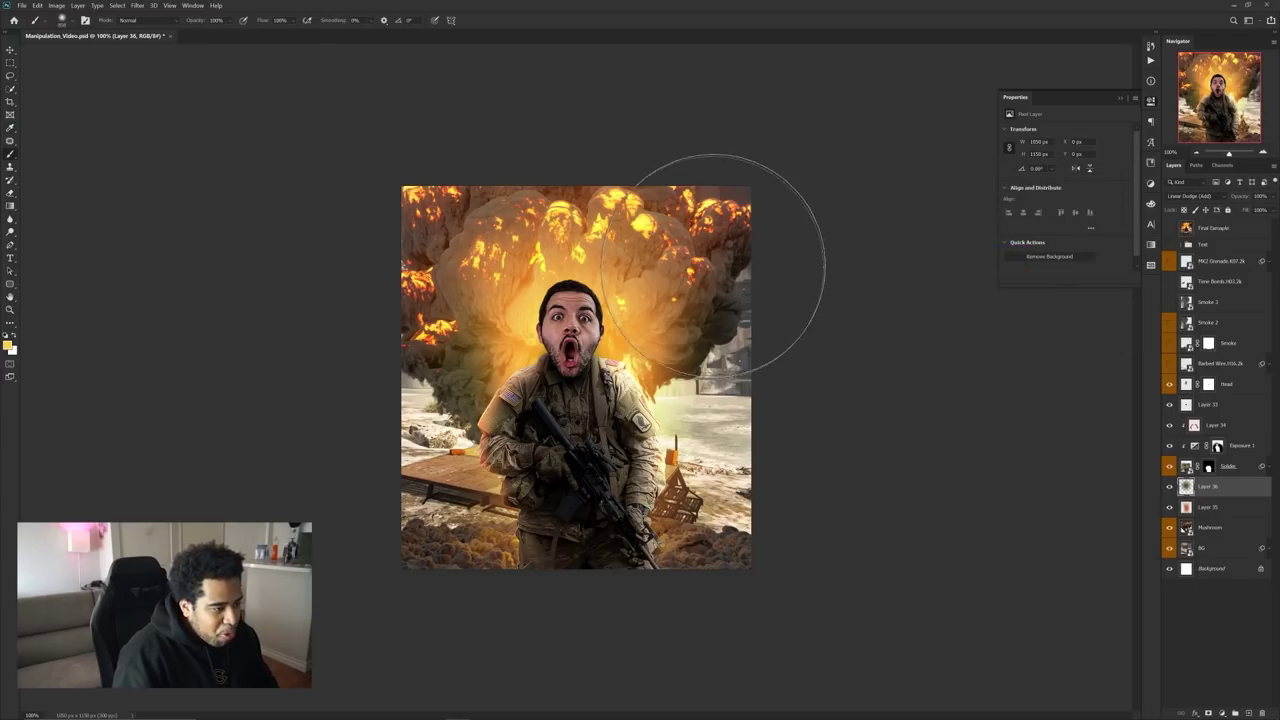
- Warp the yellow glow so it spreads outward at the sides and bulges up past the canvas's upper edge
key(ctrl+t)
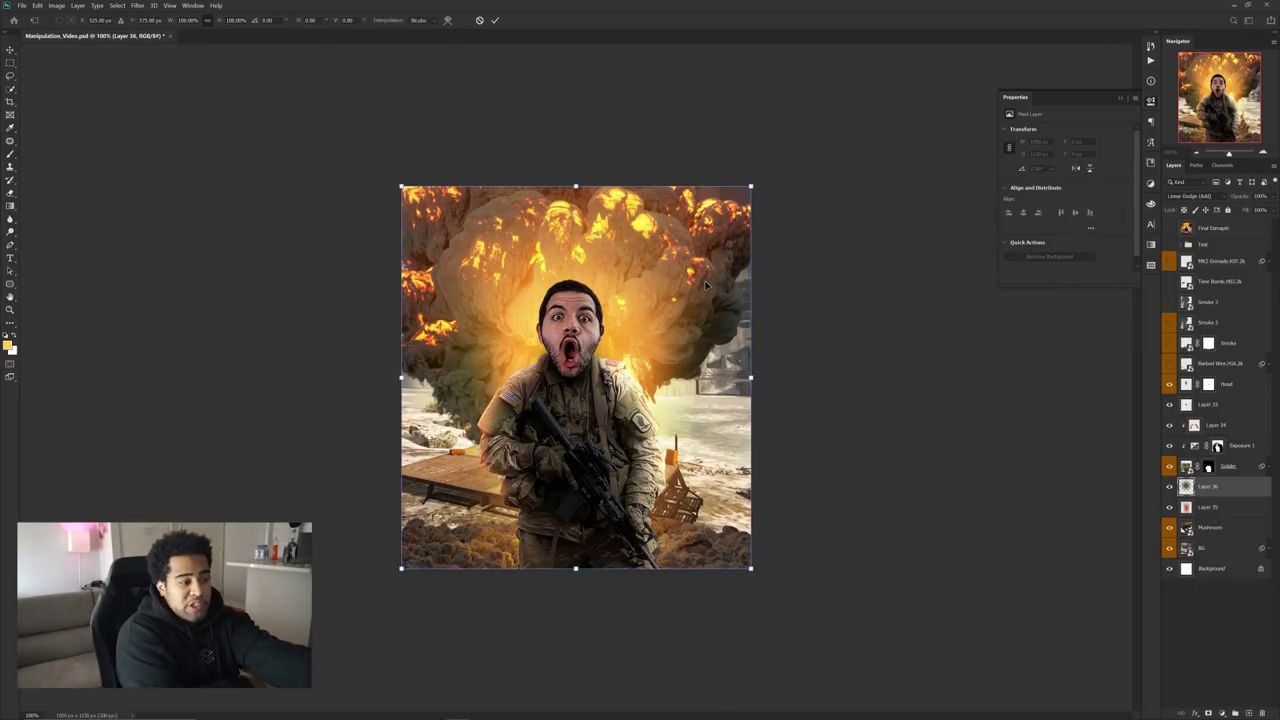
right_click(700, 277)
click(722, 340)
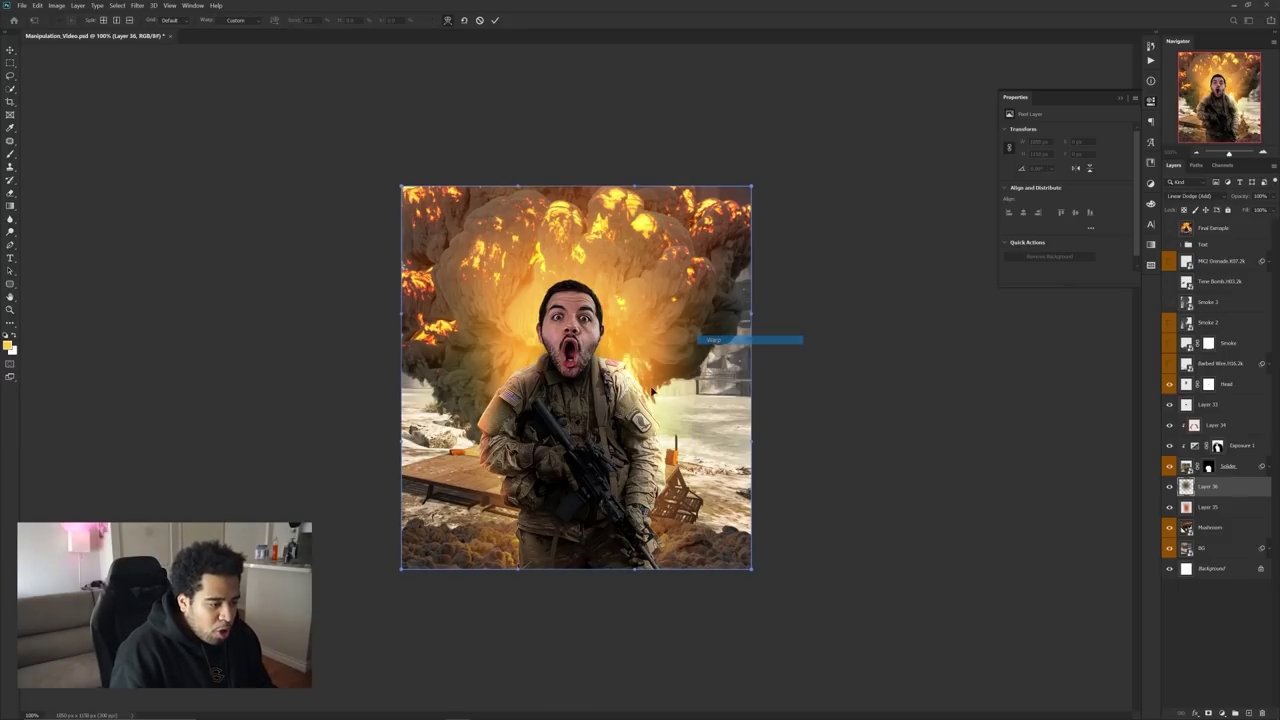
drag(529, 419, 508, 436)
drag(645, 432, 664, 440)
drag(568, 324, 577, 296)
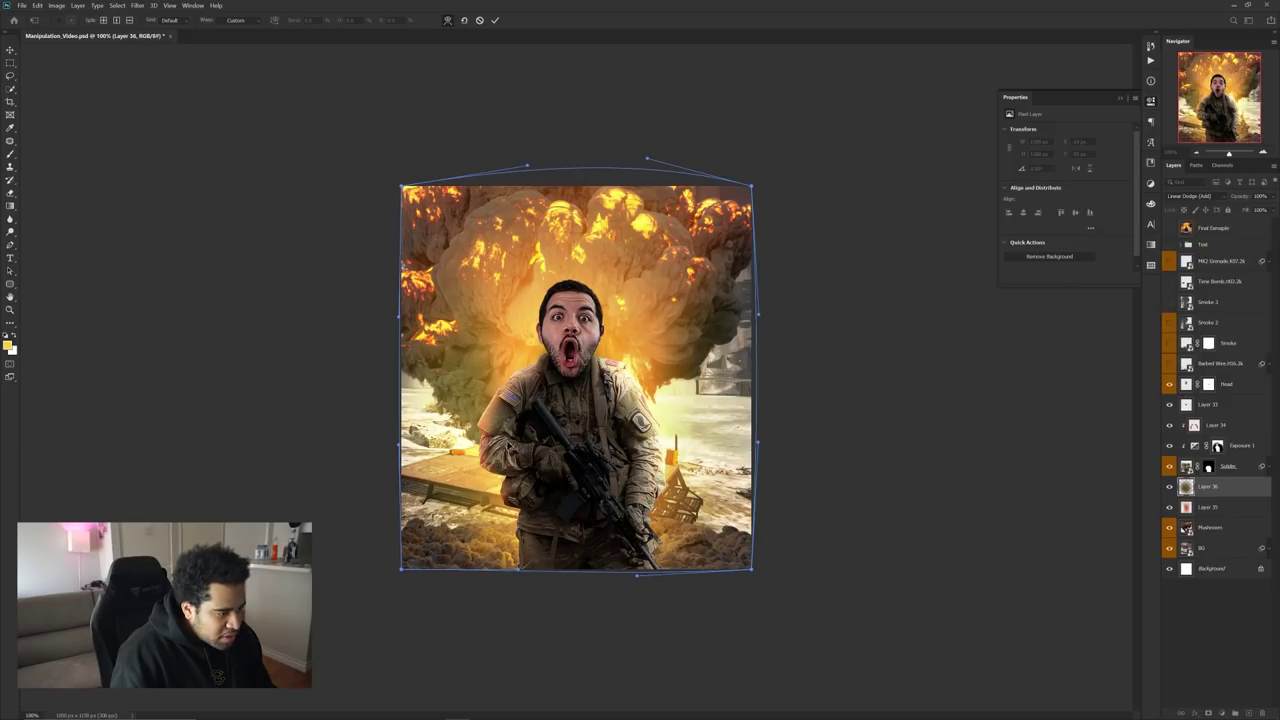
key(Return)
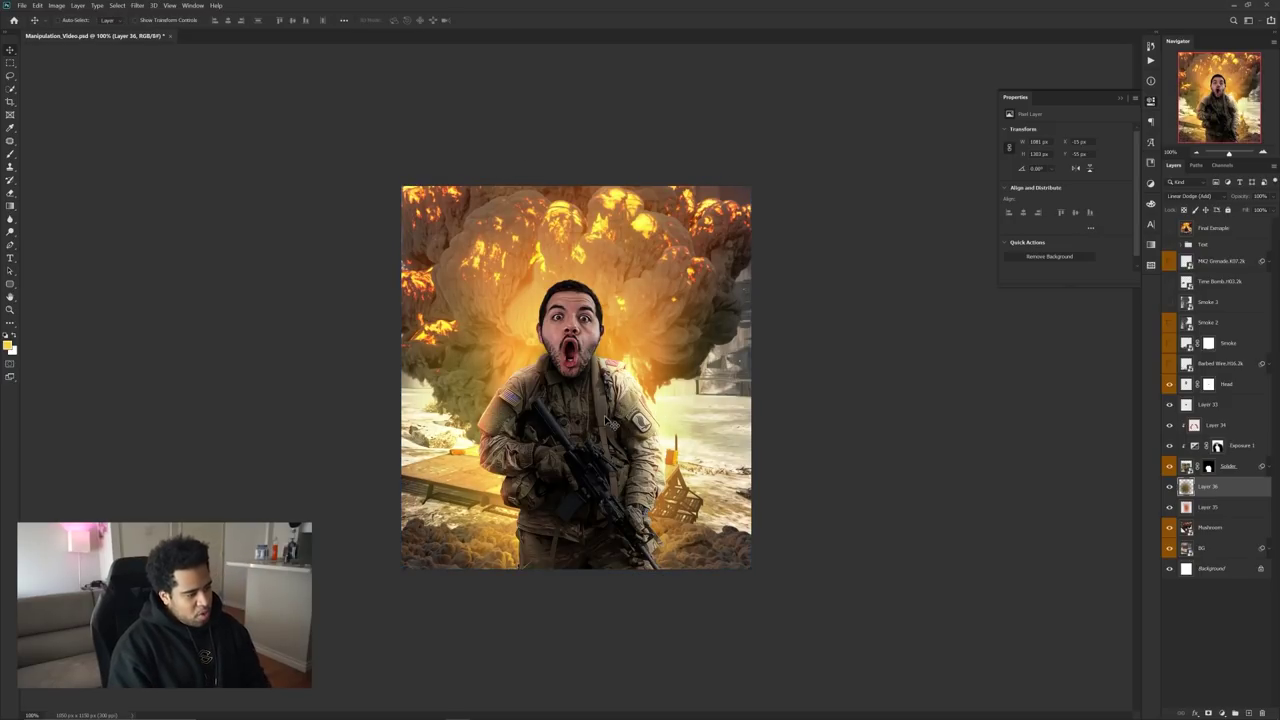
- Erase the yellow glow along the left and right edges of the scene with a large soft eraser at 30% opacity
key(b)
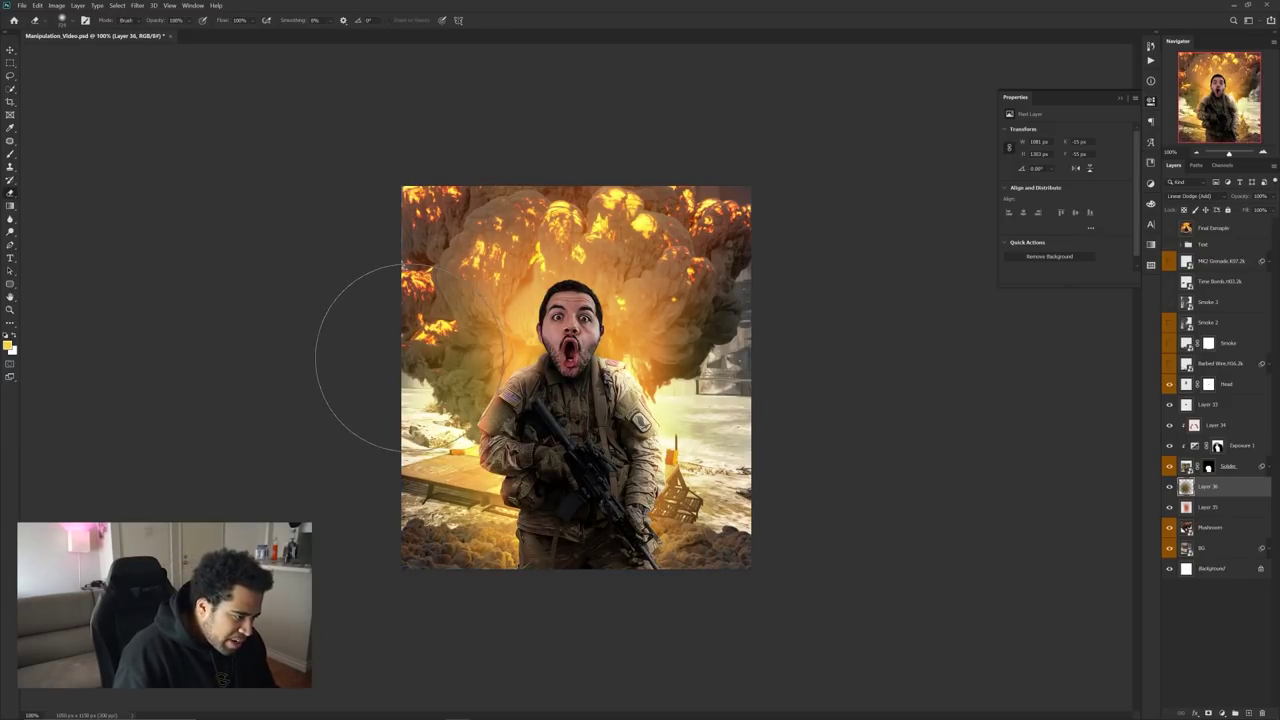
mouse_move(404, 375)
mouse_down()
mouse_move(470, 368)
mouse_move(438, 370)
mouse_up()
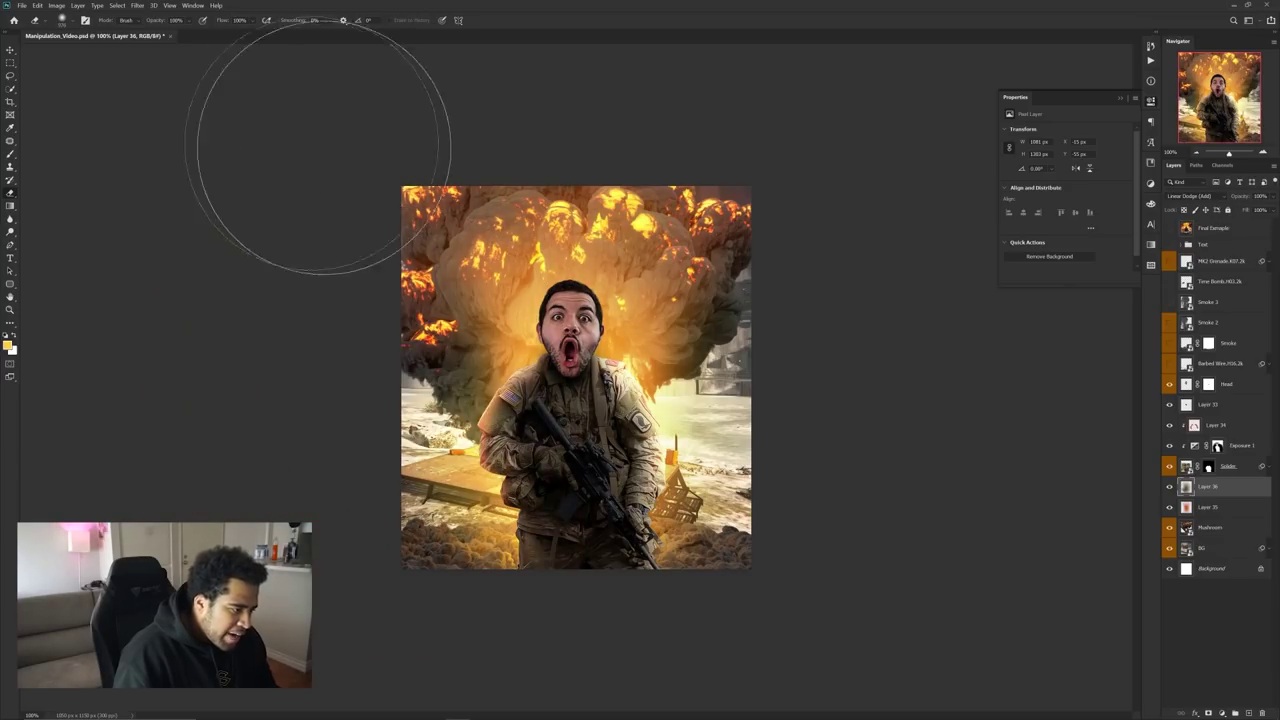
key(ctrl+z)
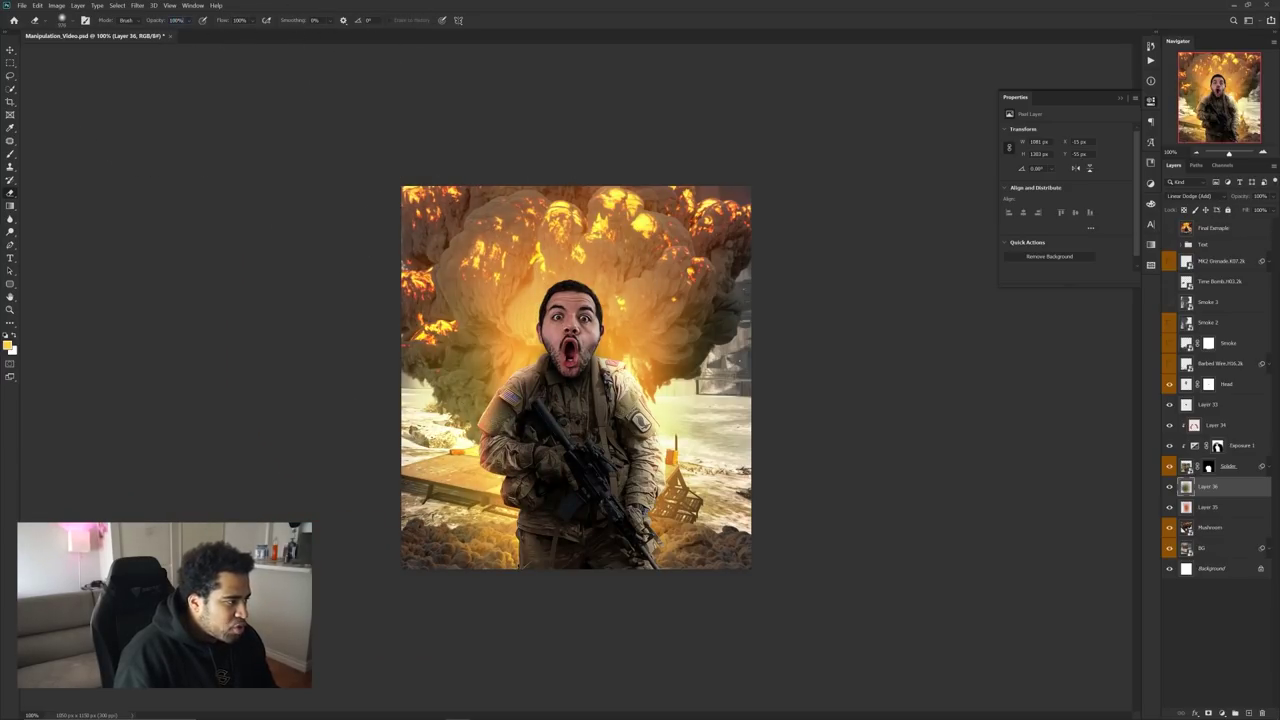
text(30)
key(Return)
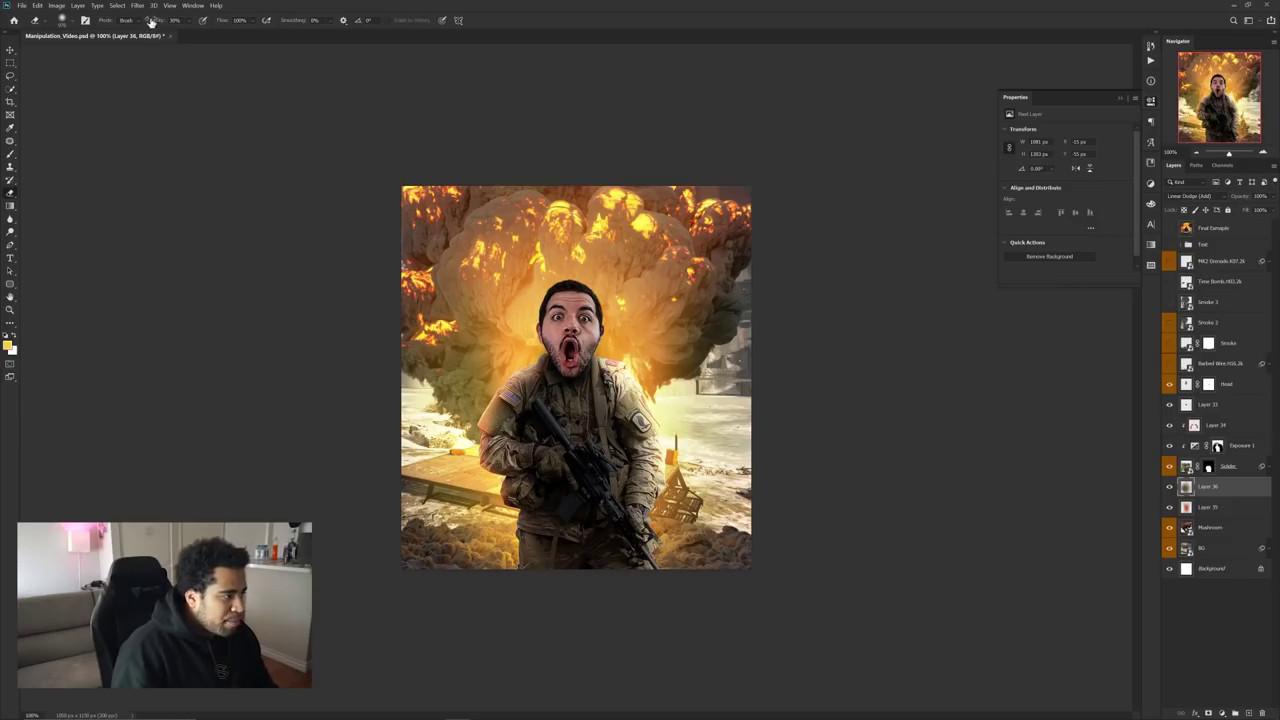
click(434, 371)
mouse_move(417, 383)
mouse_down()
mouse_move(325, 380)
mouse_move(399, 280)
mouse_up()
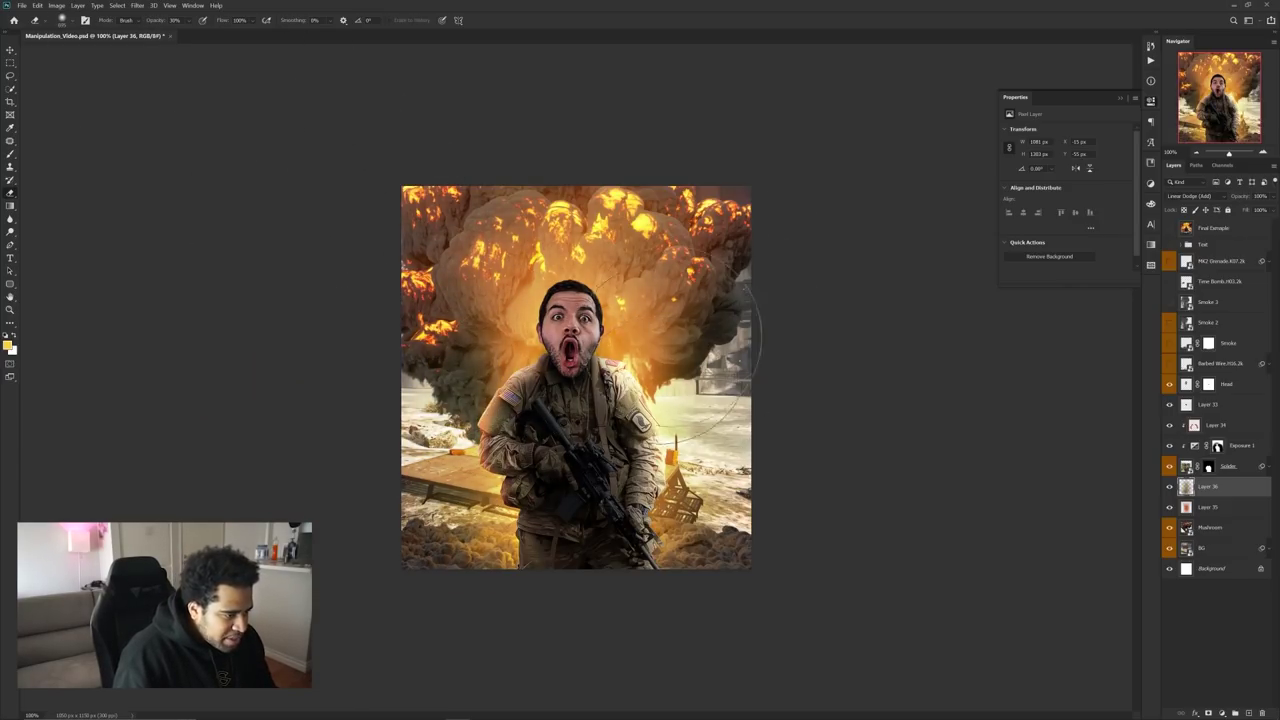
click(670, 353)
drag(455, 347, 406, 347)
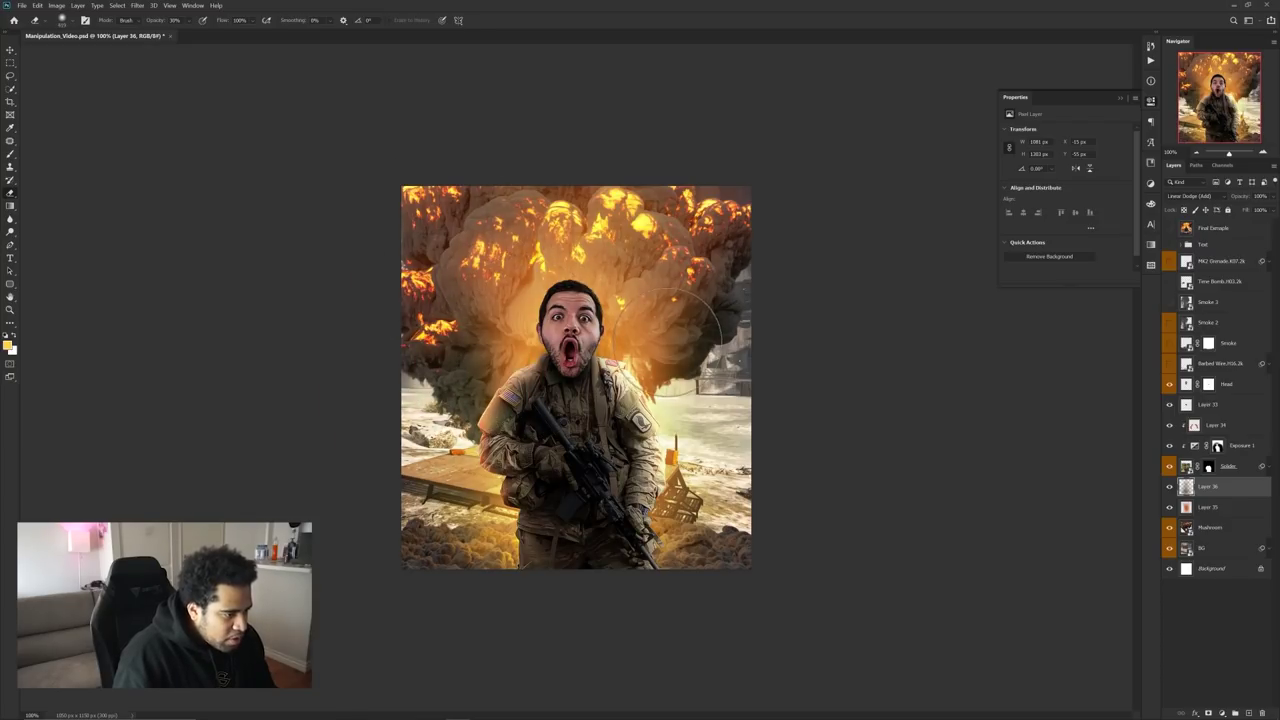
- Examine up close how the glow blends with the explosion cloud, the soldier's edges and the ground smoke
scroll(707, 312, up, 3)
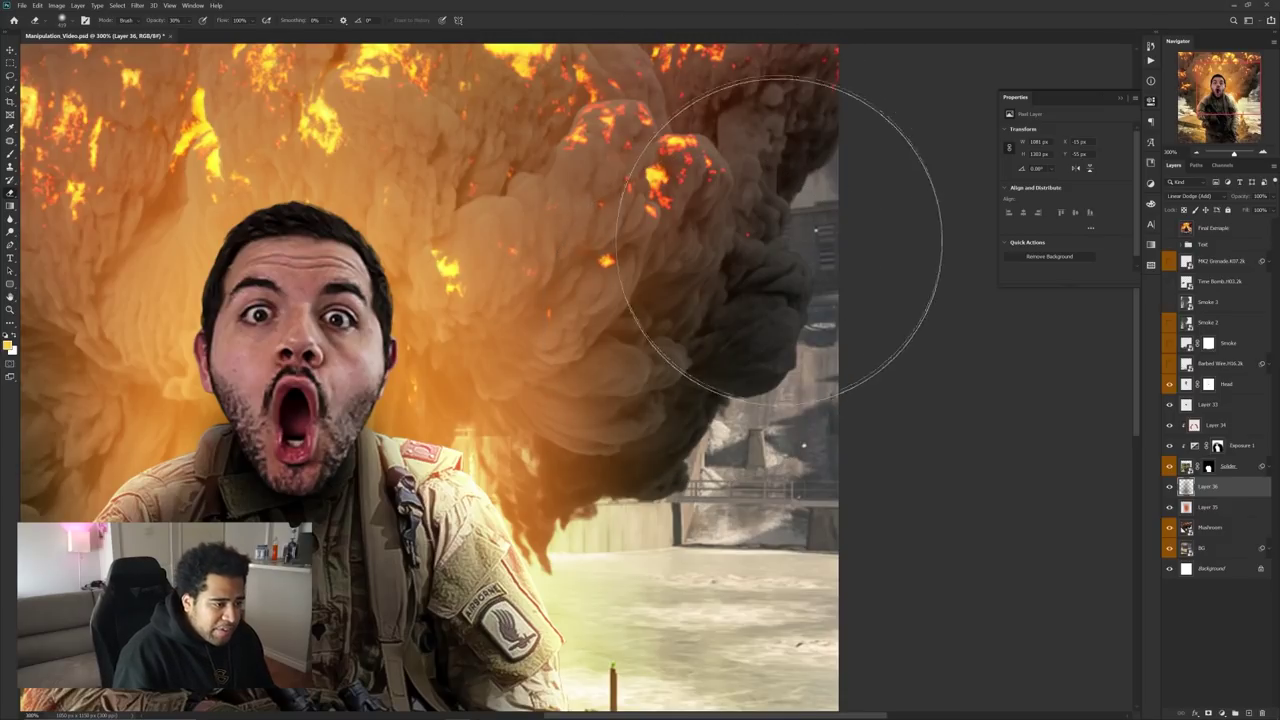
scroll(780, 250, down, 3)
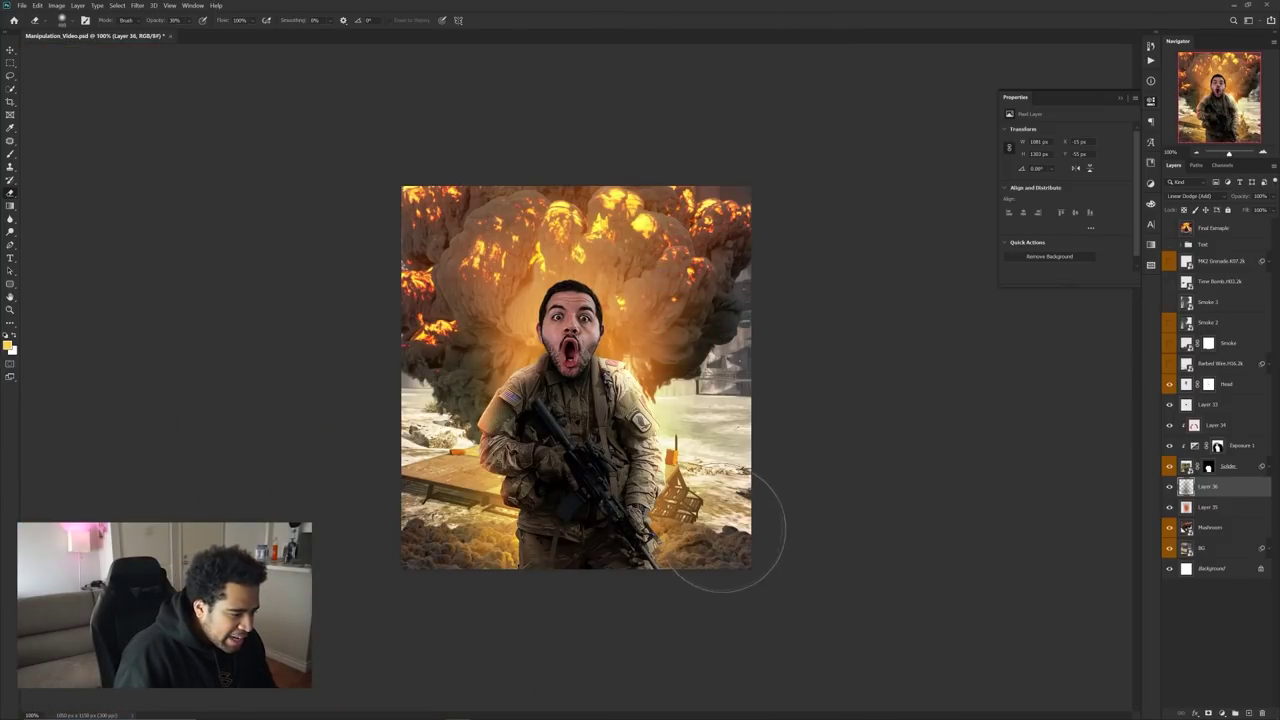
scroll(508, 566, up, 4)
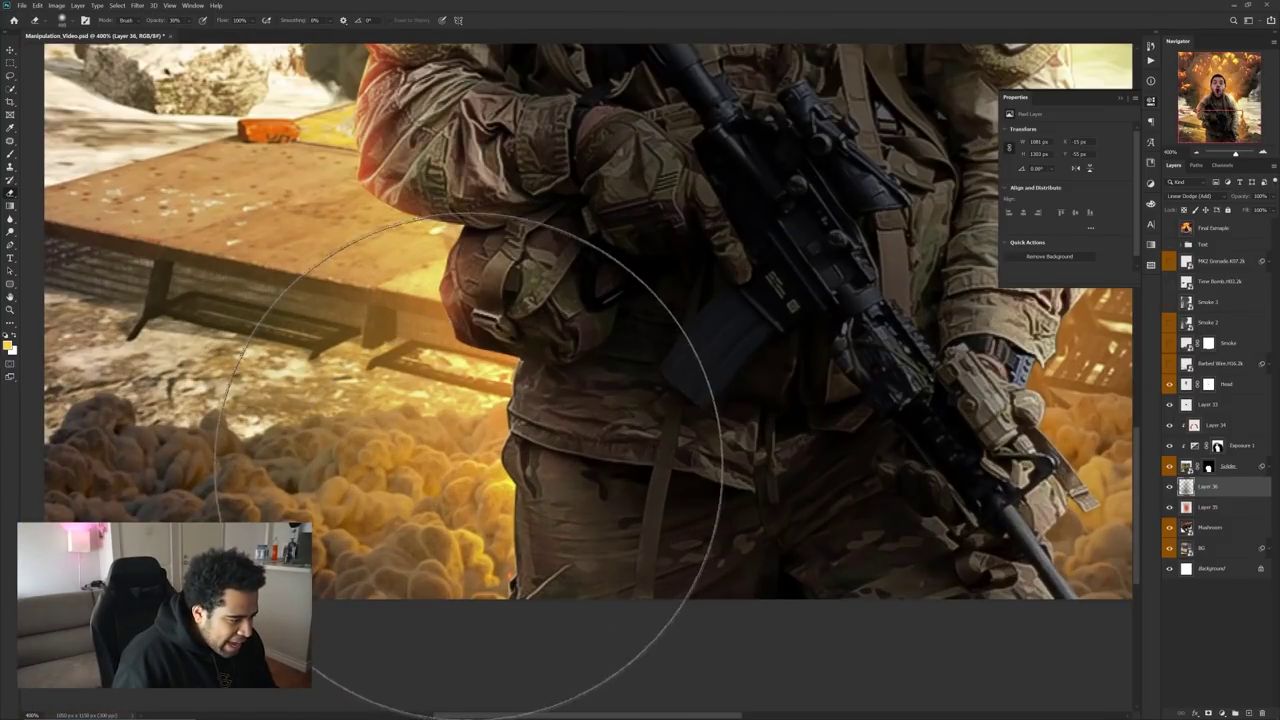
key(v)
key(ctrl)
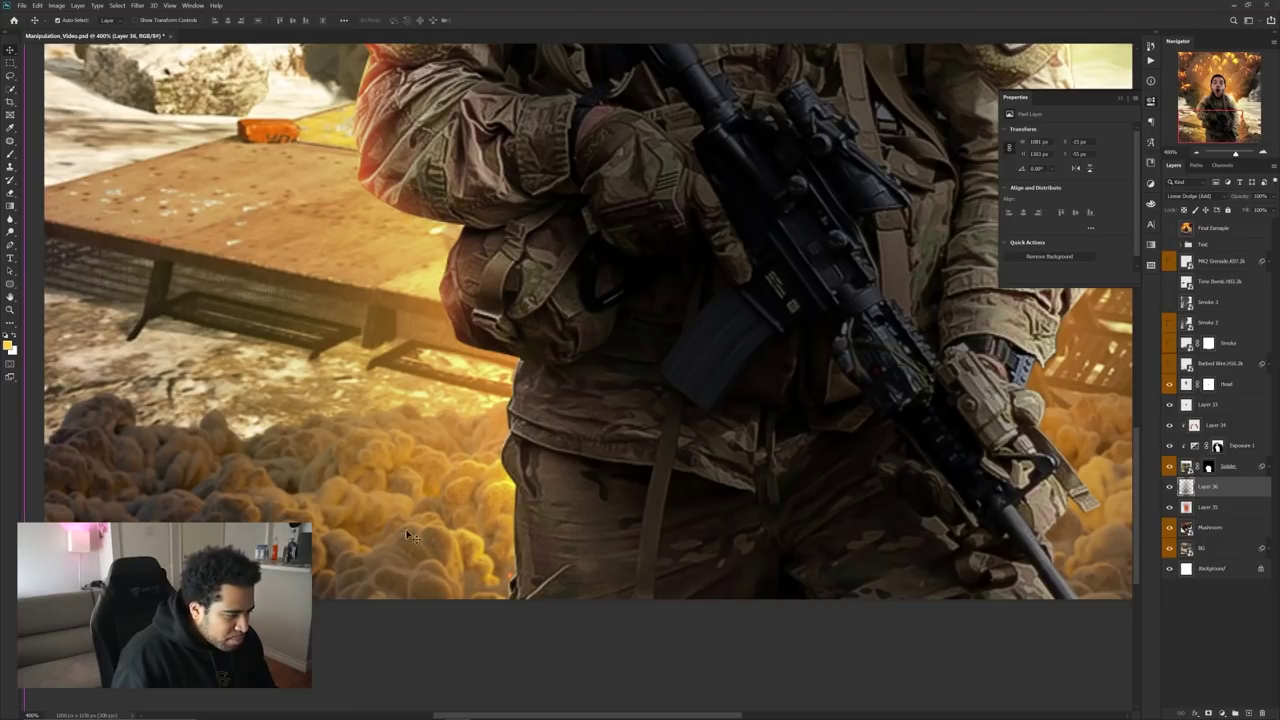
scroll(452, 503, down, 1)
scroll(556, 467, down, 2)
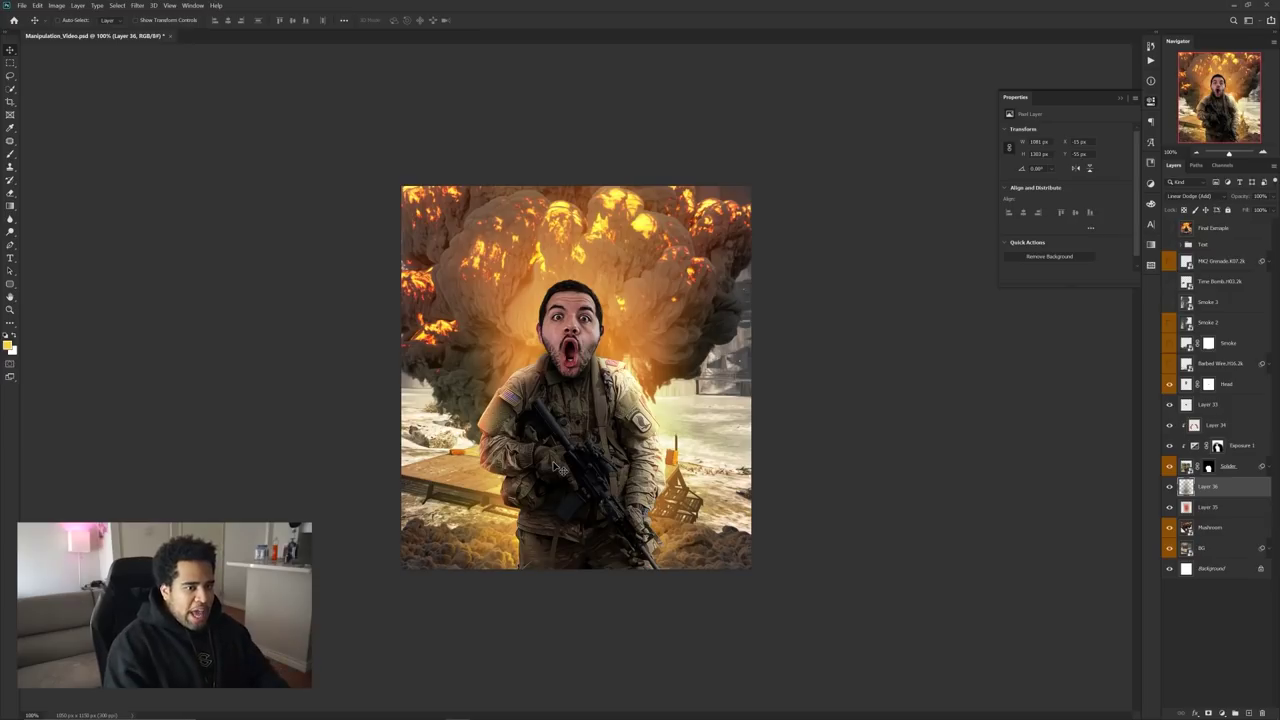
- Add a new layer directly above the Head layer and clip it to the head
scroll(582, 326, up, 2)
ctrl+click(562, 326)
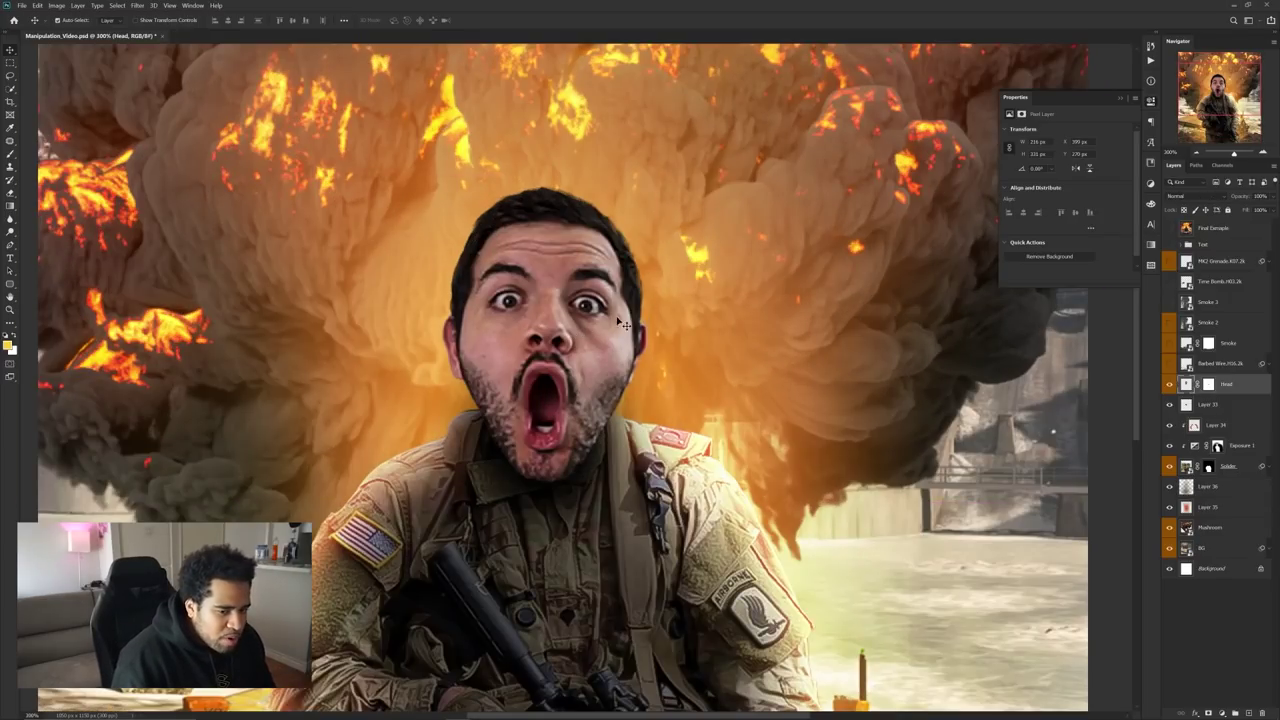
click(1246, 713)
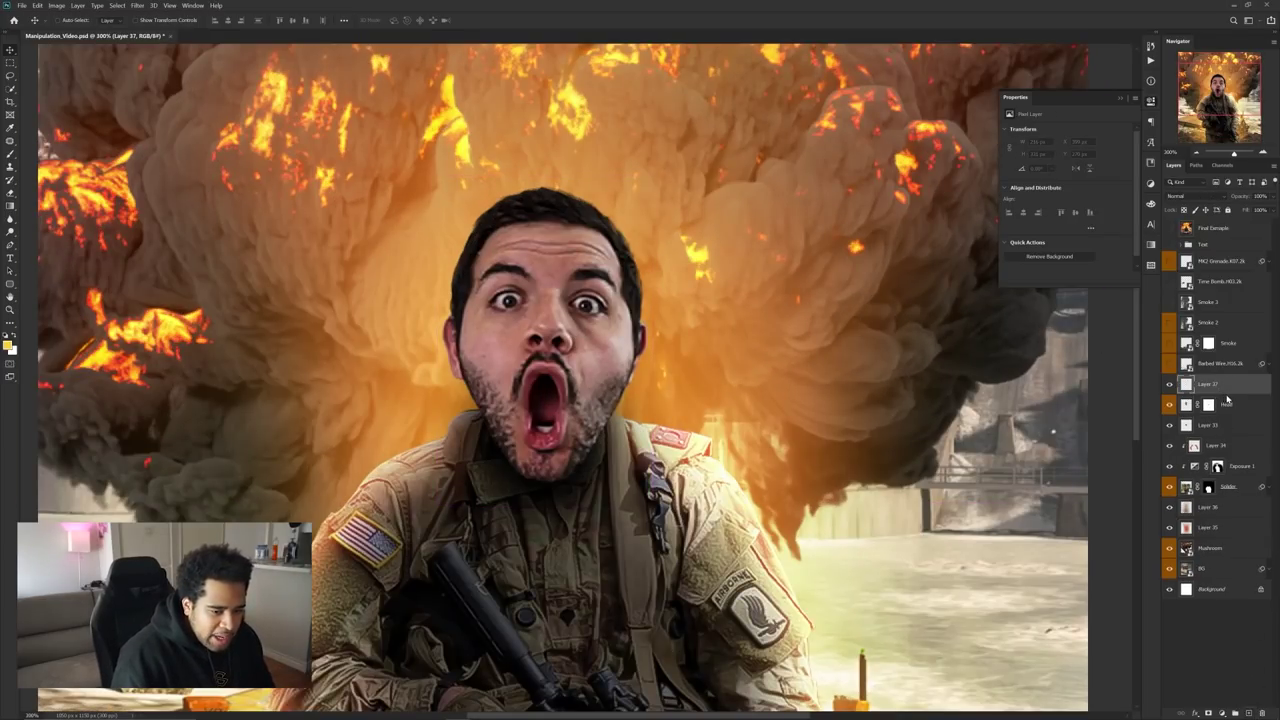
alt+click(1228, 395)
- Paint a soft orange rim light along the sides and top of the hair and set the layer to Linear Dodge (Add)
key(b)
mouse_move(716, 293)
mouse_down()
mouse_move(881, 241)
mouse_move(861, 245)
mouse_up()
scroll(617, 213, up, 2)
drag(782, 287, 685, 279)
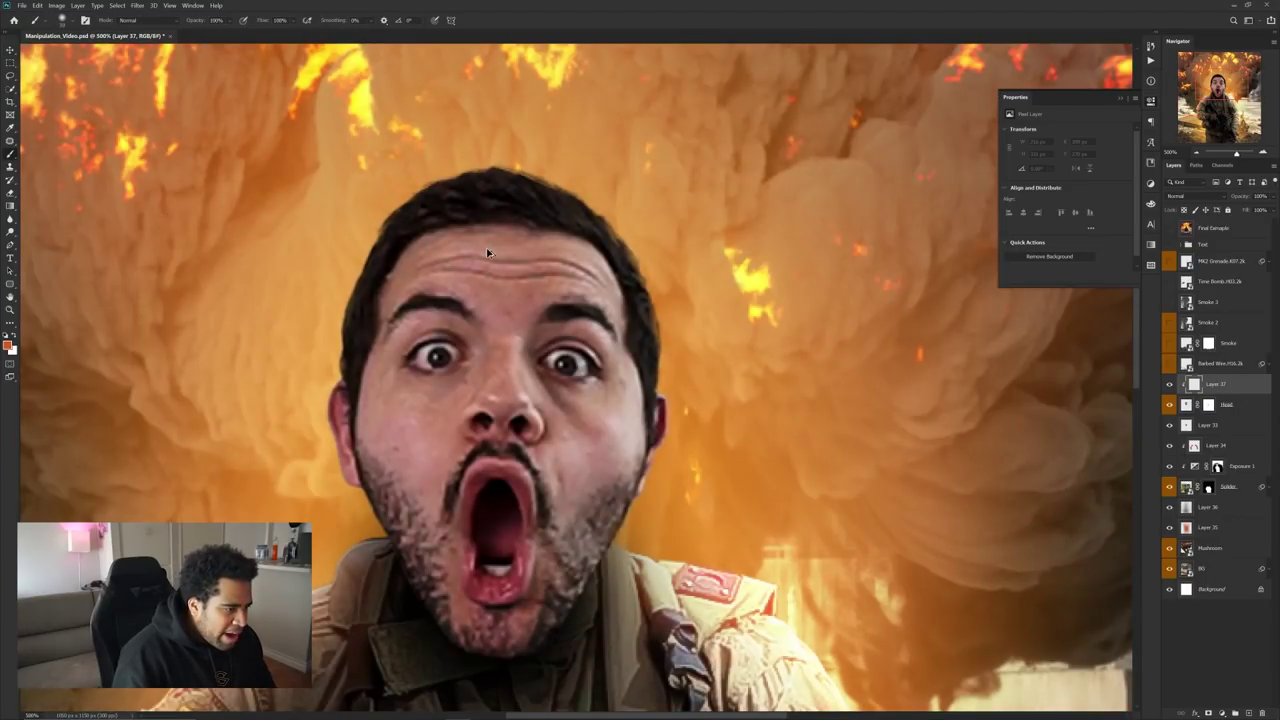
drag(600, 170, 708, 338)
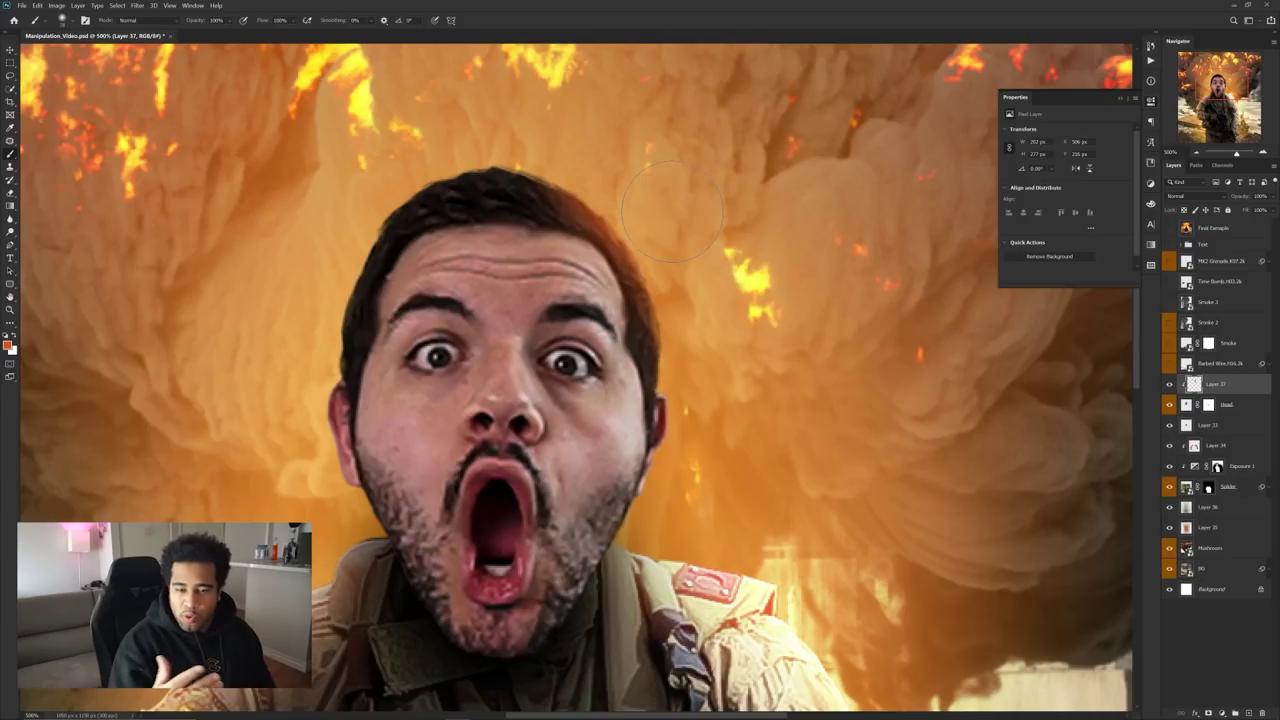
mouse_move(410, 225)
mouse_down()
mouse_move(355, 193)
mouse_move(286, 367)
mouse_move(313, 247)
mouse_move(362, 175)
mouse_move(285, 342)
mouse_move(277, 424)
mouse_move(331, 190)
mouse_move(261, 411)
mouse_move(312, 182)
mouse_move(239, 419)
mouse_move(364, 175)
mouse_move(344, 200)
mouse_up()
mouse_move(342, 195)
mouse_down()
mouse_move(466, 118)
mouse_move(347, 158)
mouse_move(637, 155)
mouse_move(488, 124)
mouse_up()
click(1190, 196)
click(1195, 292)
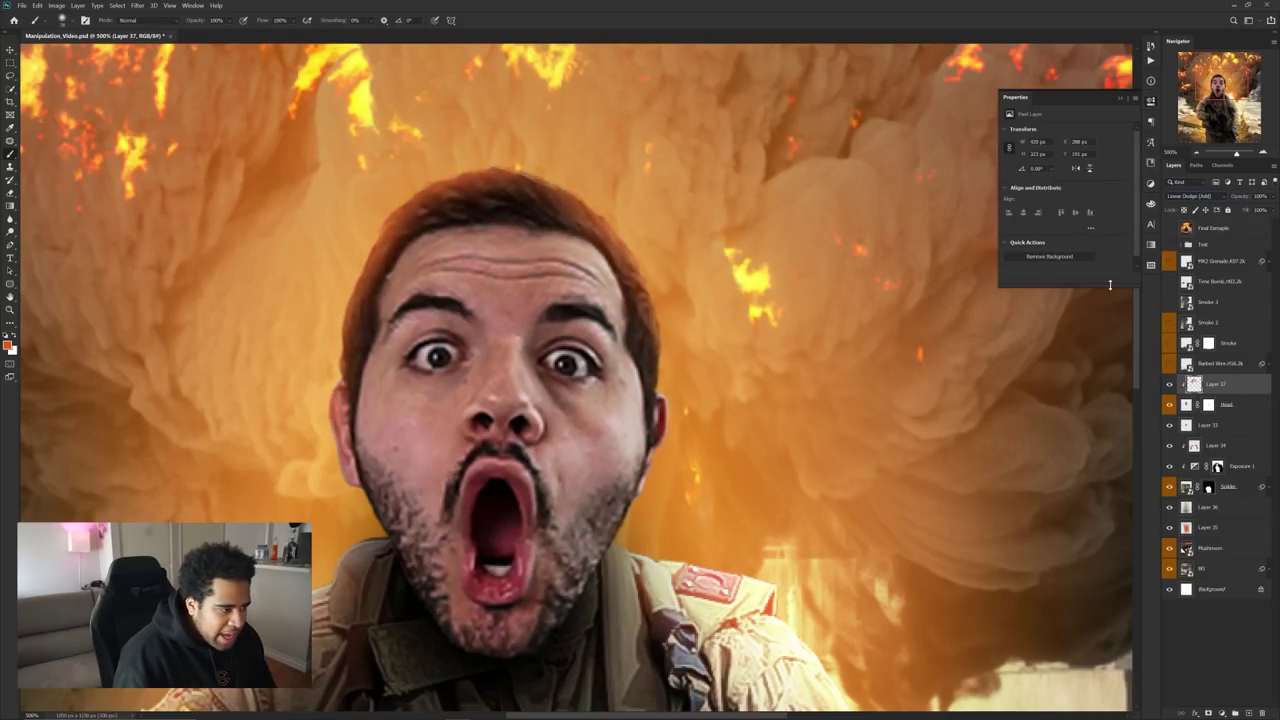
drag(410, 371, 455, 371)
click(394, 406)
click(384, 398)
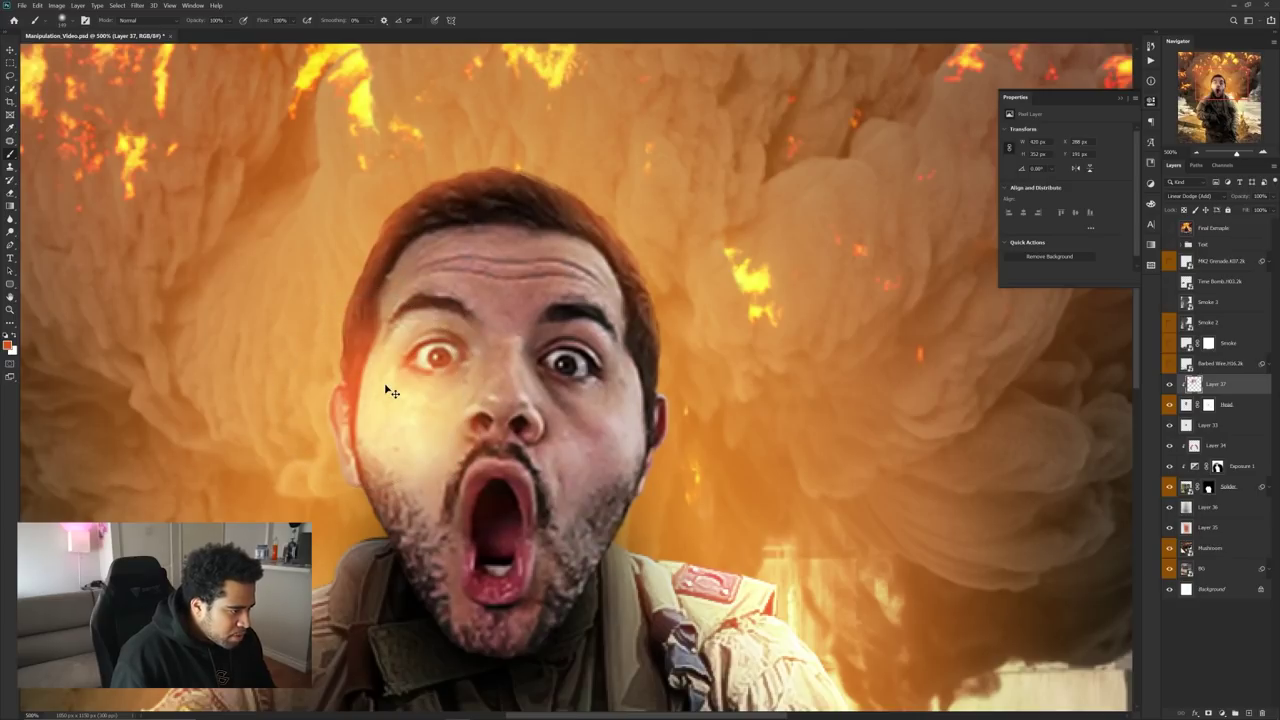
key(ctrl+z)
key(ctrl+z)
- Brush more orange light across the hair's outer edge and soften its inner side toward the face with the eraser
mouse_move(363, 203)
mouse_down()
mouse_move(468, 124)
mouse_move(593, 129)
mouse_move(673, 153)
mouse_move(661, 243)
mouse_up()
key(e)
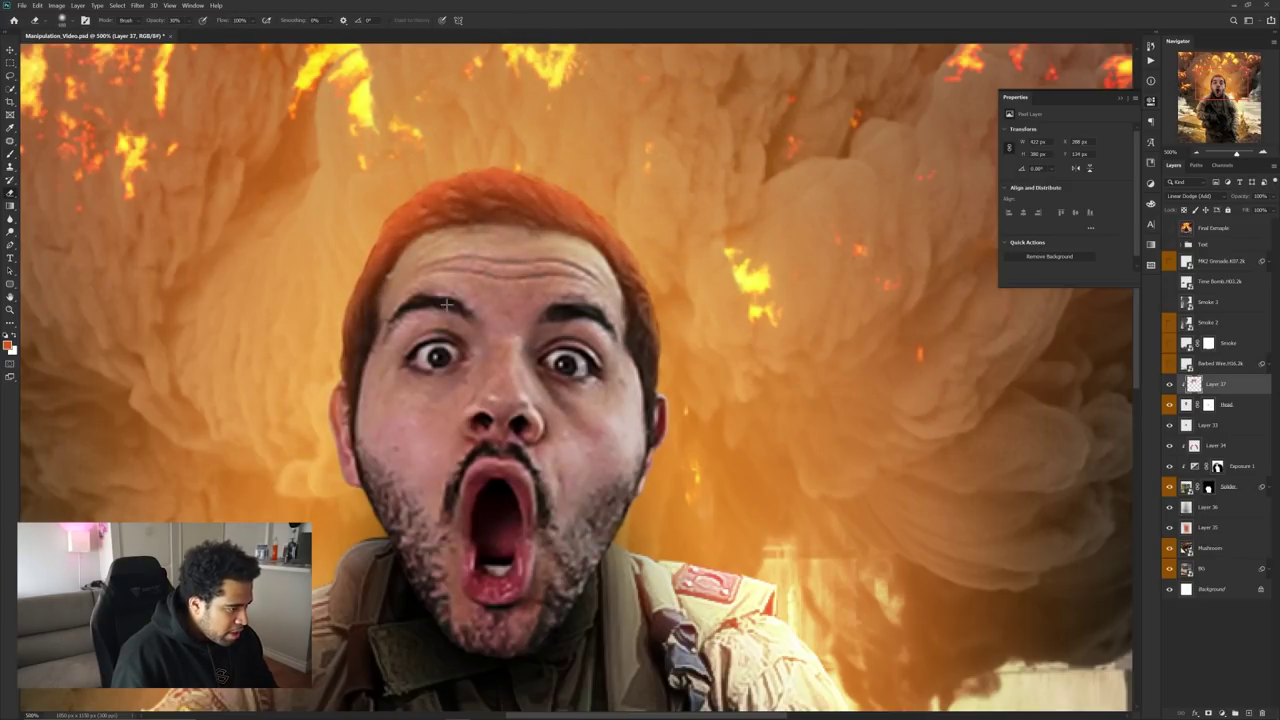
drag(462, 306, 241, 308)
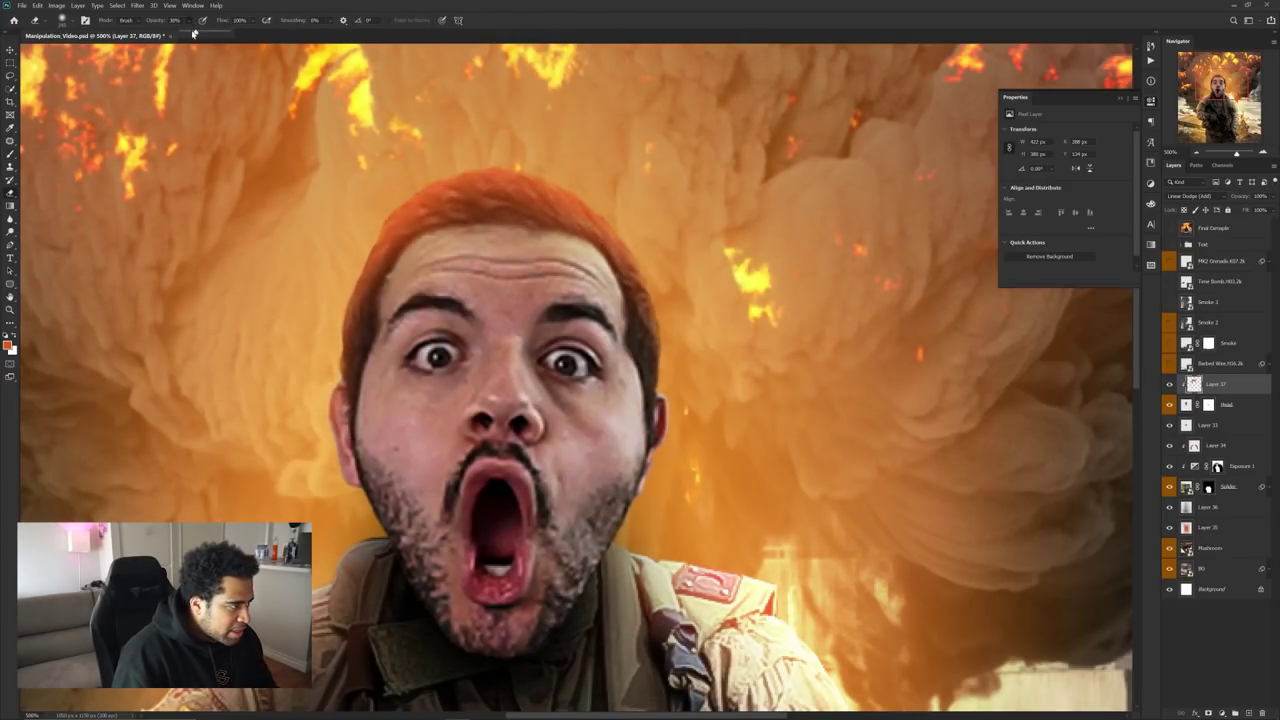
mouse_move(463, 336)
mouse_down()
mouse_move(460, 372)
mouse_move(421, 365)
mouse_move(583, 361)
mouse_move(484, 330)
mouse_move(483, 296)
mouse_up()
- Shift the hair rim light's hue slightly toward yellow and set its lightness to -4 with Hue/Saturation
key(ctrl+minus)
key(ctrl+minus)
key(v)
key(ctrl+u)
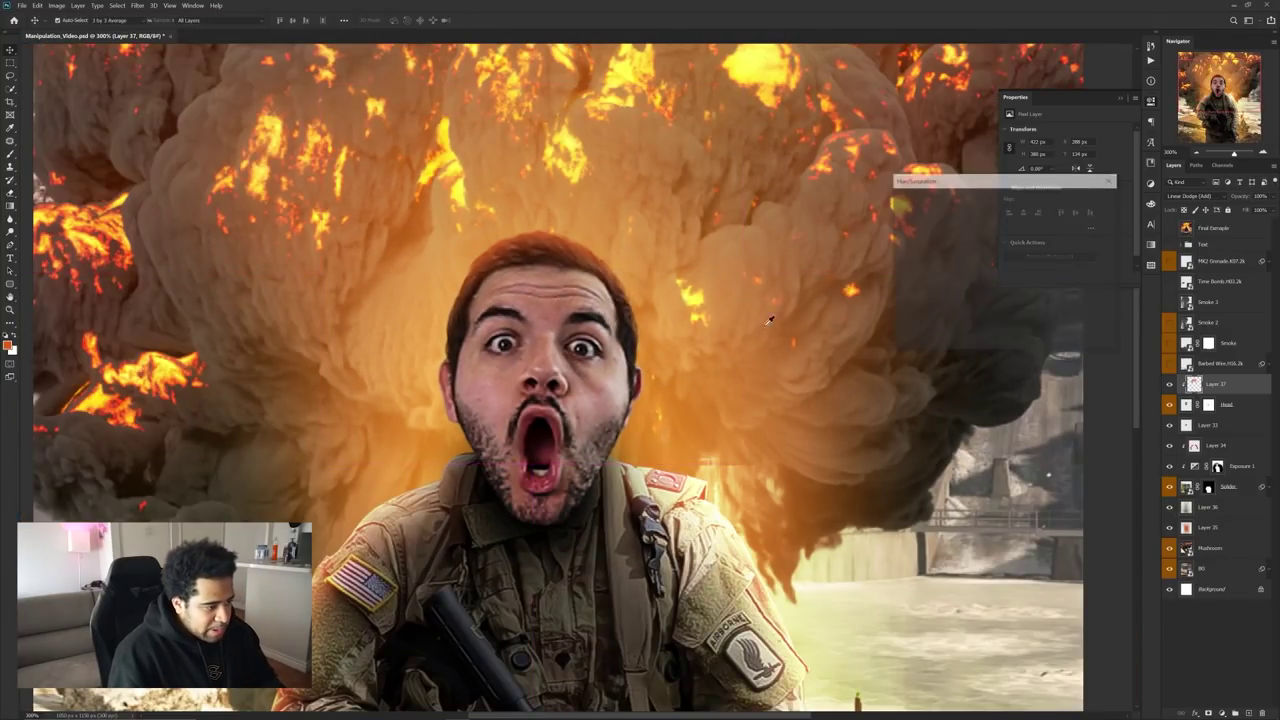
drag(981, 248, 988, 250)
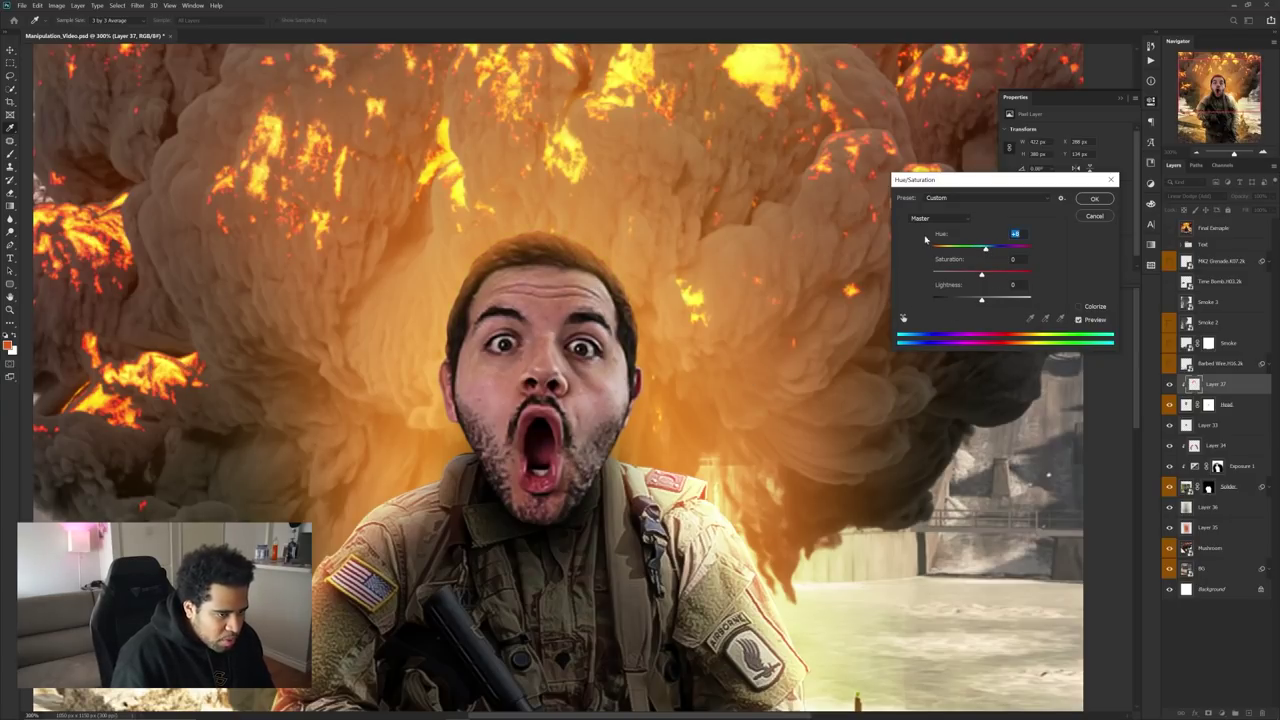
drag(983, 299, 981, 301)
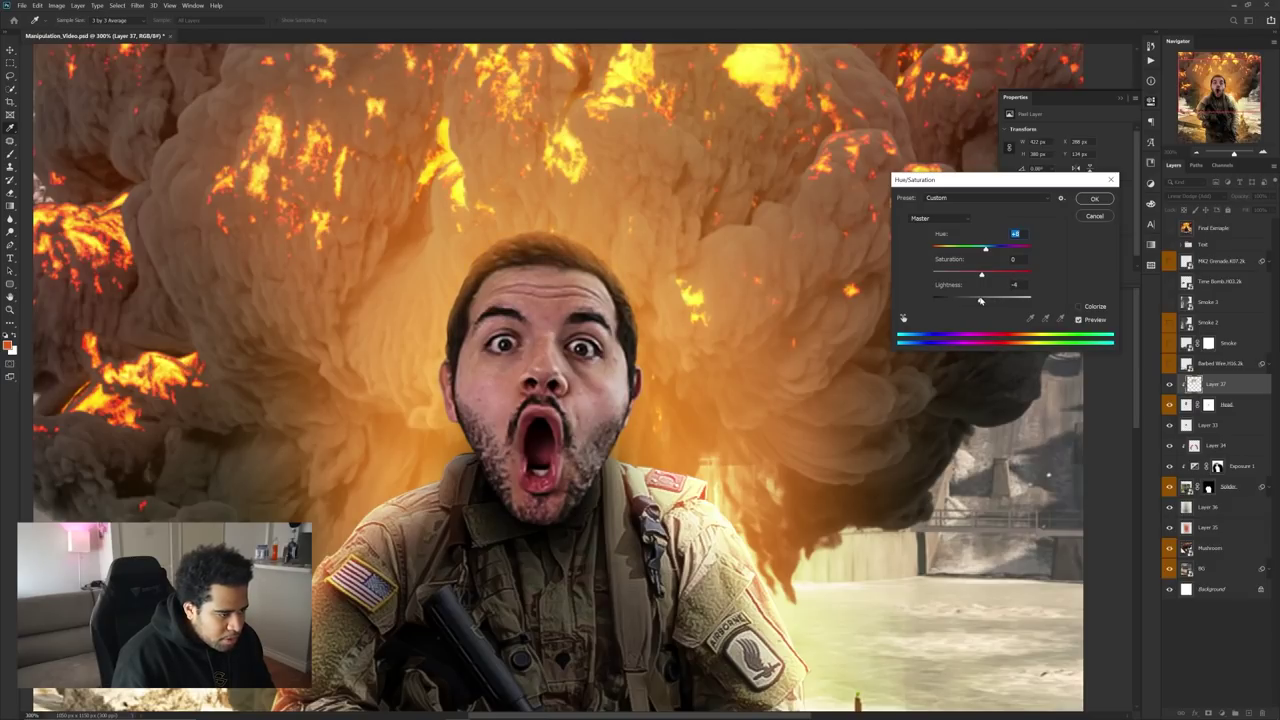
key(Return)
- Duplicate the hair rim light layer, clip the copy to the head, and softly erase its inner glow around the forehead
key(ctrl+j)
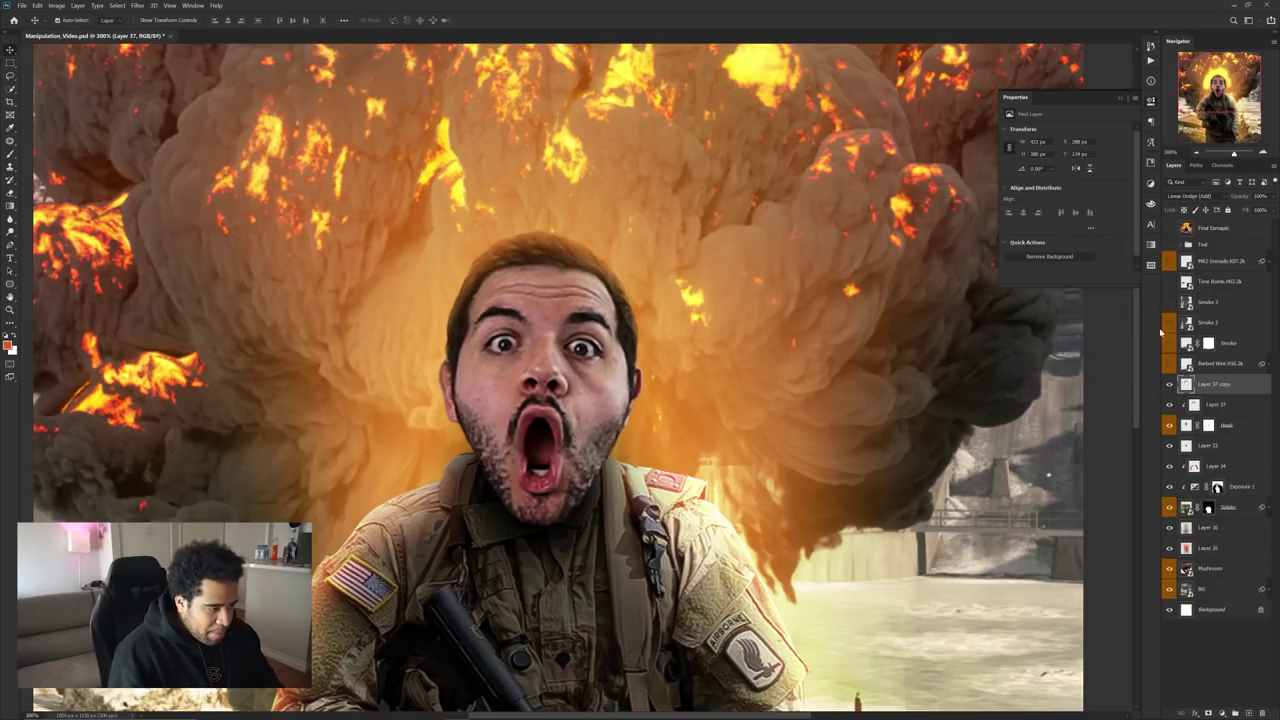
key(ctrl+alt+g)
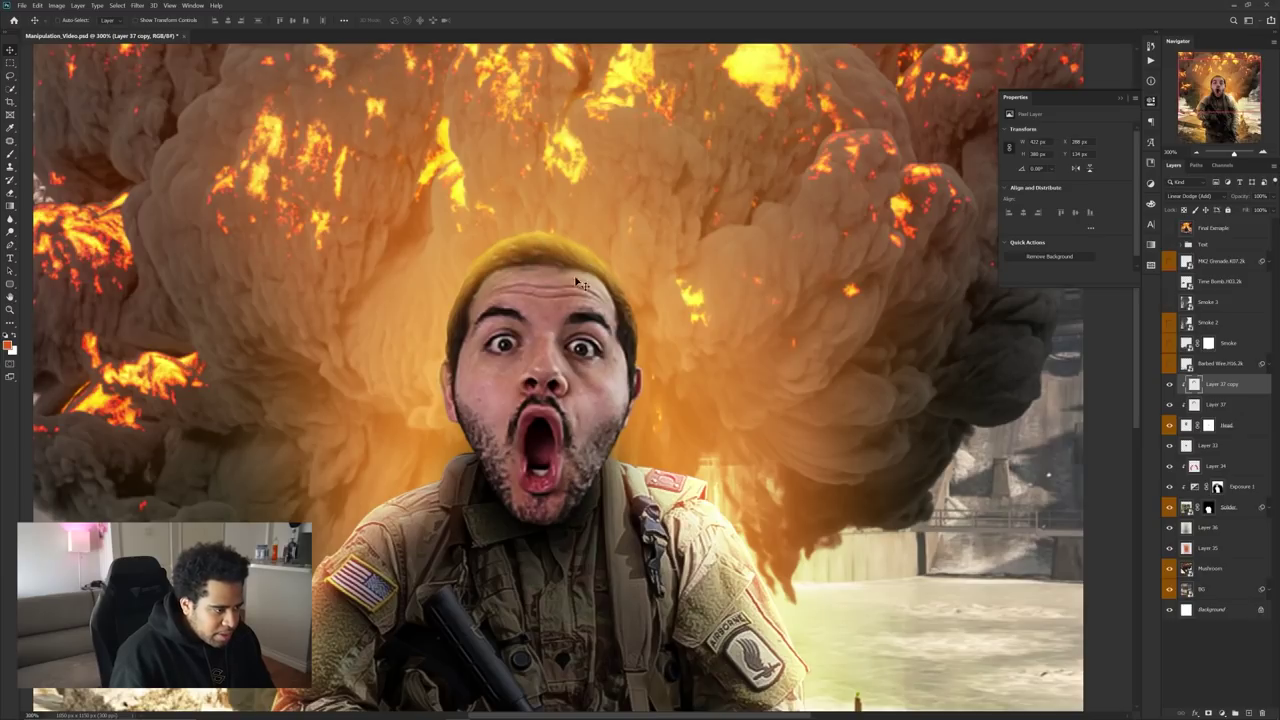
key(b)
scroll(520, 285, up, 1)
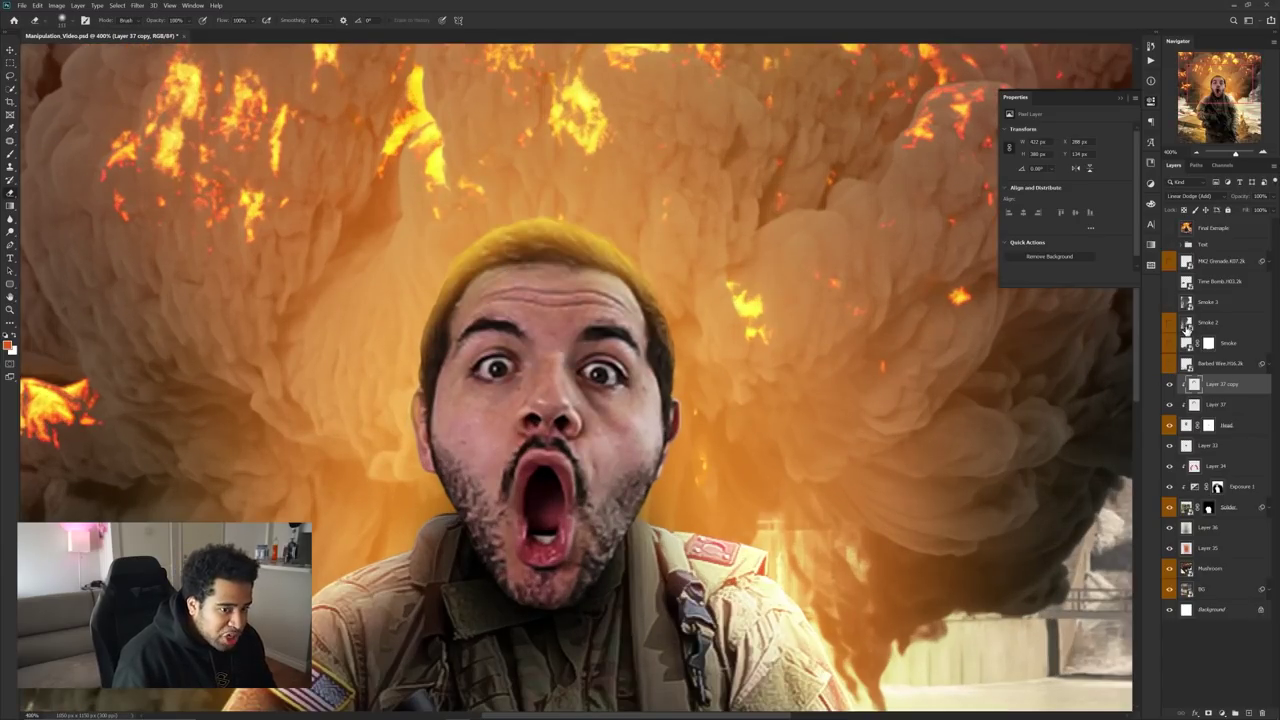
drag(516, 294, 492, 302)
click(605, 302)
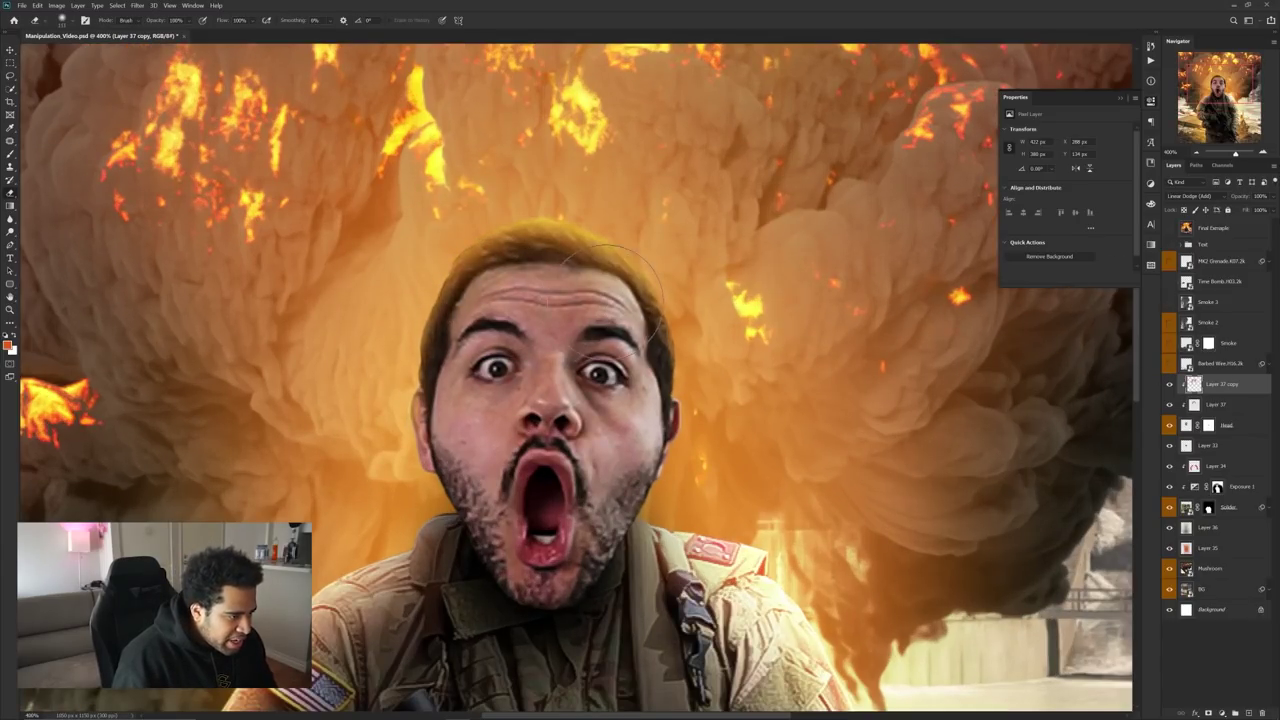
drag(615, 292, 600, 270)
scroll(650, 300, down, 5)
key(v)
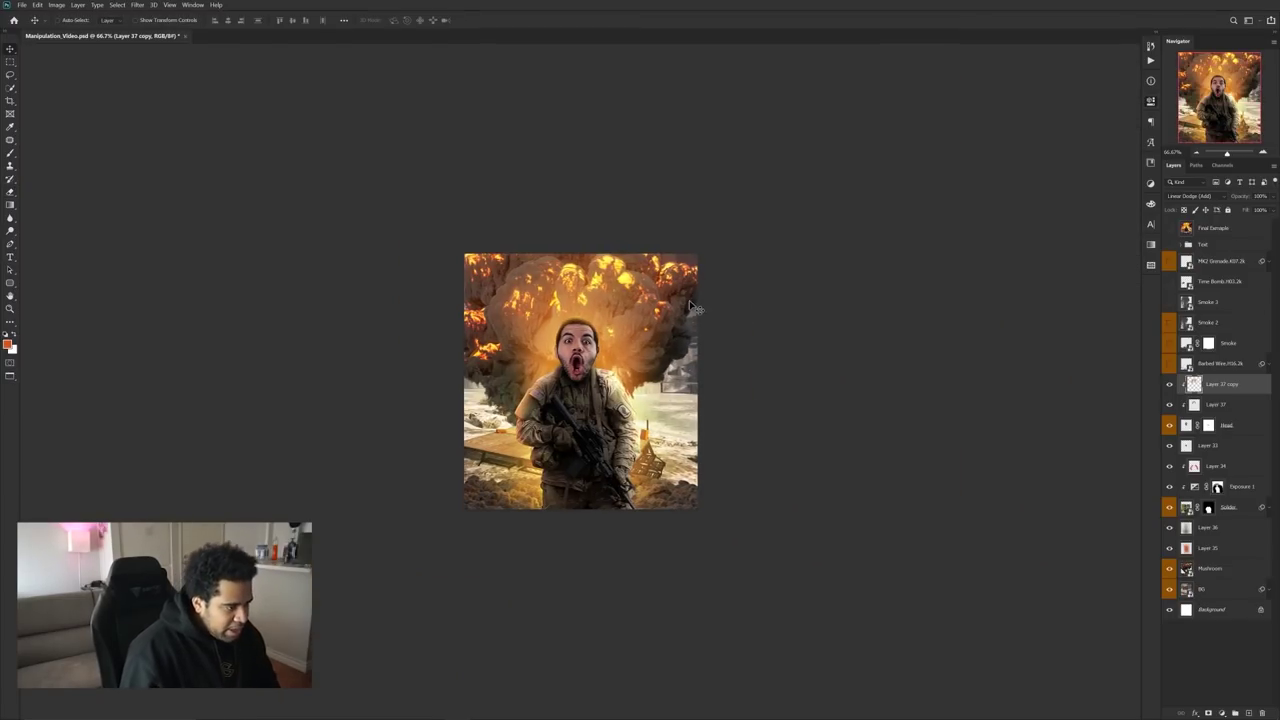
key(f)
key(f)
drag(658, 385, 748, 292)
key(f)
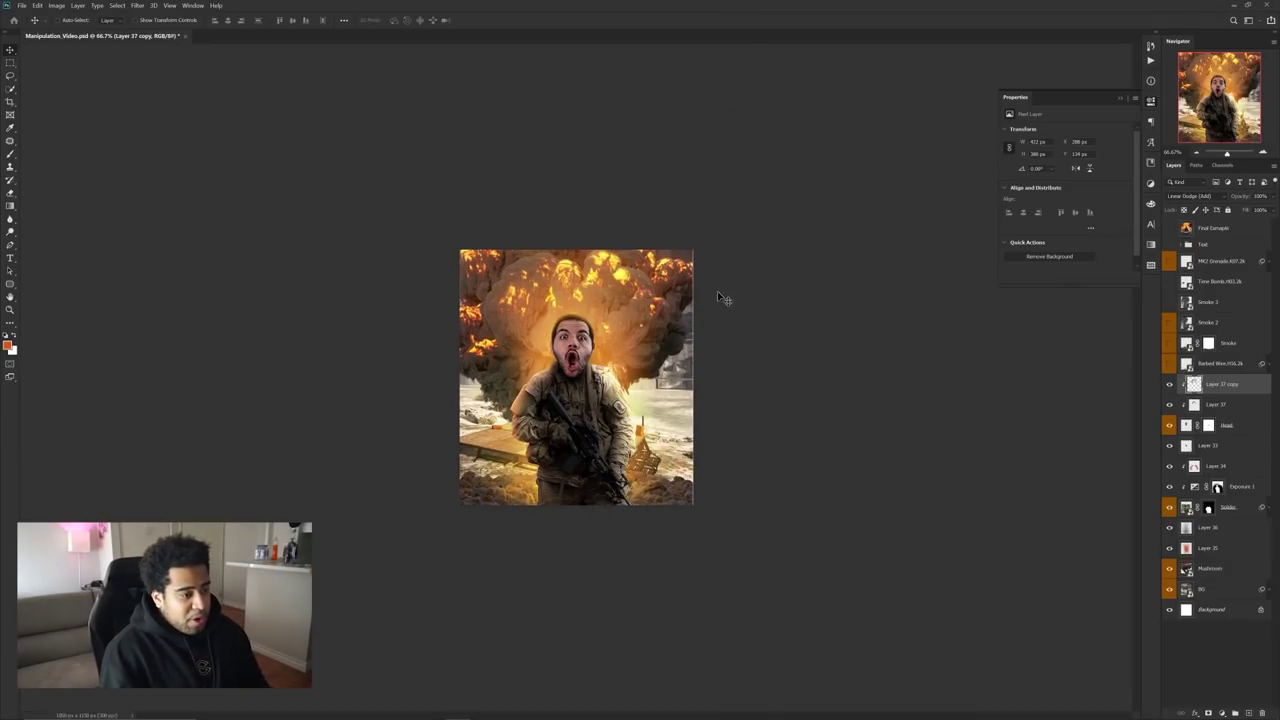
- Delete the rim light, exposure and background glow layers to compare the composite without them, and restore them
shift+click(1212, 404)
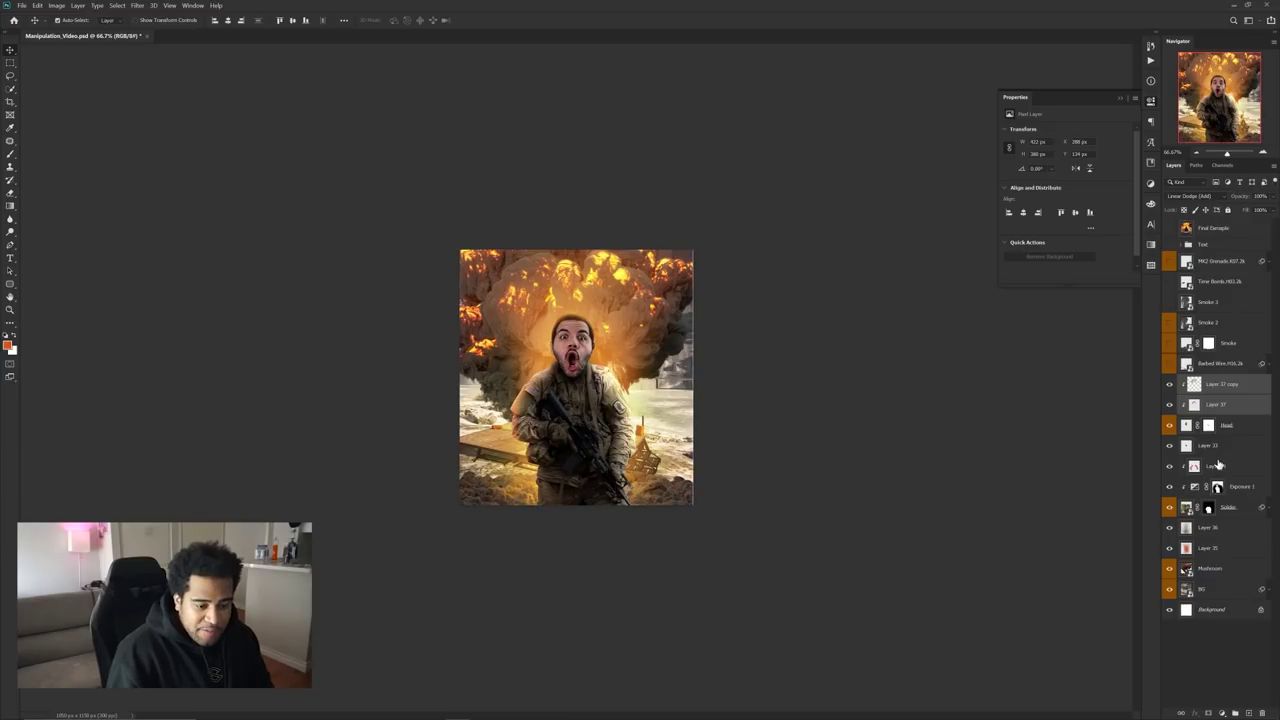
ctrl+click(1217, 465)
ctrl+click(1218, 486)
ctrl+click(1210, 550)
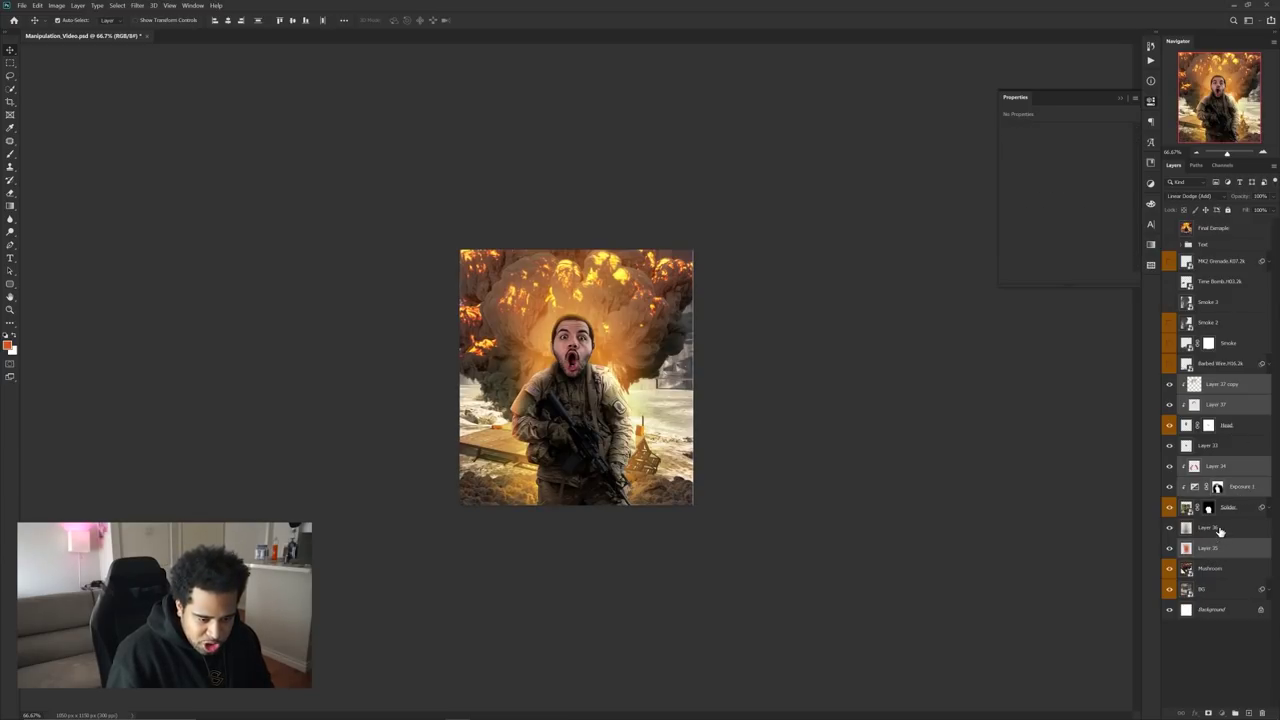
ctrl+click(1210, 528)
key(ctrl+plus)
key(Delete)
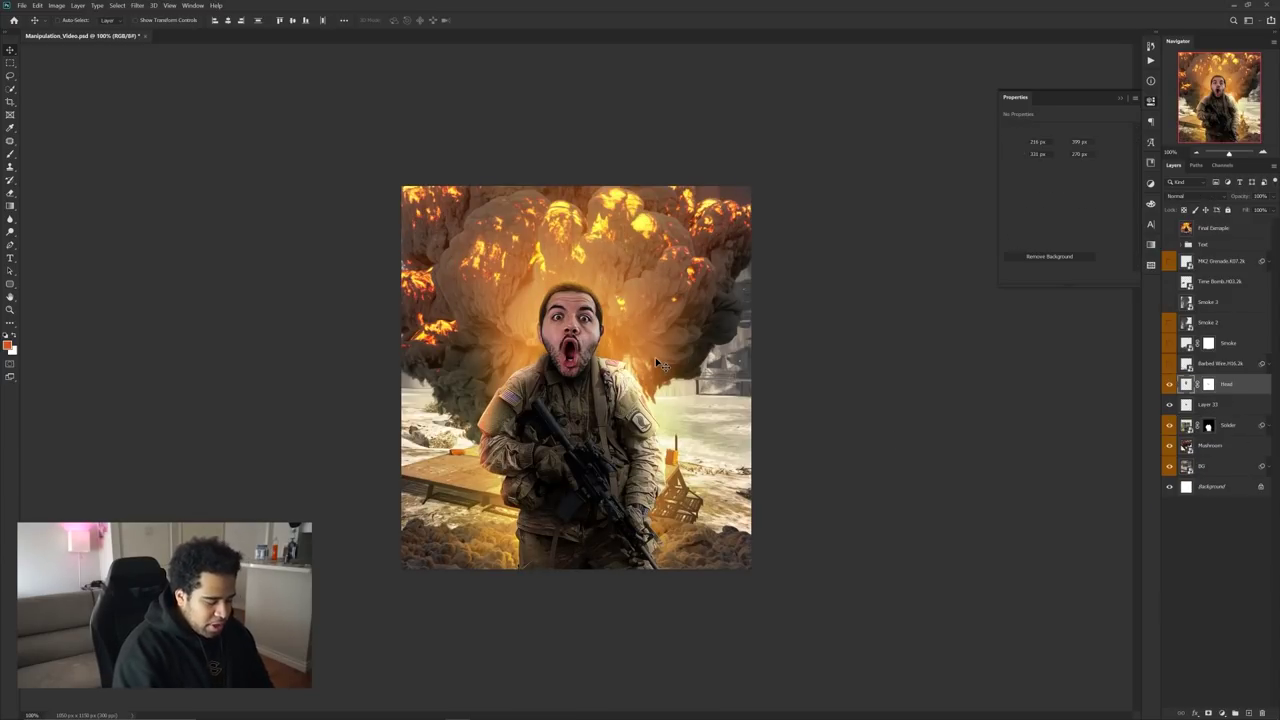
key(ctrl+z)
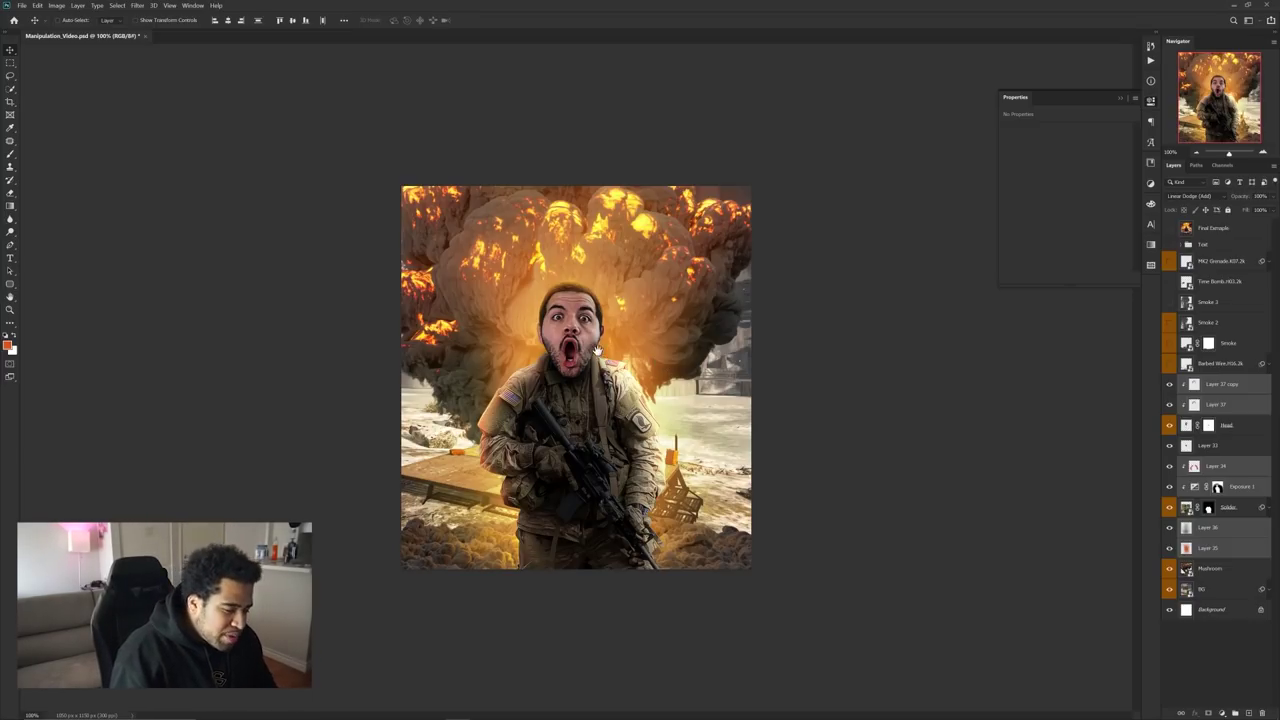
- Show the barbed wire layer, apply a 4.5-pixel Gaussian Blur and shift the wire slightly left
click(1169, 364)
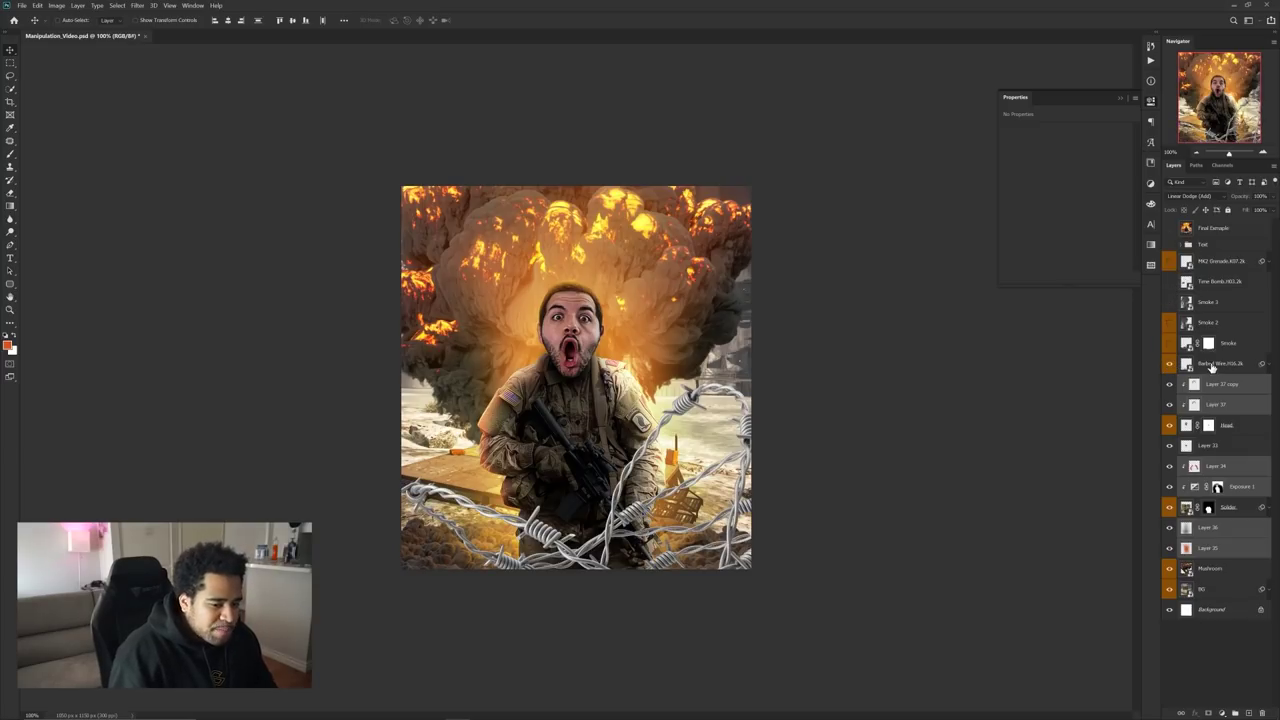
click(1219, 365)
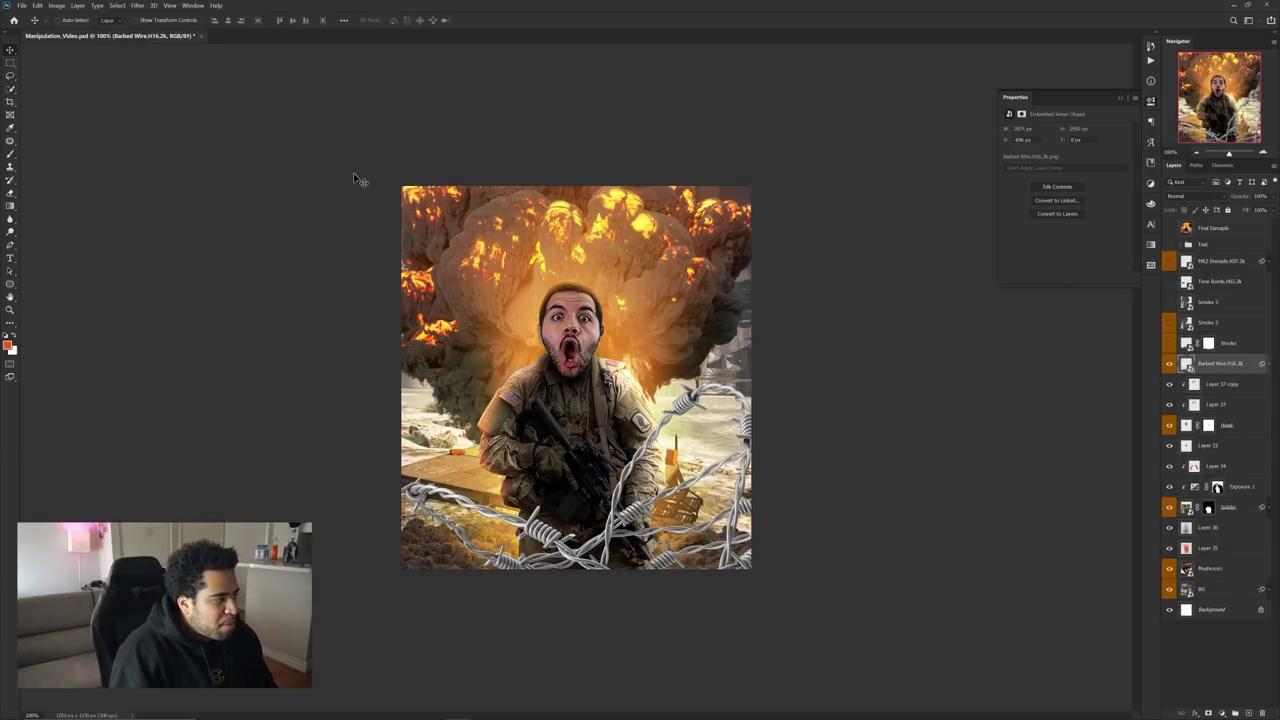
click(138, 6)
mouse_move(168, 113)
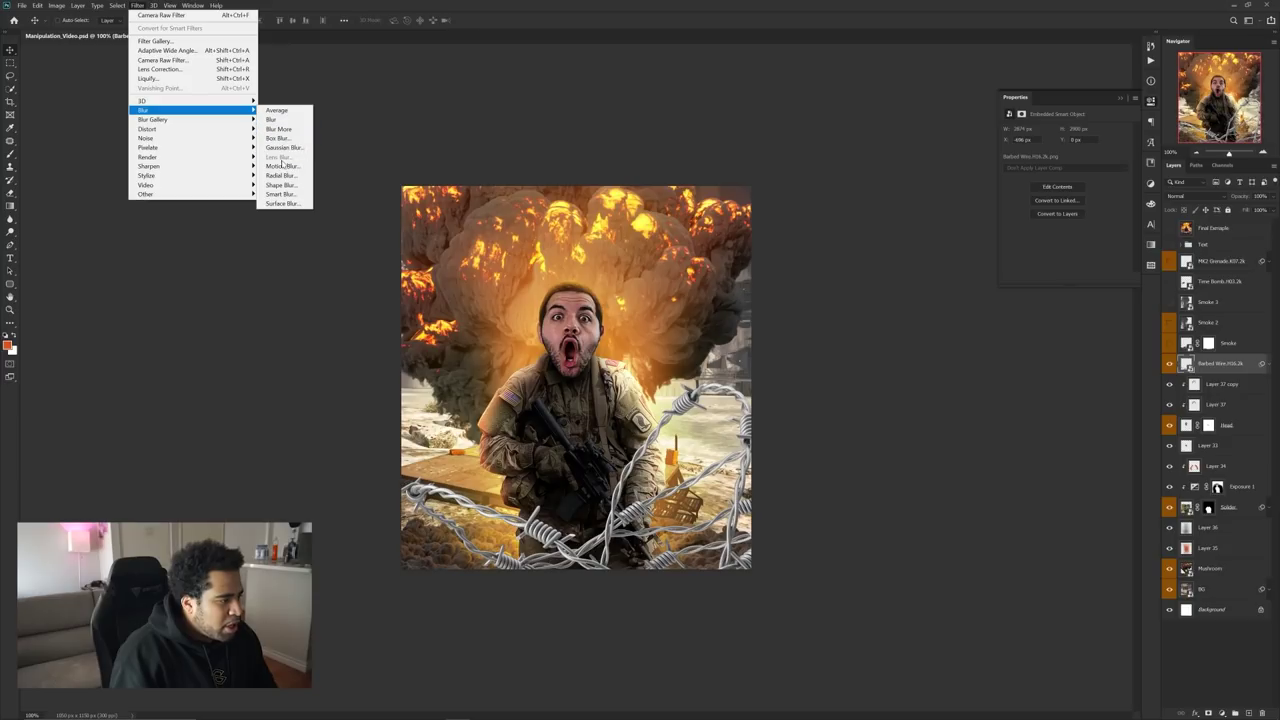
click(281, 148)
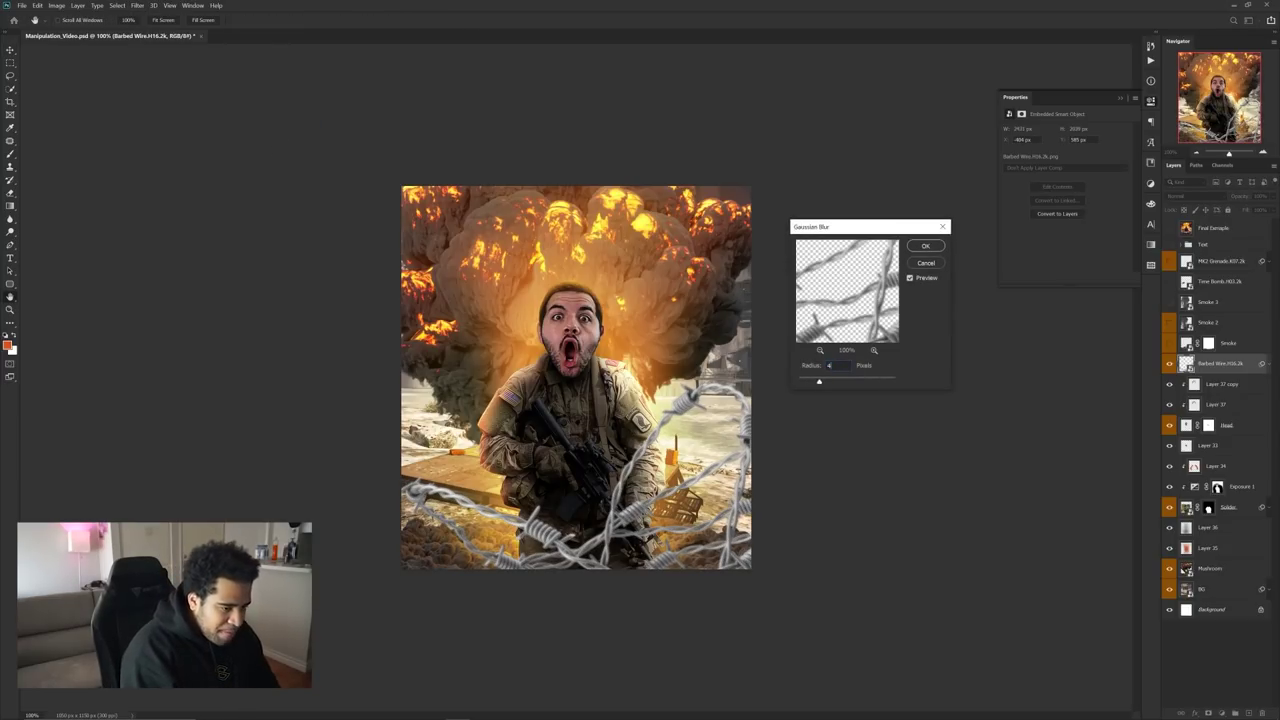
text(.5)
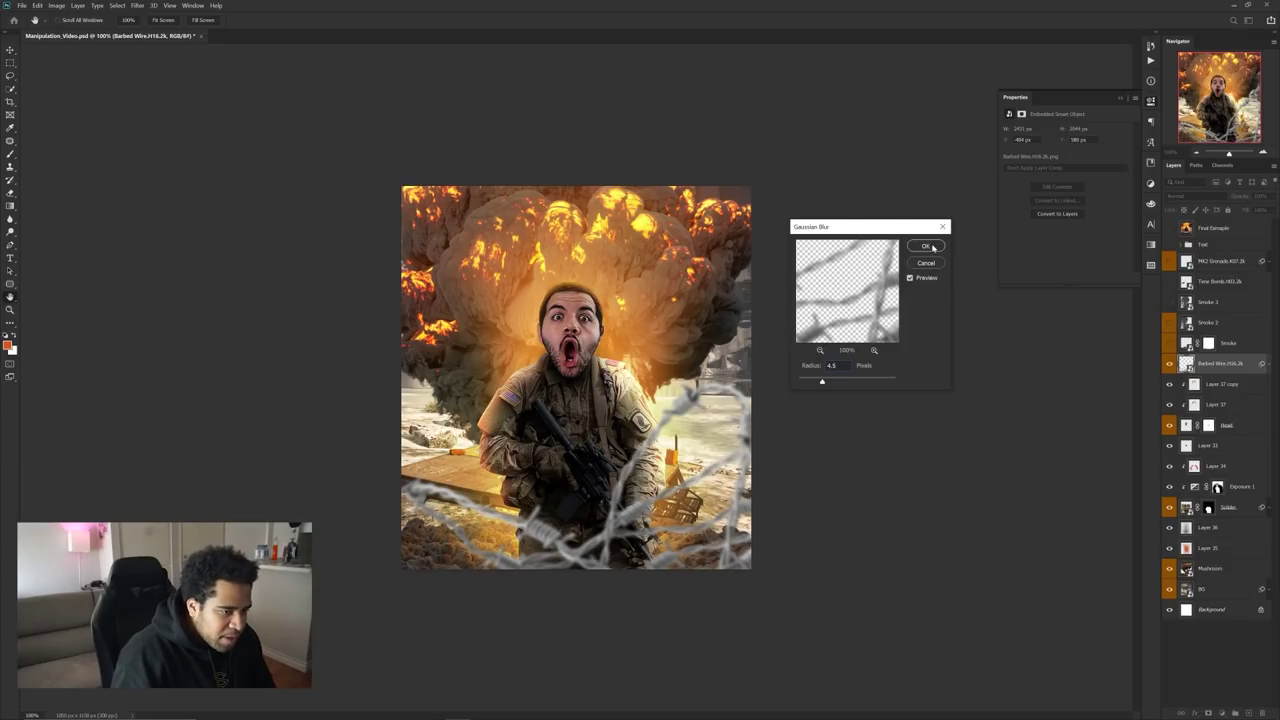
click(927, 247)
scroll(590, 490, up, 1)
scroll(609, 439, down, 1)
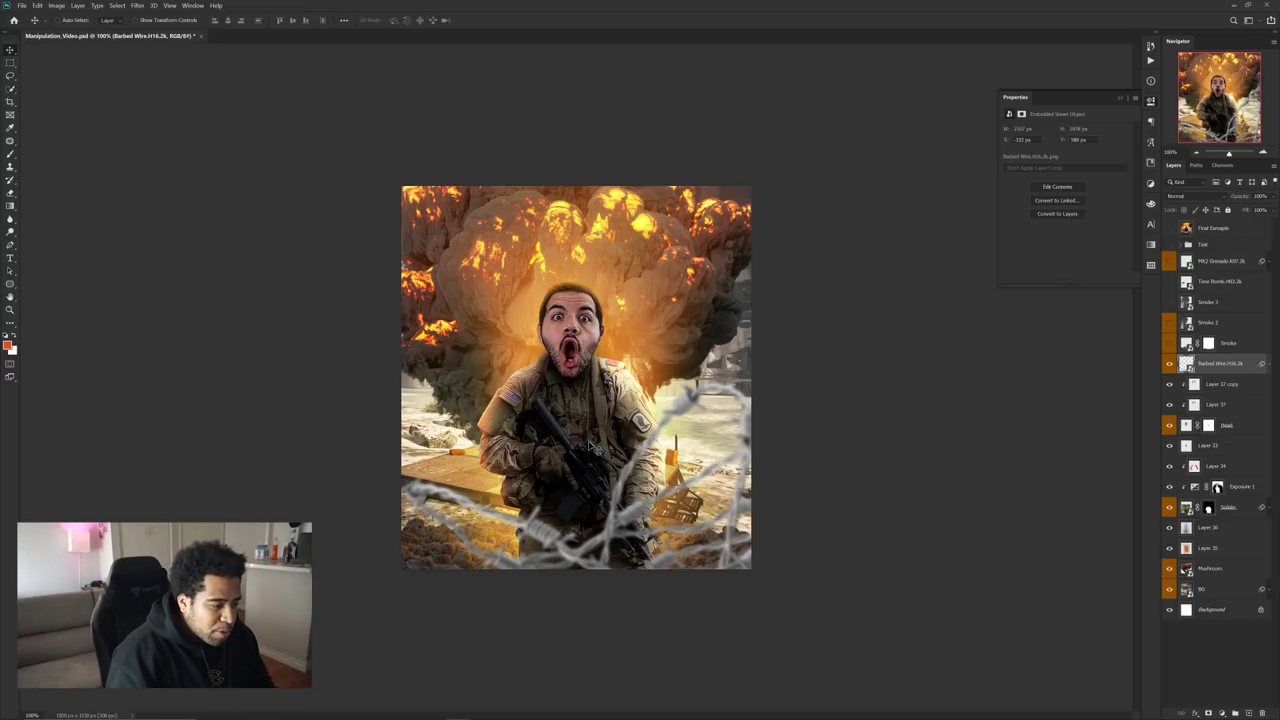
drag(706, 432, 718, 468)
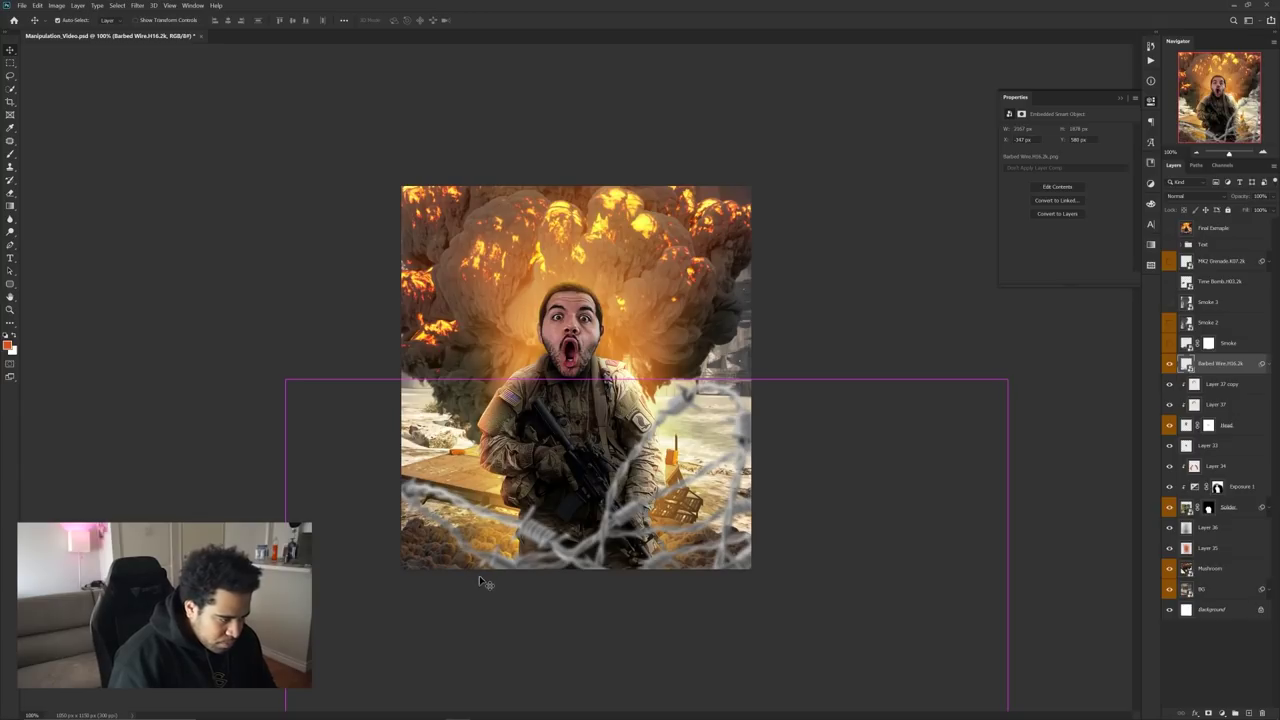
- Show the first Smoke layer and move it directly beneath the soldier layer
click(1169, 343)
click(1232, 346)
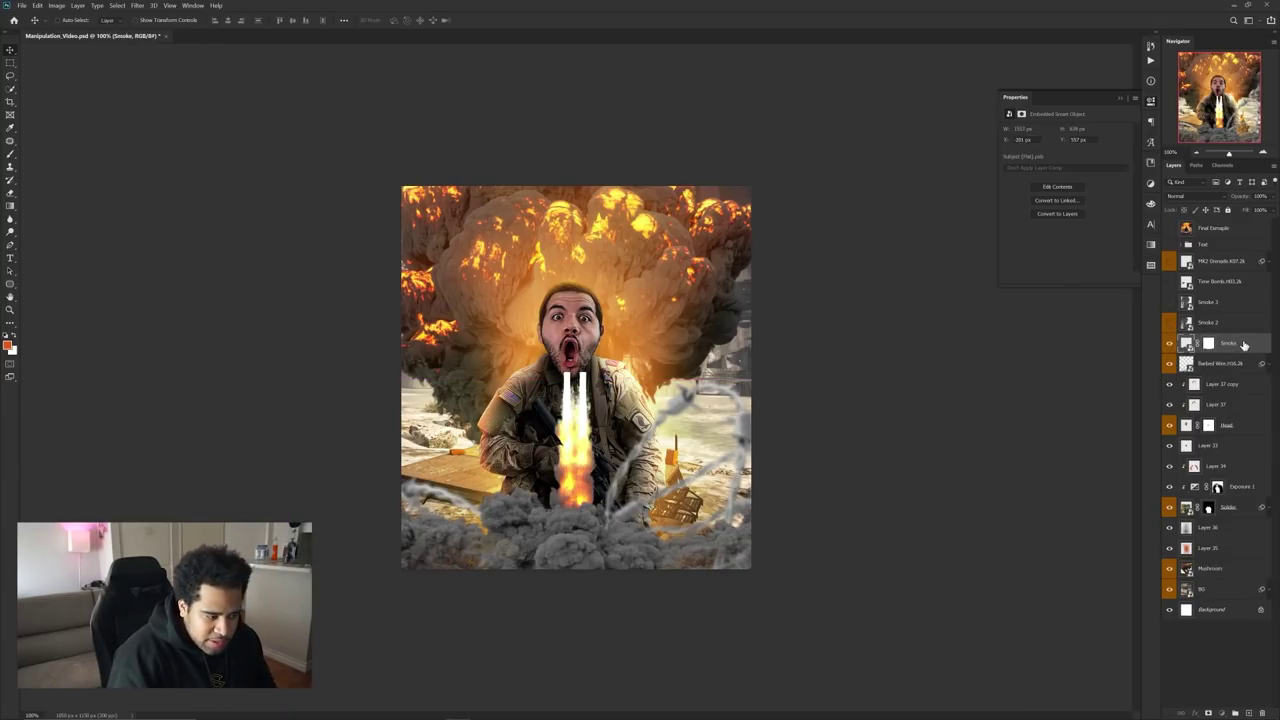
drag(1243, 345, 1227, 514)
scroll(440, 560, up, 4)
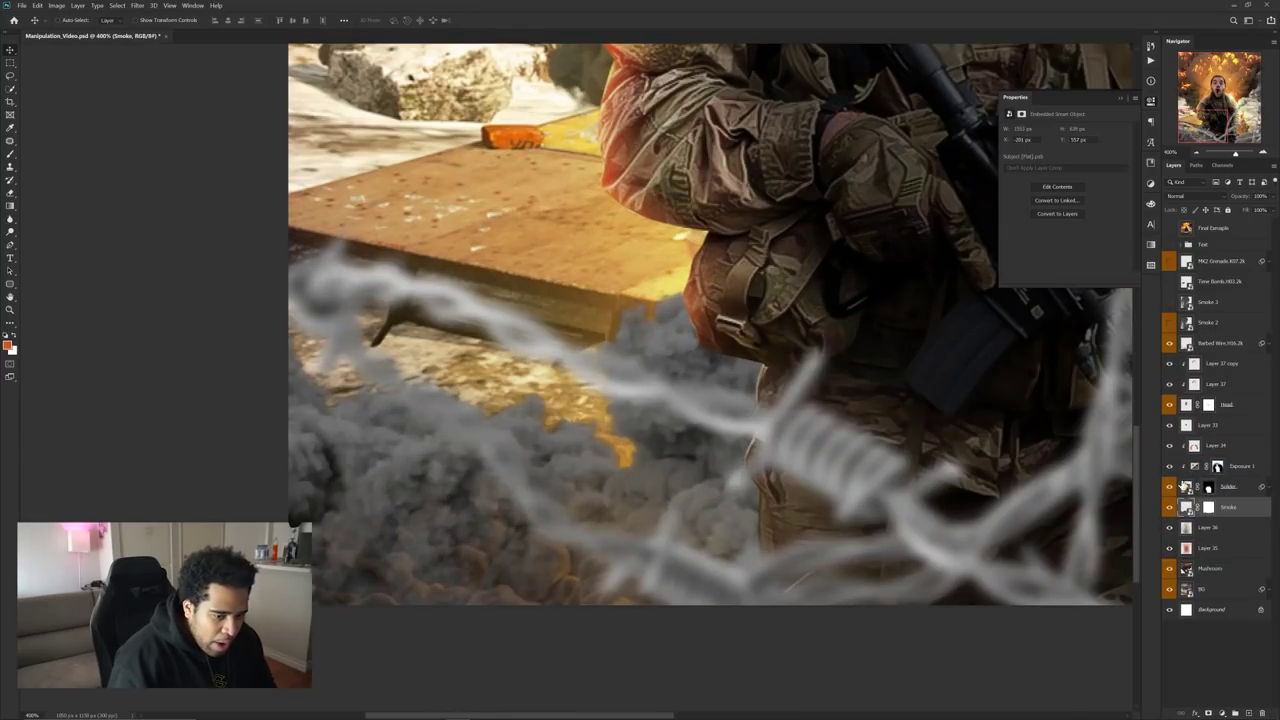
- Fill the Smoke layer's mask with white, delete it and add a fresh layer mask
click(1208, 508)
key(ctrl+BackSpace)
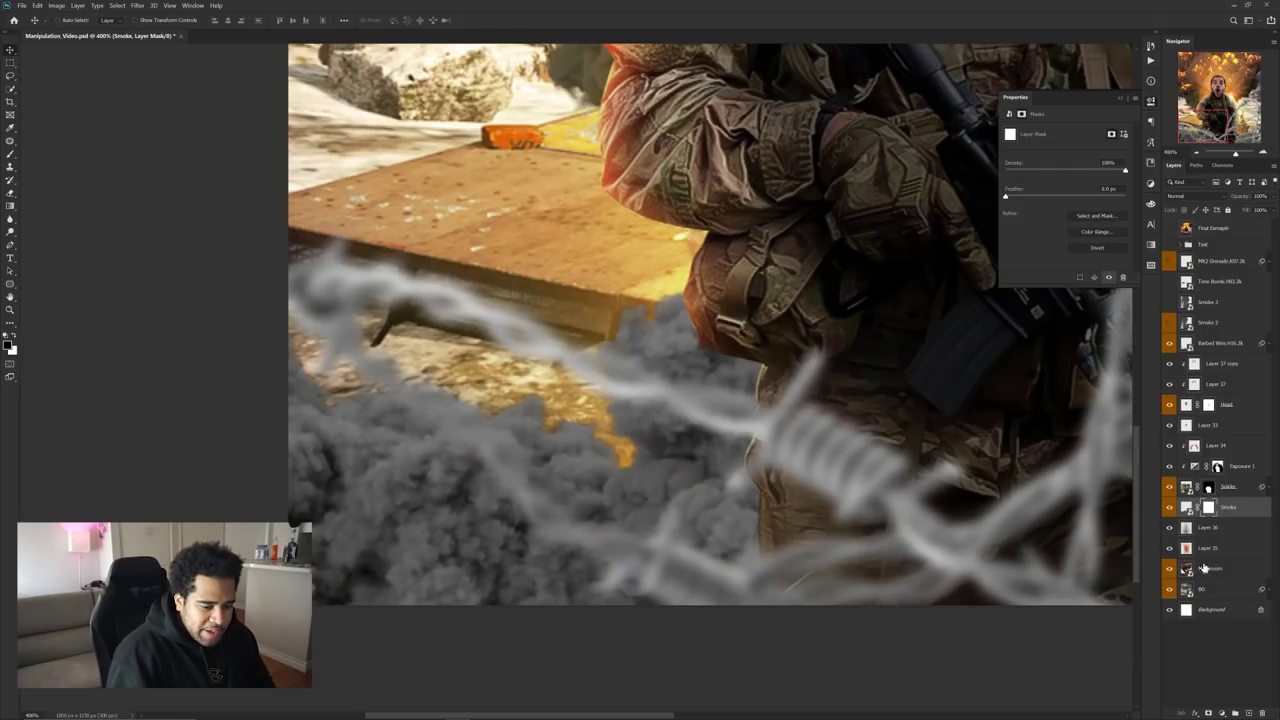
right_click(1208, 507)
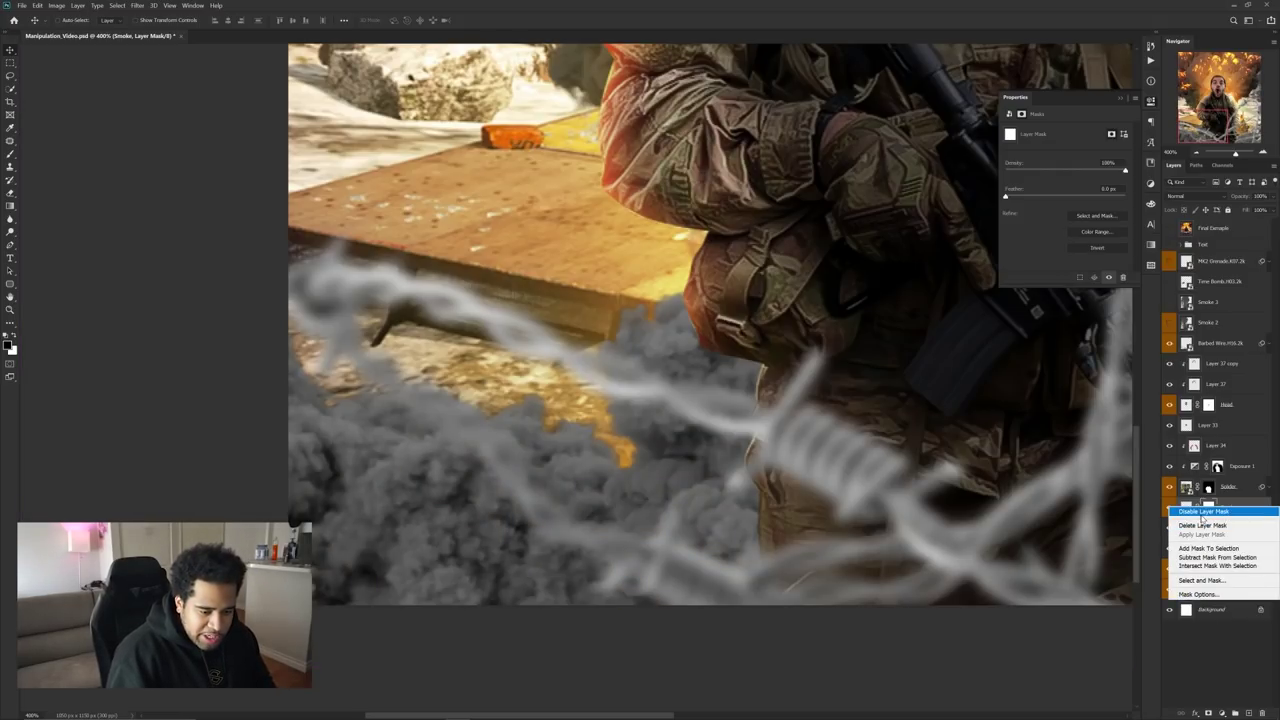
click(1203, 526)
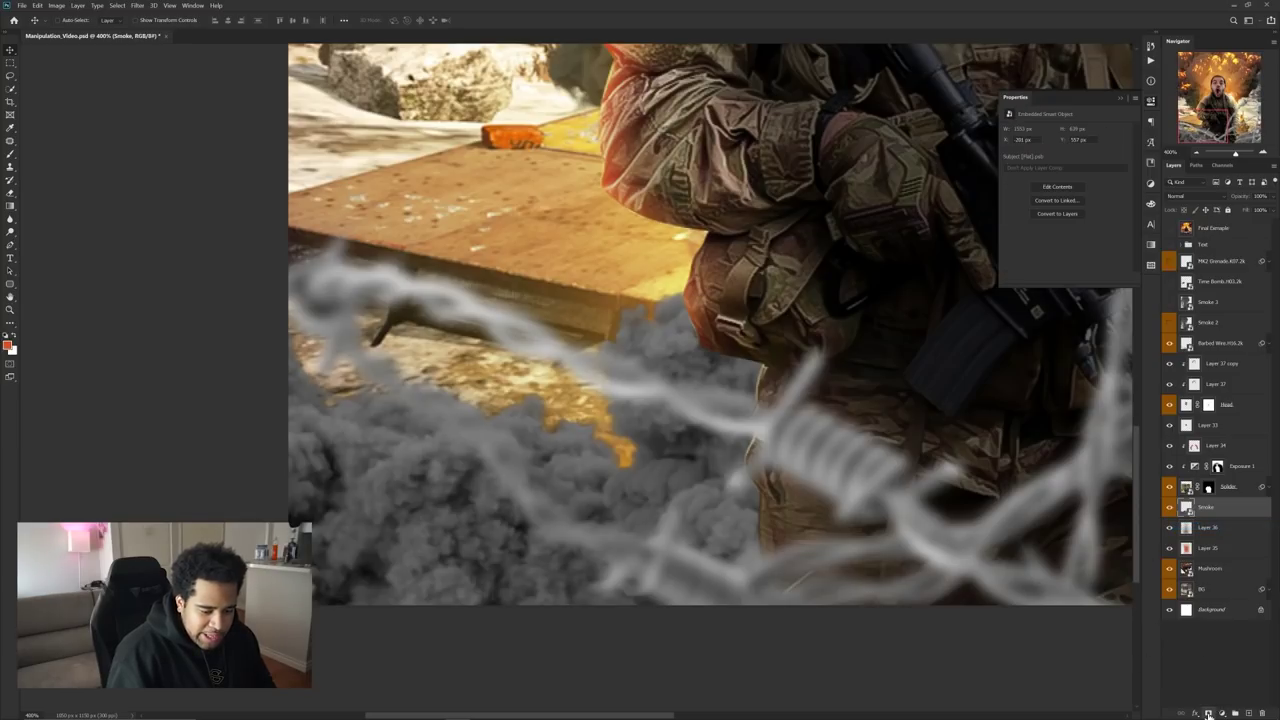
click(1208, 713)
- Paint black with a large soft brush on the Smoke mask to fade the smoke along the poster's lower edge
key(b)
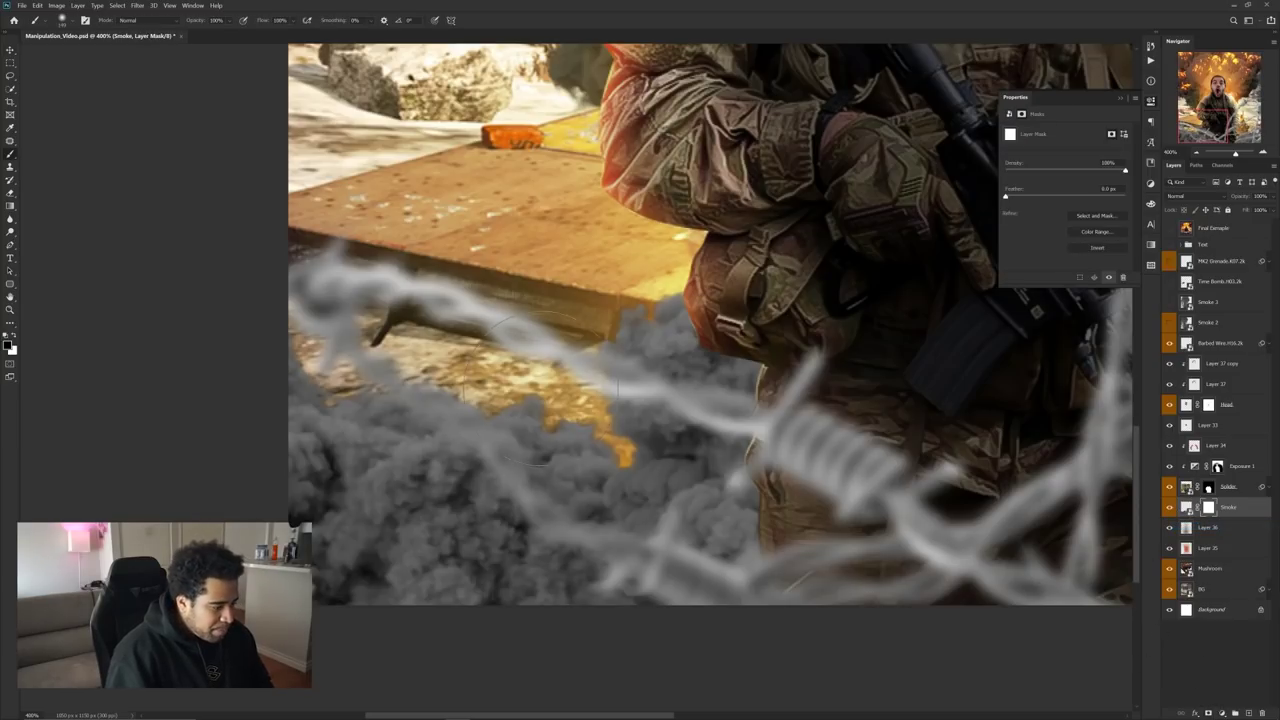
drag(542, 431, 551, 254)
drag(488, 294, 634, 297)
drag(544, 309, 510, 310)
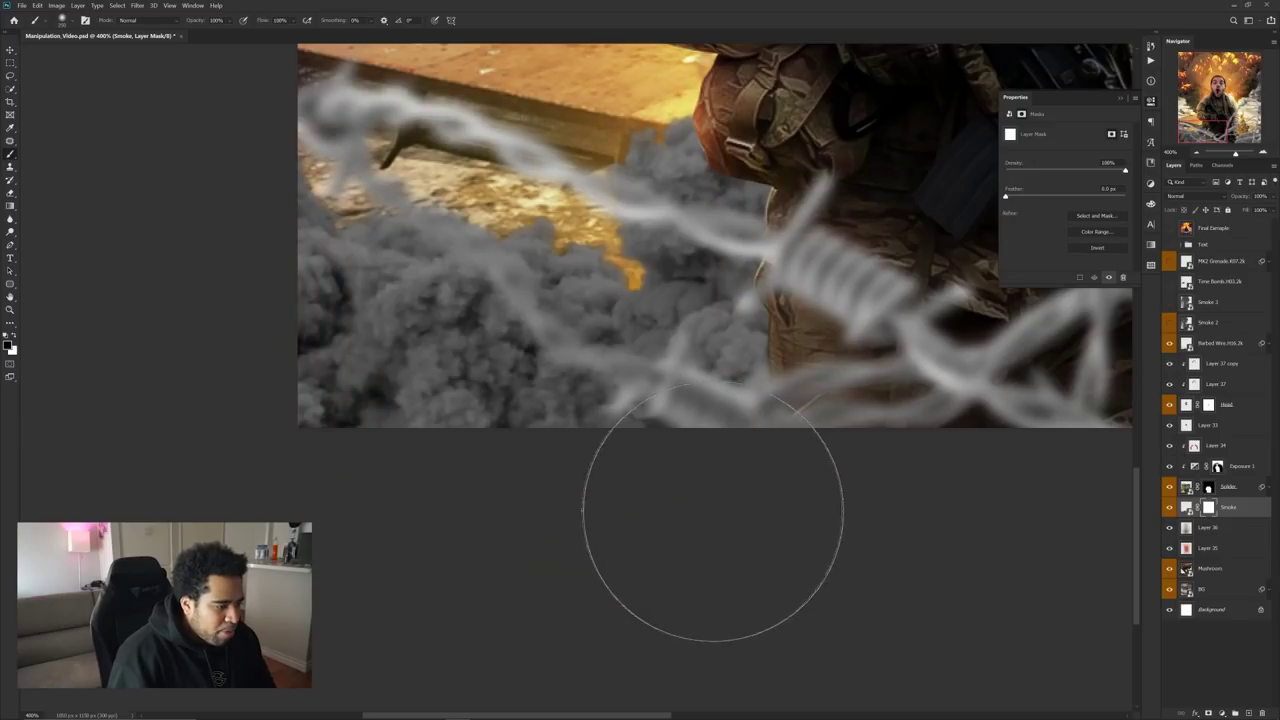
mouse_move(712, 513)
mouse_down()
mouse_move(392, 536)
mouse_move(730, 534)
mouse_move(592, 456)
mouse_up()
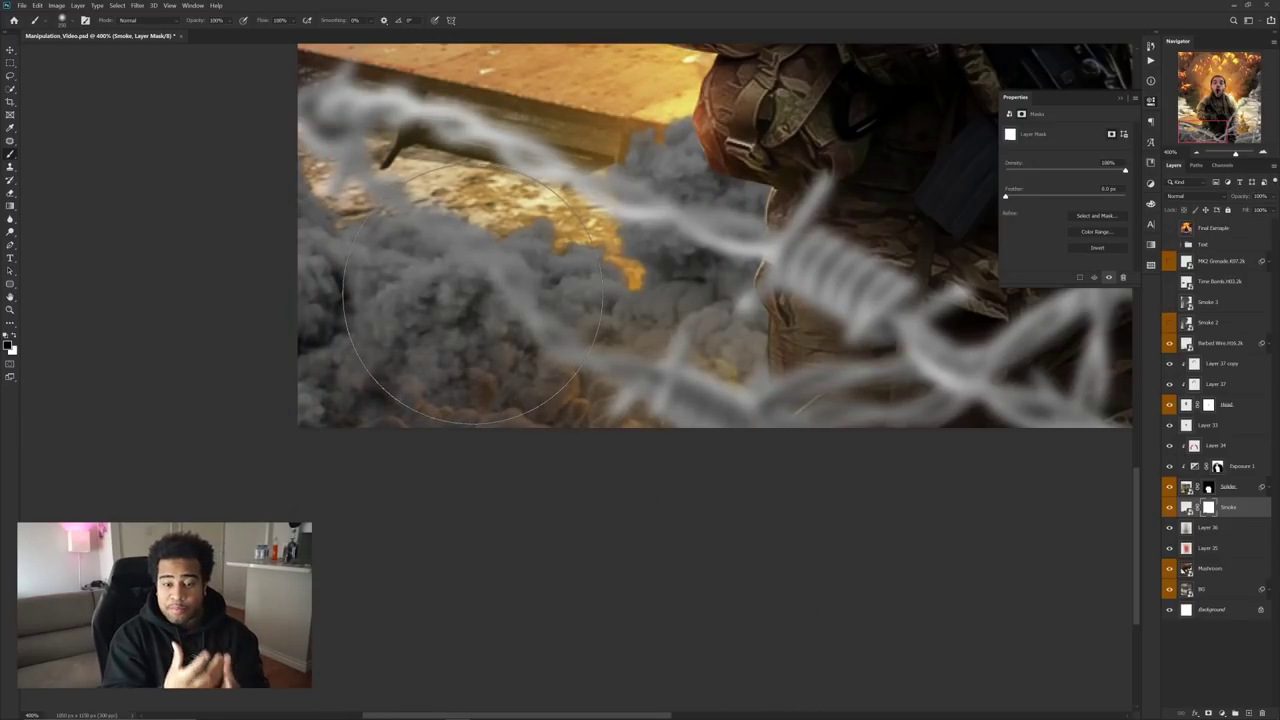
scroll(709, 371, right, 10)
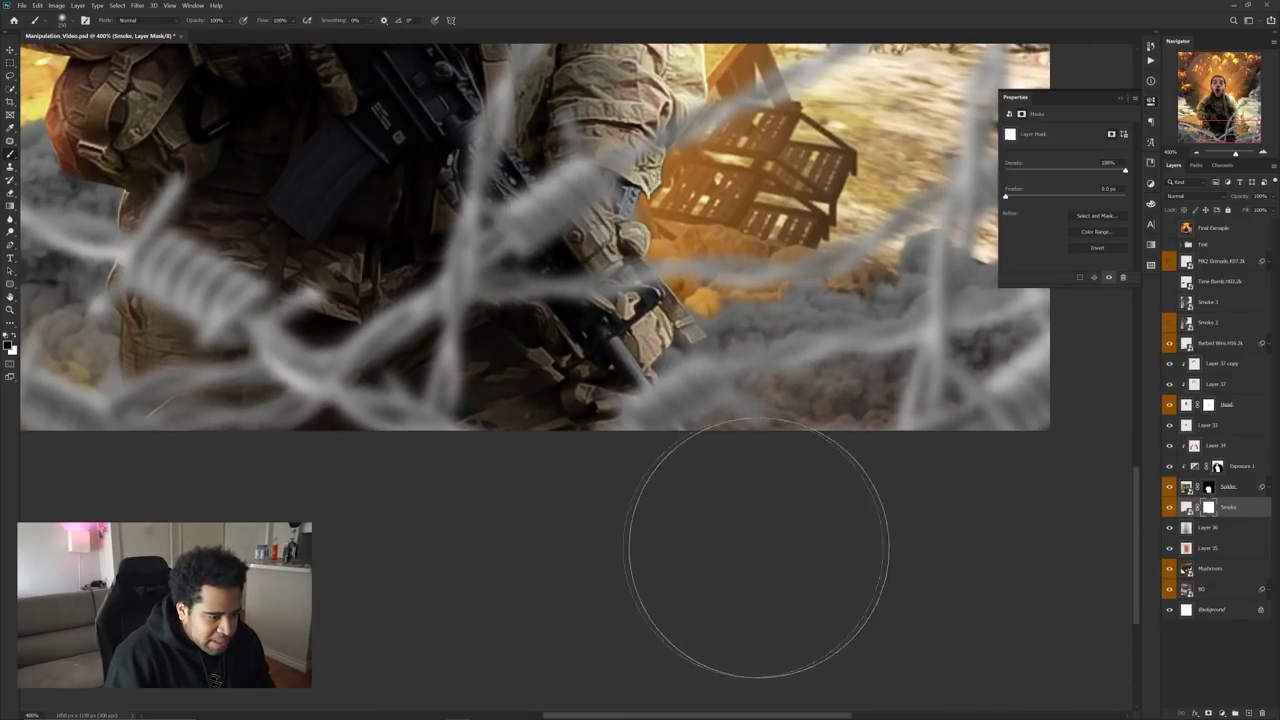
scroll(943, 543, down, 2)
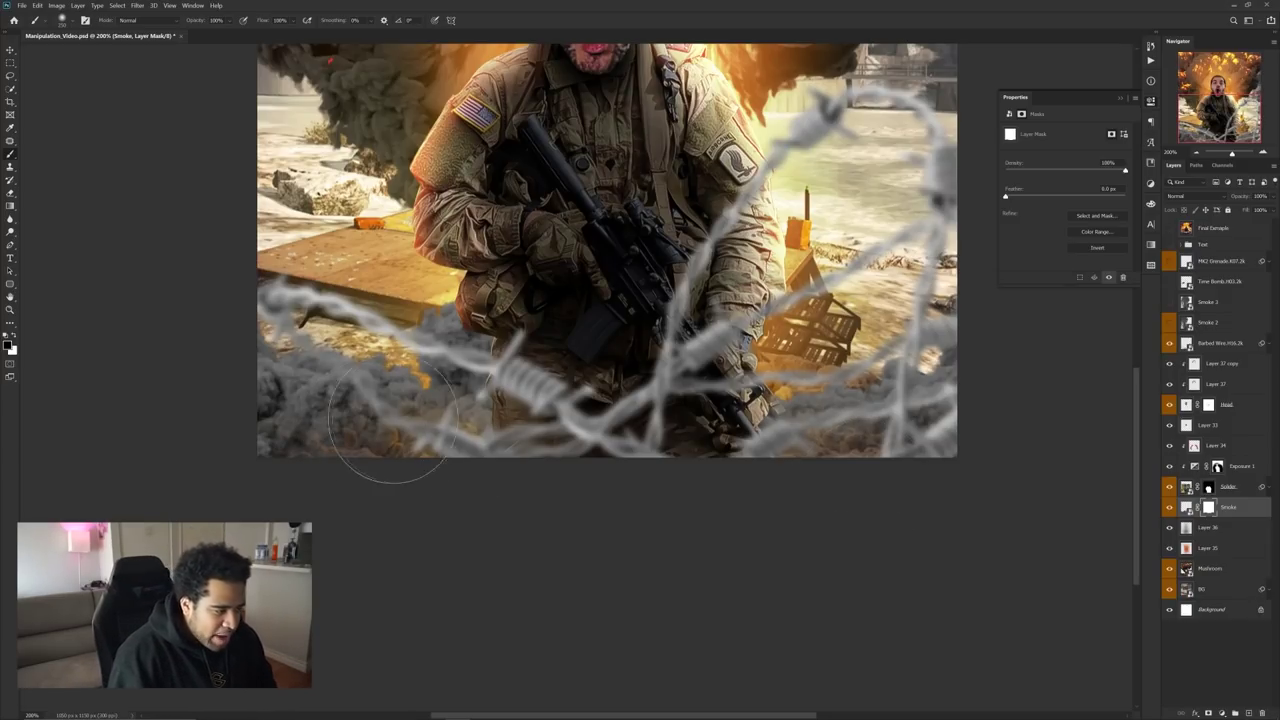
key(v)
drag(1251, 515, 1220, 517)
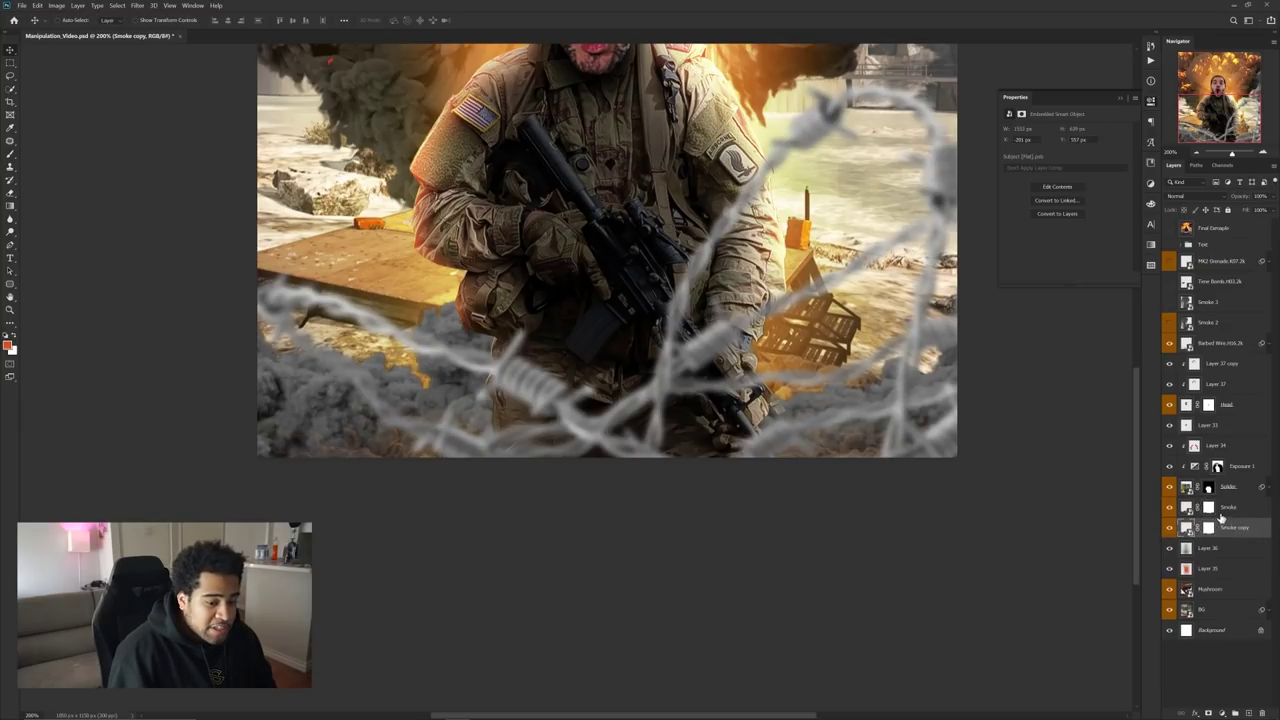
key(ctrl+z)
key(ctrl+minus)
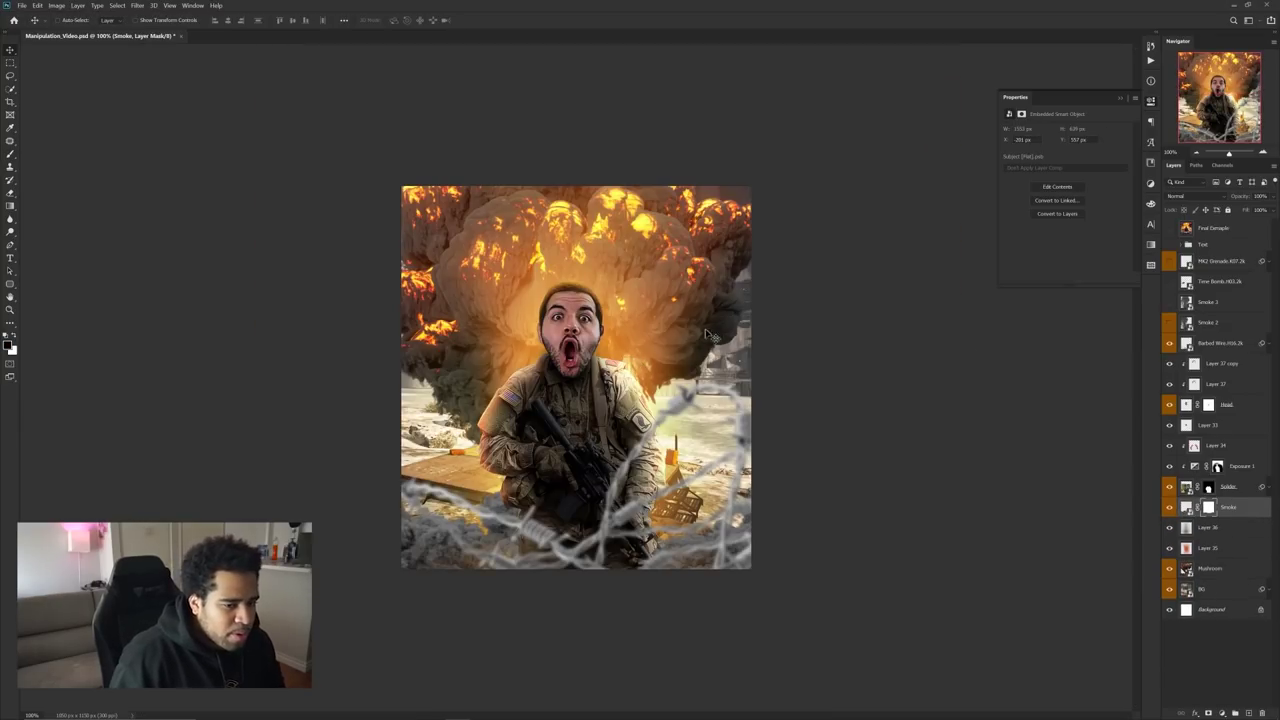
- Show the Smoke 2 layer and move the smoke column right and up over the soldier
click(1170, 321)
click(1212, 322)
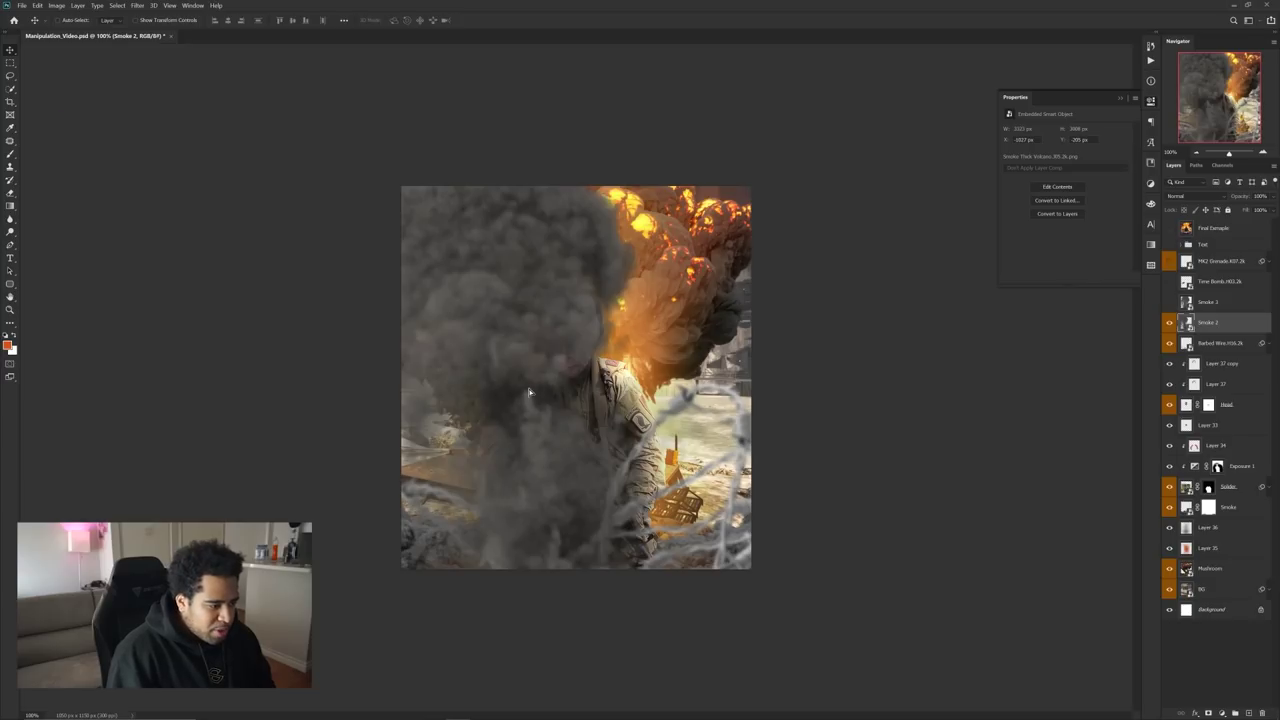
drag(531, 390, 660, 352)
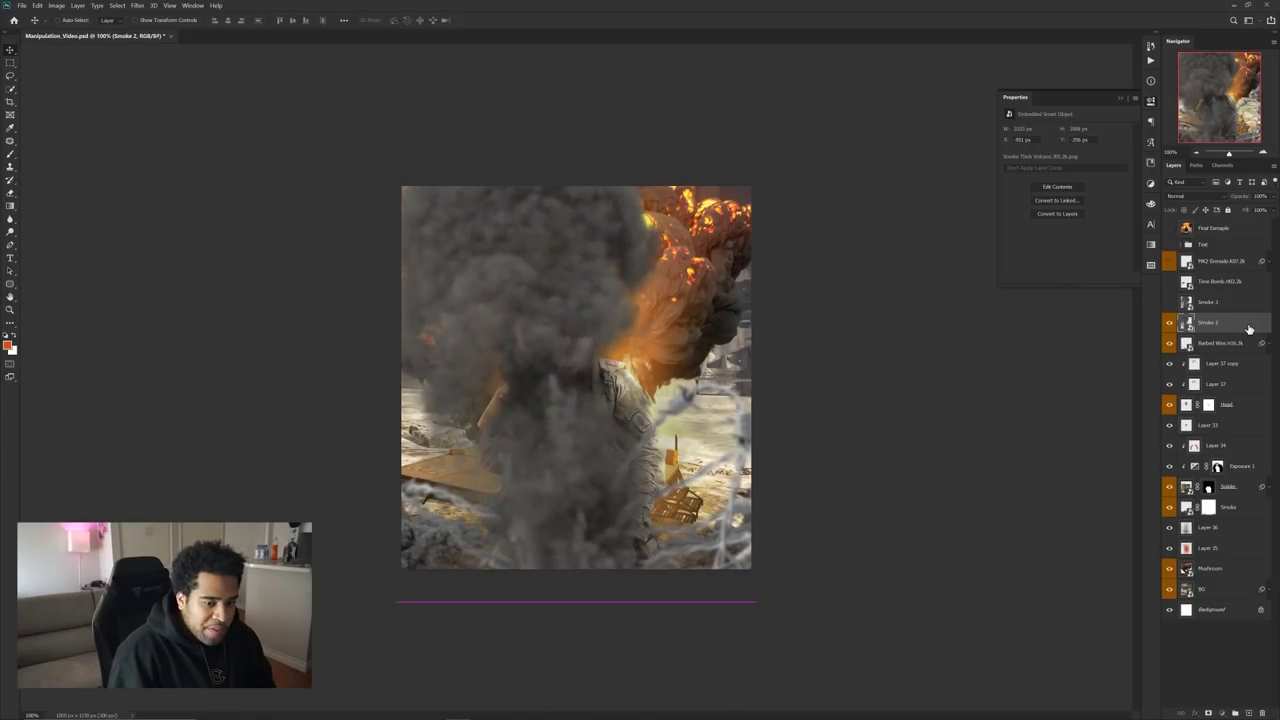
- Split the black This Layer slider in Smoke 2's Blend If settings to gradually fade out the smoke's dark tones
double_click(1248, 325)
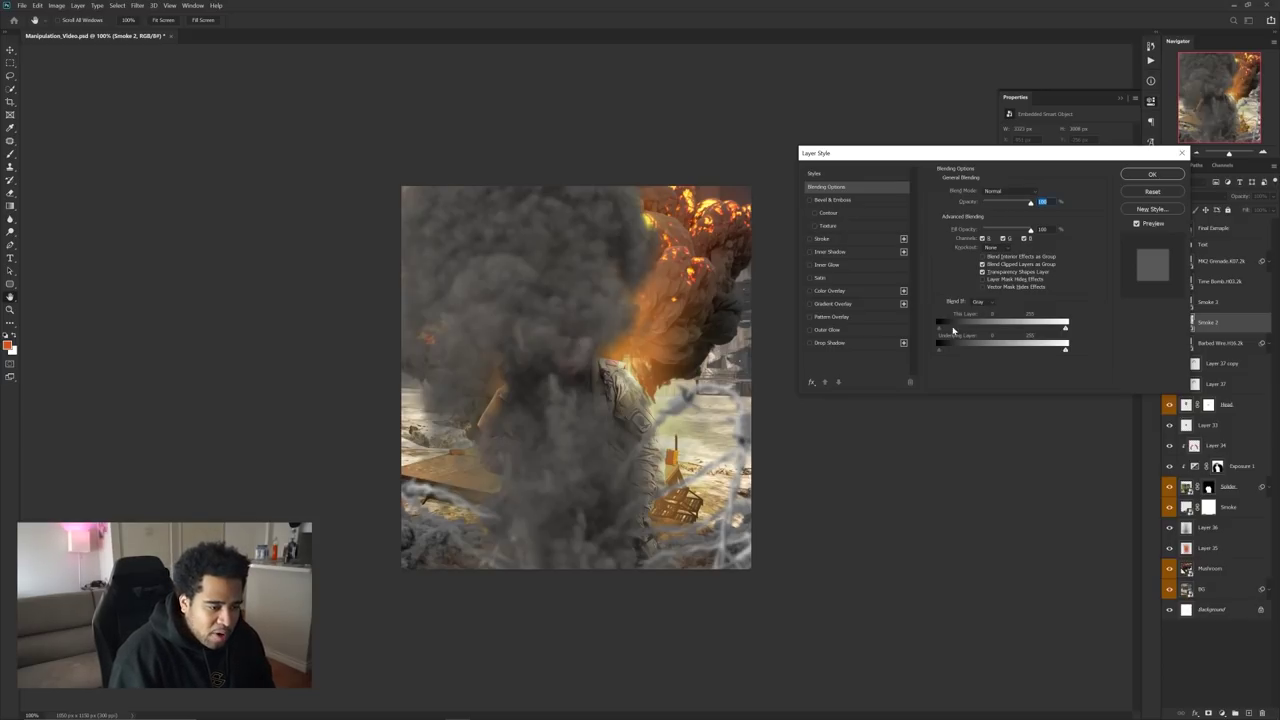
mouse_move(946, 332)
mouse_down()
mouse_move(1005, 332)
mouse_move(960, 332)
mouse_up()
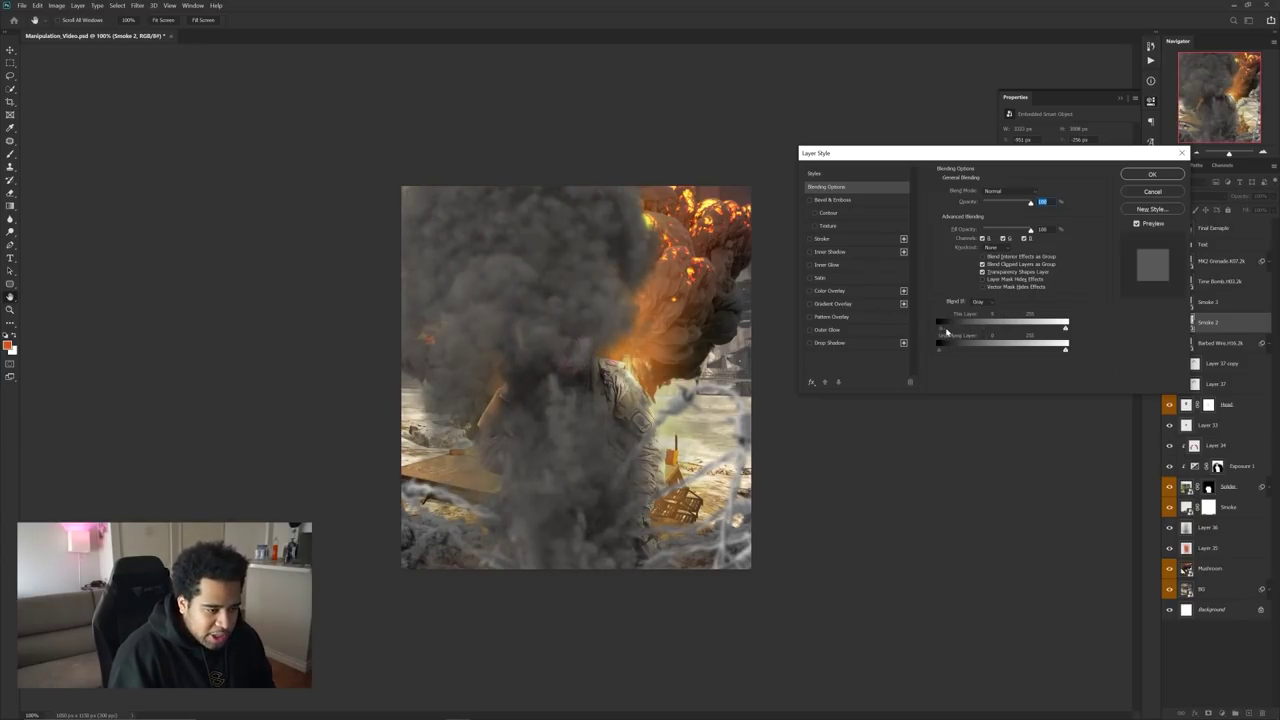
mouse_move(946, 332)
mouse_down()
mouse_move(1000, 333)
mouse_move(931, 336)
mouse_up()
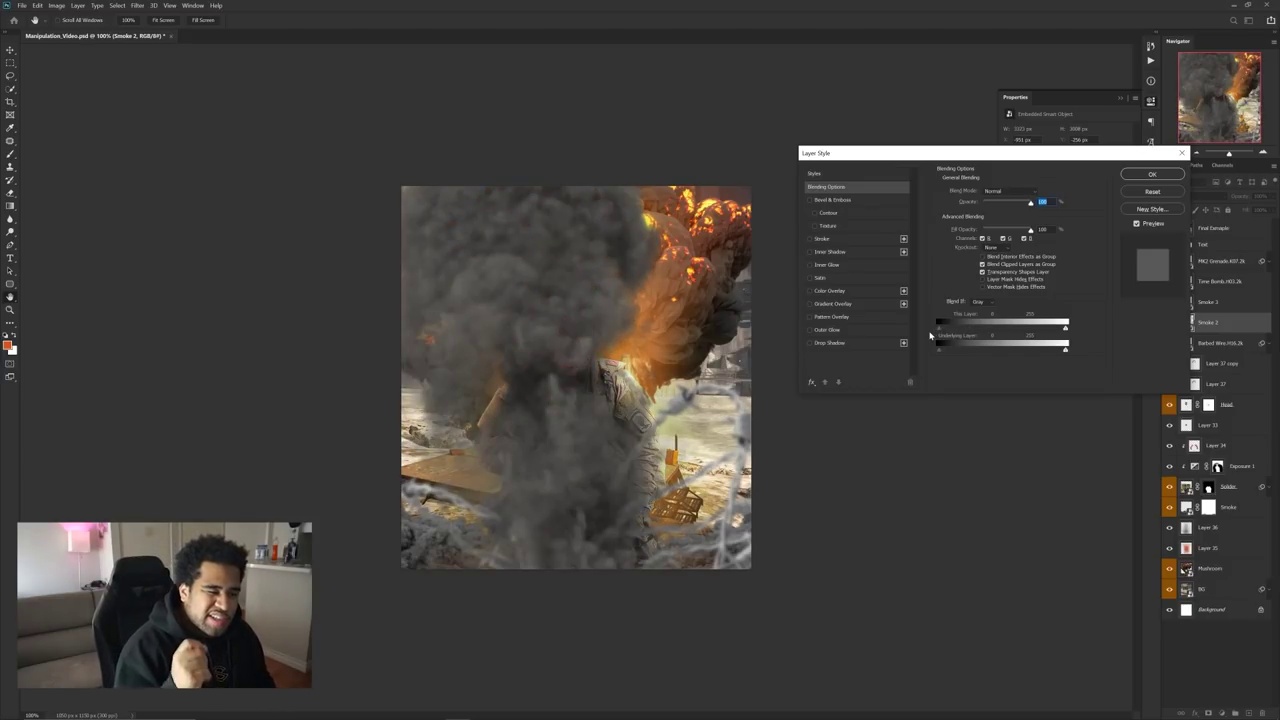
drag(946, 332, 989, 336)
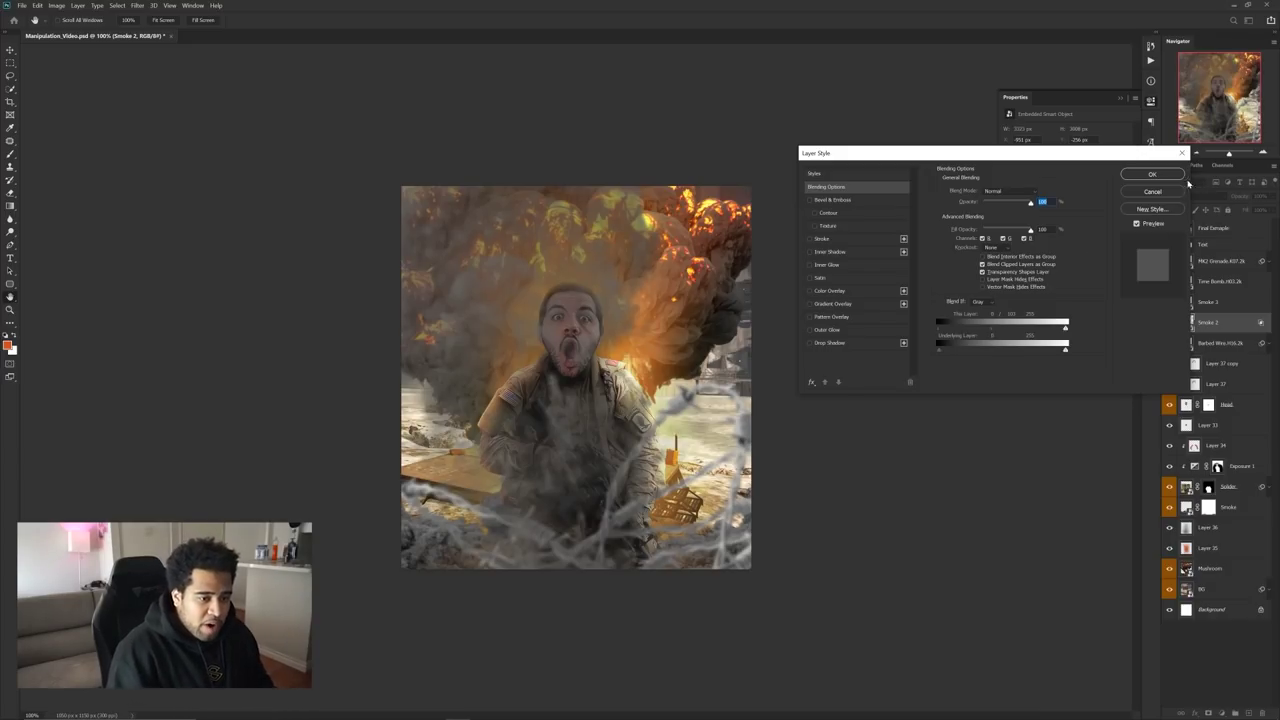
drag(940, 354, 903, 349)
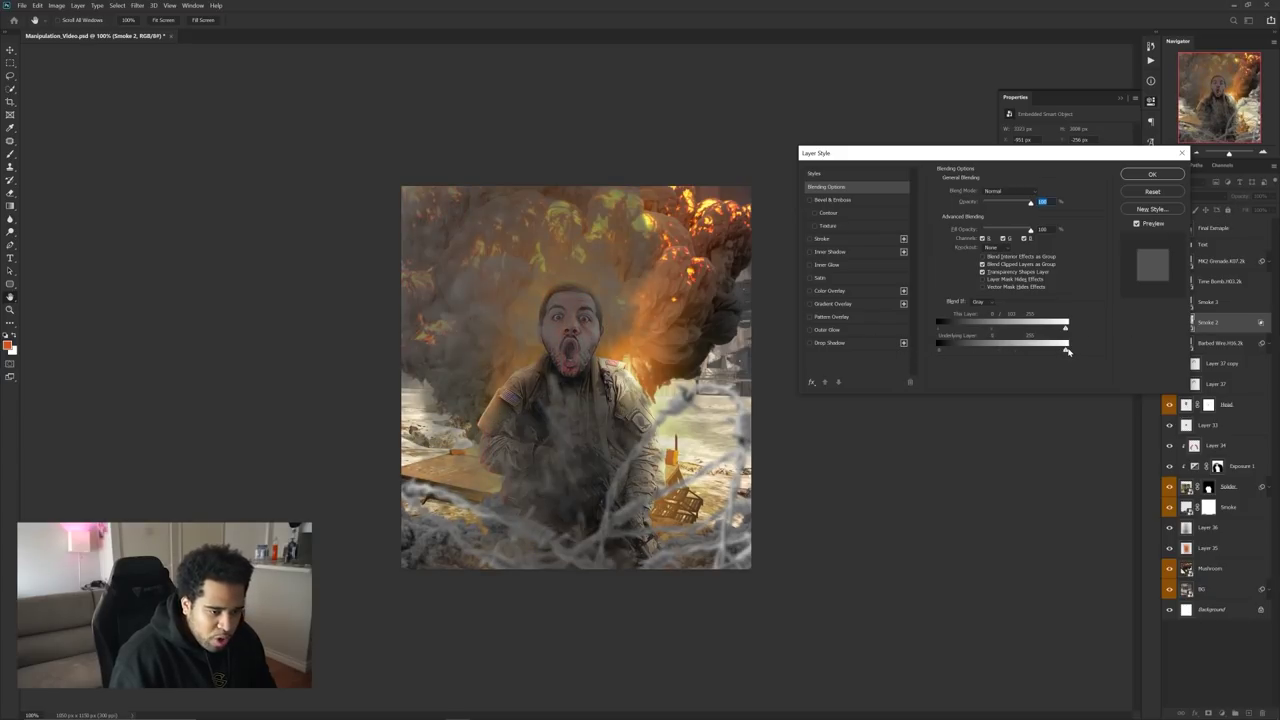
mouse_move(1067, 351)
mouse_down()
mouse_move(973, 351)
mouse_move(1083, 354)
mouse_up()
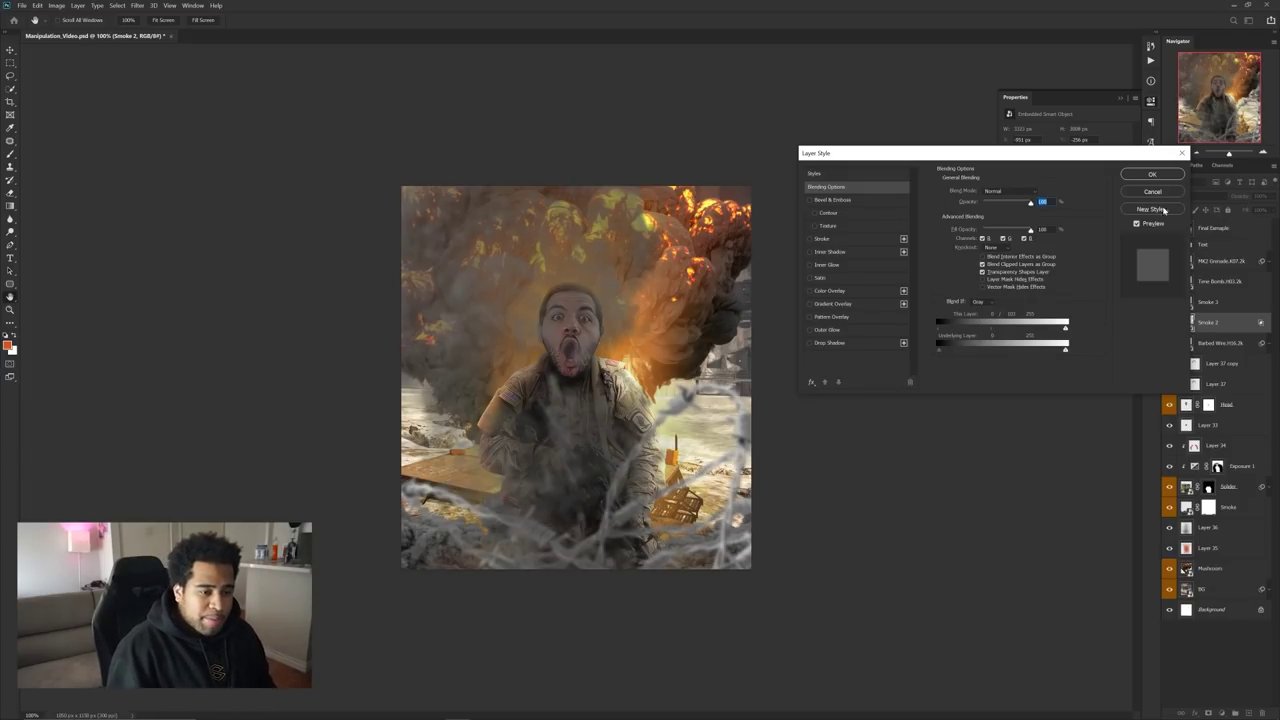
click(1152, 176)
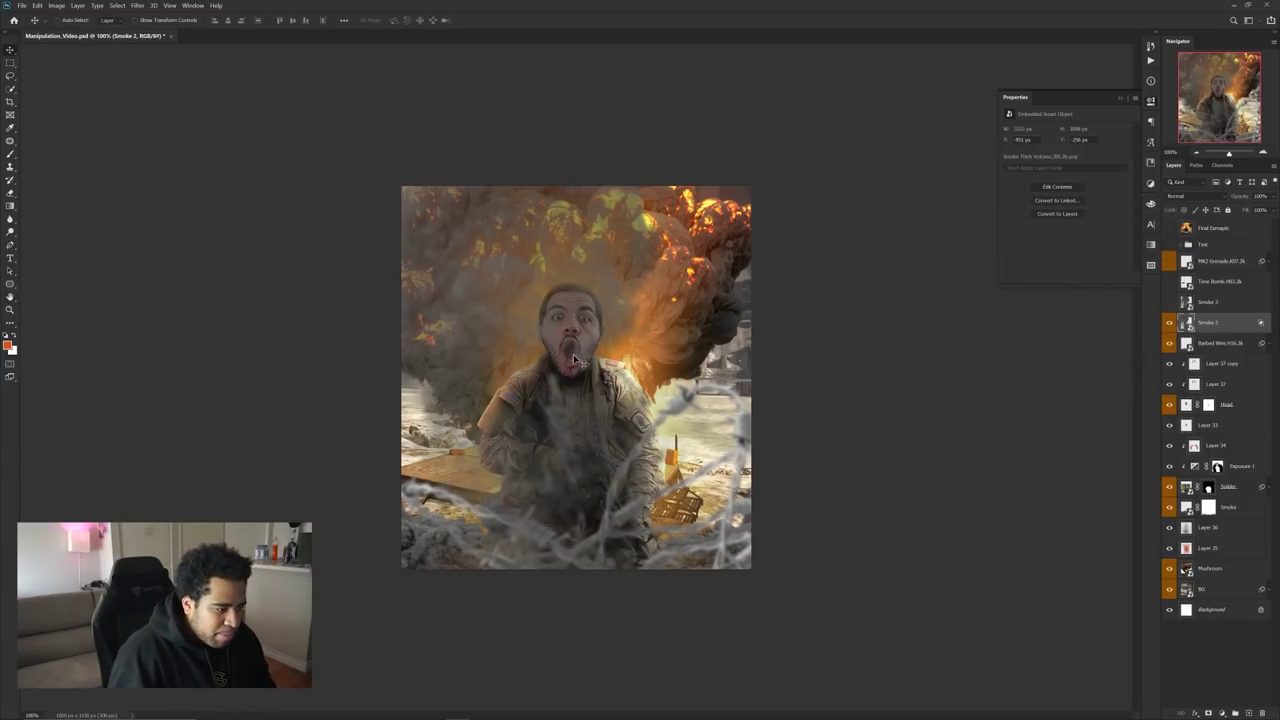
- Add a layer mask to Smoke 2, brush smoke away around the head and soldier, and paint some back with white
click(1210, 713)
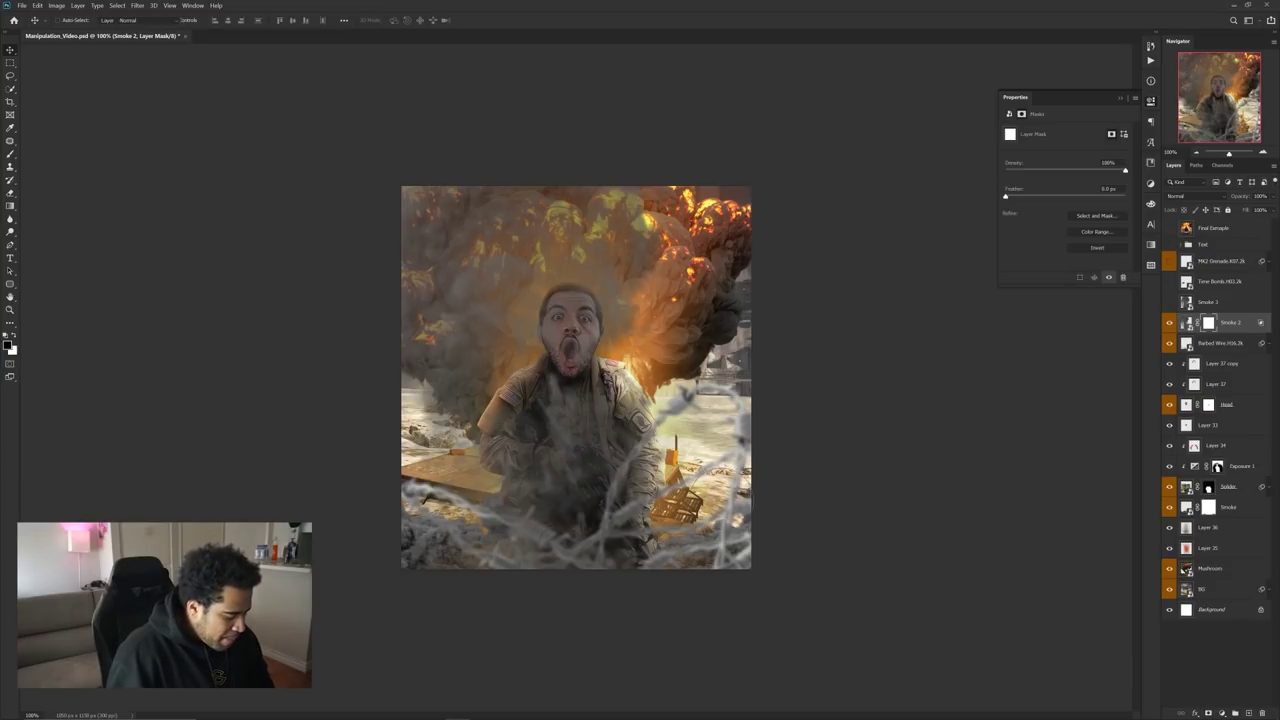
key(b)
mouse_move(560, 300)
mouse_down()
mouse_move(598, 365)
mouse_move(594, 254)
mouse_move(392, 372)
mouse_move(440, 400)
mouse_up()
key(x)
mouse_move(434, 288)
mouse_down()
mouse_move(388, 479)
mouse_move(614, 561)
mouse_move(520, 433)
mouse_move(452, 373)
mouse_move(562, 234)
mouse_move(417, 264)
mouse_move(477, 383)
mouse_up()
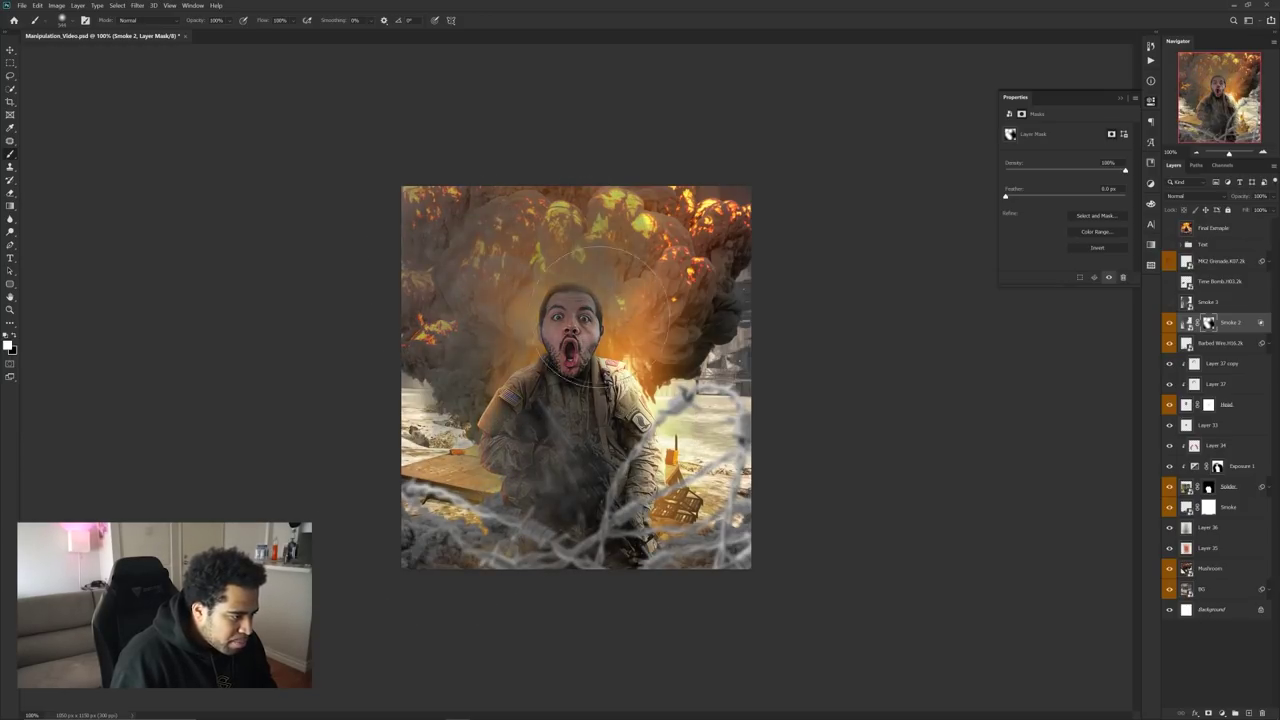
- Paint alternately with black and white on the Smoke 2 mask to shape the smoke around the head and torso
key(x)
mouse_move(570, 285)
mouse_down()
mouse_move(475, 310)
mouse_move(445, 341)
mouse_up()
mouse_move(557, 433)
mouse_down()
mouse_move(582, 386)
mouse_move(437, 355)
mouse_move(585, 257)
mouse_move(558, 315)
mouse_up()
key(x)
key(x)
mouse_move(421, 288)
mouse_down()
mouse_move(504, 228)
mouse_move(534, 256)
mouse_up()
mouse_move(597, 342)
mouse_down()
mouse_move(582, 343)
mouse_move(585, 308)
mouse_move(582, 335)
mouse_up()
- Clear the smoke from the explosion above the head and paint it back over the soldier's torso on the Smoke 2 mask
key(x)
mouse_move(602, 282)
mouse_down()
mouse_move(542, 250)
mouse_move(508, 252)
mouse_up()
key(x)
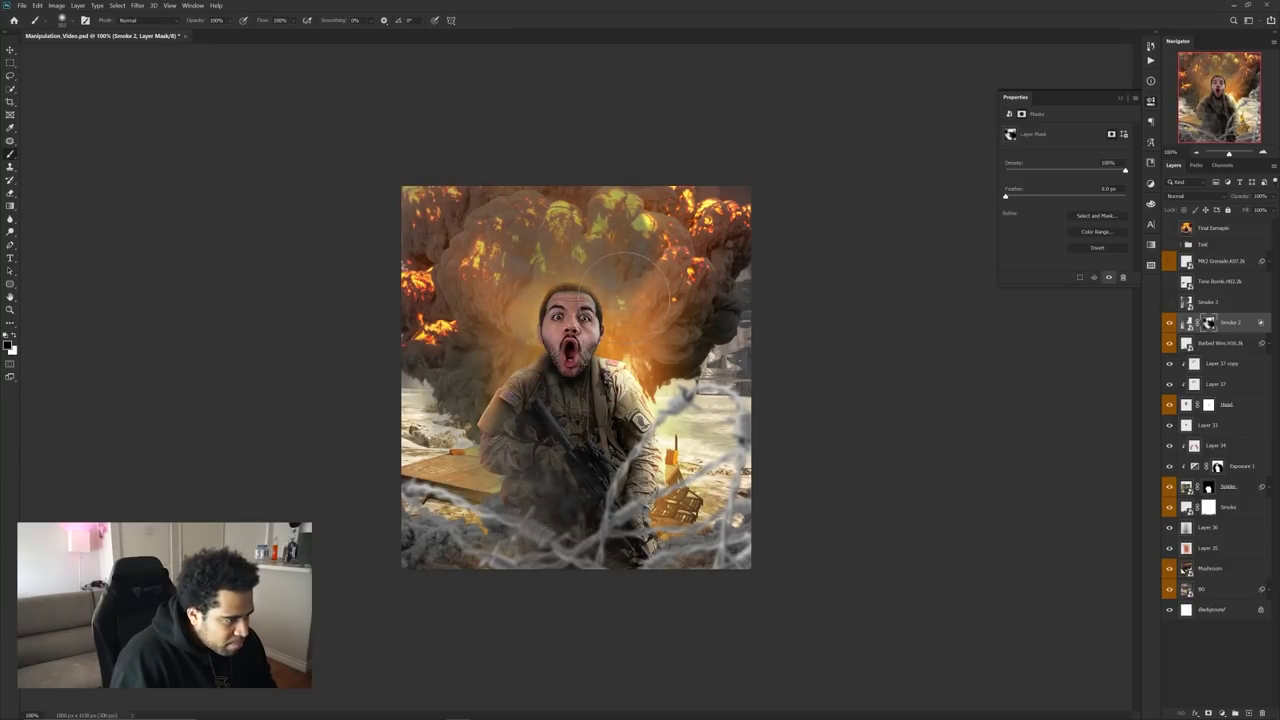
mouse_move(636, 290)
mouse_down()
mouse_move(565, 240)
mouse_move(607, 222)
mouse_up()
key(x)
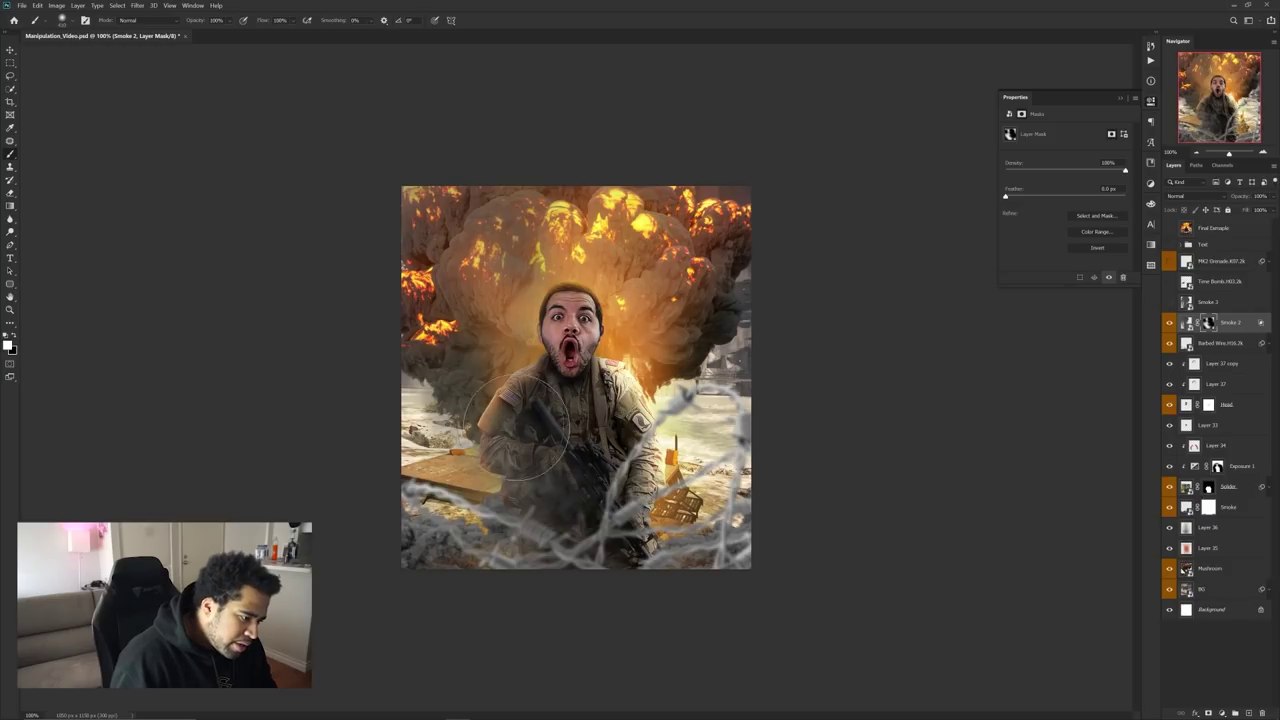
mouse_move(560, 428)
mouse_down()
mouse_move(432, 368)
mouse_move(663, 411)
mouse_up()
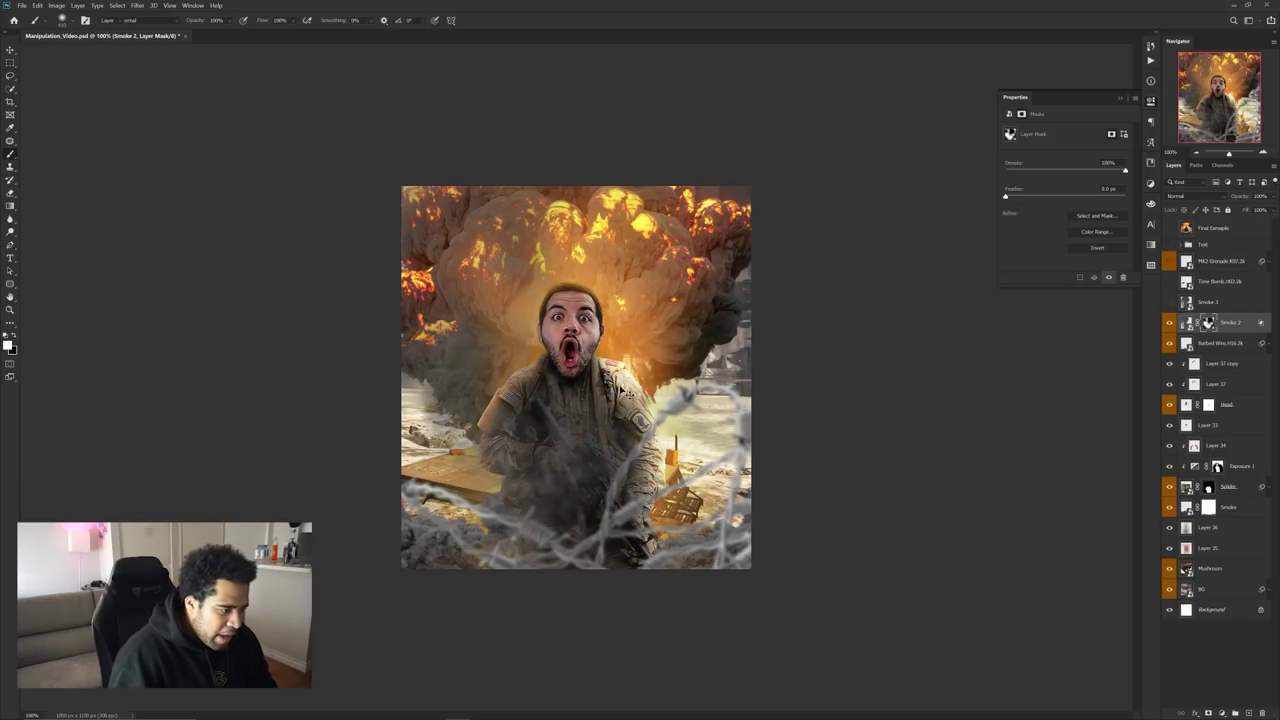
key(v)
key(ctrl+minus)
key(ctrl+plus)
key(c)
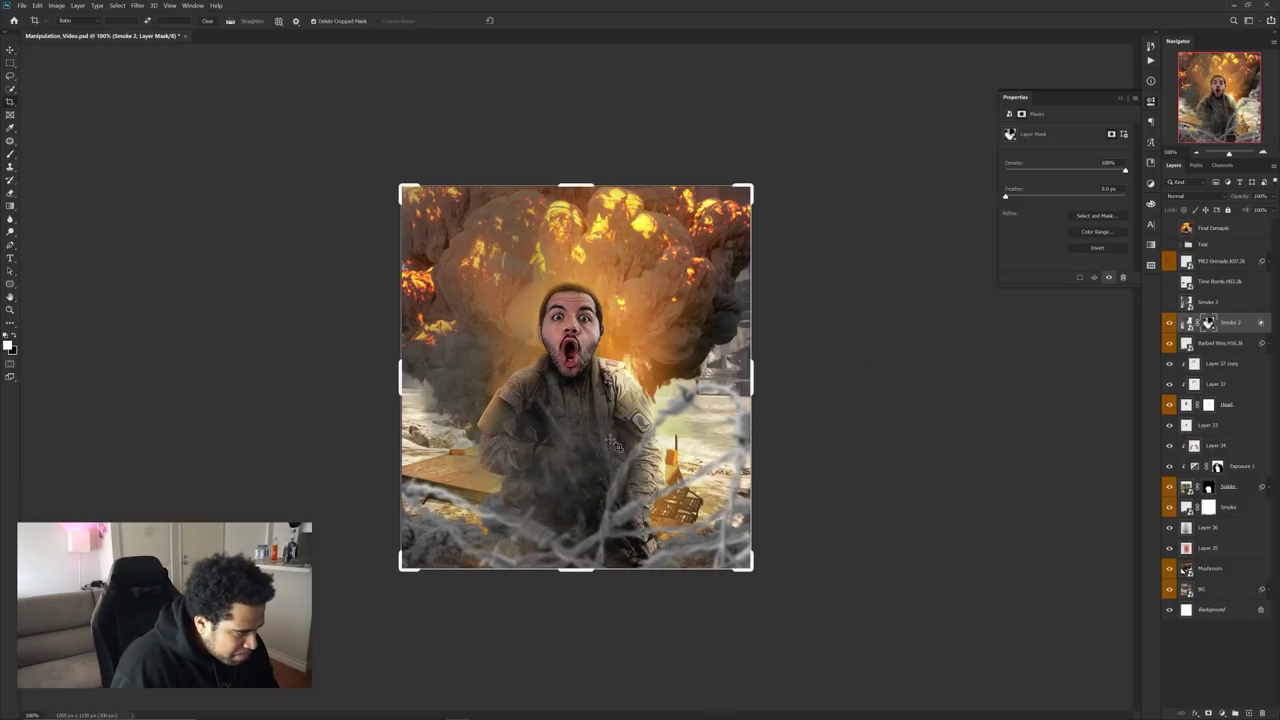
key(v)
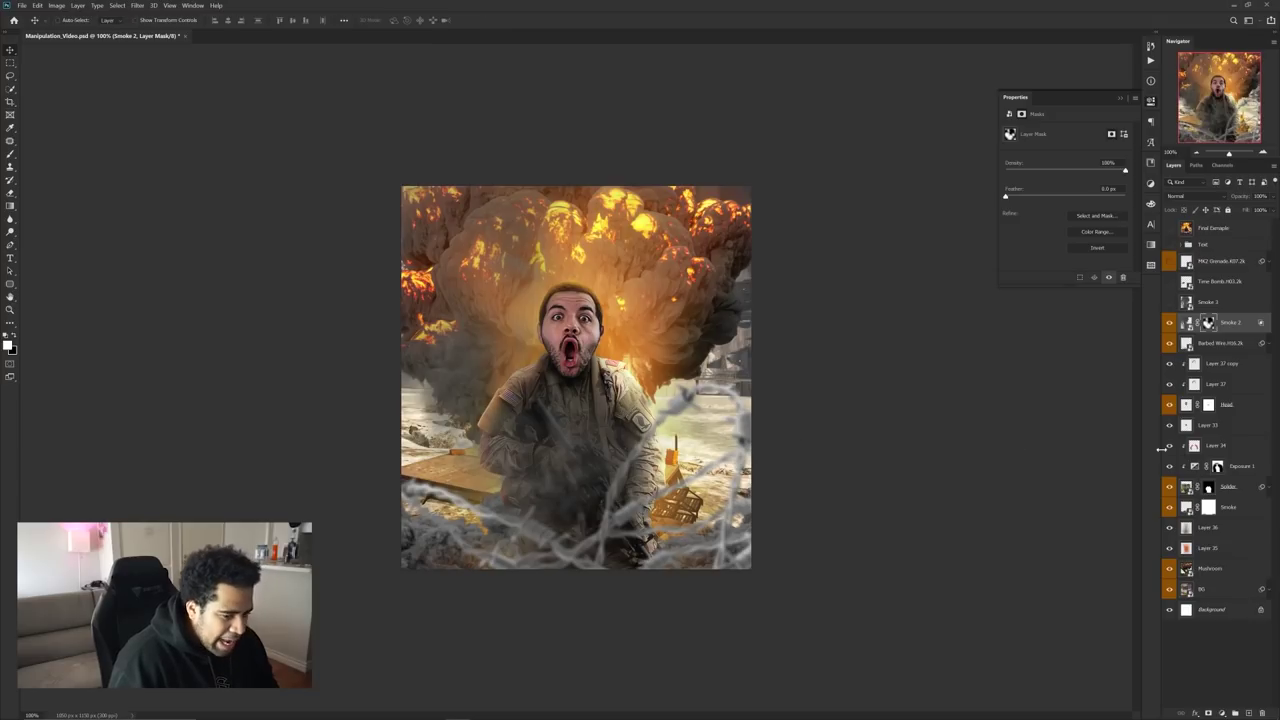
- Add a new layer above Smoke 2 and paint black along the poster's lower edge with a very large soft brush
click(1249, 714)
key(b)
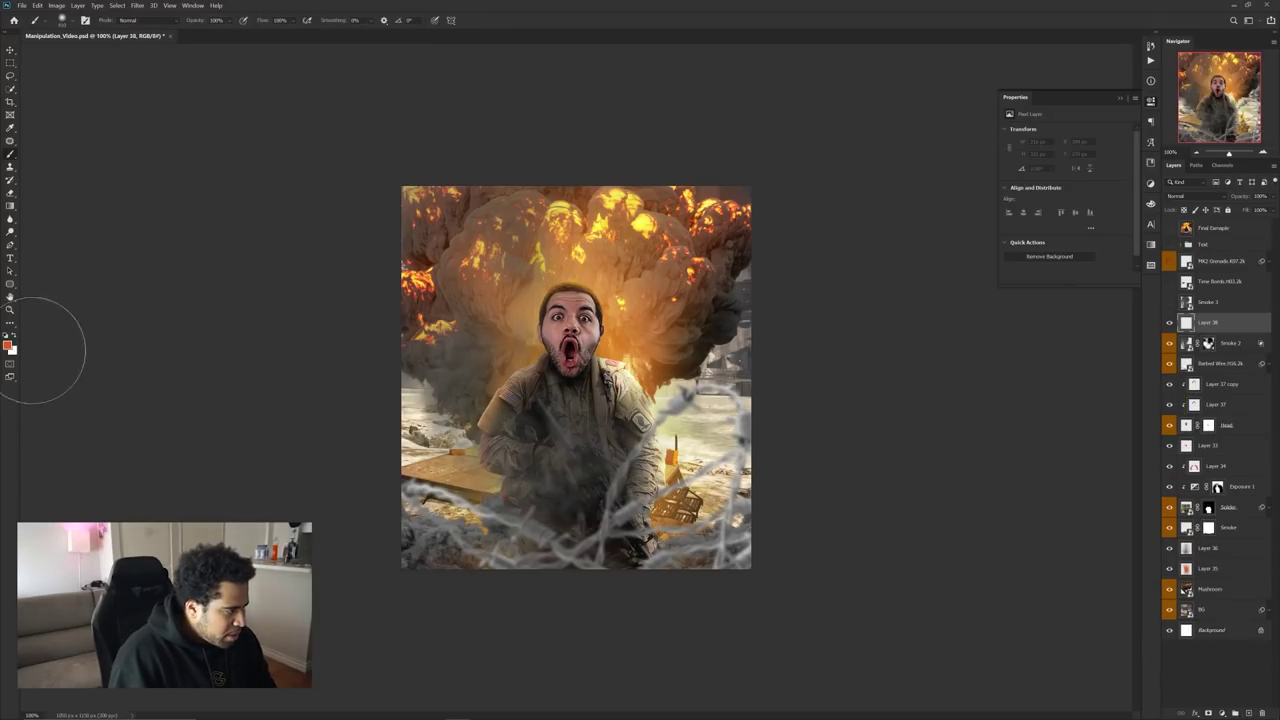
click(5, 335)
drag(583, 481, 703, 489)
key(bracketright)
key(bracketright)
key(bracketright)
key(bracketright)
key(bracketright)
key(bracketright)
key(bracketright)
key(bracketright)
key(bracketright)
key(bracketright)
key(ctrl+z)
key(bracketleft)
key(bracketleft)
key(bracketleft)
key(bracketleft)
drag(457, 640, 768, 674)
mouse_move(370, 609)
mouse_down()
mouse_move(828, 656)
mouse_move(909, 623)
mouse_up()
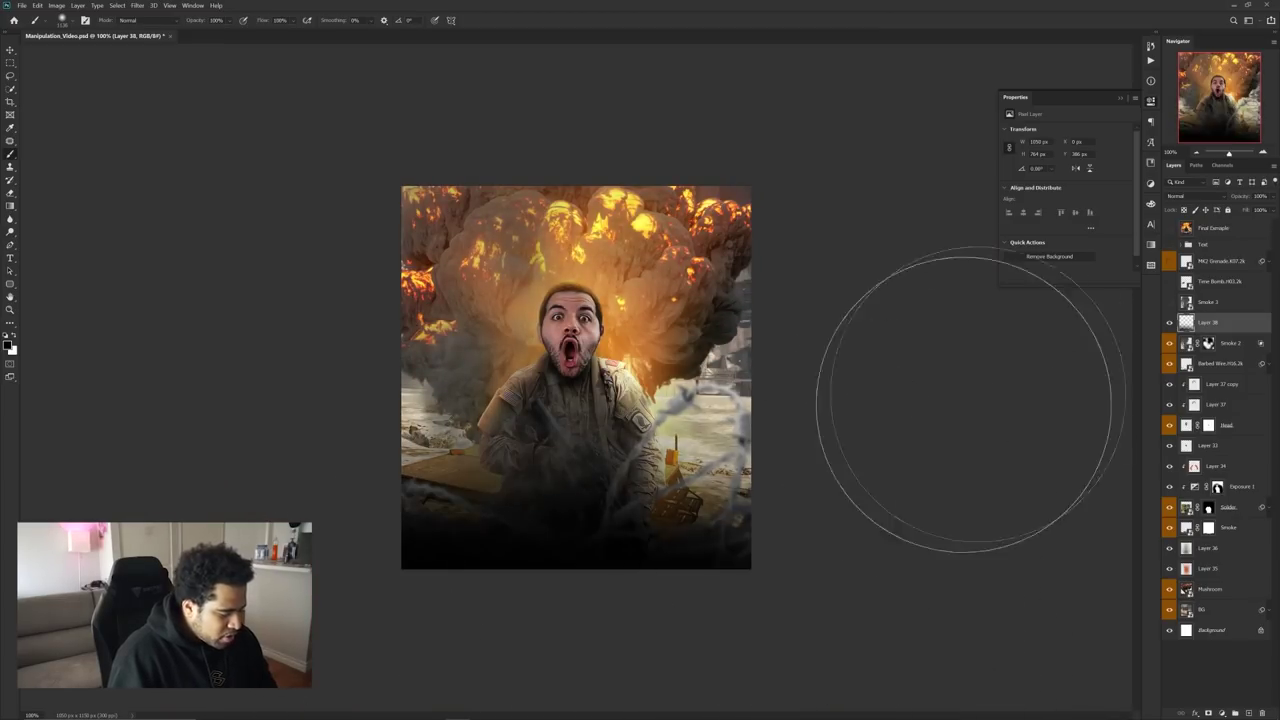
- Reduce the black shading layer's opacity to 40% and flip it horizontally
key(v)
drag(1261, 212, 1242, 210)
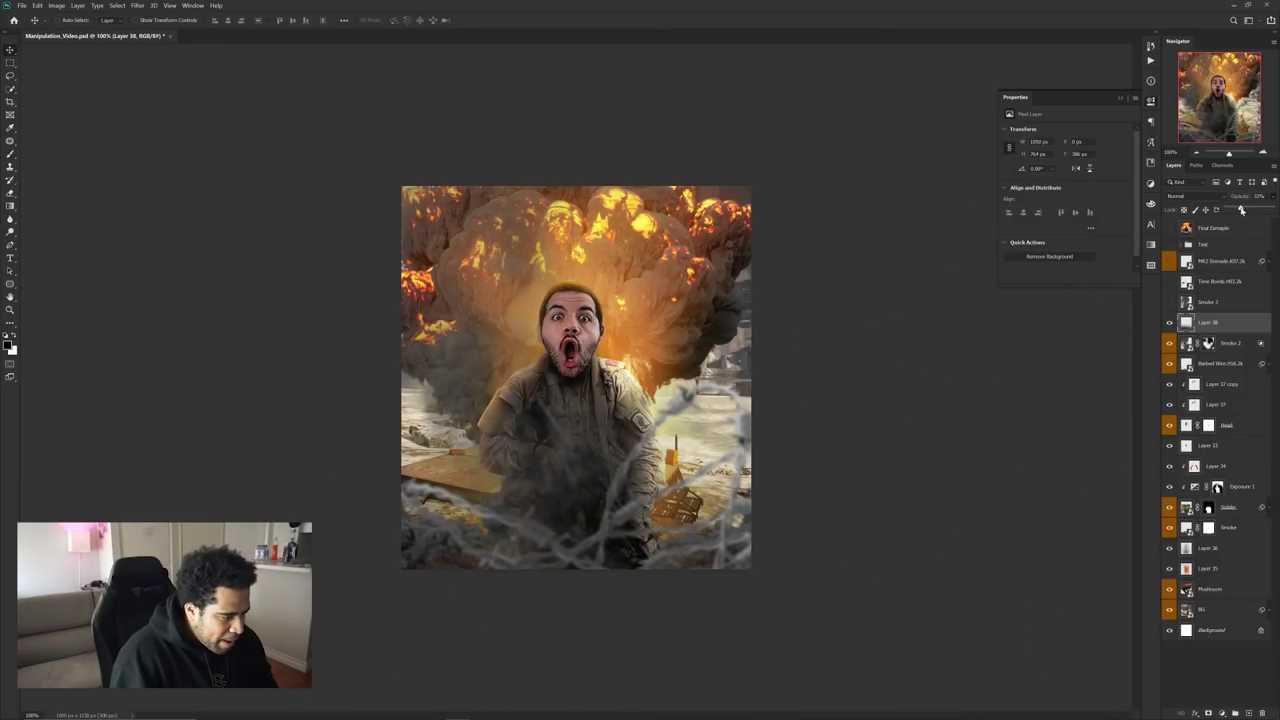
key(ctrl+t)
right_click(569, 556)
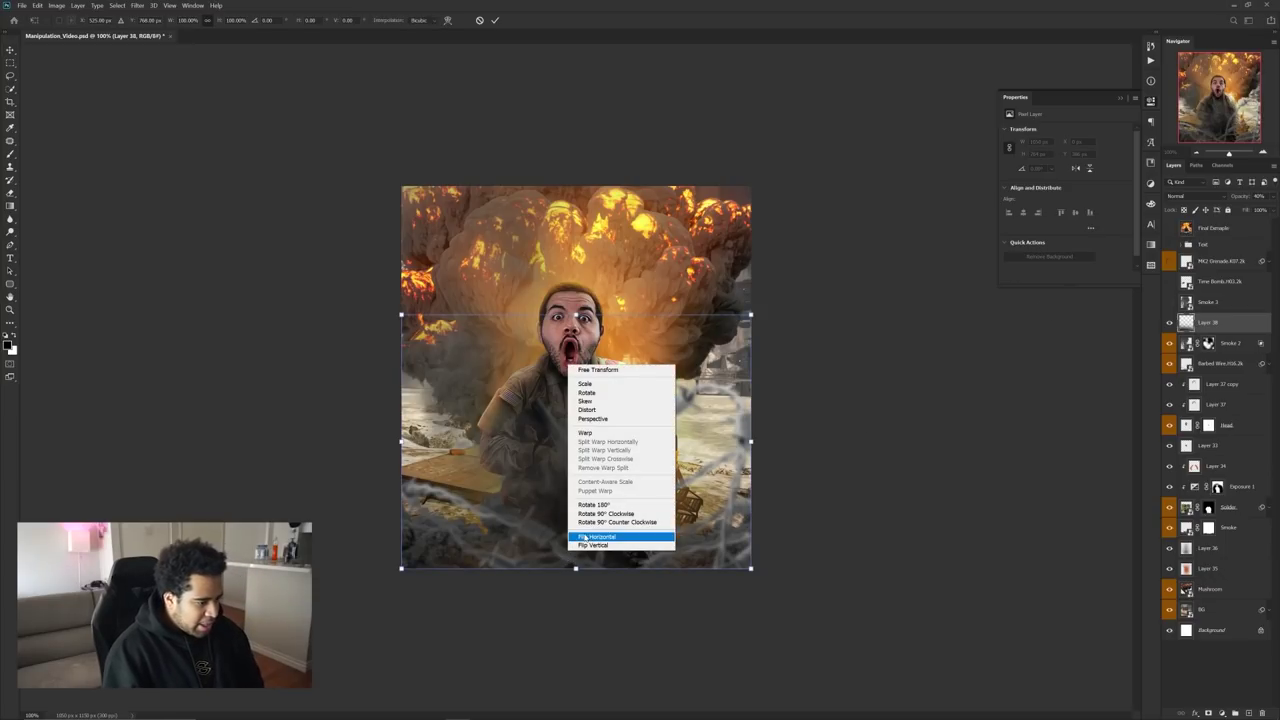
click(600, 538)
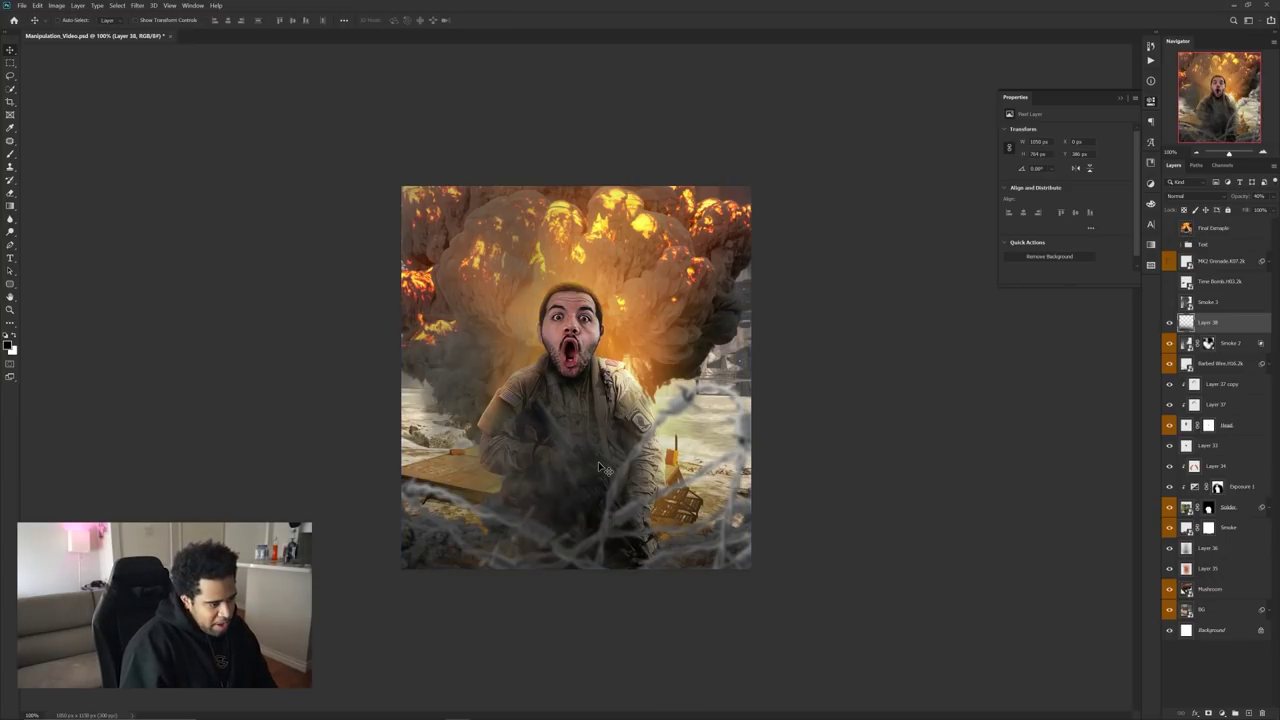
key(Return)
key(f)
key(f)
key(f)
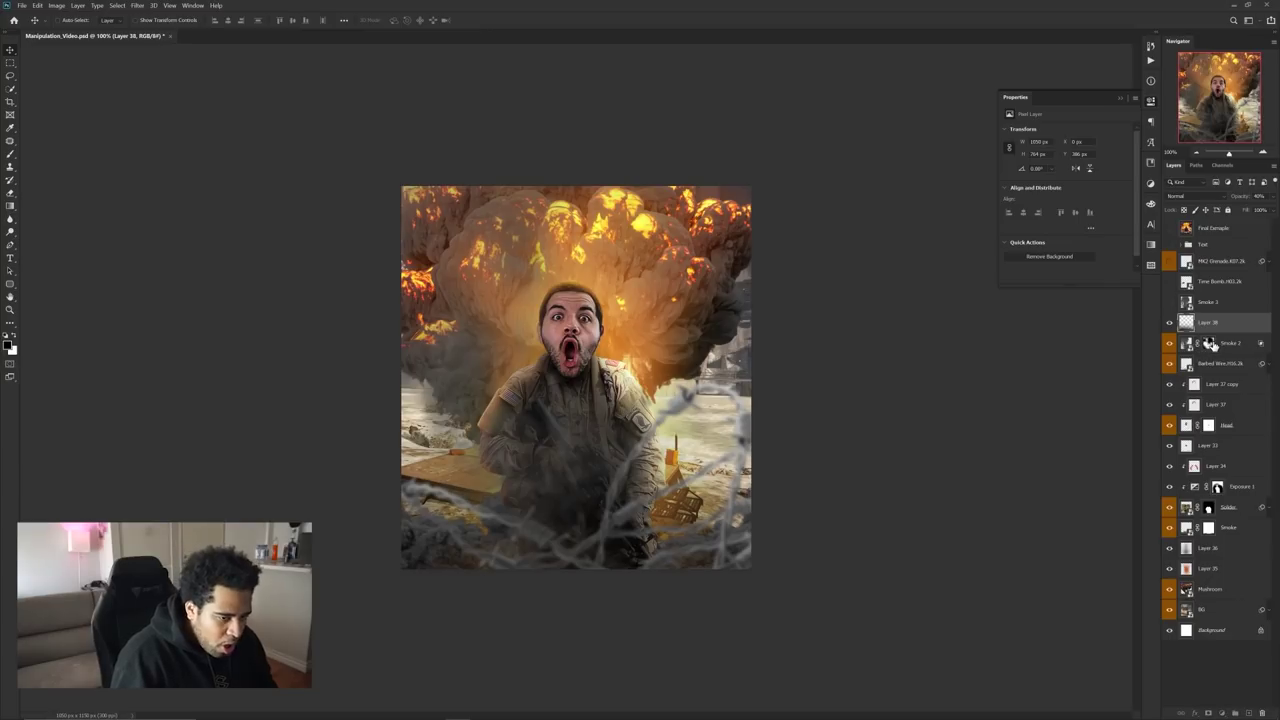
- Paint black on the Smoke 2 mask to clear the smoke from the soldier's torso and rifle
click(1209, 343)
key(b)
key(x)
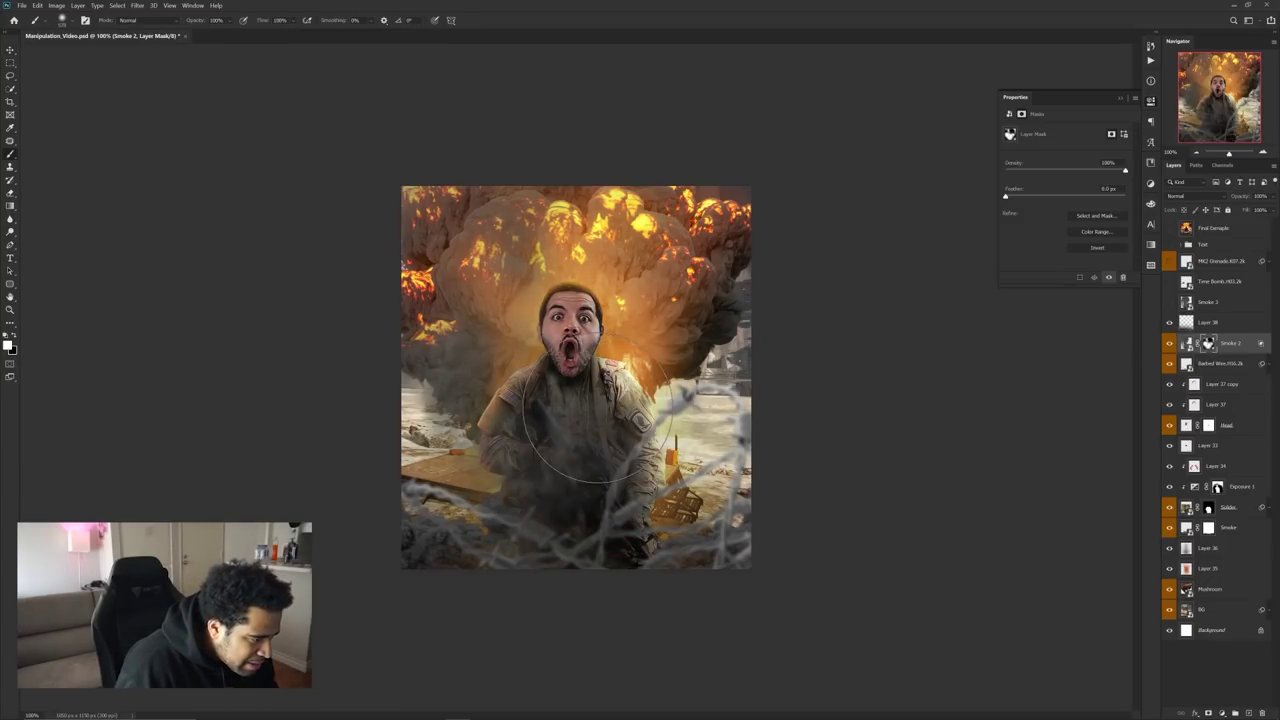
mouse_move(590, 425)
mouse_down()
mouse_move(584, 445)
mouse_move(560, 420)
mouse_up()
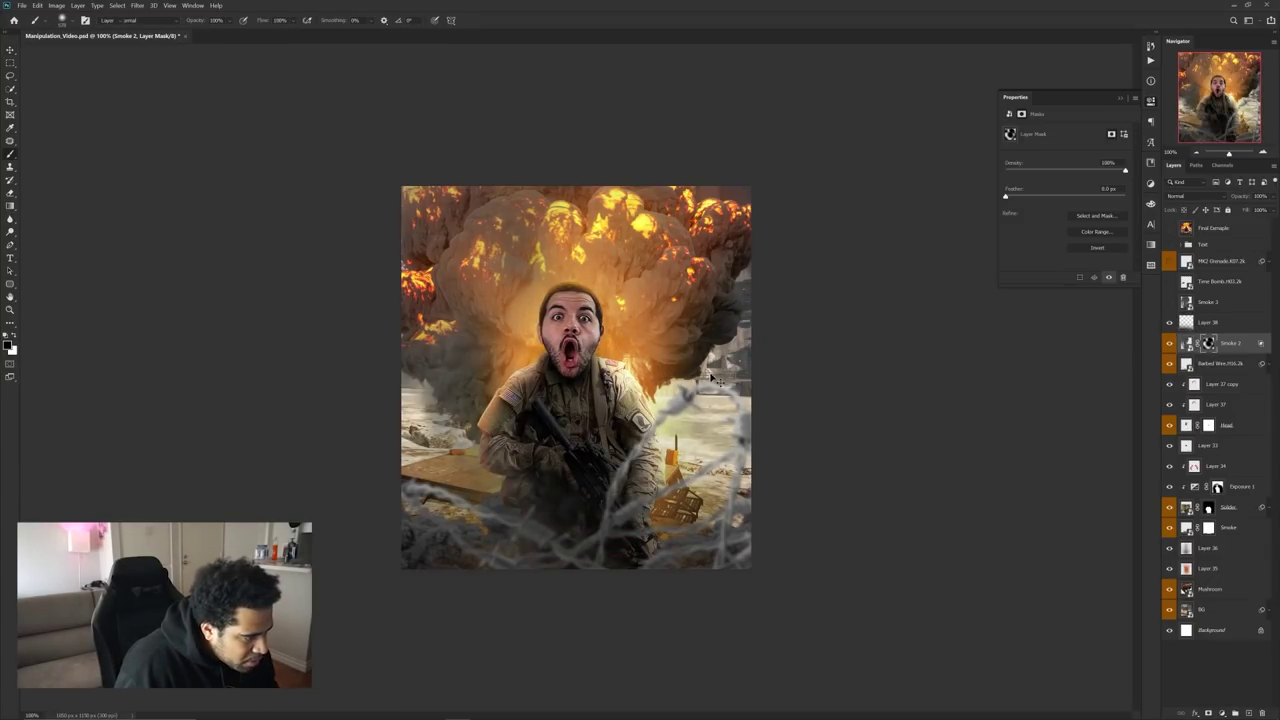
key(f)
drag(709, 458, 797, 384)
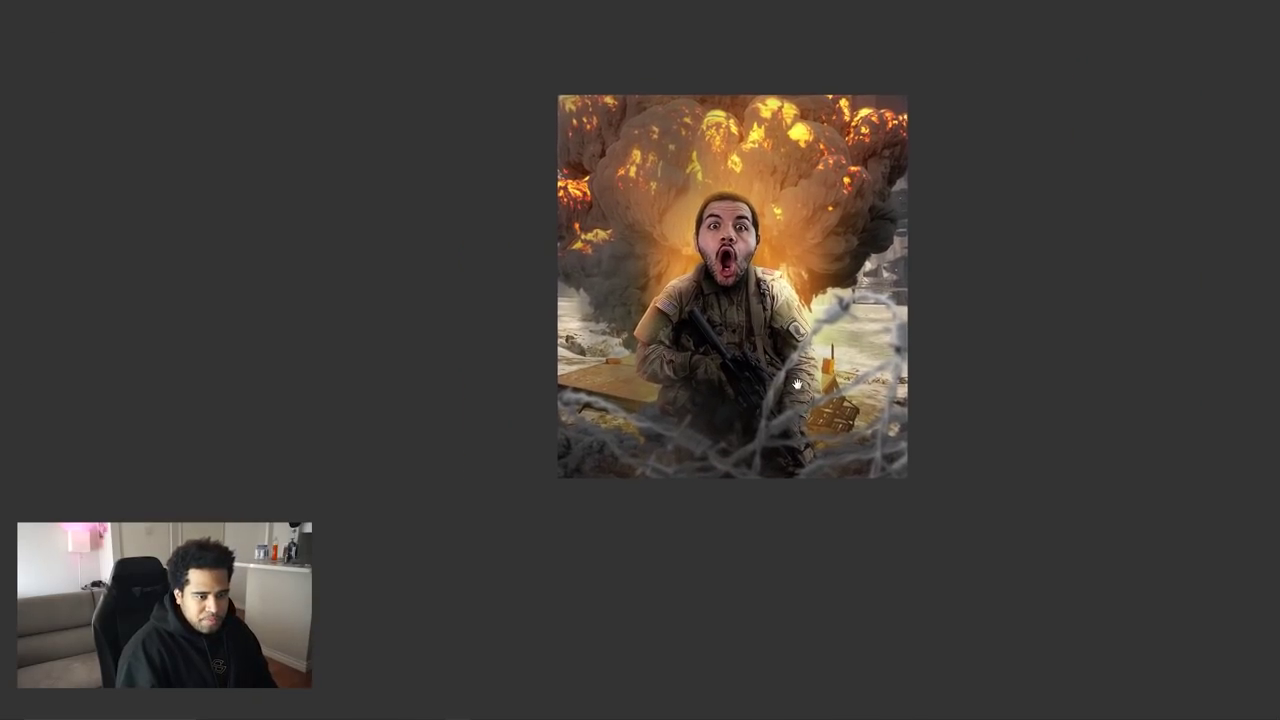
key(f)
scroll(628, 419, up, 1)
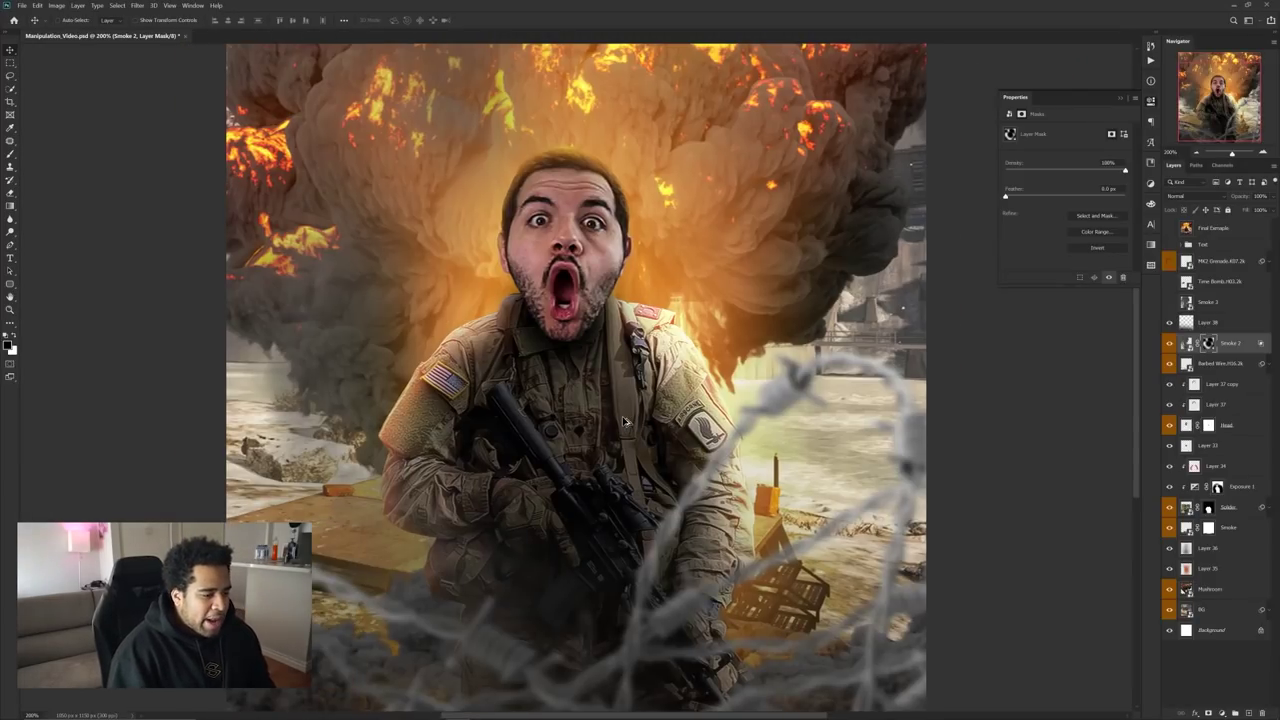
- On a new layer above Layer 38, stamp black debris around the soldier with a brush from the Align Update set and reposition it
click(1210, 322)
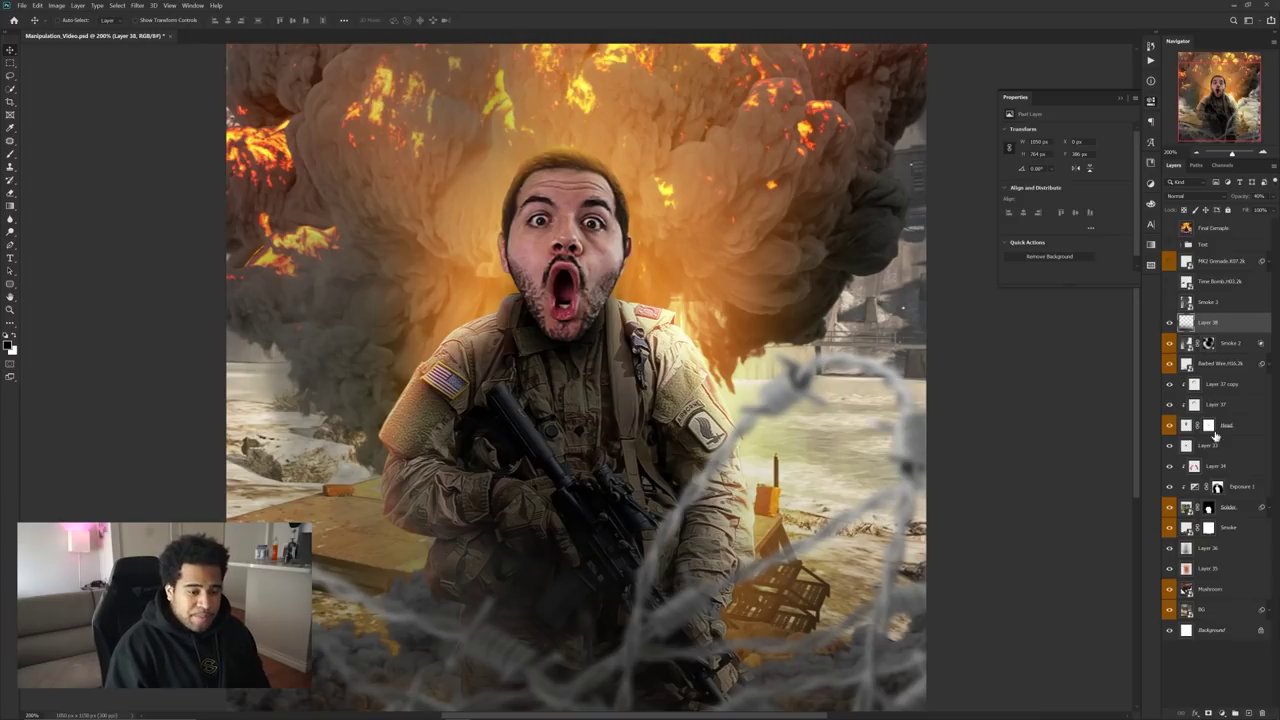
click(1250, 712)
key(b)
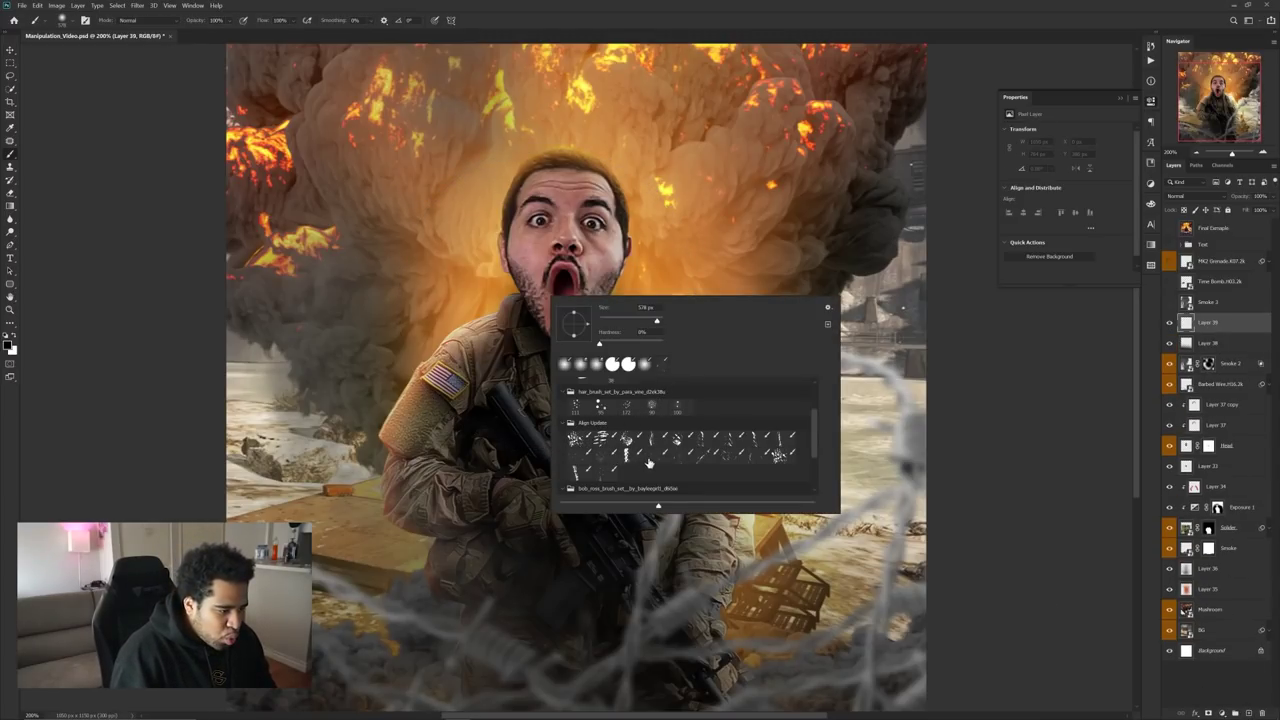
click(575, 454)
click(451, 305)
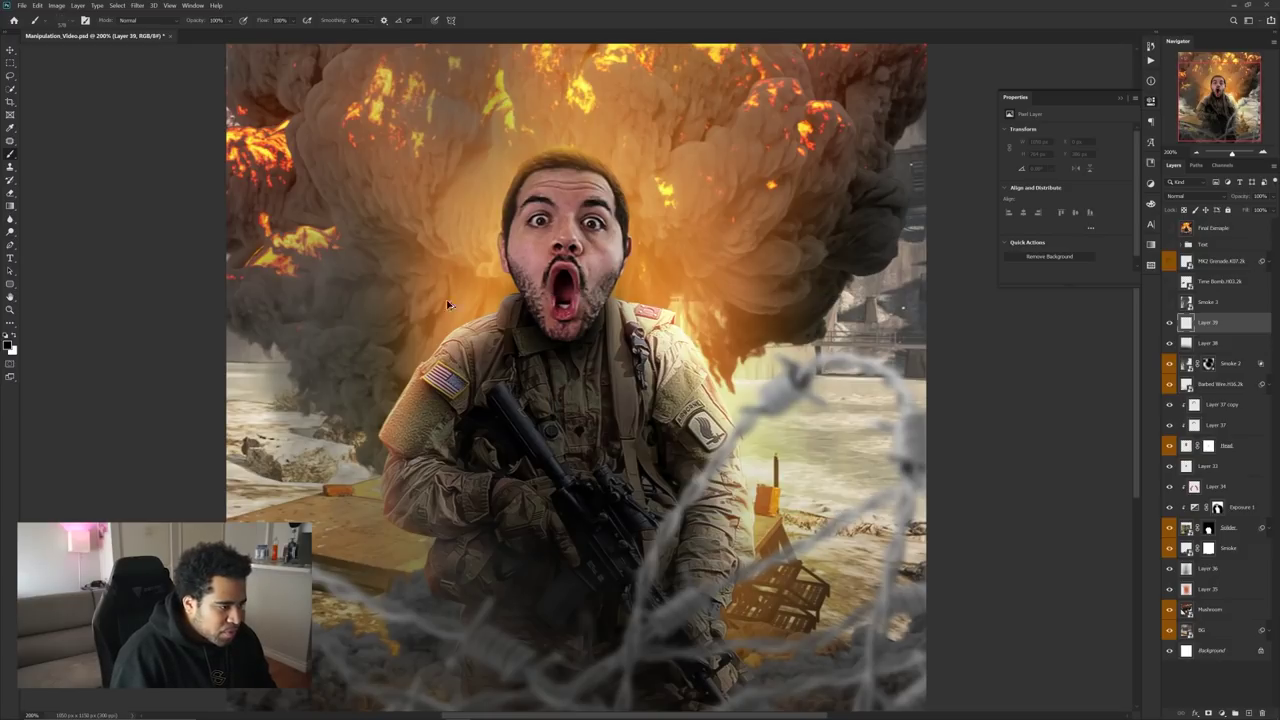
key(ctrl+minus)
key(ctrl+minus)
key(ctrl+minus)
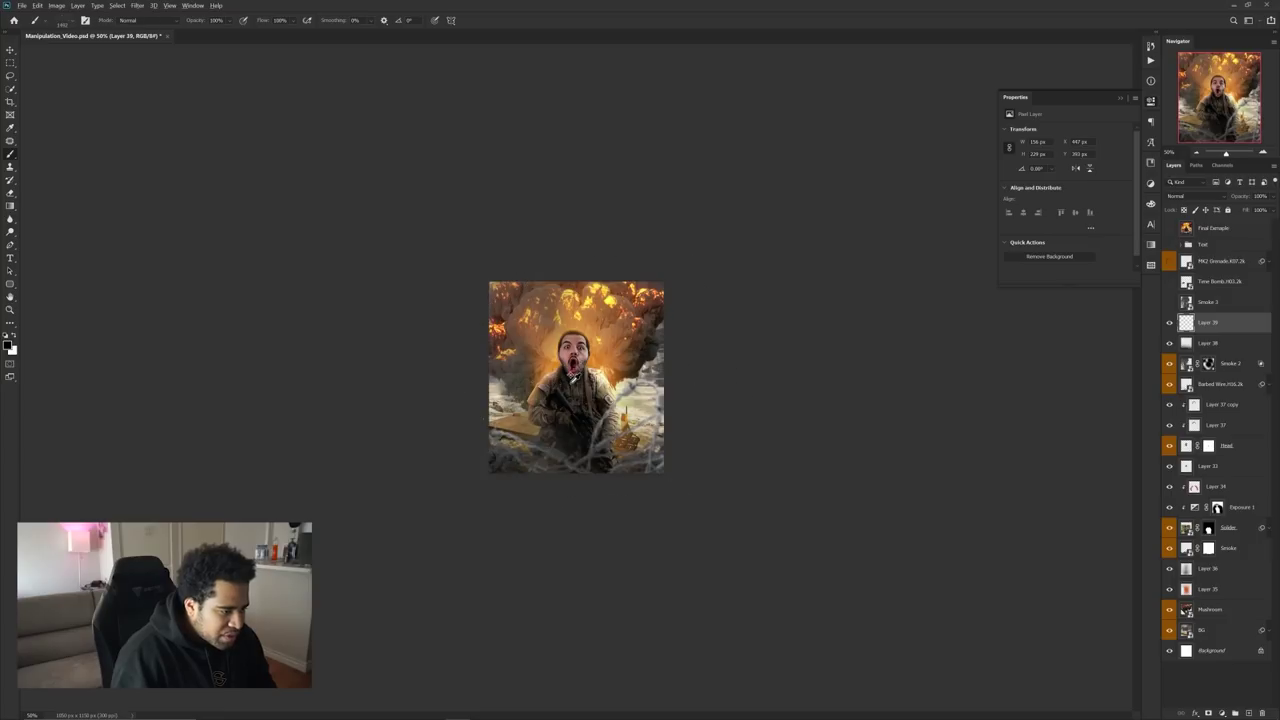
key(ctrl+plus)
key(ctrl+plus)
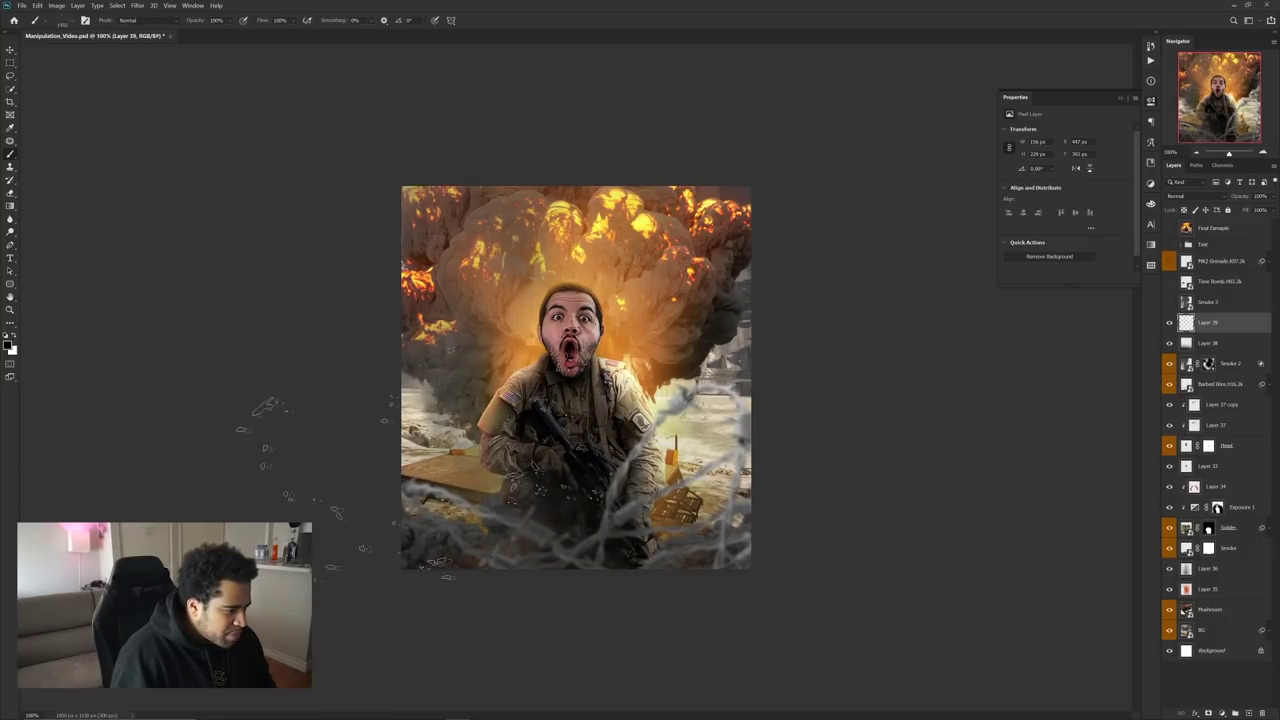
click(600, 398)
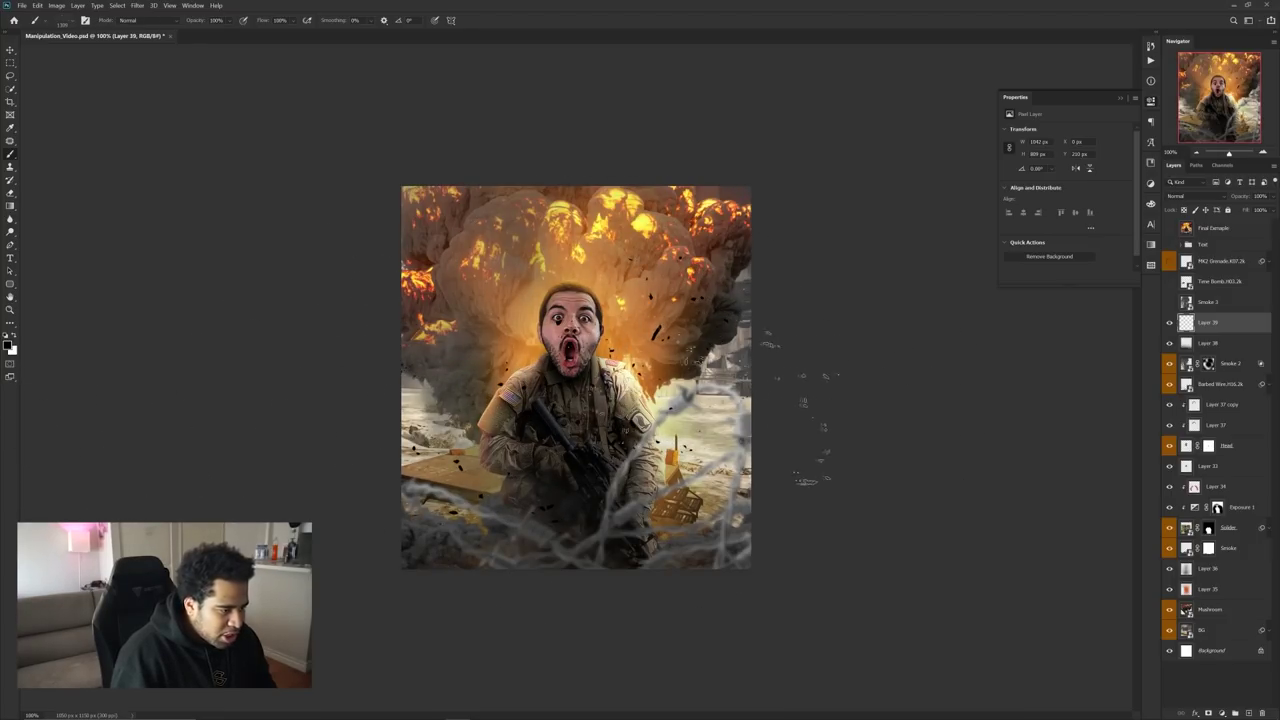
key(v)
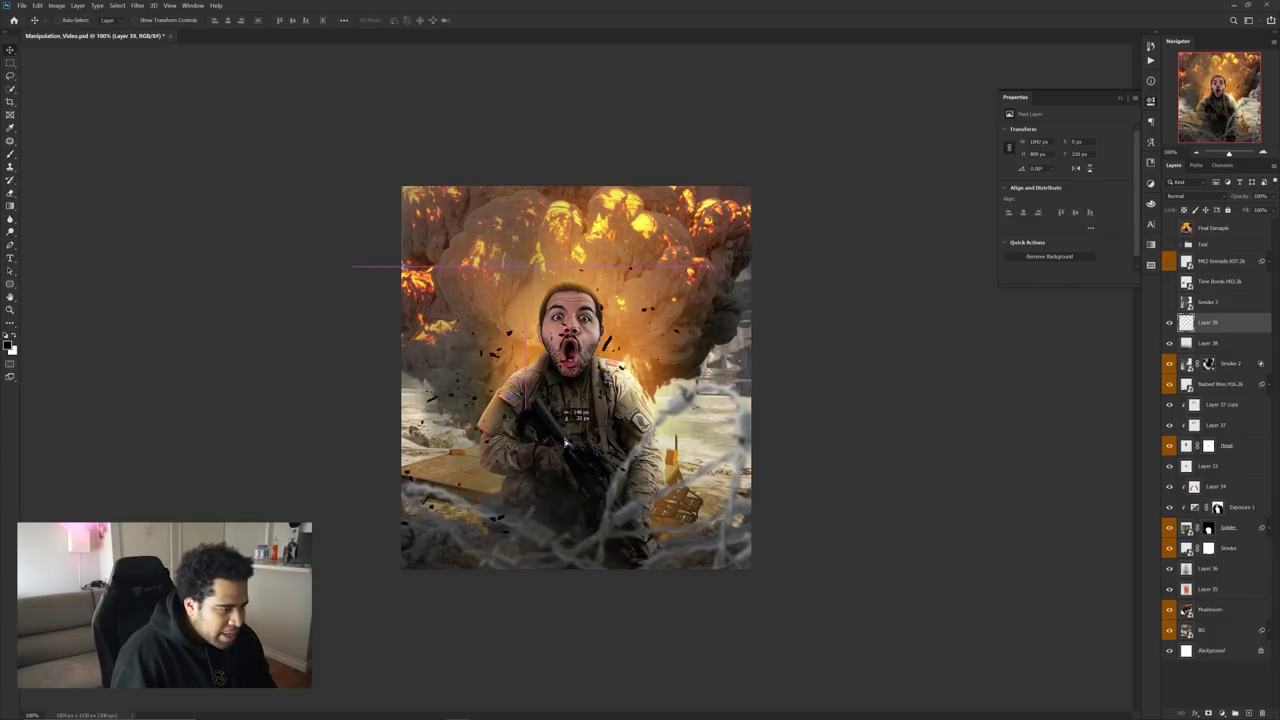
- Apply a Gaussian Blur to the debris layer
click(138, 6)
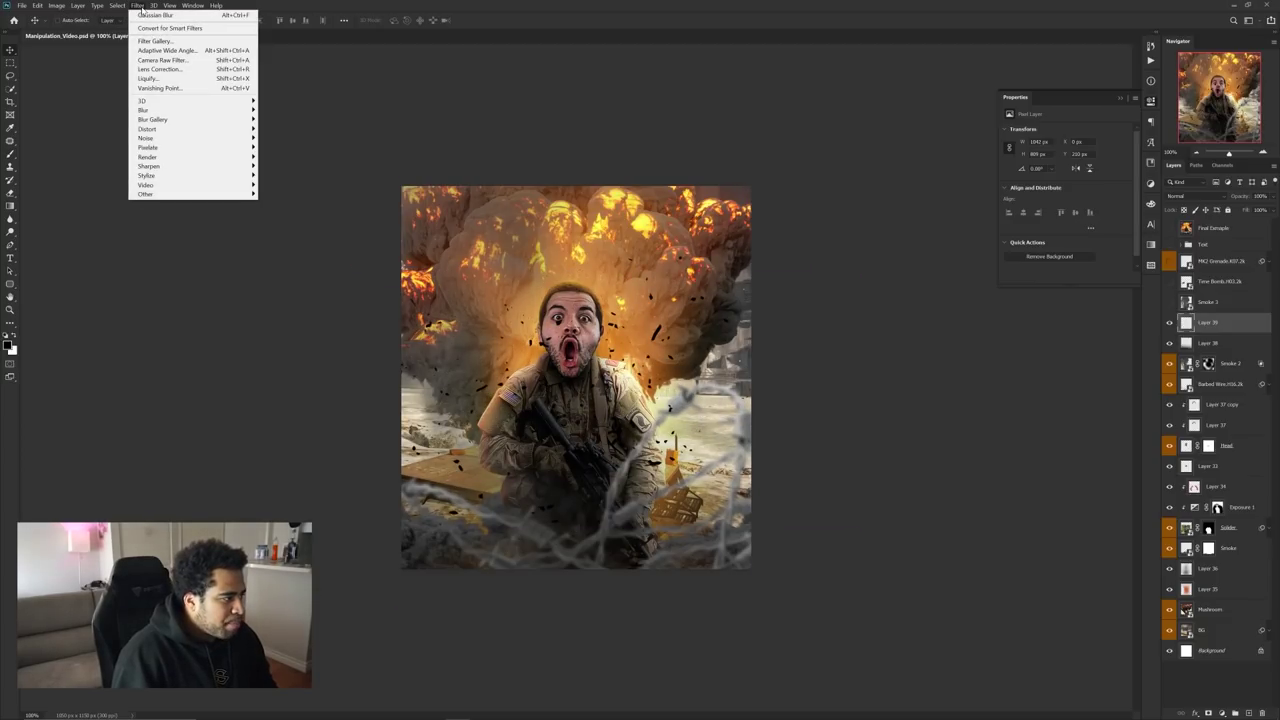
mouse_move(200, 110)
click(295, 150)
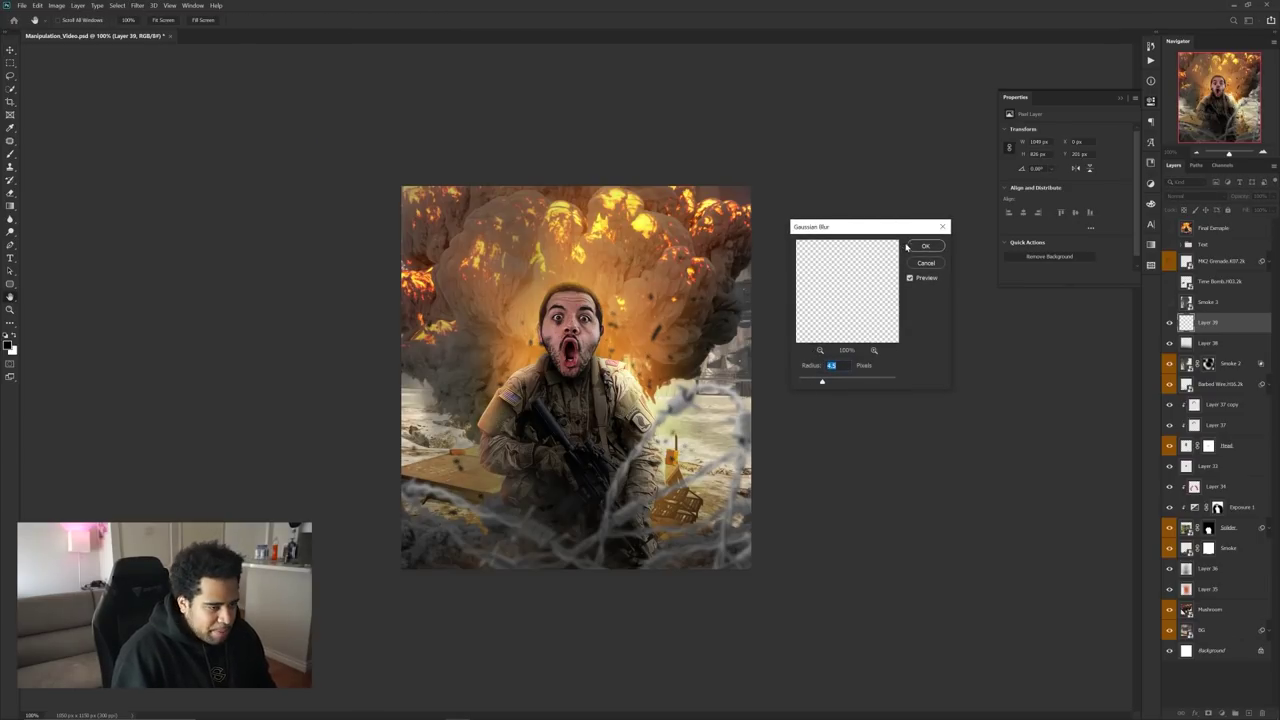
click(925, 246)
- Scale the blurred debris layer up to about 122% around its center
scroll(550, 344, up, 2)
key(ctrl+t)
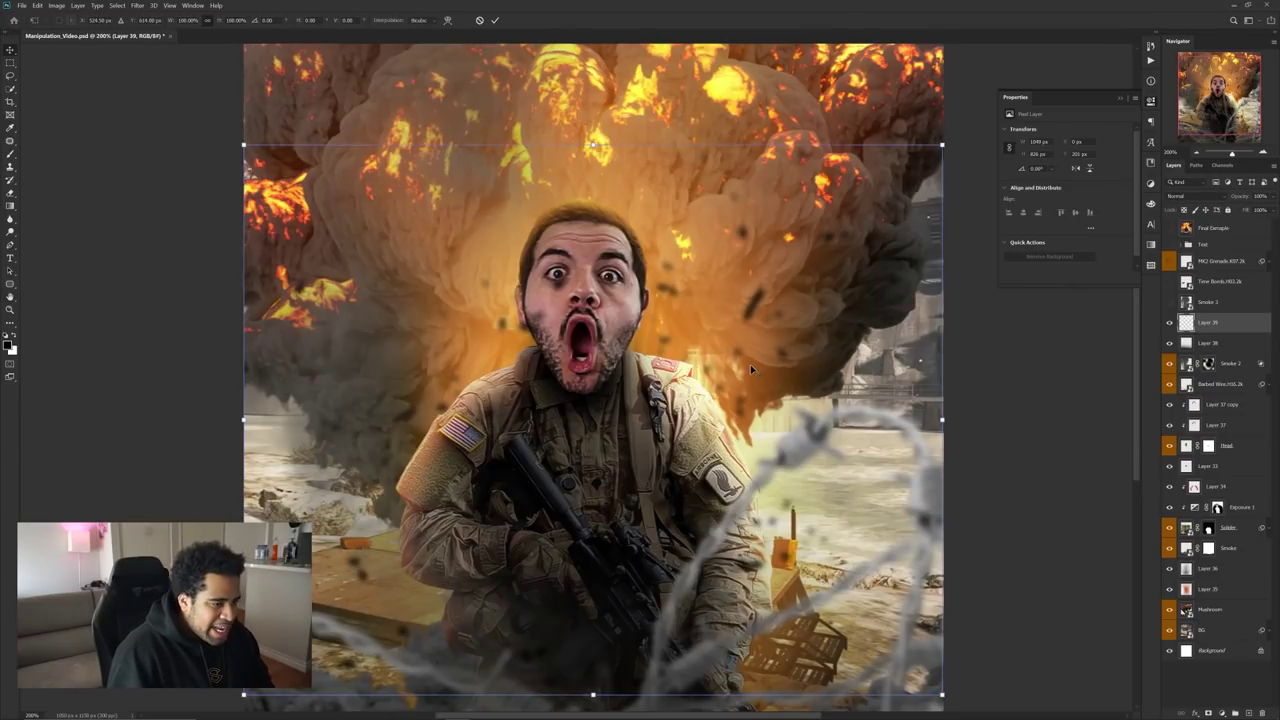
drag(944, 420, 1022, 411)
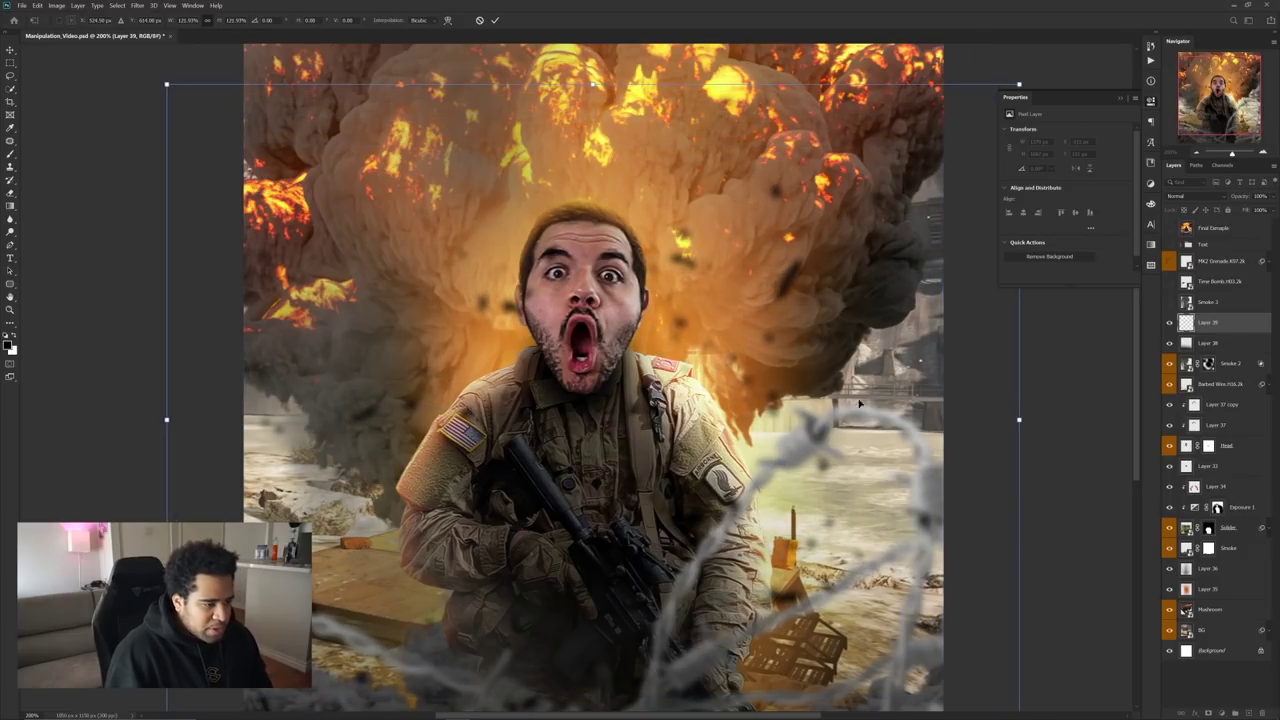
key(Return)
scroll(795, 405, down, 2)
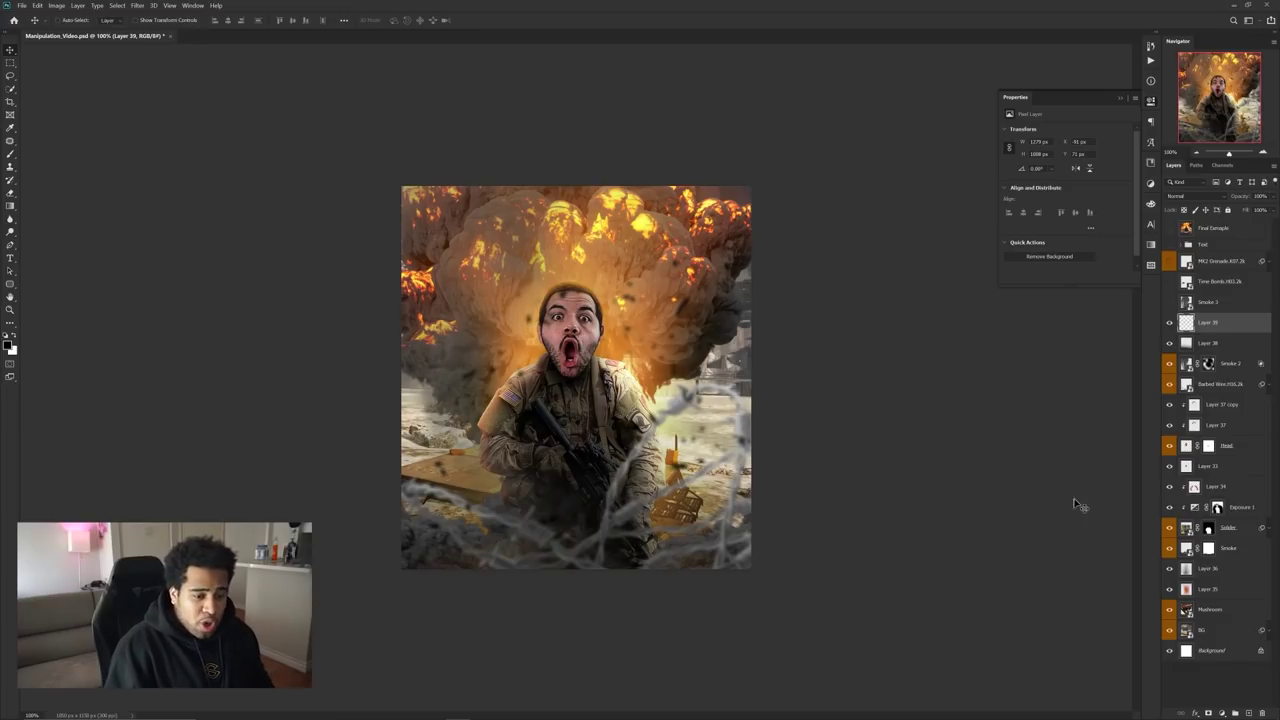
- Add a layer mask to the debris layer and use a soft black brush to remove debris from the face and upper body
click(1208, 710)
key(b)
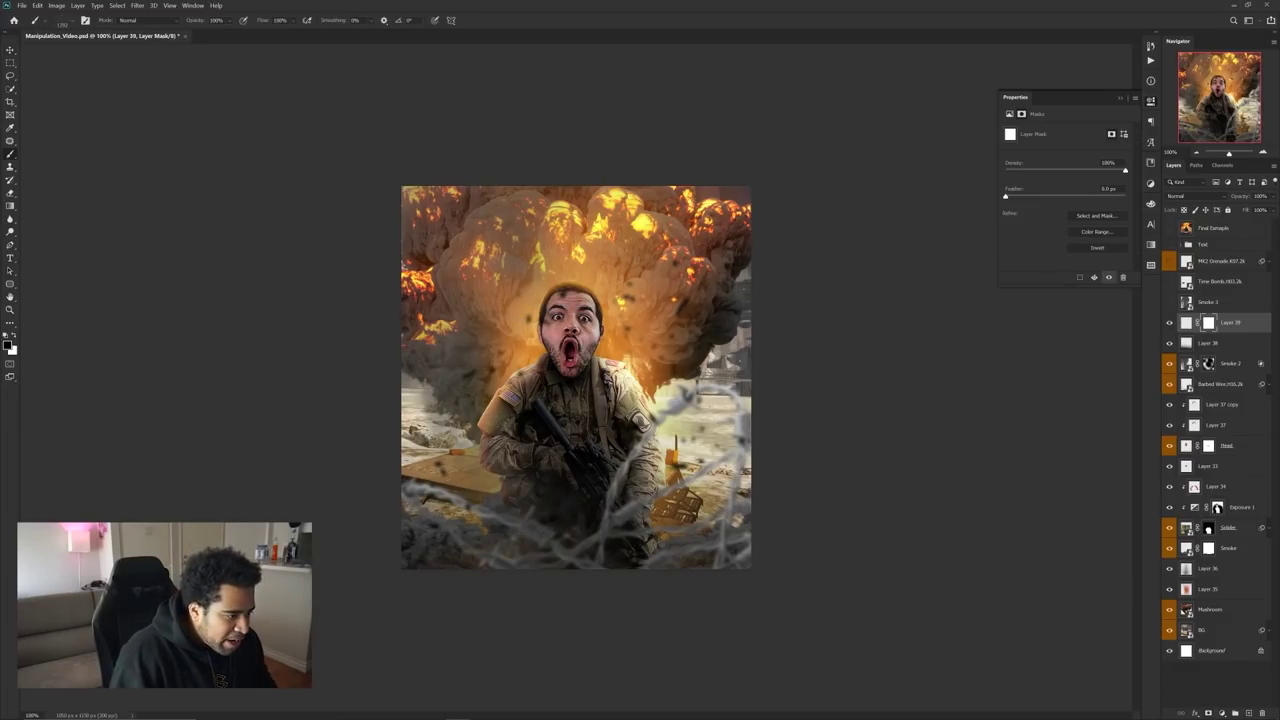
right_click(556, 330)
click(641, 397)
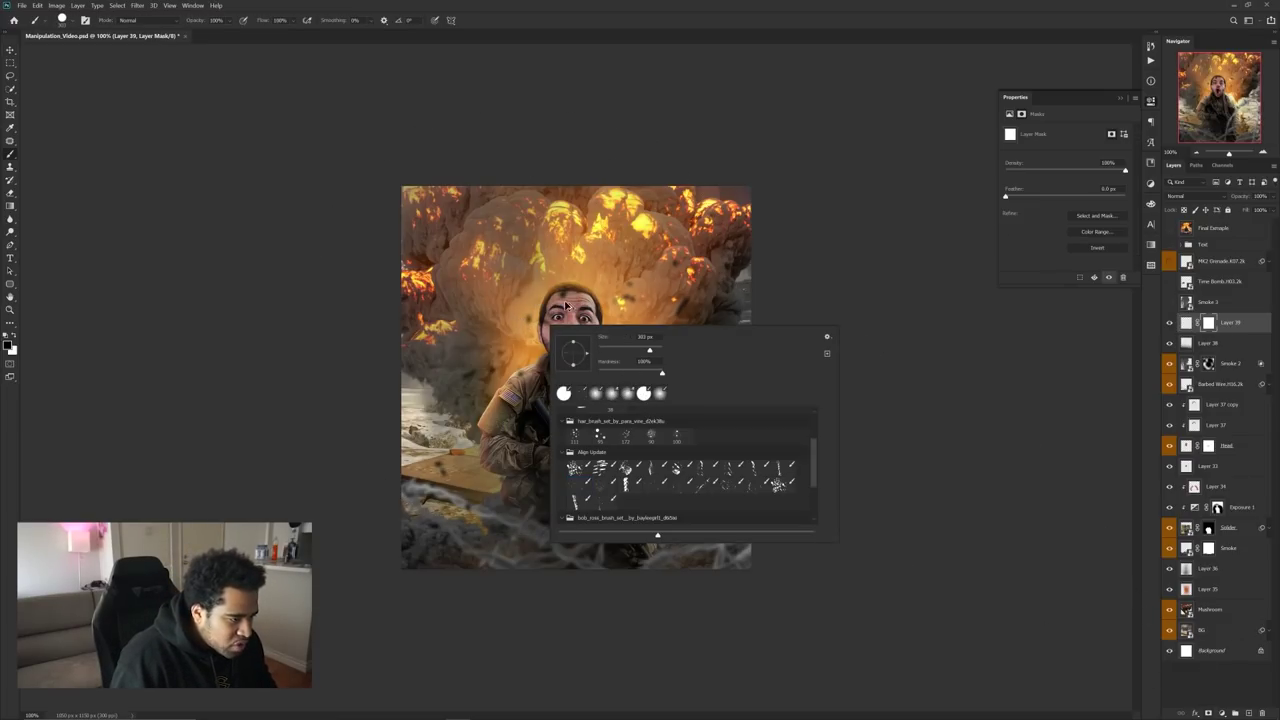
click(566, 302)
drag(563, 386, 570, 344)
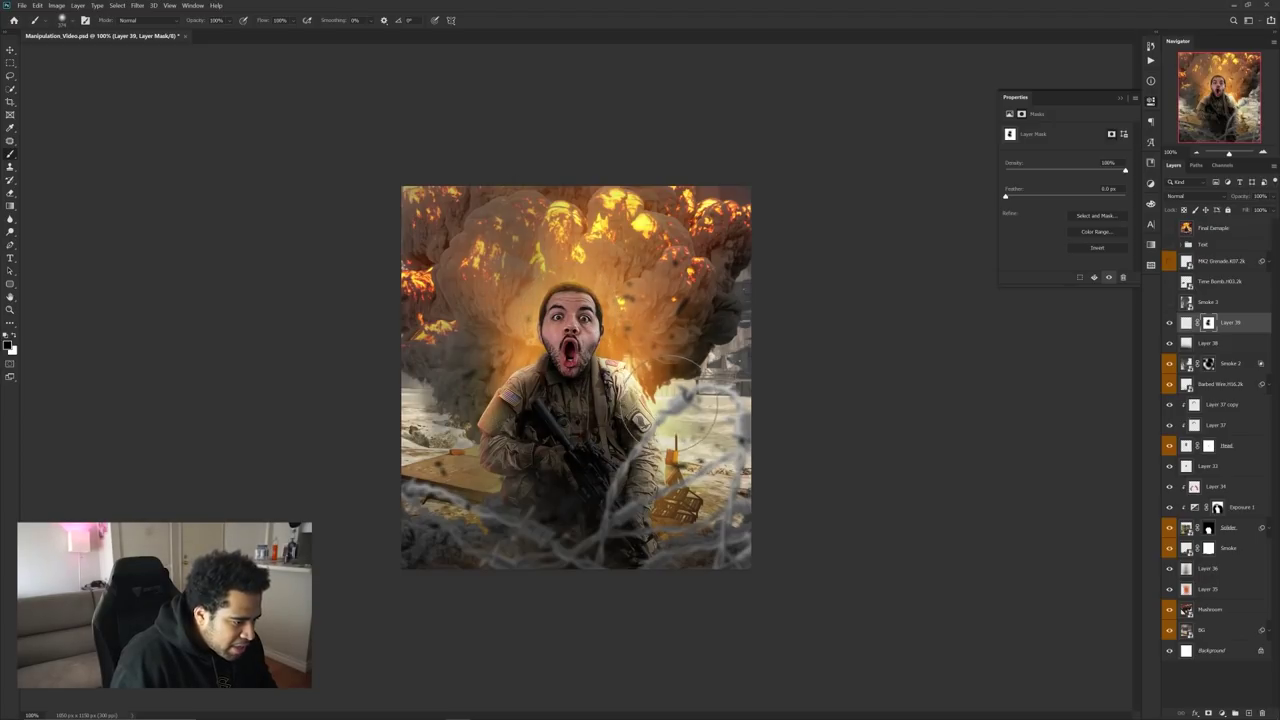
key(v)
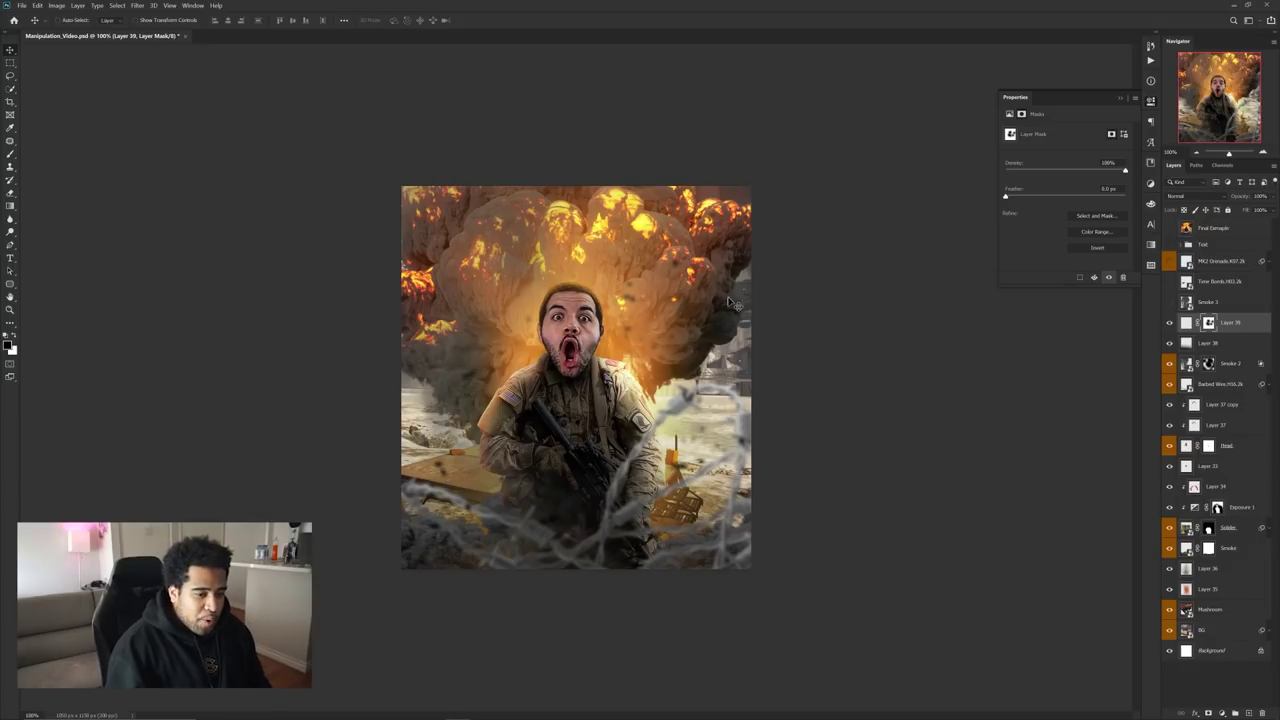
- Duplicate the masked debris layer and move the copy up and to the right
key(ctrl+j)
drag(622, 345, 618, 275)
key(b)
mouse_move(688, 345)
mouse_down()
mouse_move(645, 348)
mouse_move(628, 308)
mouse_up()
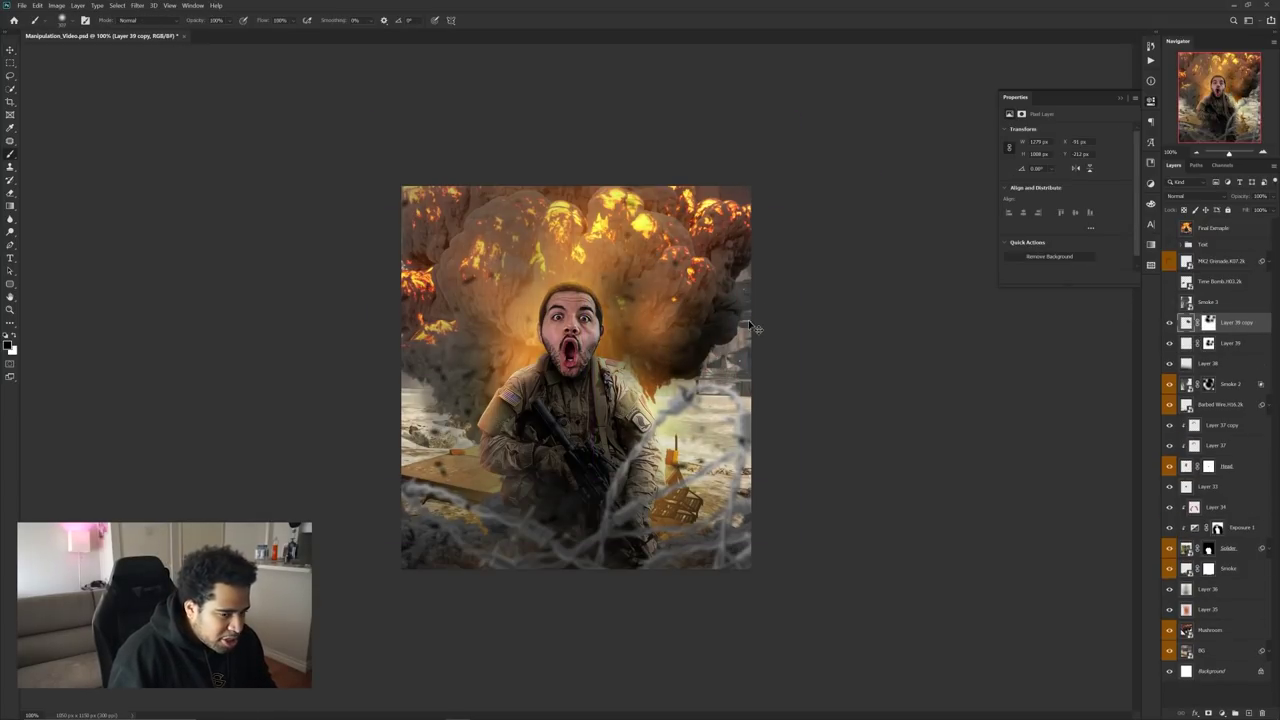
key(ctrl+z)
key(ctrl+z)
- Paint black on the duplicated debris layer's mask to remove the particles beside the head
click(1208, 323)
drag(680, 340, 662, 334)
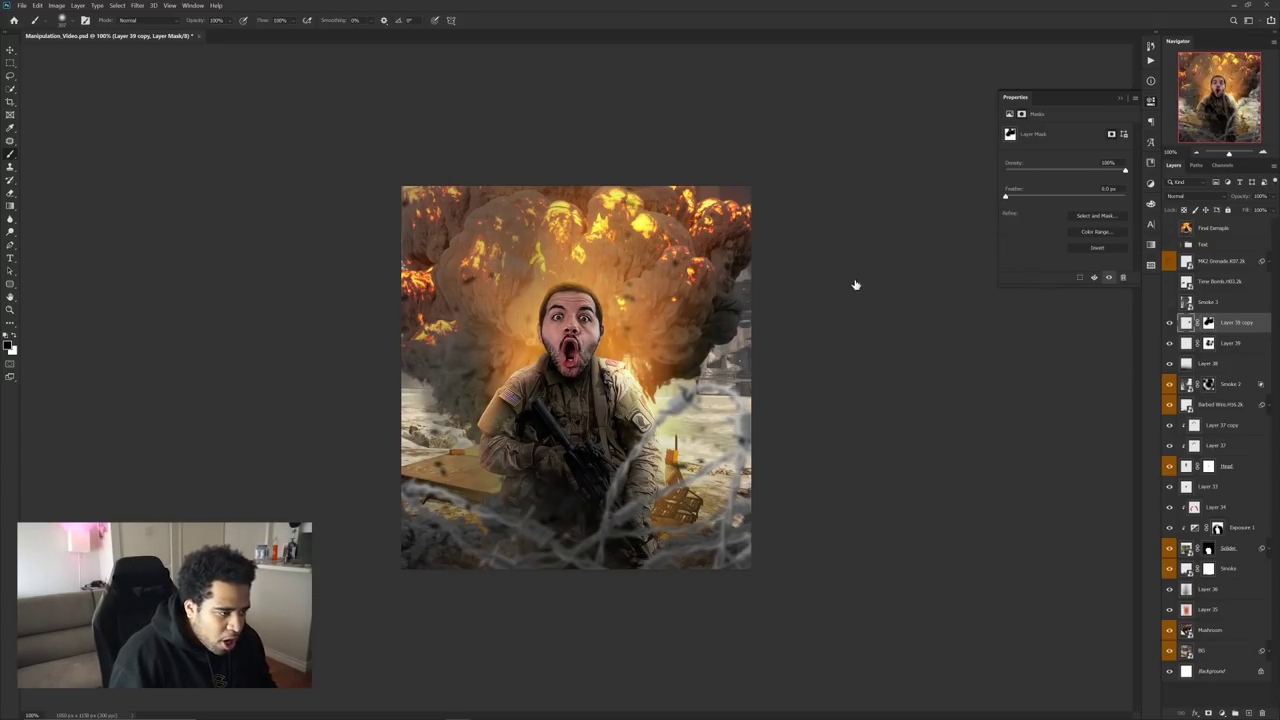
- Add a dark orange Color Overlay (#7d360b) to the duplicated debris layer
double_click(1250, 322)
click(836, 290)
click(1040, 192)
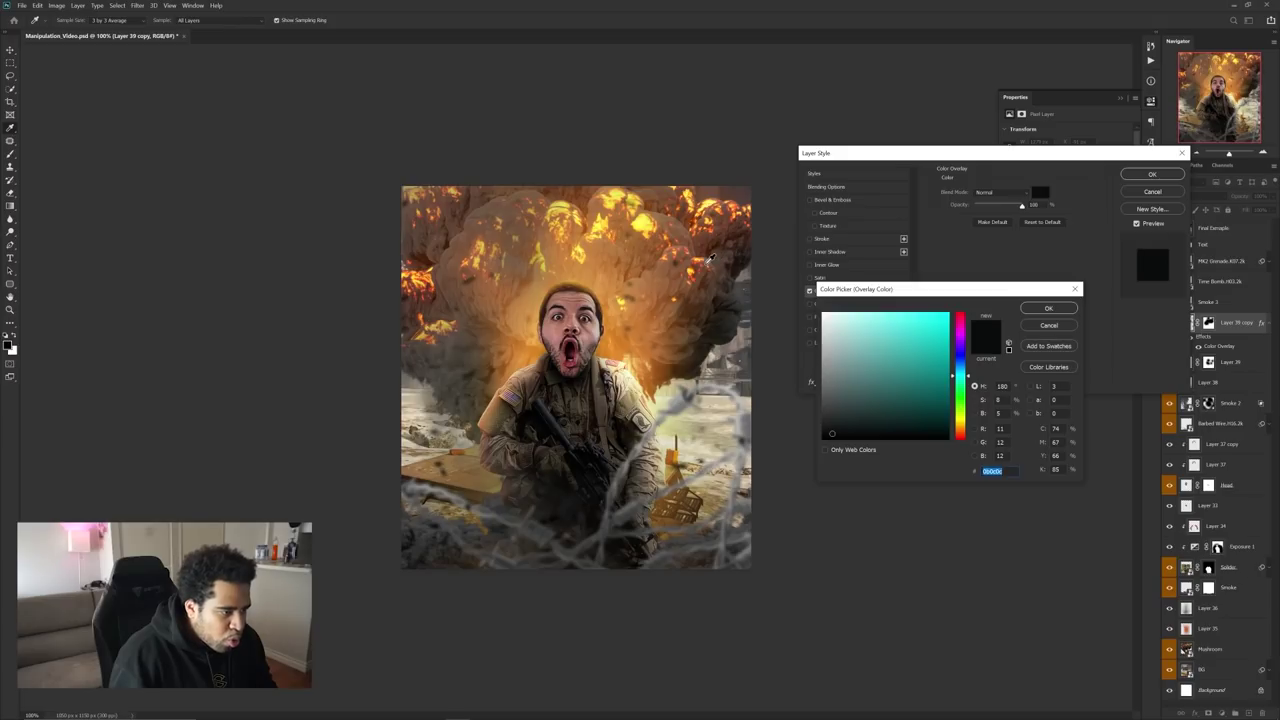
click(707, 262)
drag(916, 349, 937, 377)
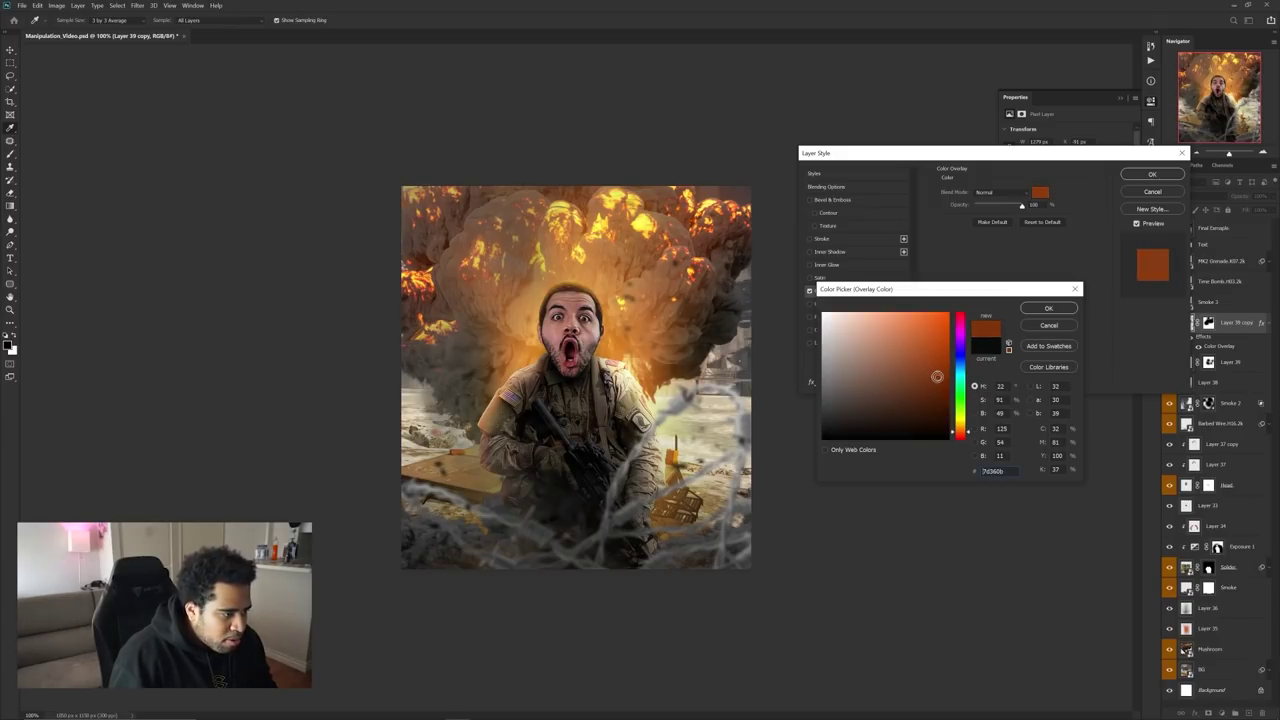
click(1048, 308)
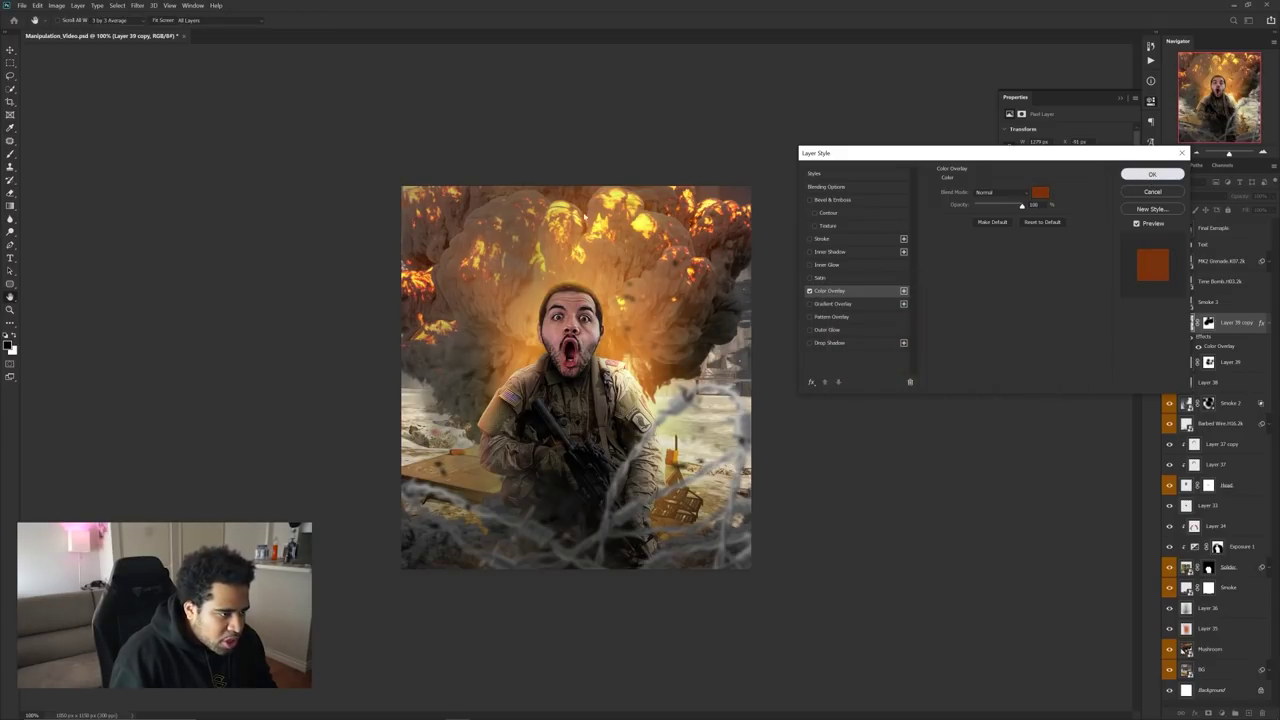
click(1152, 174)
- Lock the Smoke 2 layer and shift the Layer 37 copy highlight slightly downward on the head
scroll(467, 278, up, 3)
key(v)
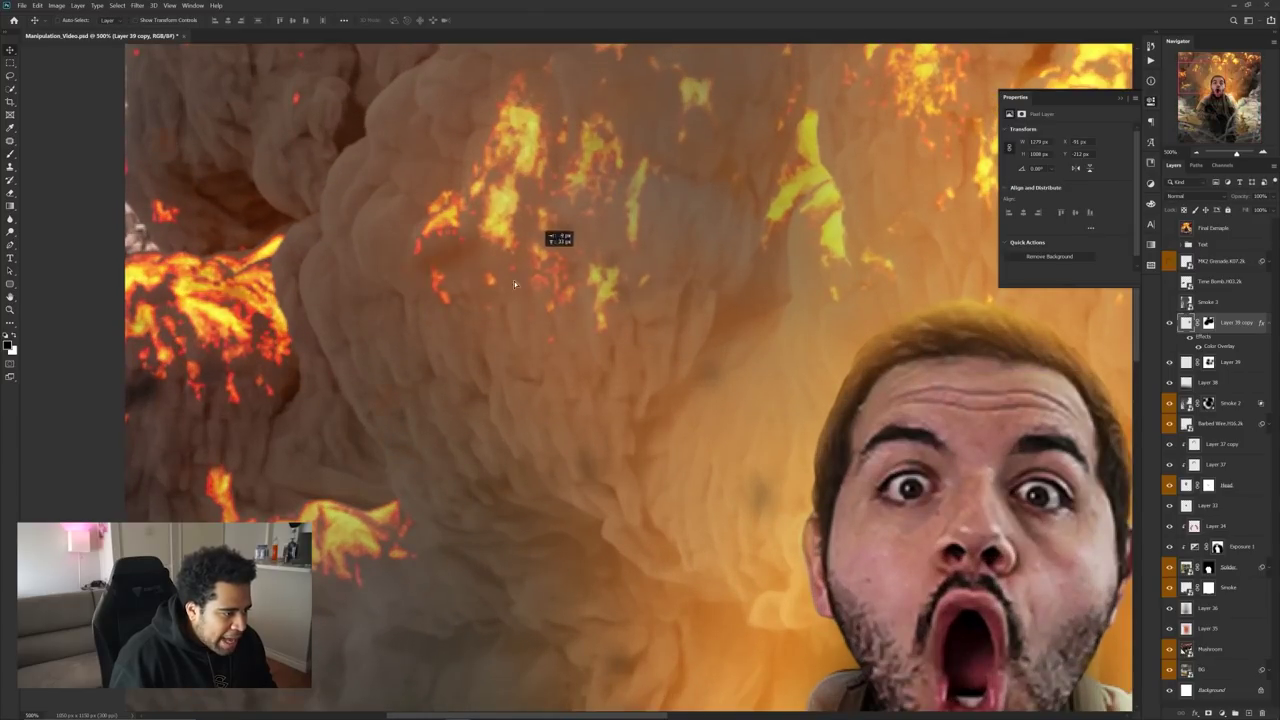
scroll(617, 325, down, 3)
scroll(617, 325, down, 2)
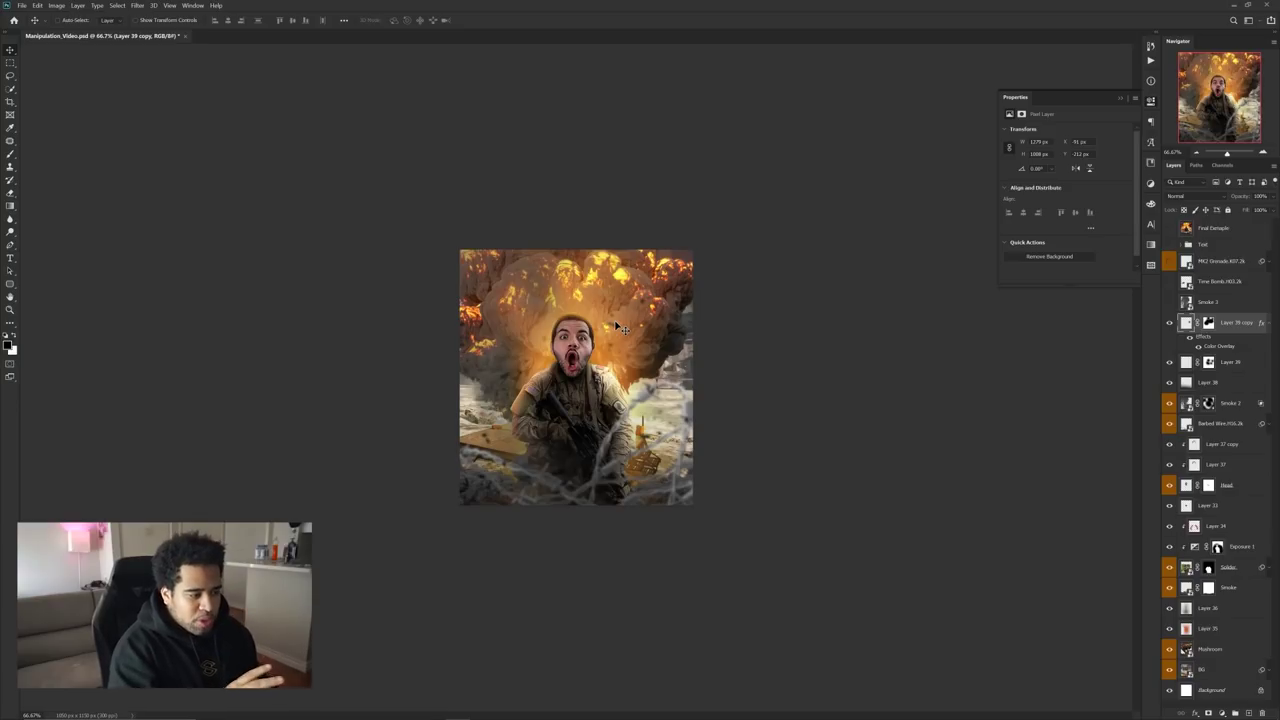
scroll(579, 293, up, 5)
ctrl+click(580, 158)
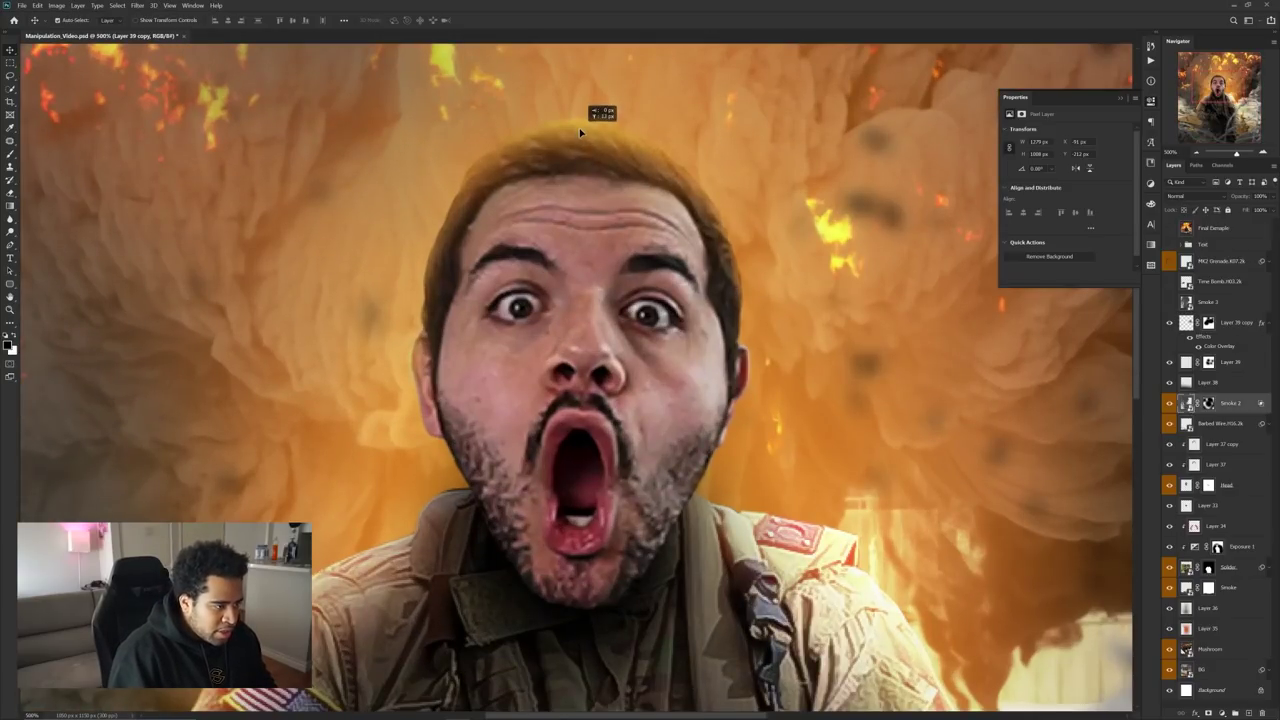
drag(597, 126, 596, 142)
scroll(640, 232, down, 4)
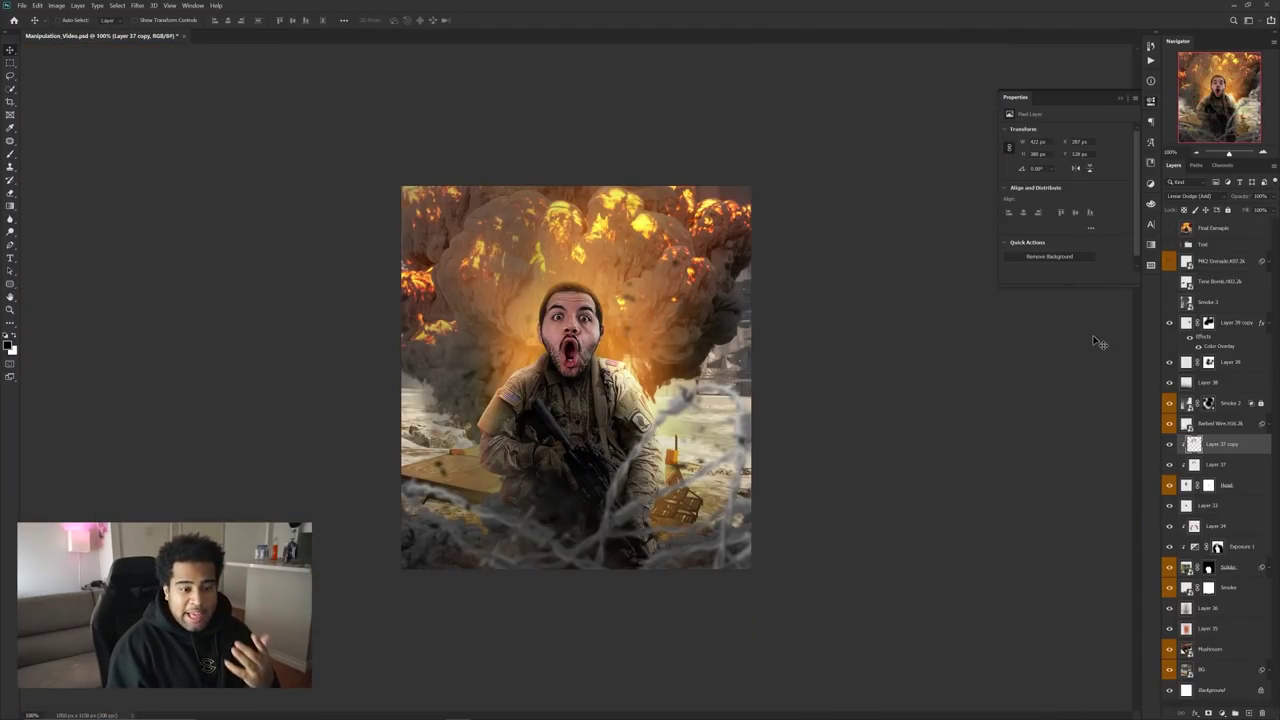
- Show the Time Bomb layer, place it beneath the Soldier layer and move the bomb up beside the soldier's flag-patched shoulder
click(1168, 283)
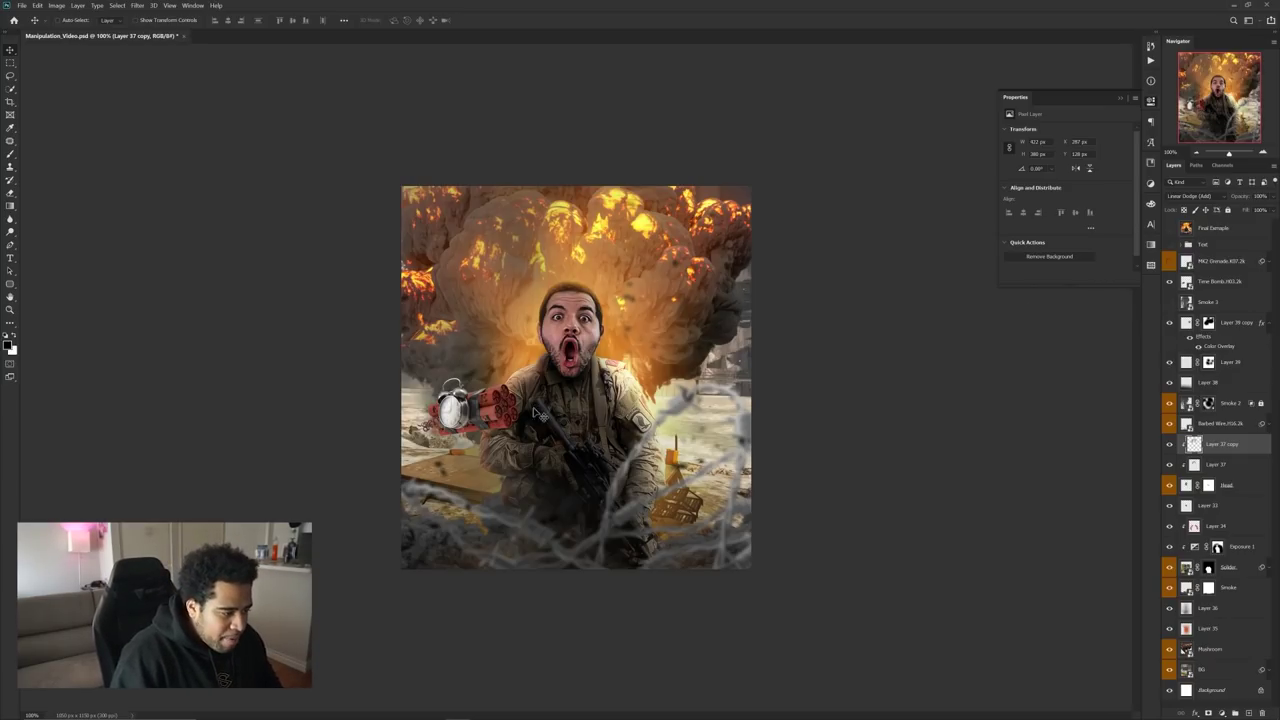
ctrl+click(537, 413)
drag(1219, 290, 1207, 575)
scroll(446, 417, up, 2)
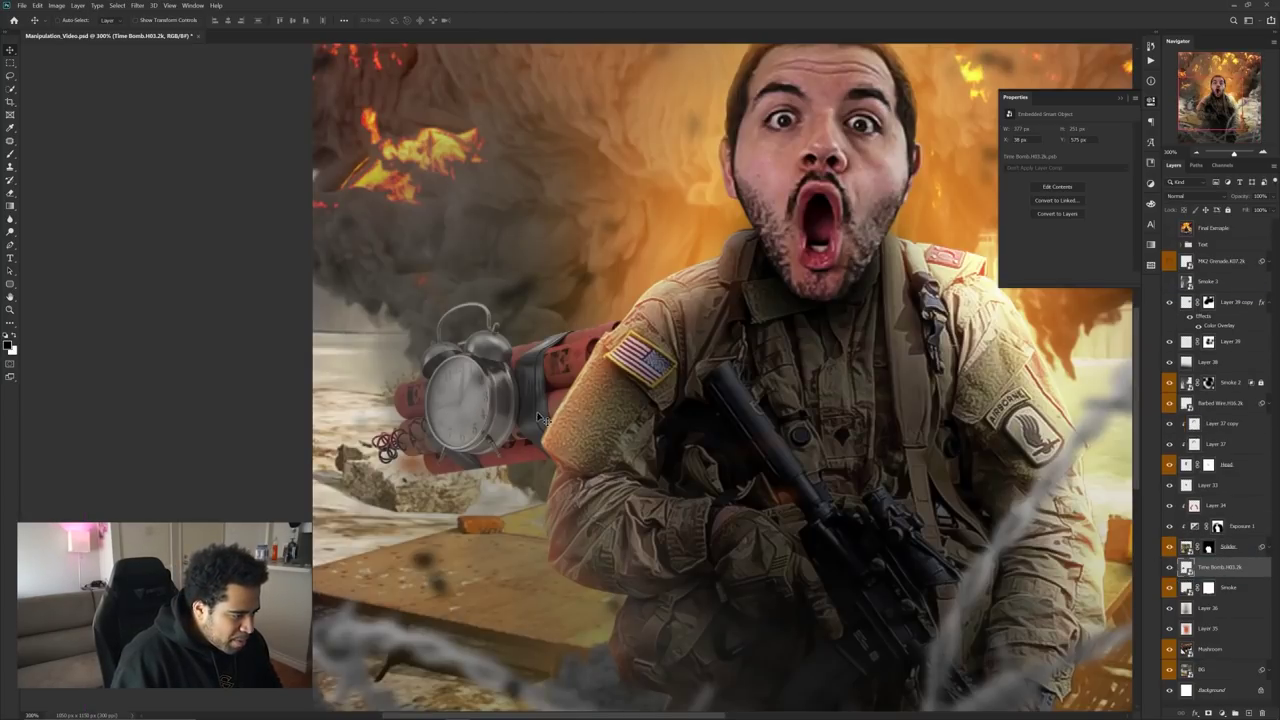
drag(539, 413, 457, 347)
scroll(508, 364, down, 1)
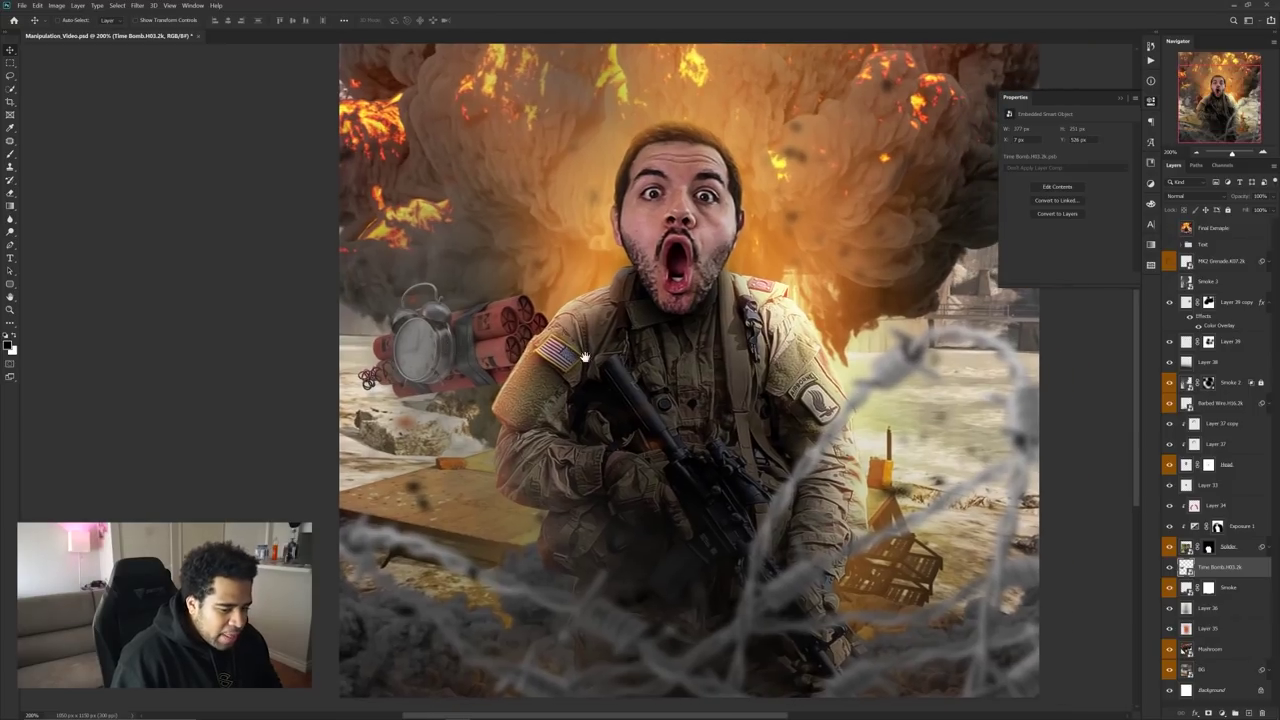
- Open the Camera Raw Filter on the time bomb and set Vibrance to -30, Clarity to +4 and Blacks to -48
click(143, 5)
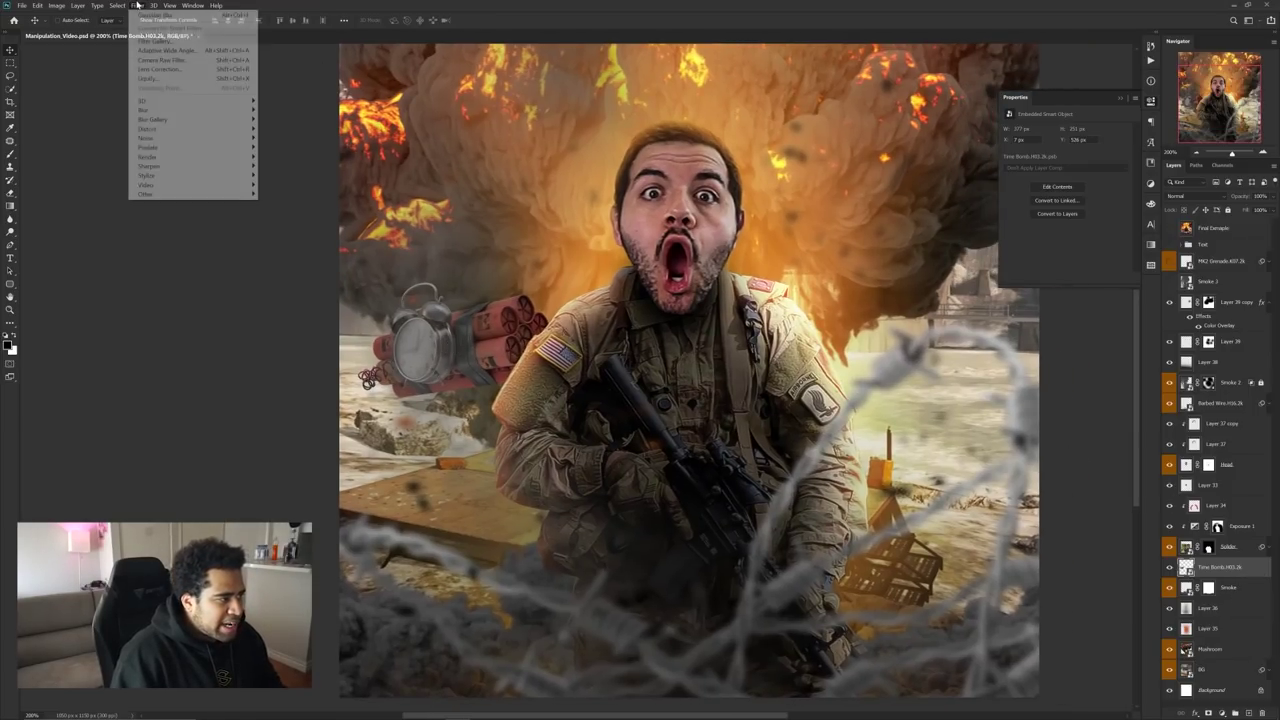
click(163, 60)
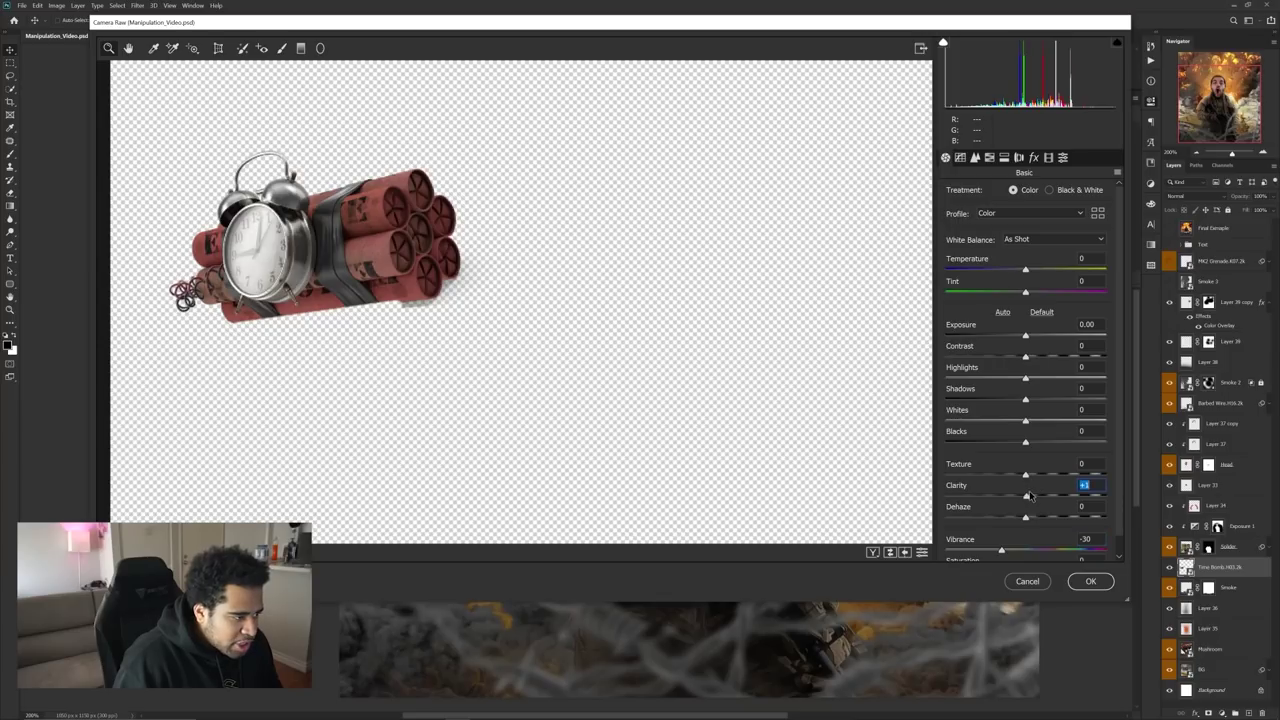
drag(1029, 495, 1032, 496)
drag(1023, 442, 988, 444)
- Compare the time bomb's before and after previews side by side and apply the Camera Raw adjustments
click(889, 552)
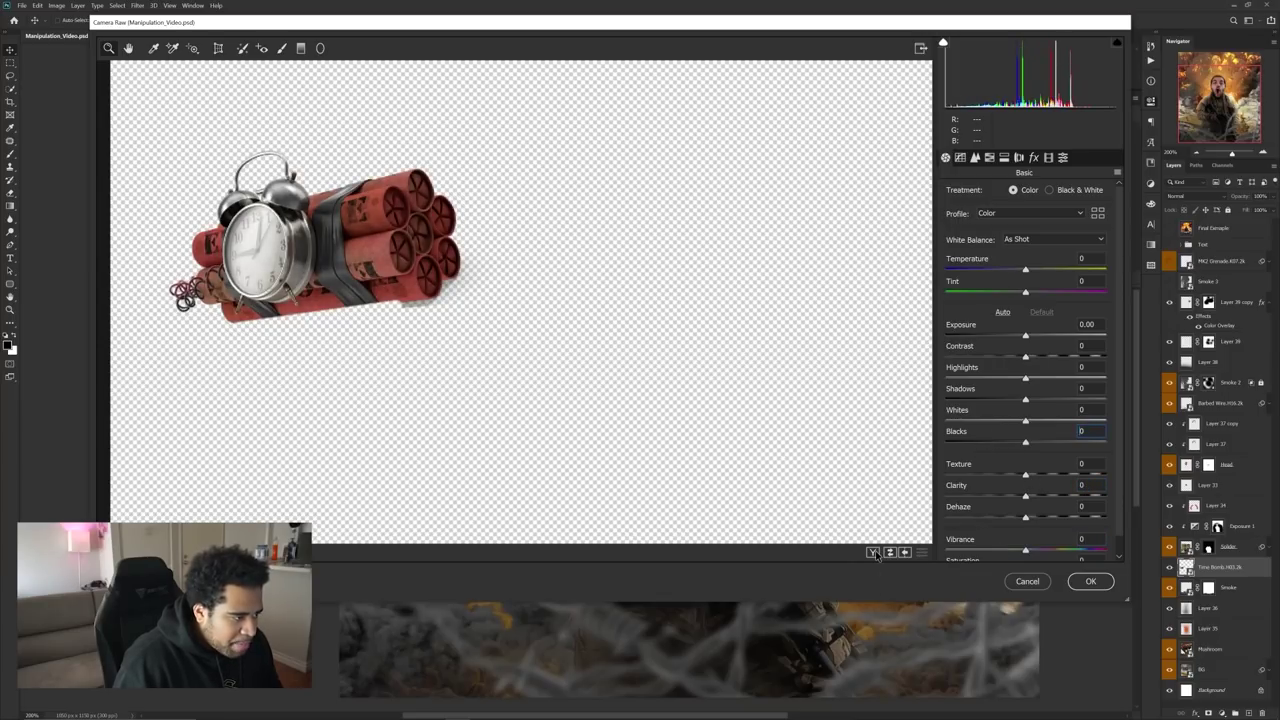
click(873, 552)
scroll(741, 268, up, 2)
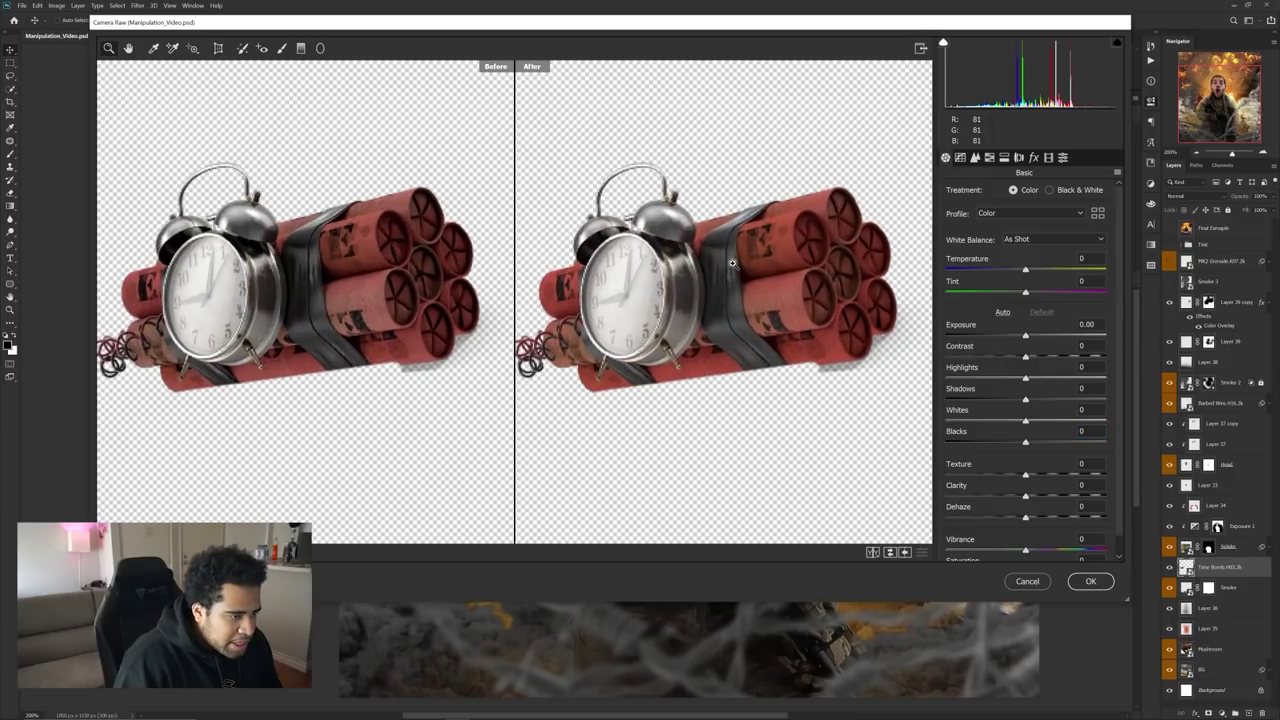
click(889, 552)
click(889, 552)
click(889, 552)
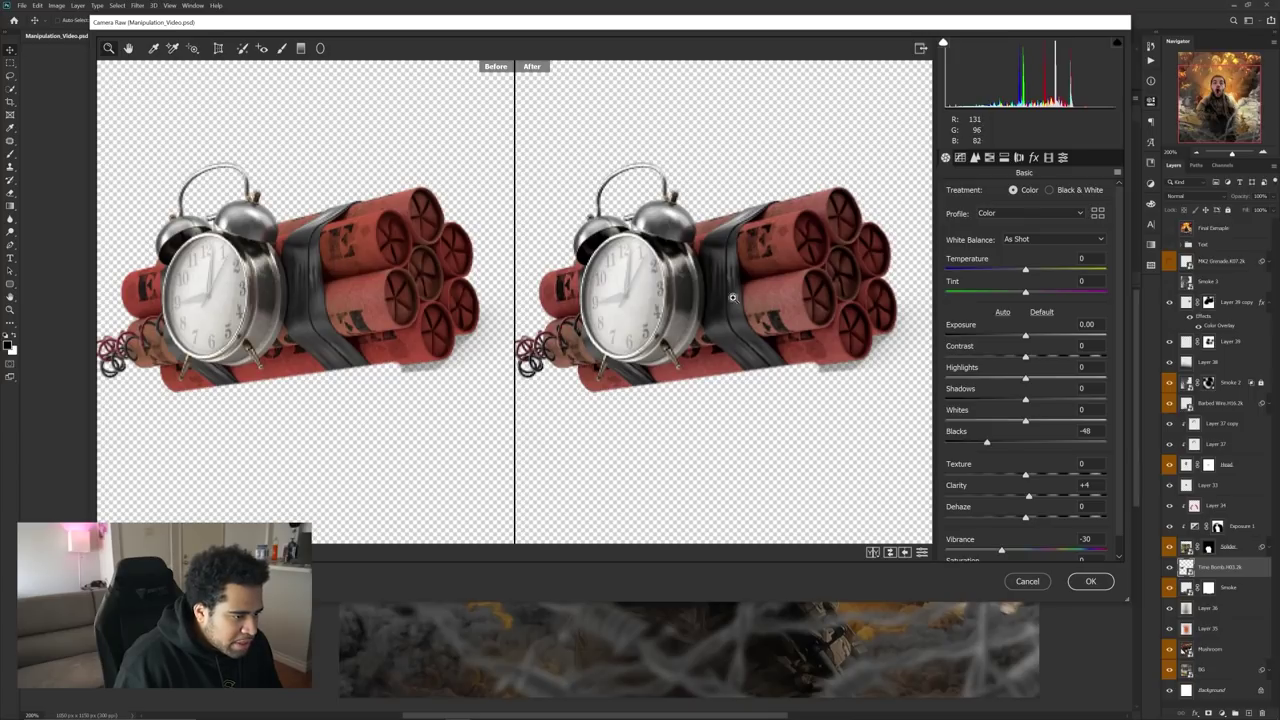
click(1089, 581)
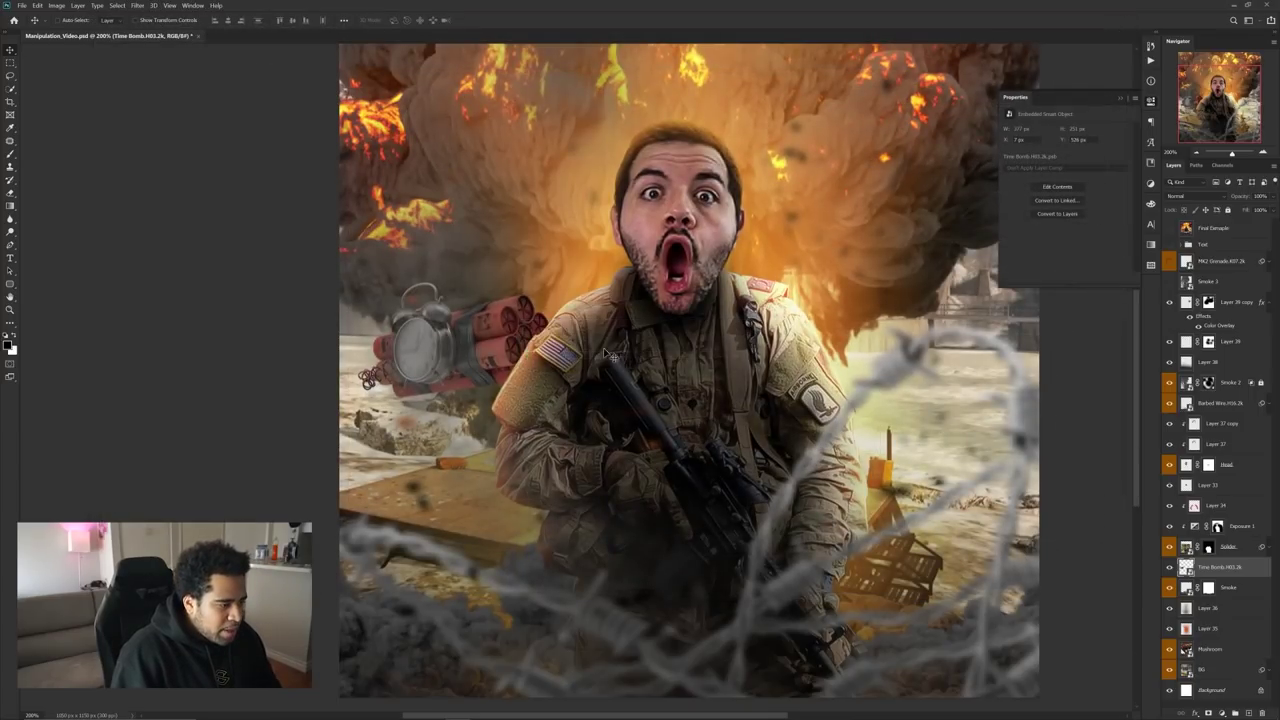
- Add an Exposure adjustment clipped to the Time Bomb layer and lower its exposure to darken the bomb
scroll(438, 353, up, 2)
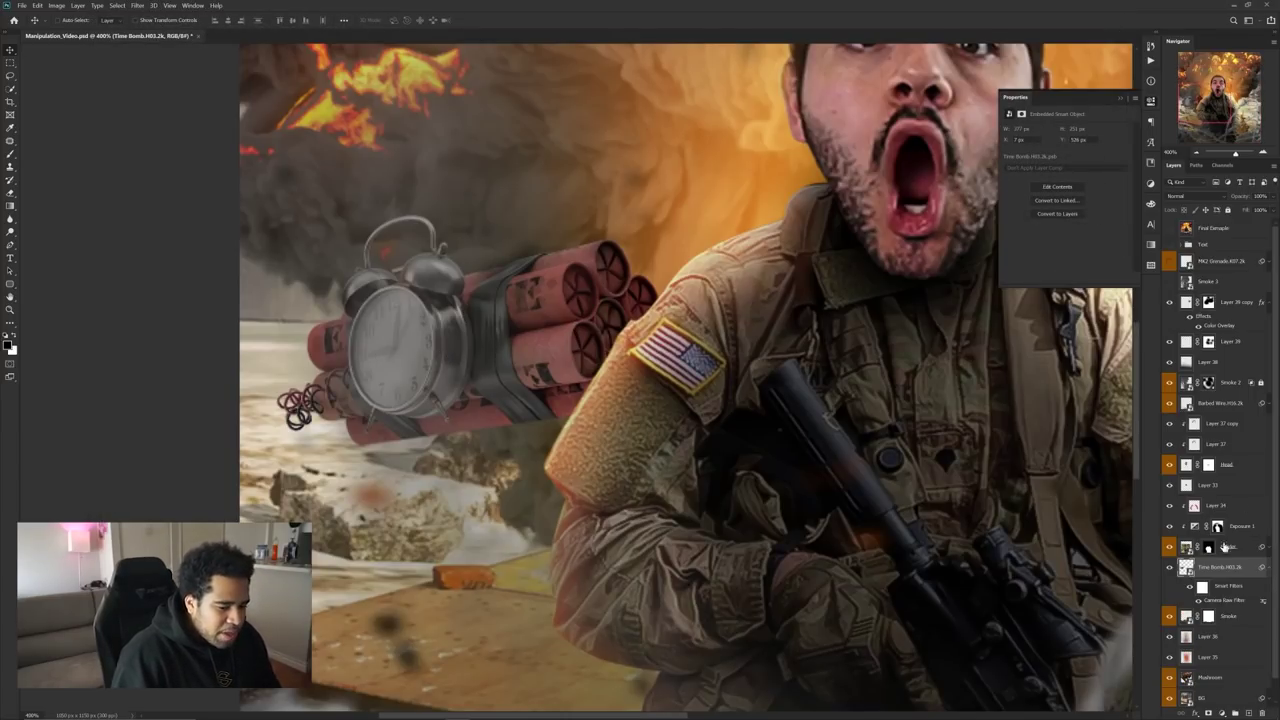
click(1223, 710)
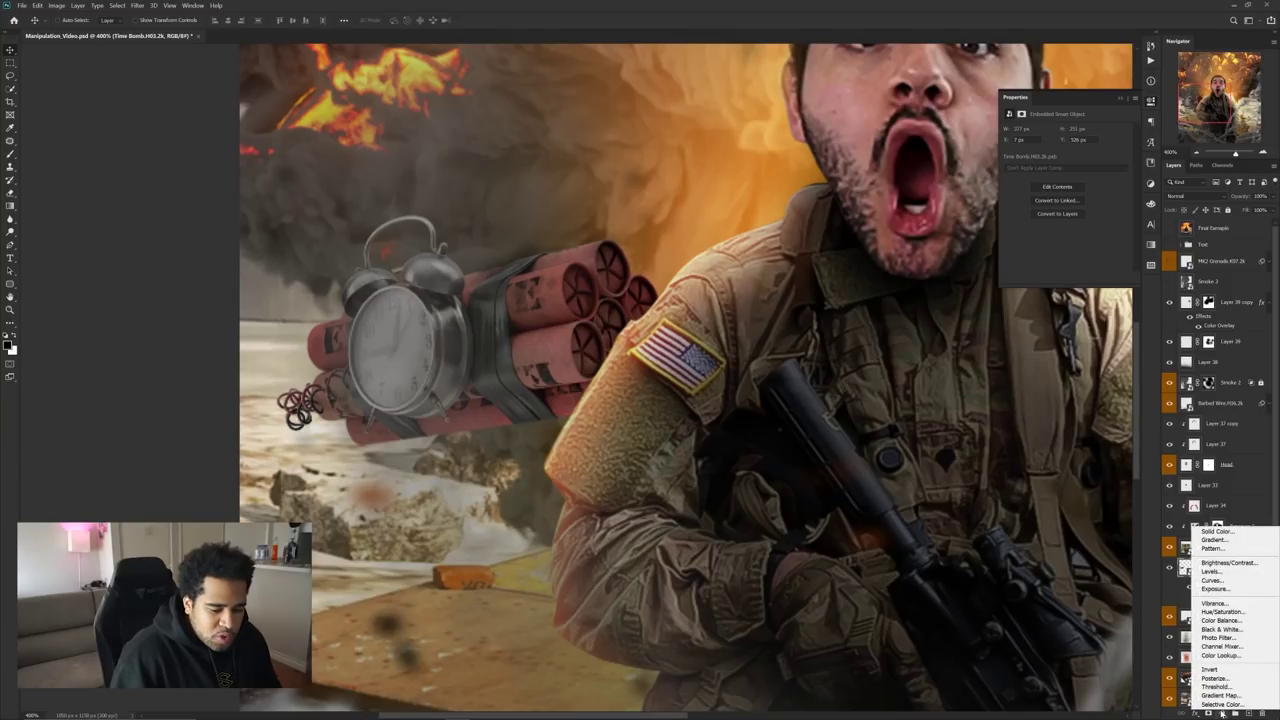
click(1212, 589)
right_click(1208, 567)
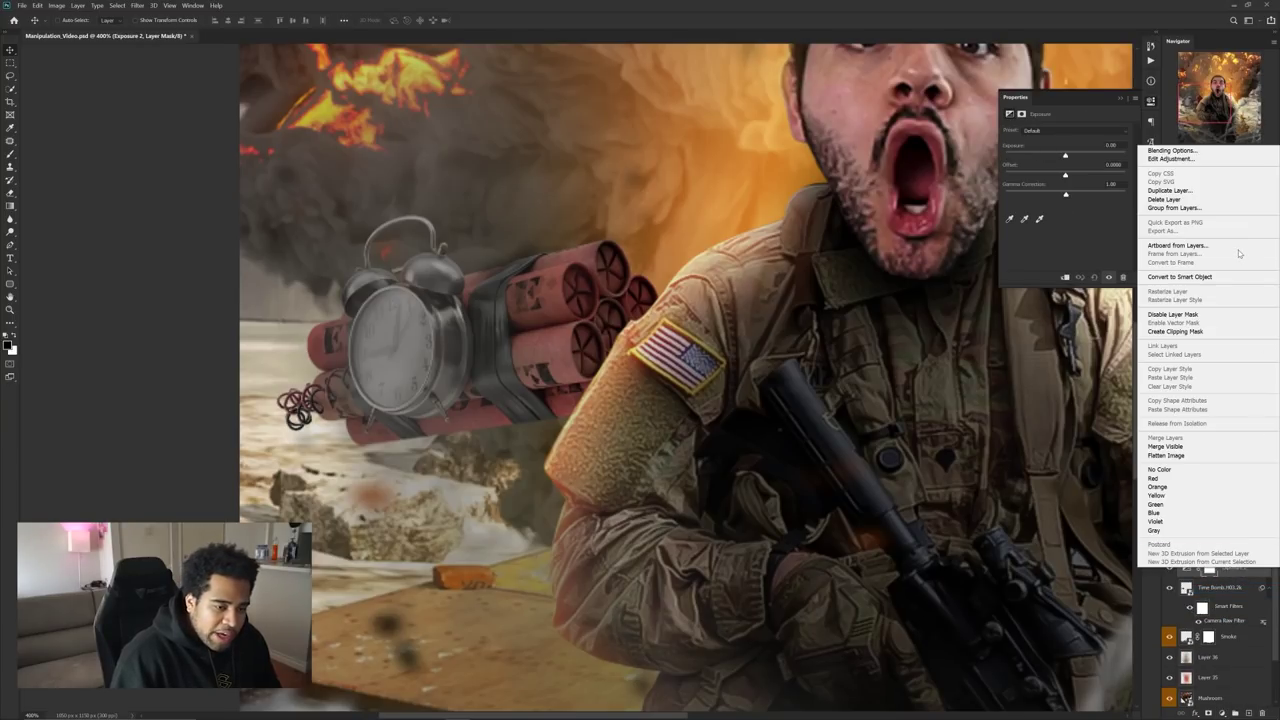
click(1196, 316)
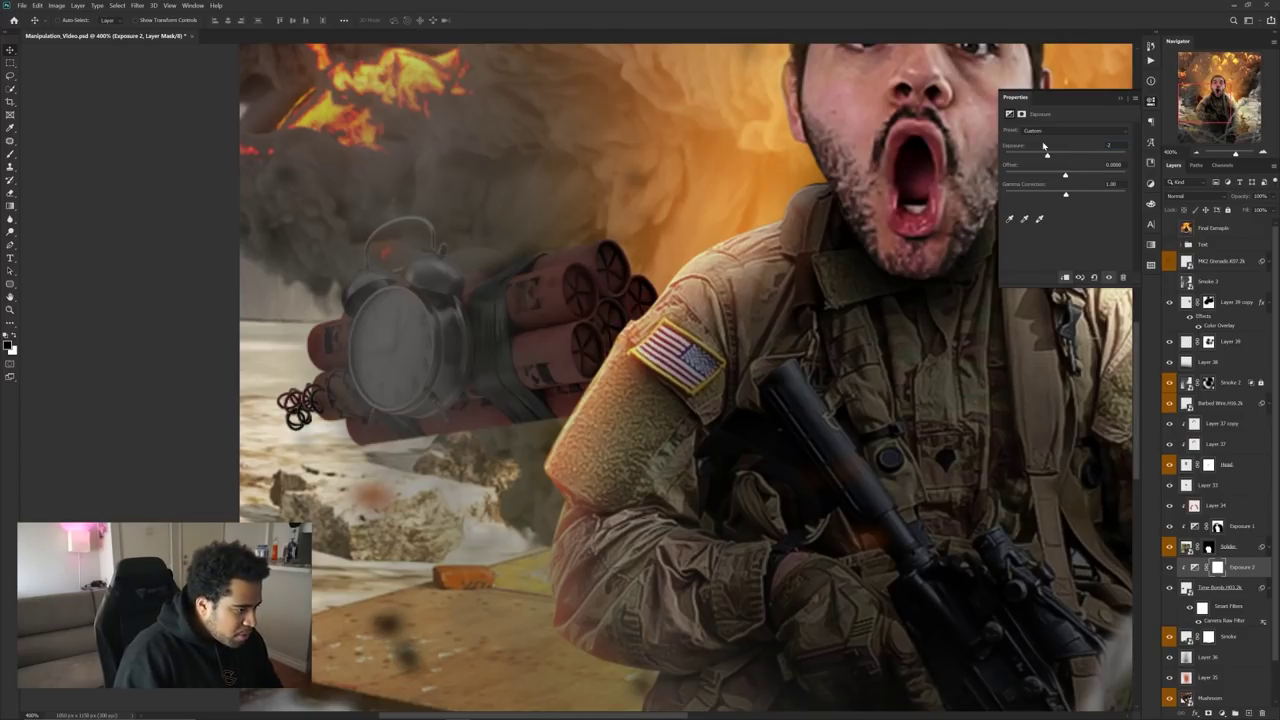
drag(659, 371, 728, 391)
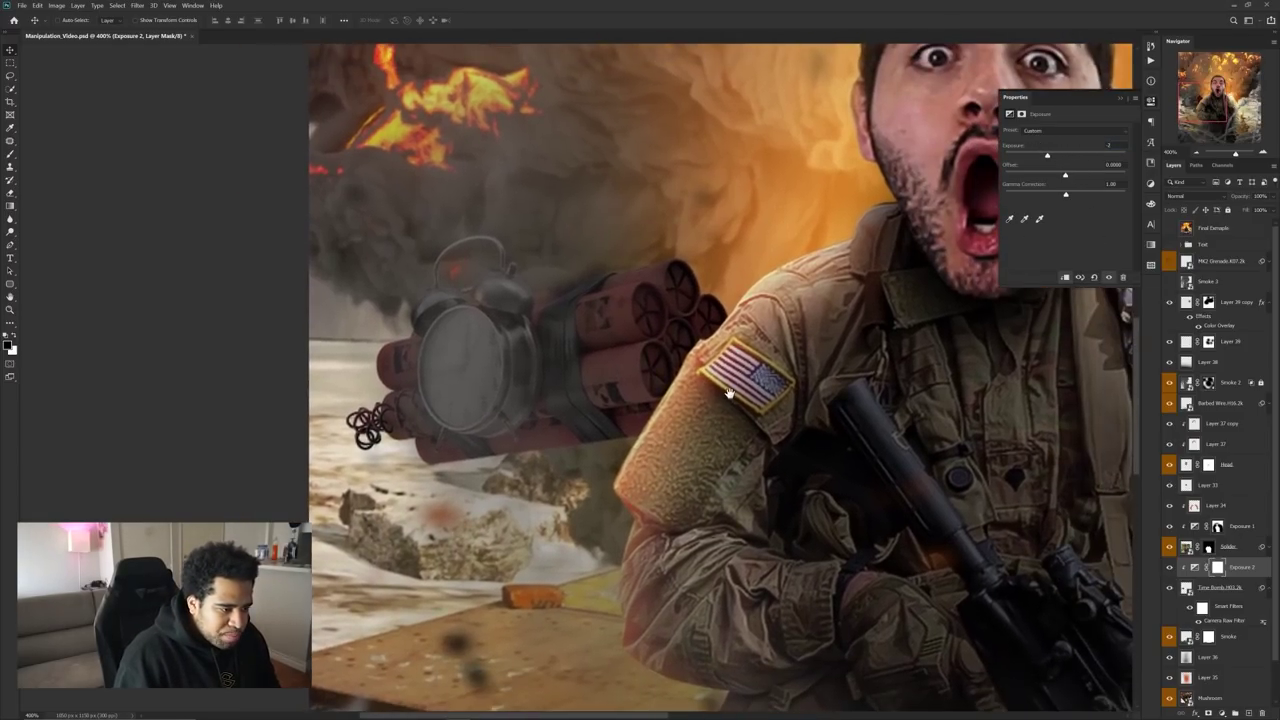
- Paint with a soft black brush on the Exposure 2 mask to restore light along the upper edges of the clock bell and dynamite
click(1216, 567)
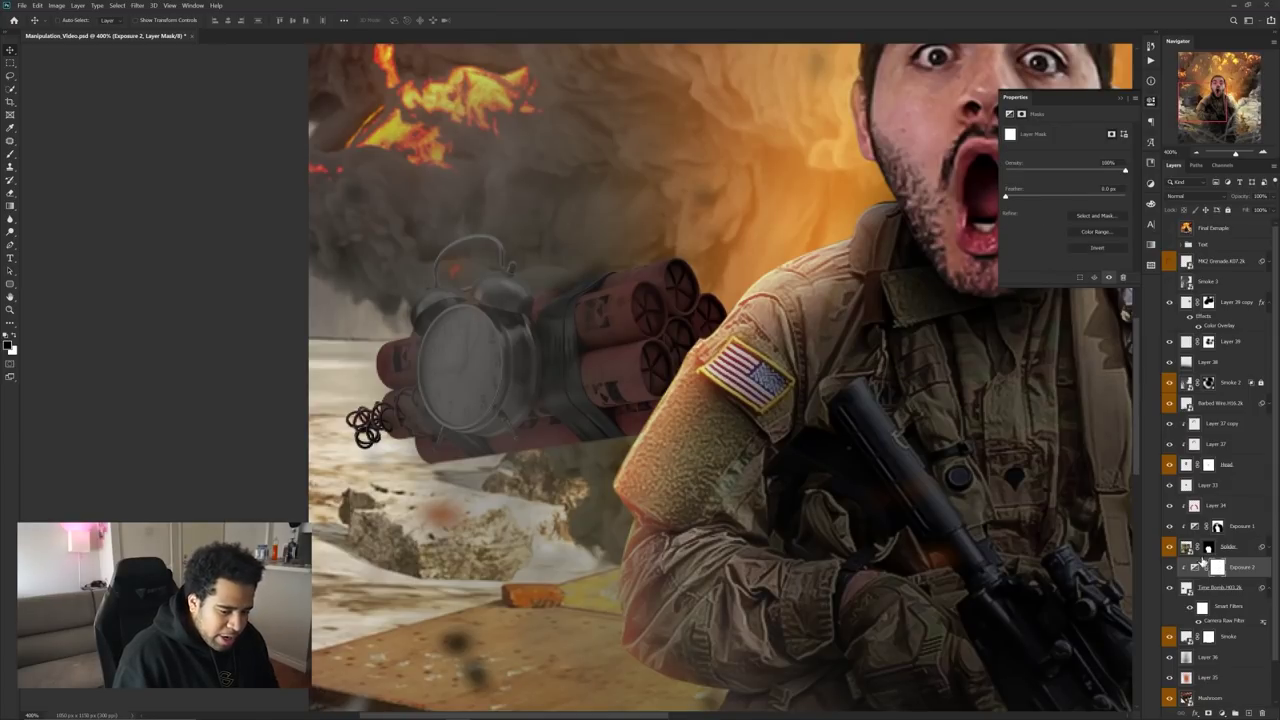
key(b)
mouse_move(604, 262)
mouse_down()
mouse_move(558, 260)
mouse_move(641, 268)
mouse_up()
scroll(560, 260, up, 1)
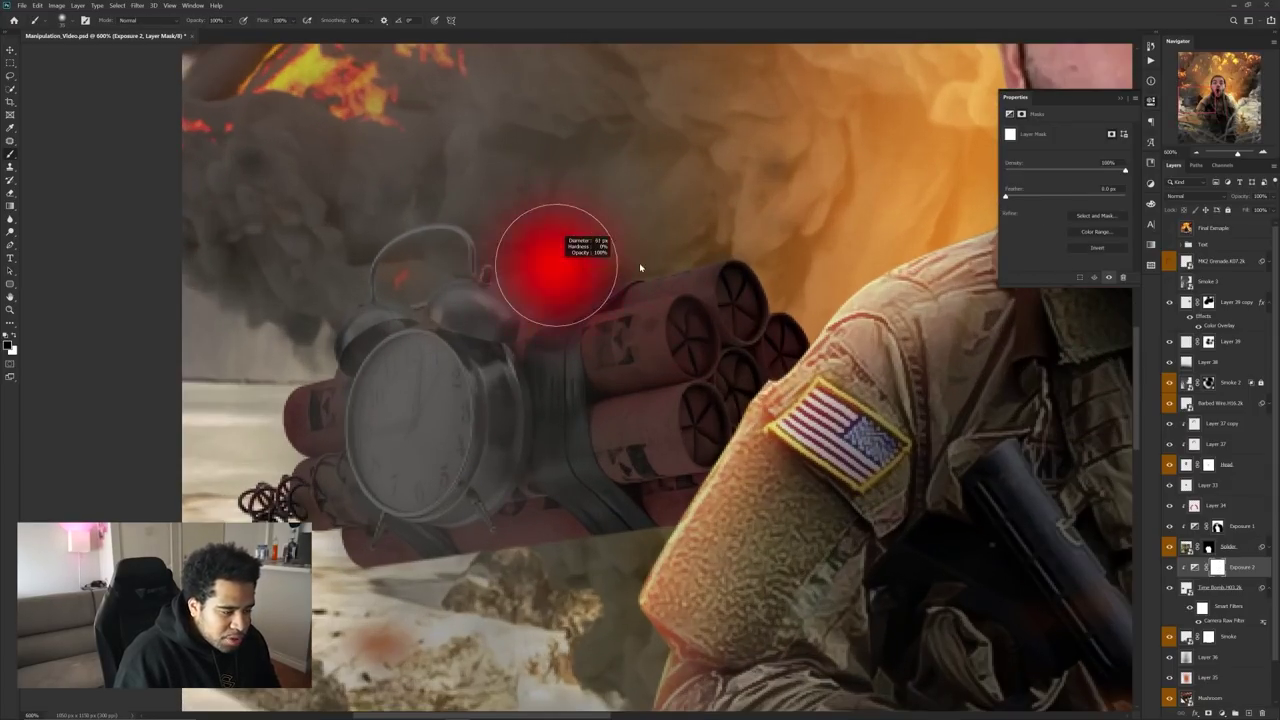
drag(503, 260, 565, 267)
mouse_move(541, 284)
mouse_down()
mouse_move(677, 263)
mouse_move(450, 242)
mouse_move(505, 244)
mouse_move(538, 271)
mouse_move(495, 278)
mouse_up()
drag(697, 258, 718, 263)
drag(765, 310, 798, 410)
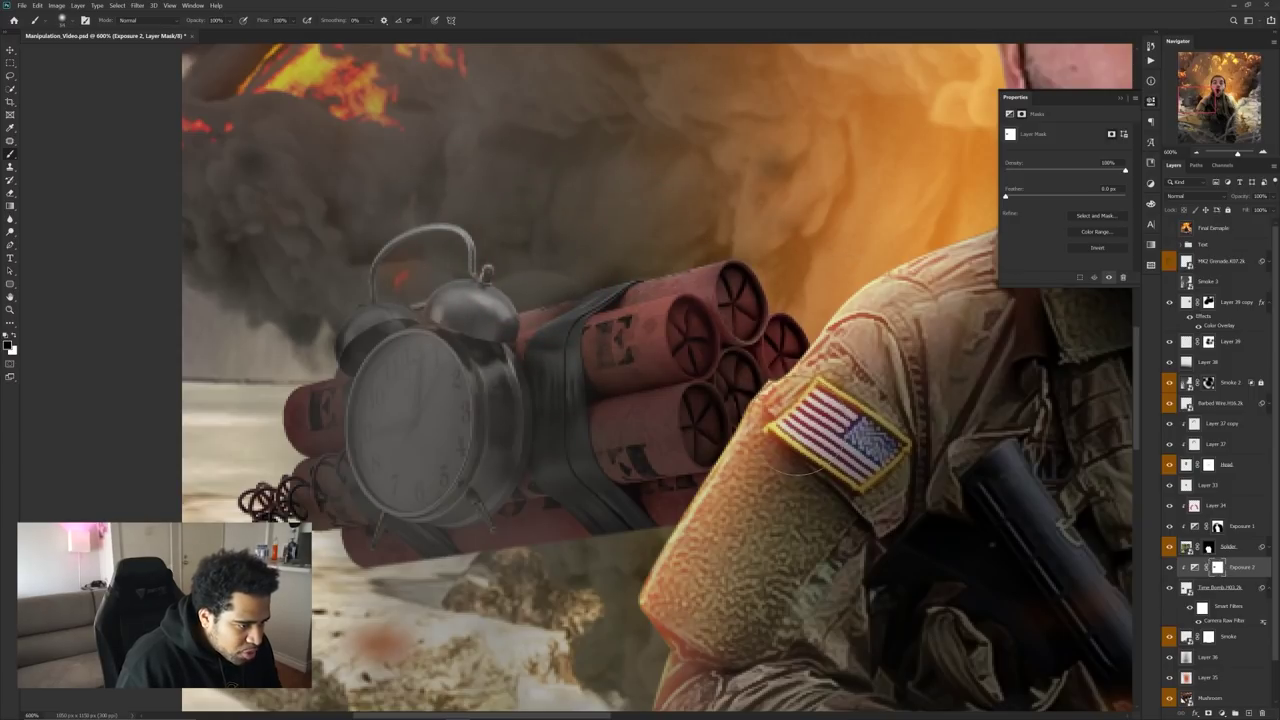
scroll(634, 210, down, 10)
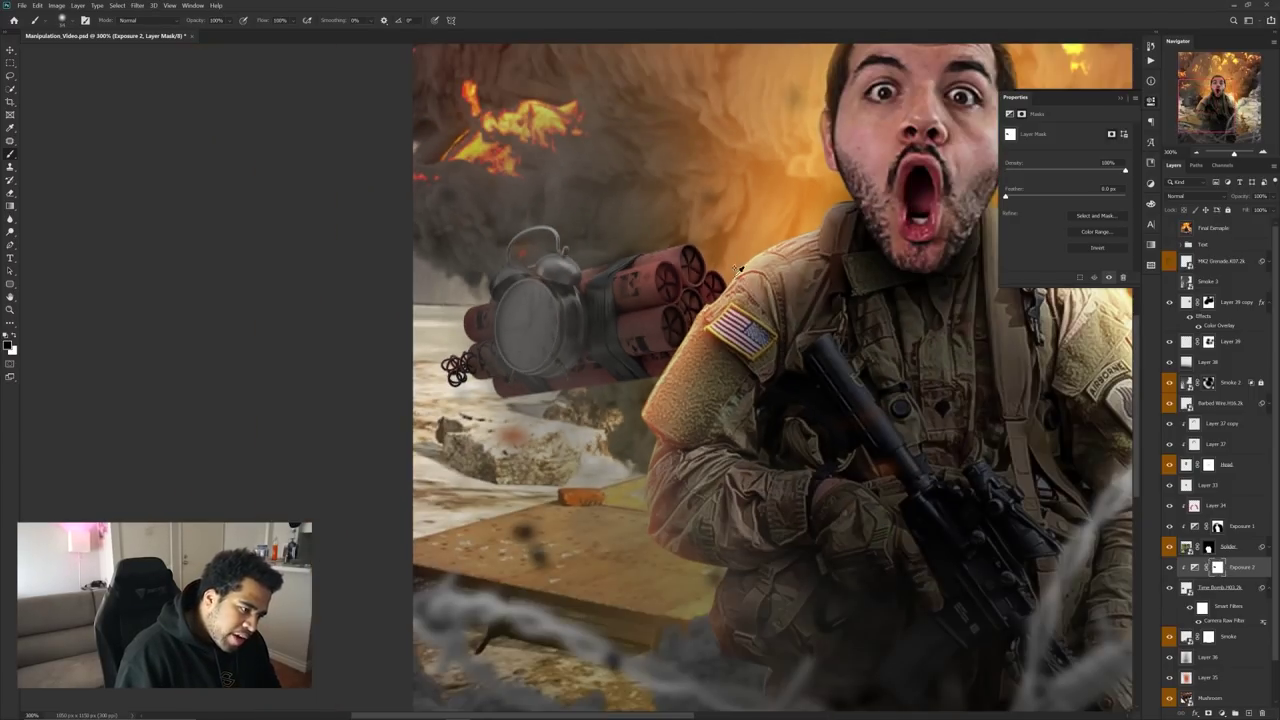
- Fine-tune the exposure value of the bomb's darkening adjustment and refine its mask around the strap beside the clock
scroll(432, 393, up, 4)
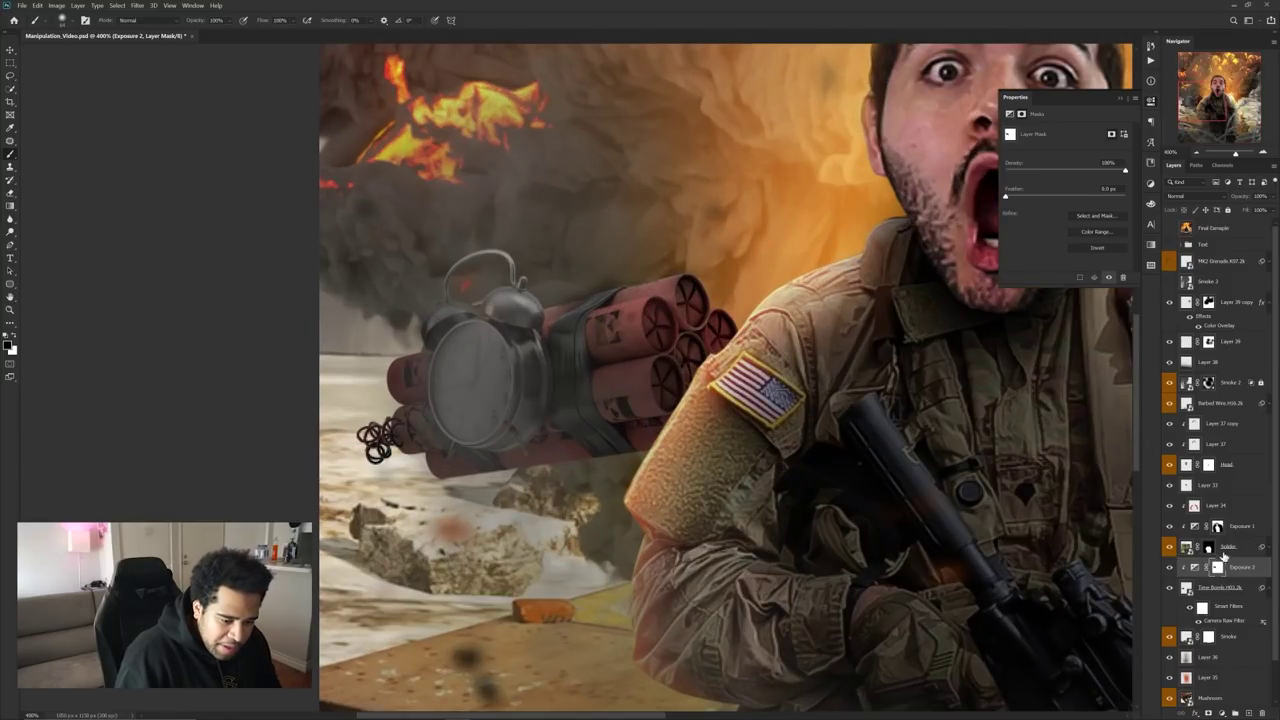
click(1194, 569)
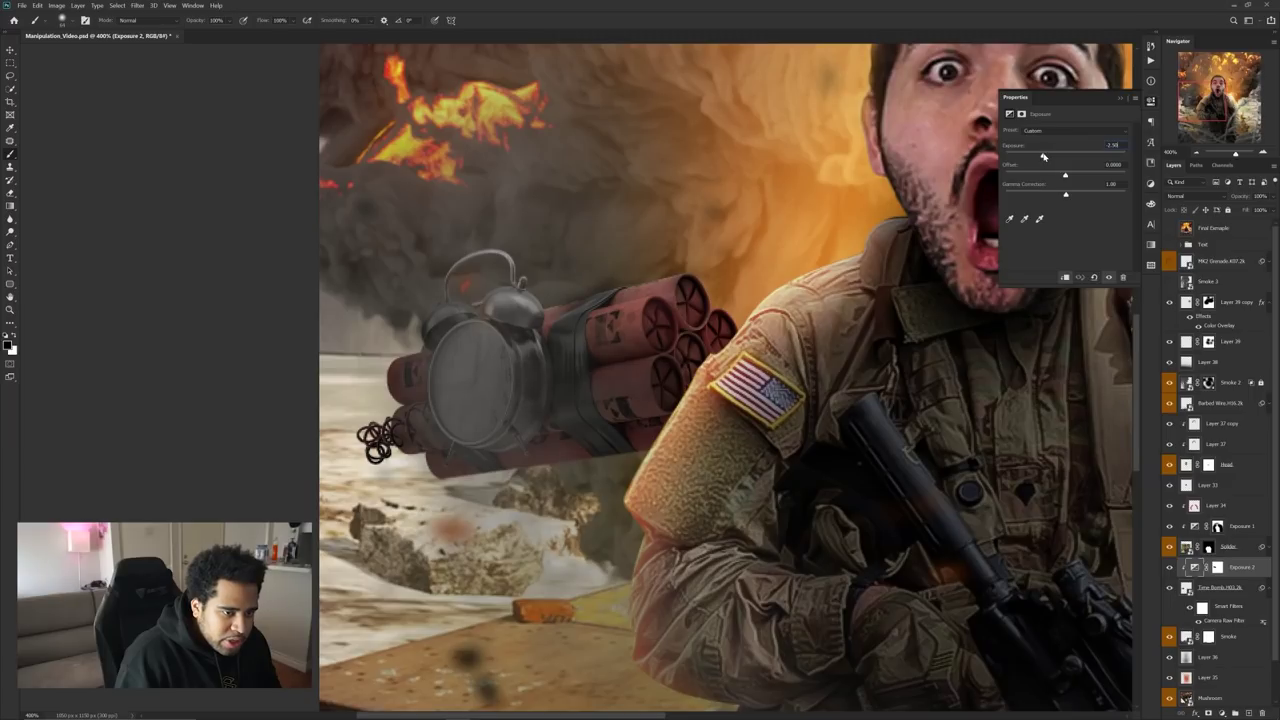
click(1218, 568)
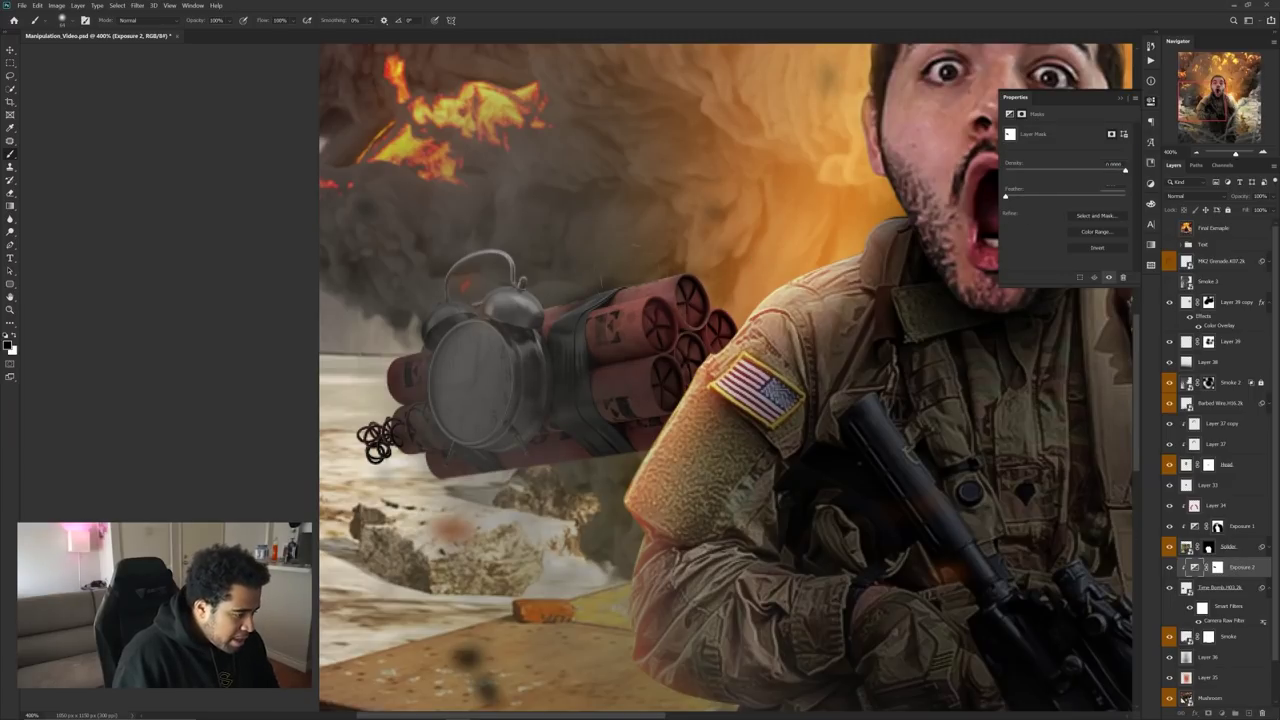
mouse_move(545, 300)
mouse_down()
mouse_move(575, 300)
mouse_move(587, 352)
mouse_up()
key(x)
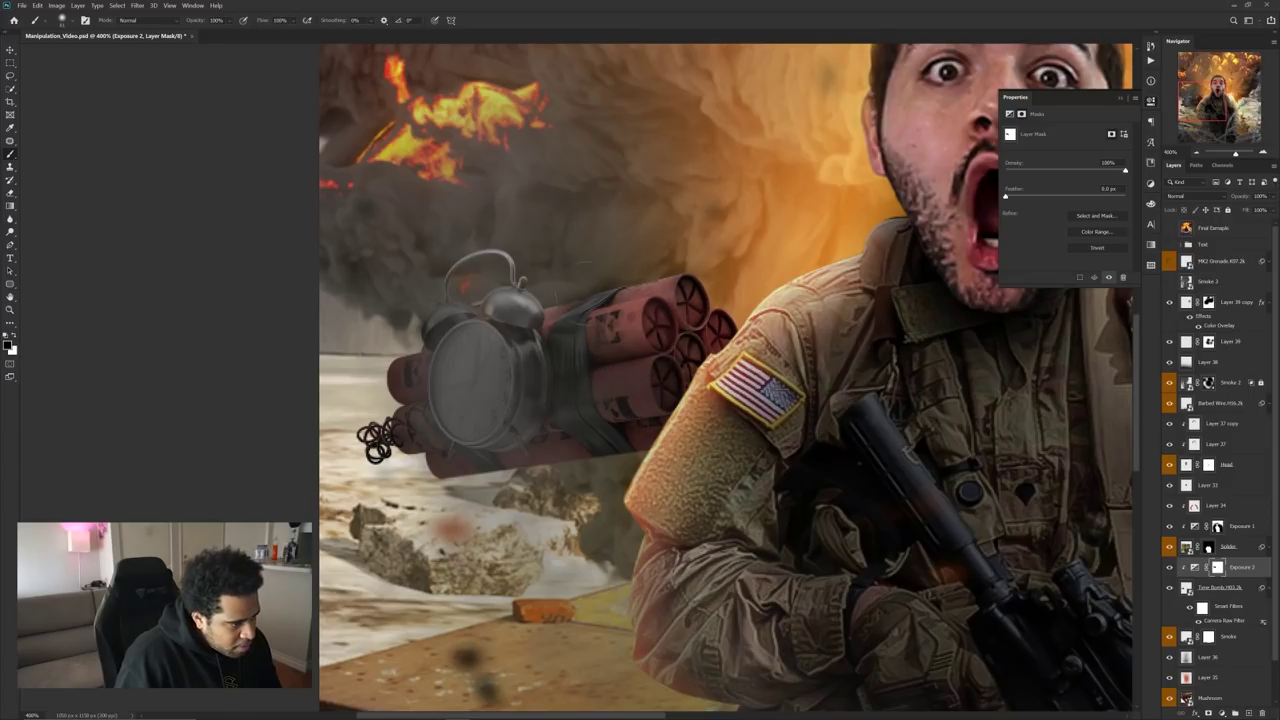
scroll(540, 262, down, 3)
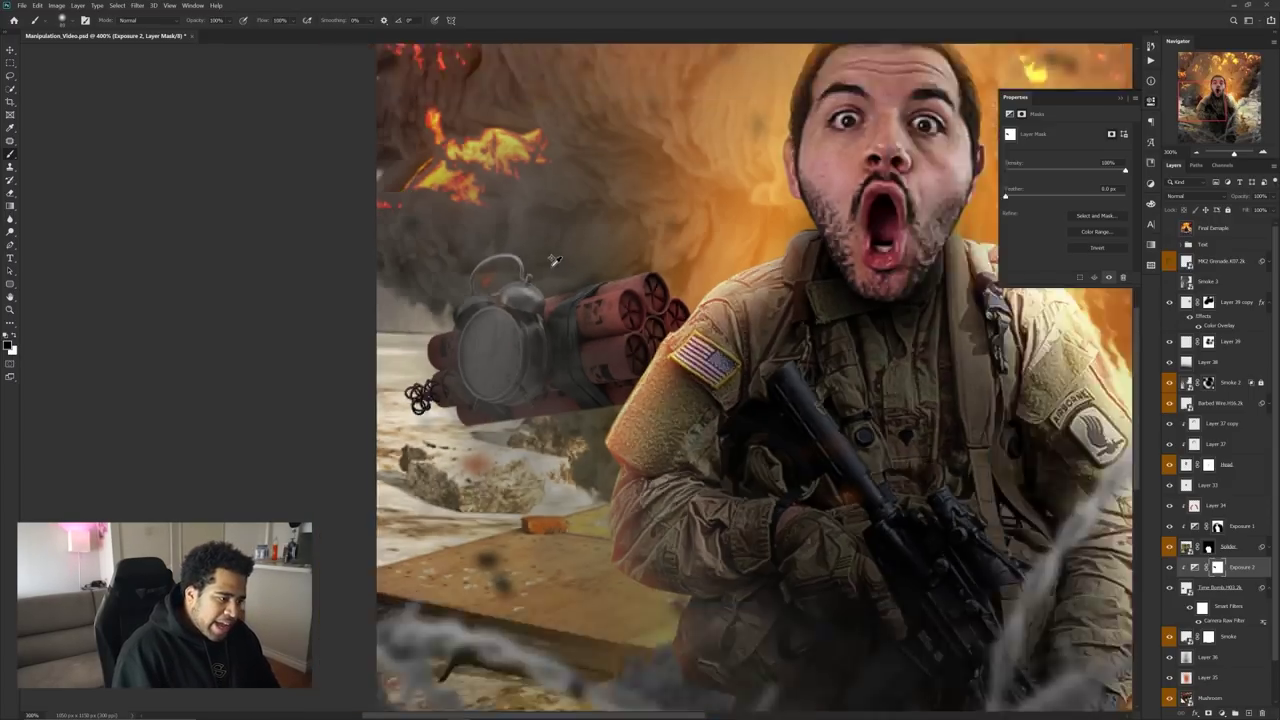
scroll(452, 390, up, 3)
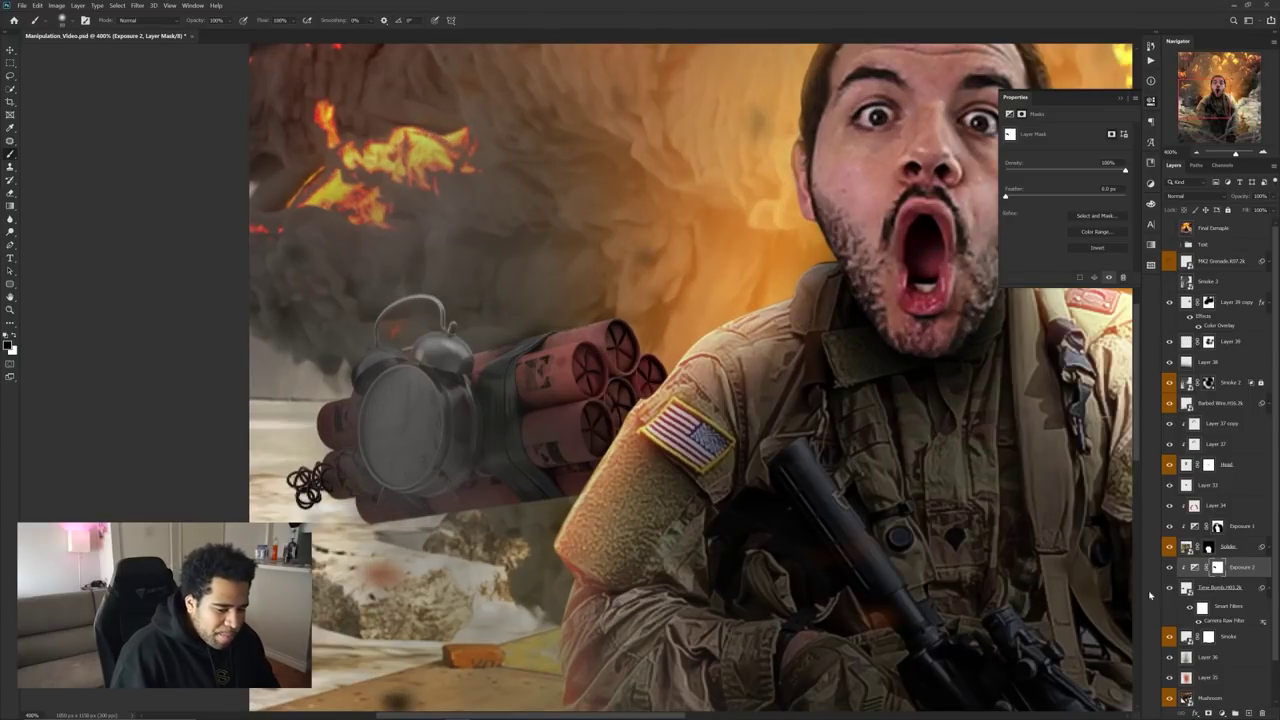
- Create a new layer above the Exposure 2 adjustment and clip it to the time bomb
click(1249, 712)
right_click(1240, 573)
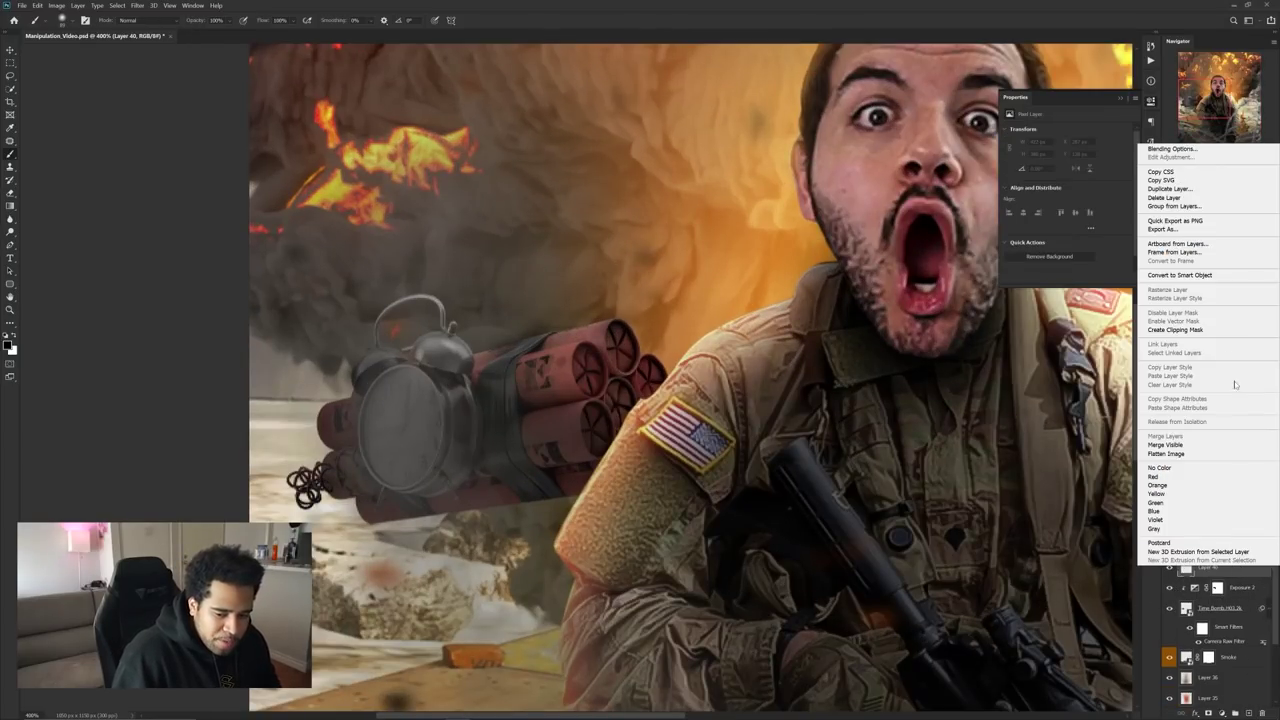
click(1202, 331)
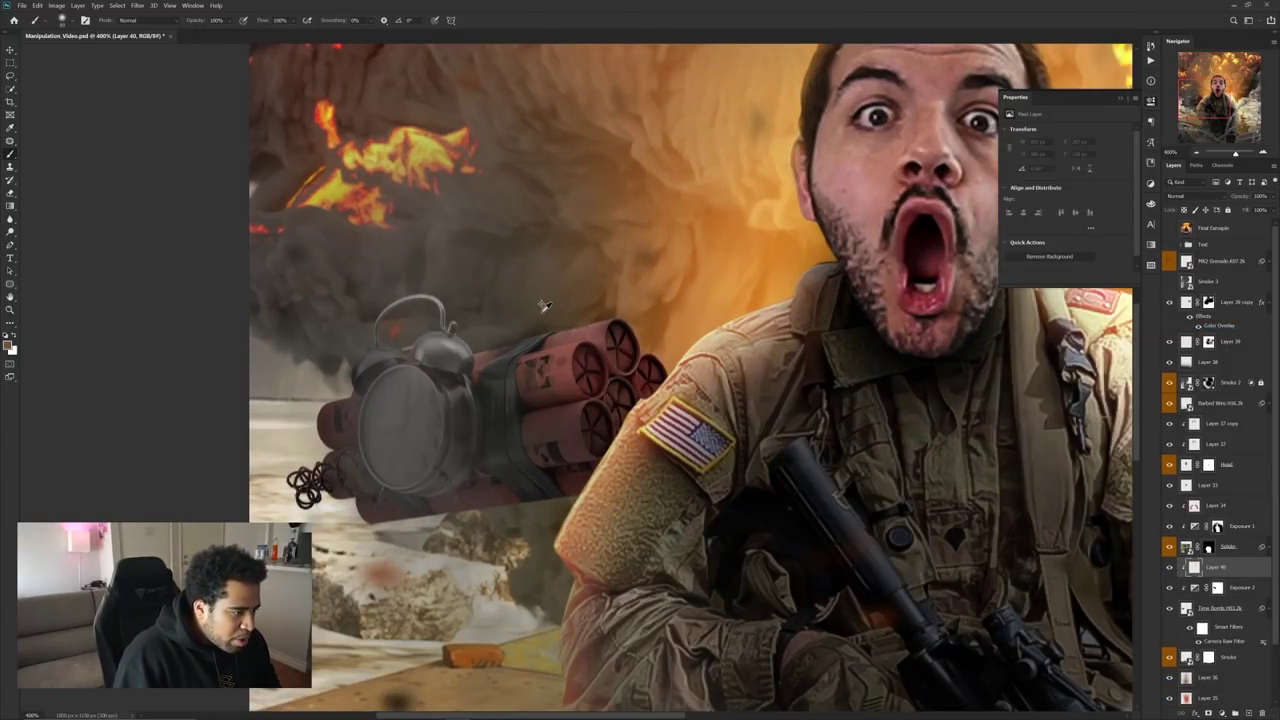
- Sample orange from the explosion, paint it over the clock bell and upper dynamite, and set the layer to Linear Dodge (Add)
scroll(418, 152, up, 1)
scroll(560, 298, up, 2)
mouse_move(607, 356)
mouse_down()
mouse_move(463, 366)
mouse_move(485, 373)
mouse_up()
scroll(468, 370, up, 2)
scroll(560, 288, down, 6)
alt+click(722, 230)
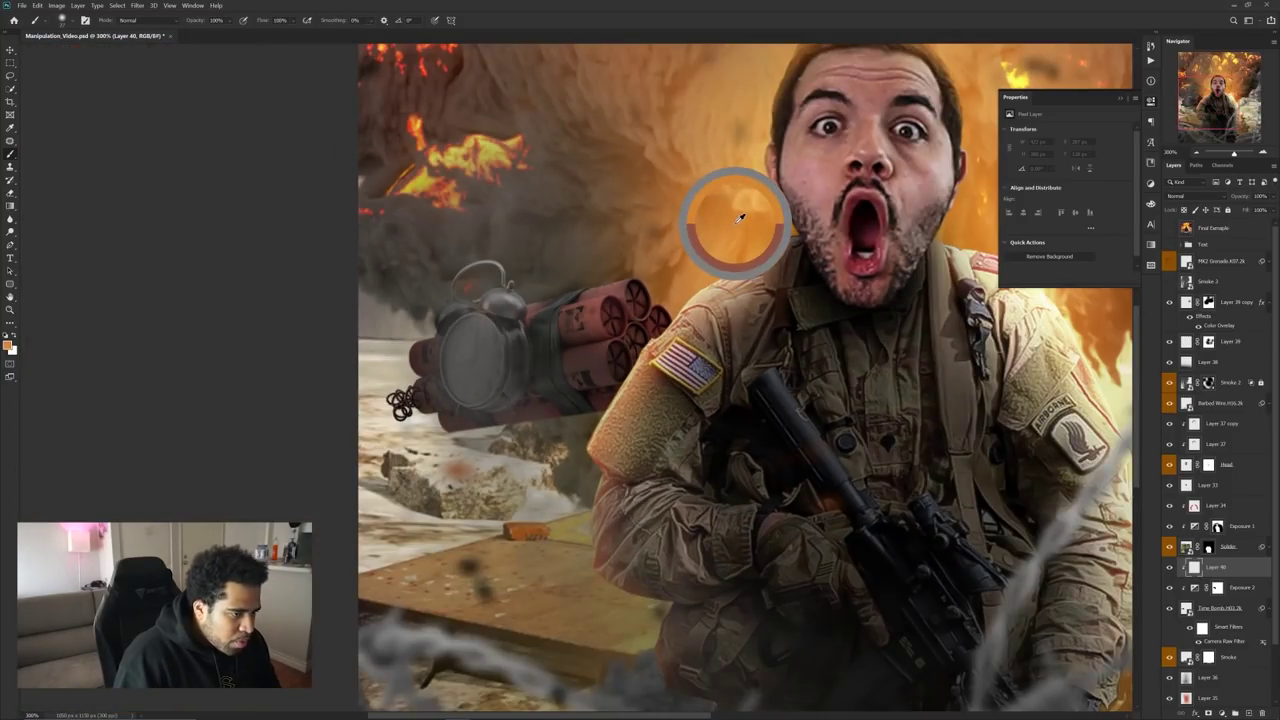
alt+click(1097, 315)
scroll(619, 309, up, 4)
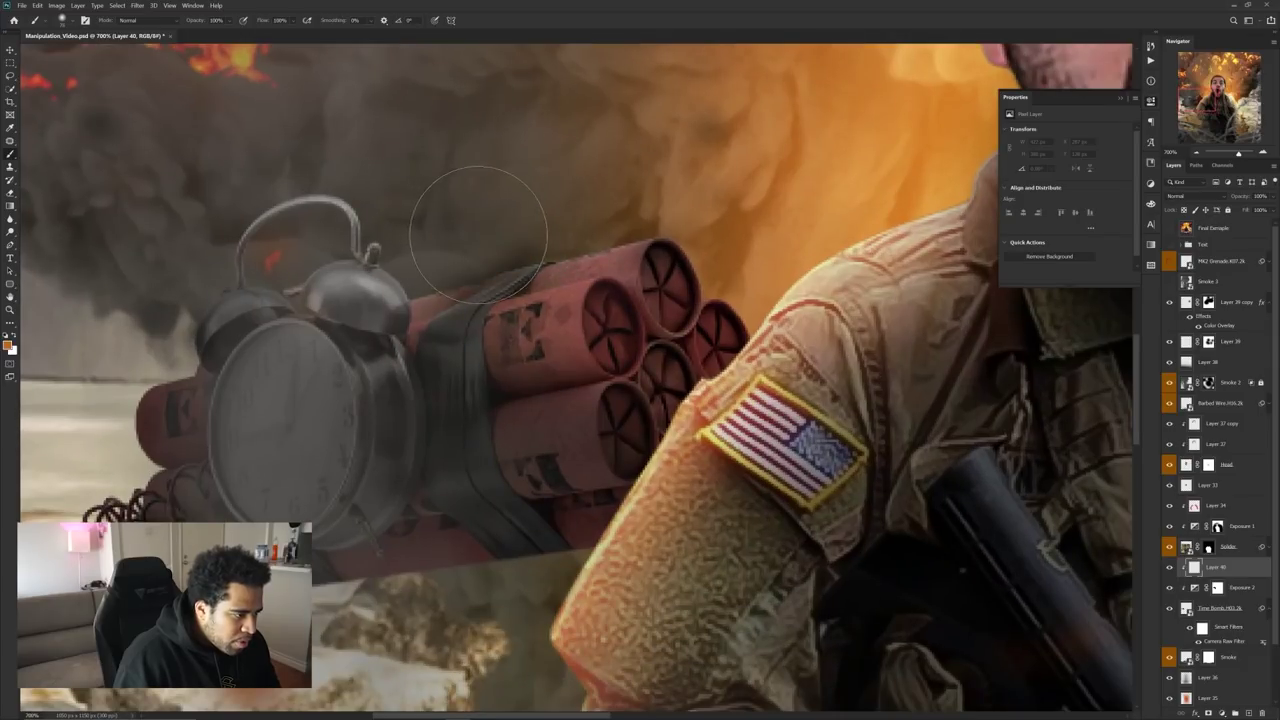
mouse_move(478, 228)
mouse_down()
mouse_move(690, 320)
mouse_move(660, 330)
mouse_up()
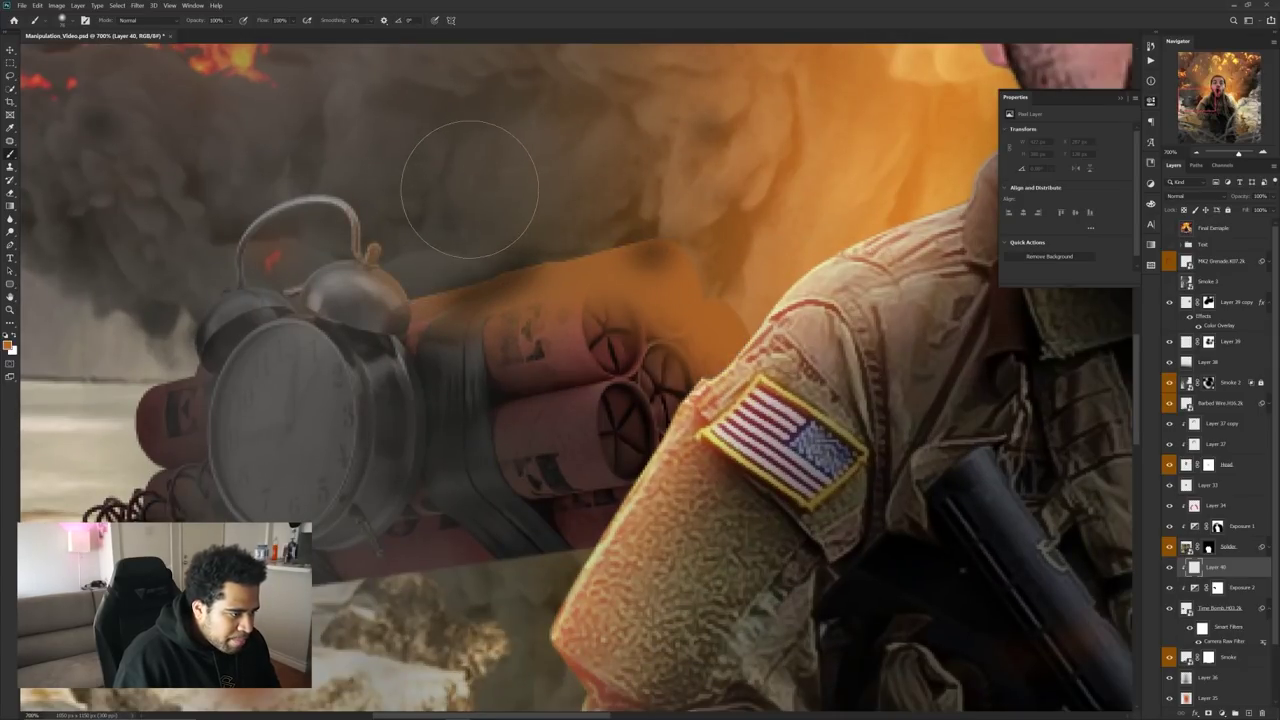
click(1195, 196)
click(1200, 299)
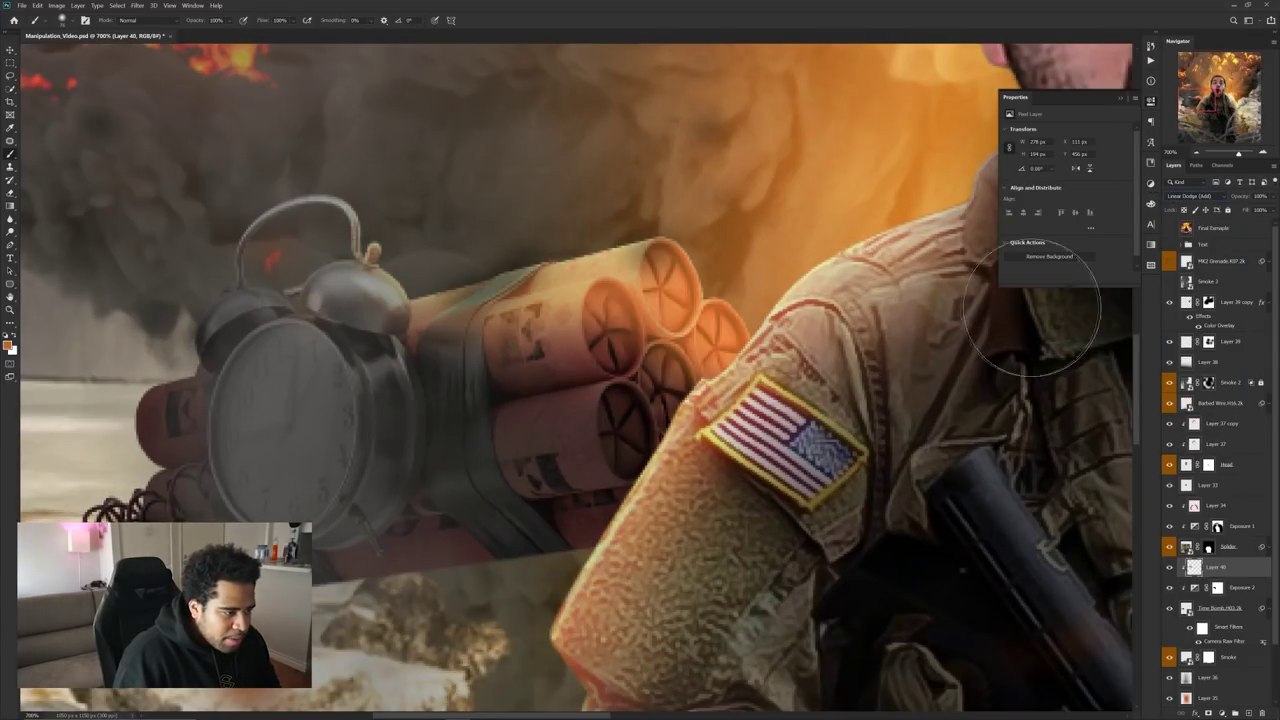
- Adjust the orange glow layer with Hue/Saturation: hue -6, saturation +10 and lightness +10
key(ctrl+u)
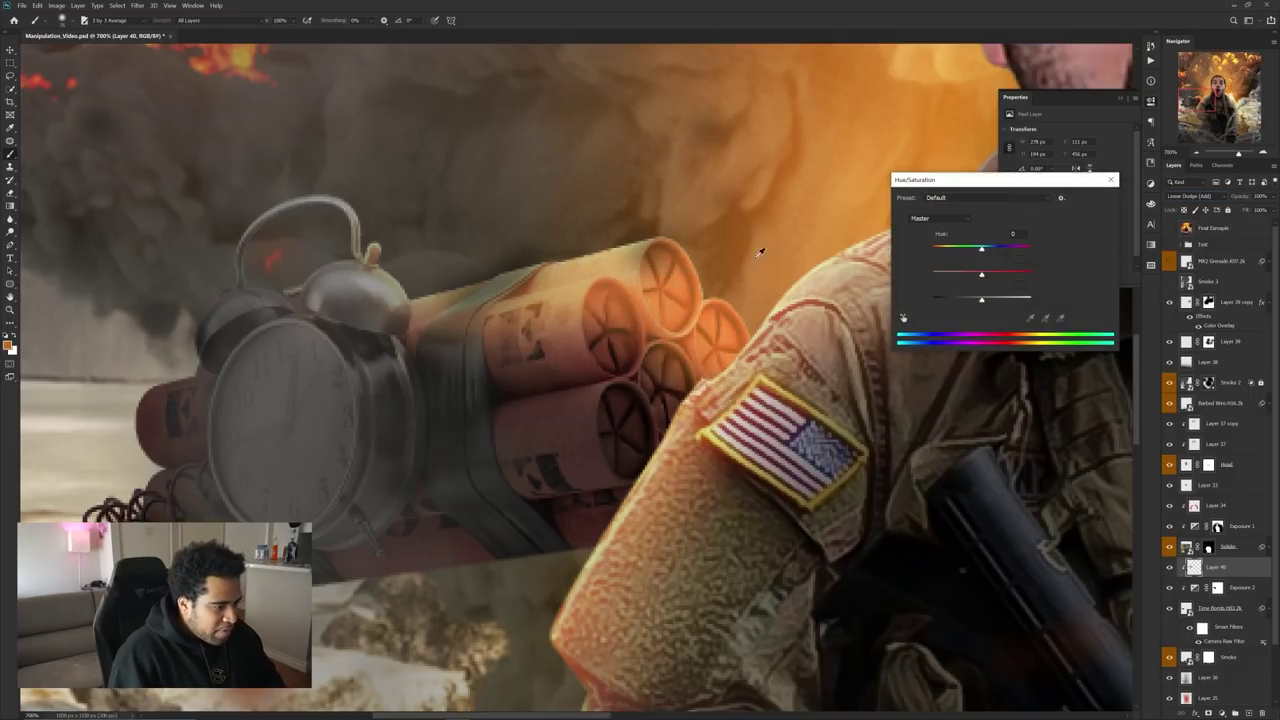
drag(981, 247, 979, 254)
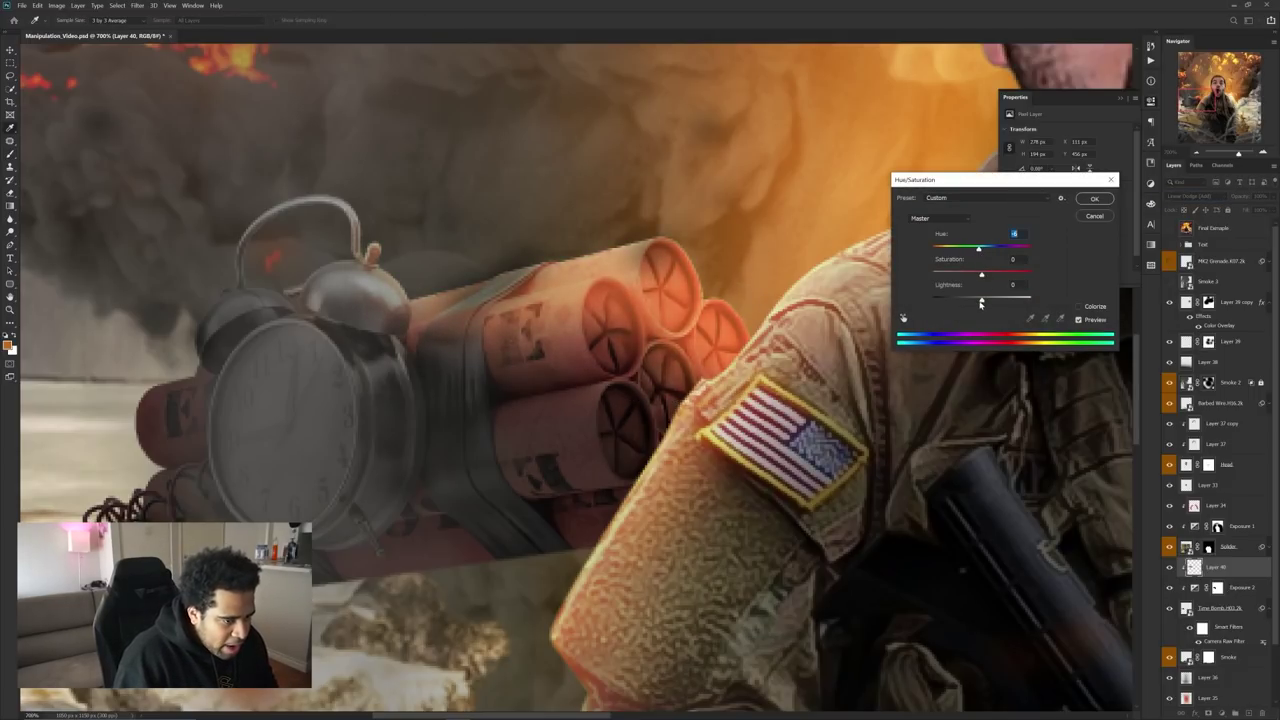
mouse_move(981, 302)
mouse_down()
mouse_move(990, 287)
mouse_move(987, 302)
mouse_up()
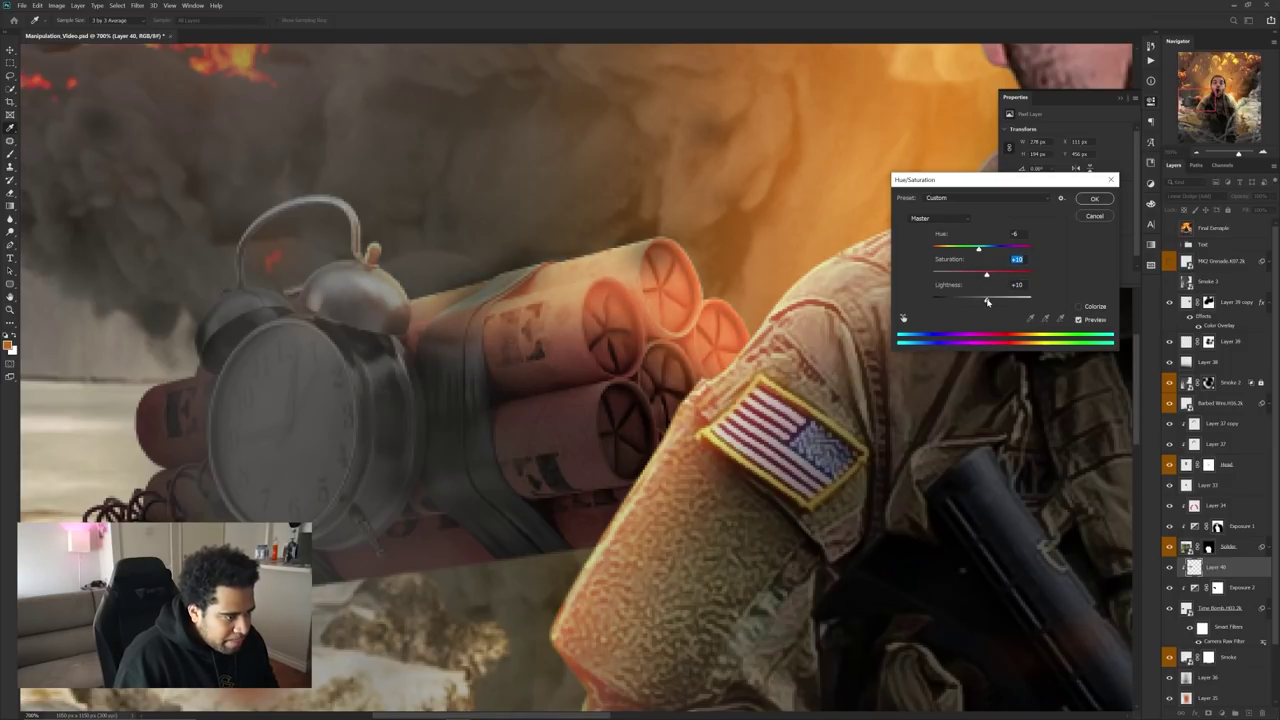
click(1094, 198)
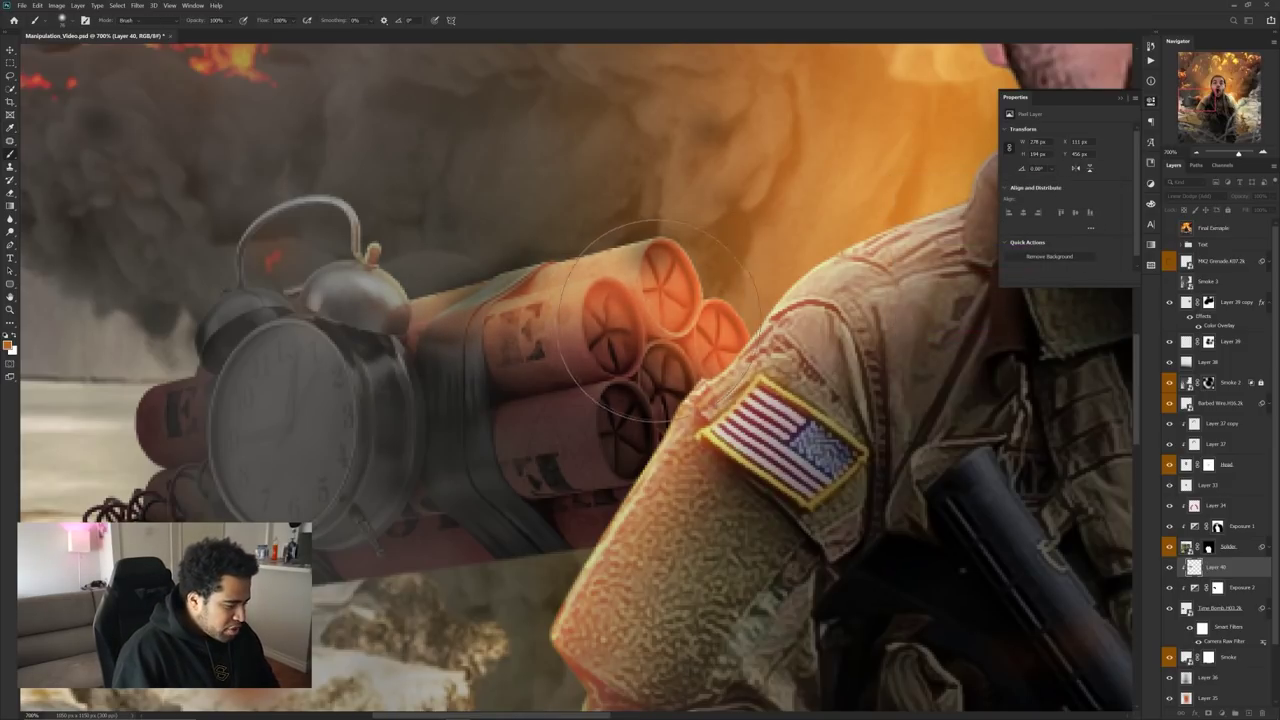
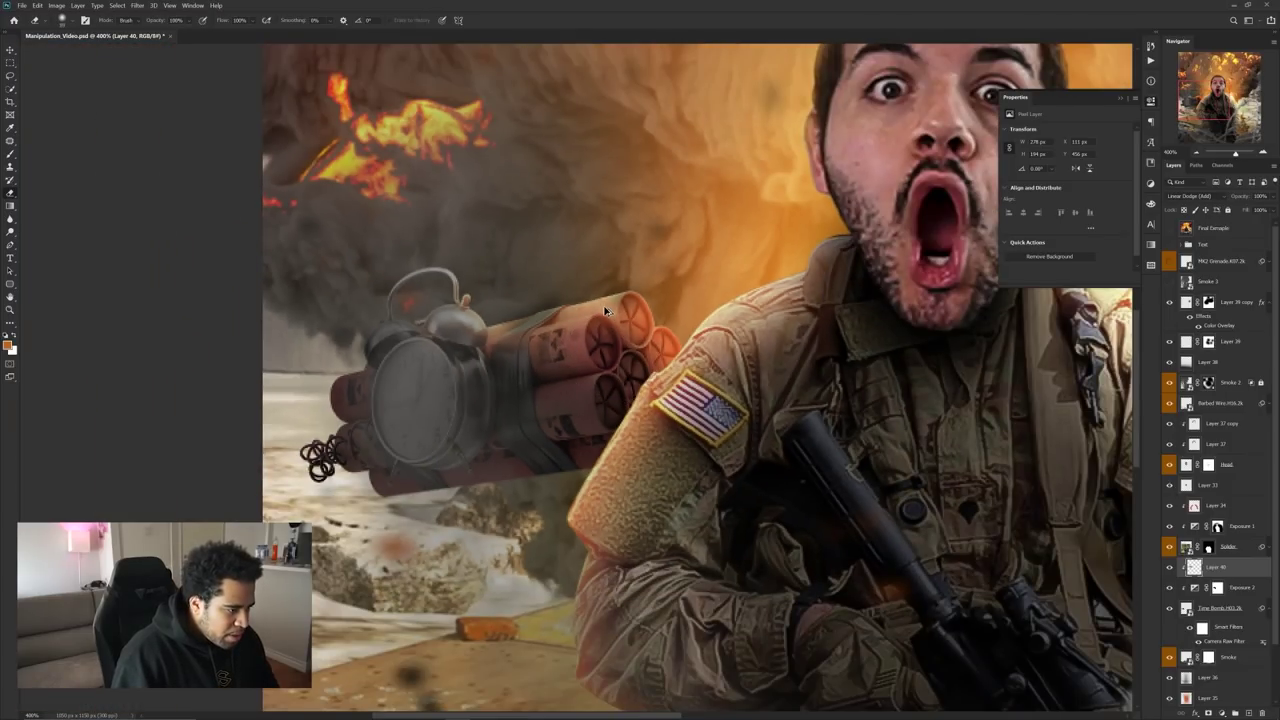
key(ctrl+z)
key(ctrl+z)
scroll(640, 316, down, 3)
key(v)
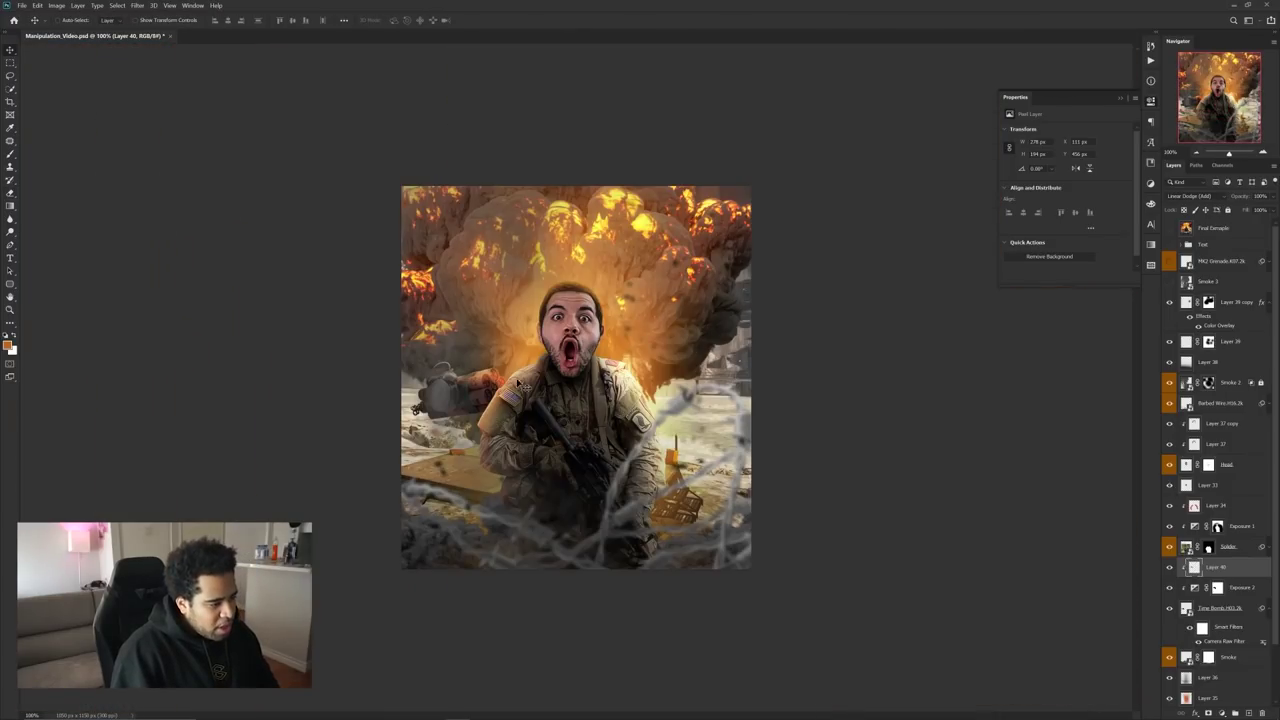
scroll(456, 384, up, 4)
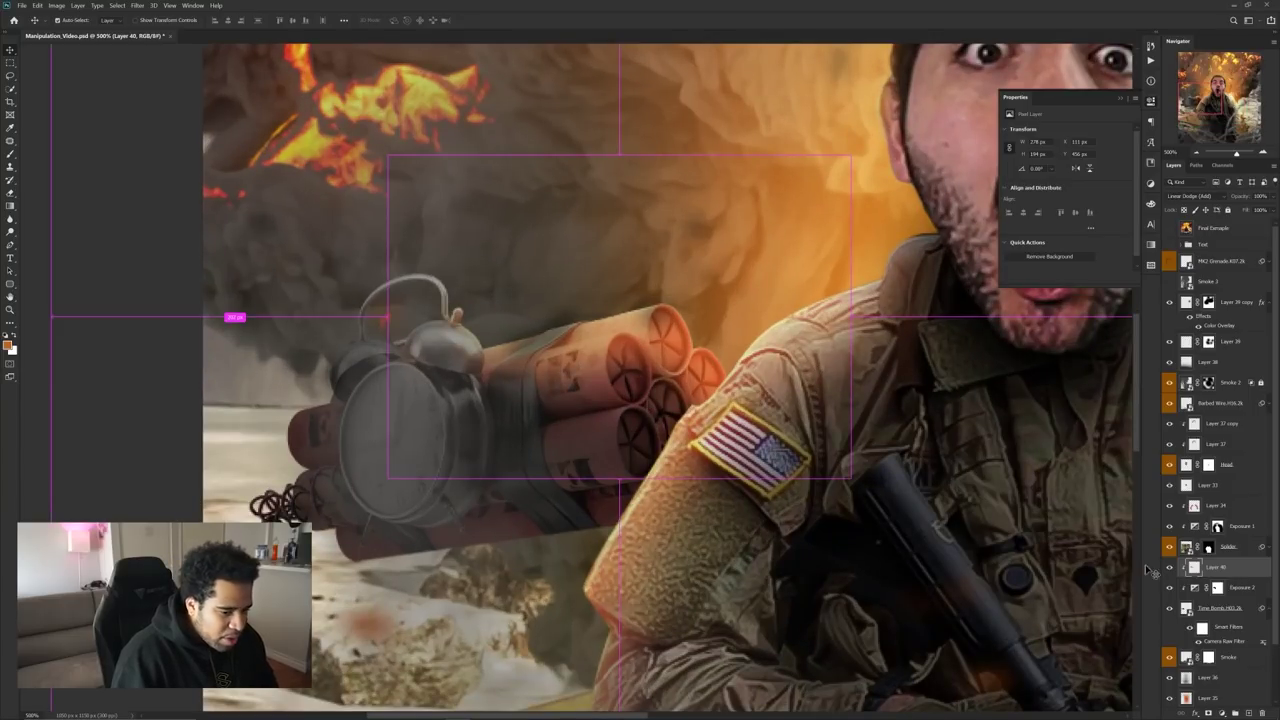
- Add a new layer above the orange glow layer and clip it to the time bomb
click(1248, 712)
right_click(1240, 571)
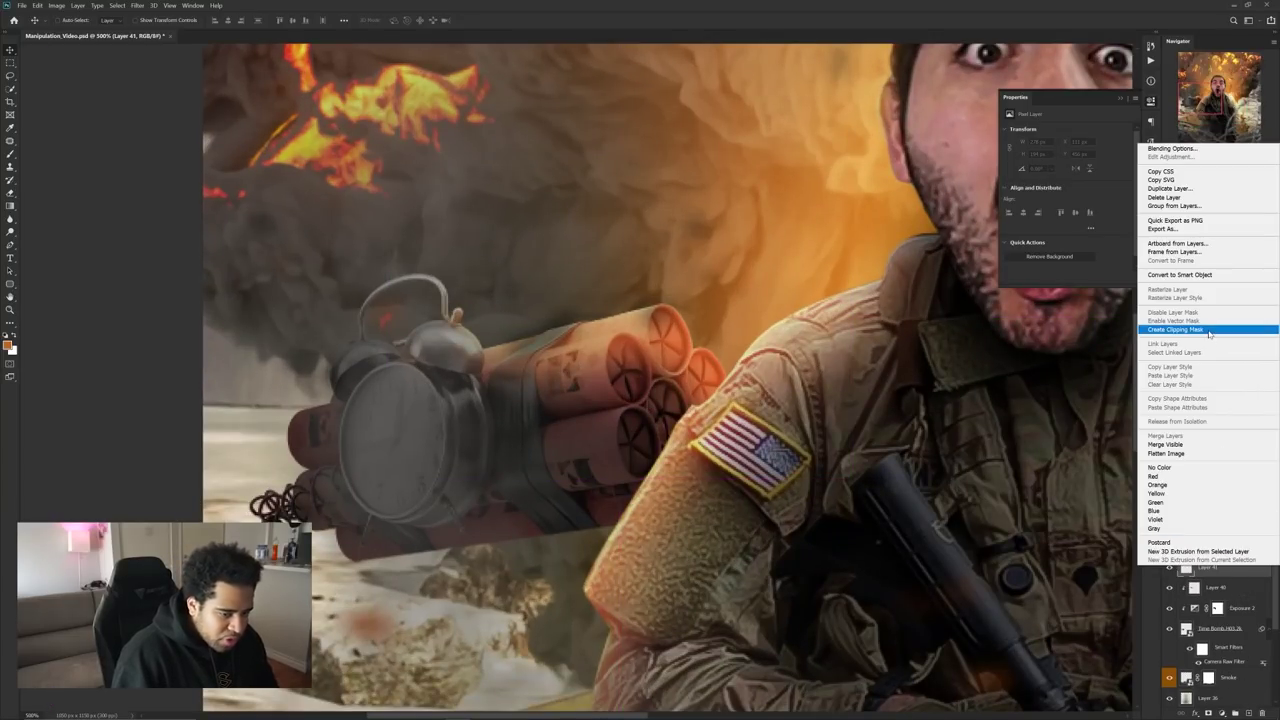
click(1210, 330)
- Brush thin orange highlights along the upper edges and end rims of the top dynamite sticks
key(b)
scroll(610, 330, up, 5)
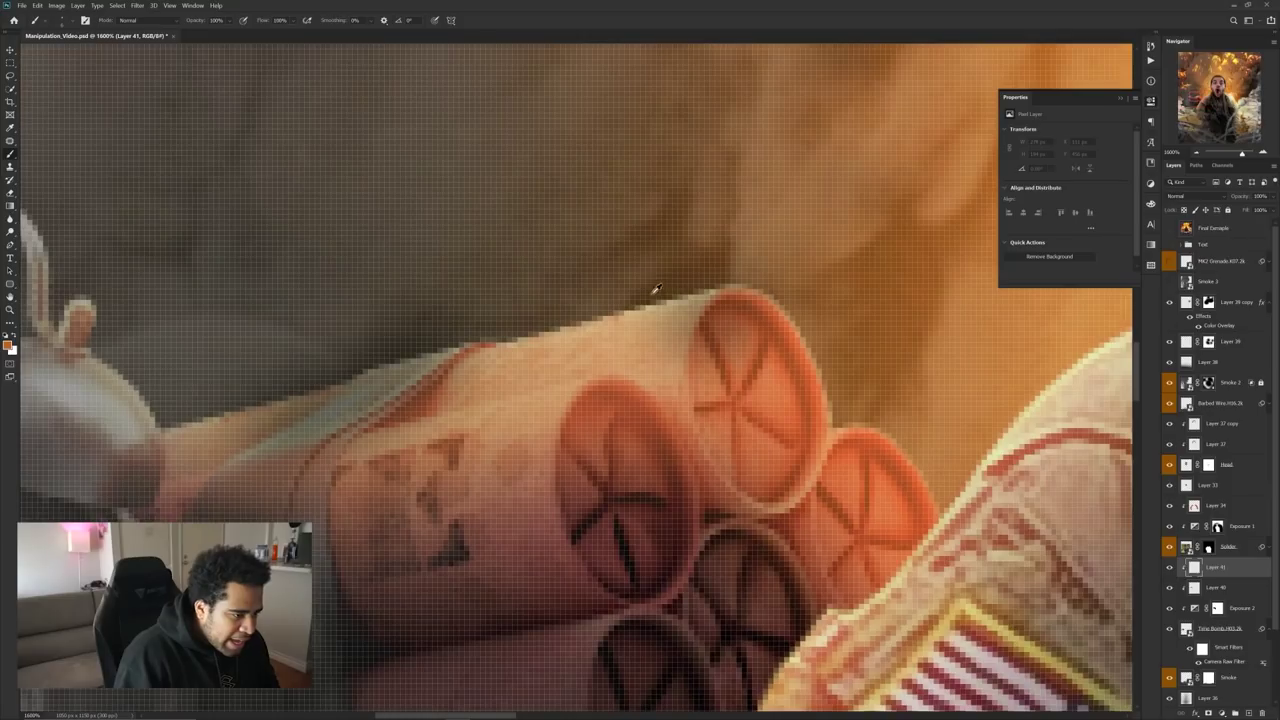
mouse_move(764, 298)
mouse_down()
mouse_move(678, 340)
mouse_move(668, 416)
mouse_up()
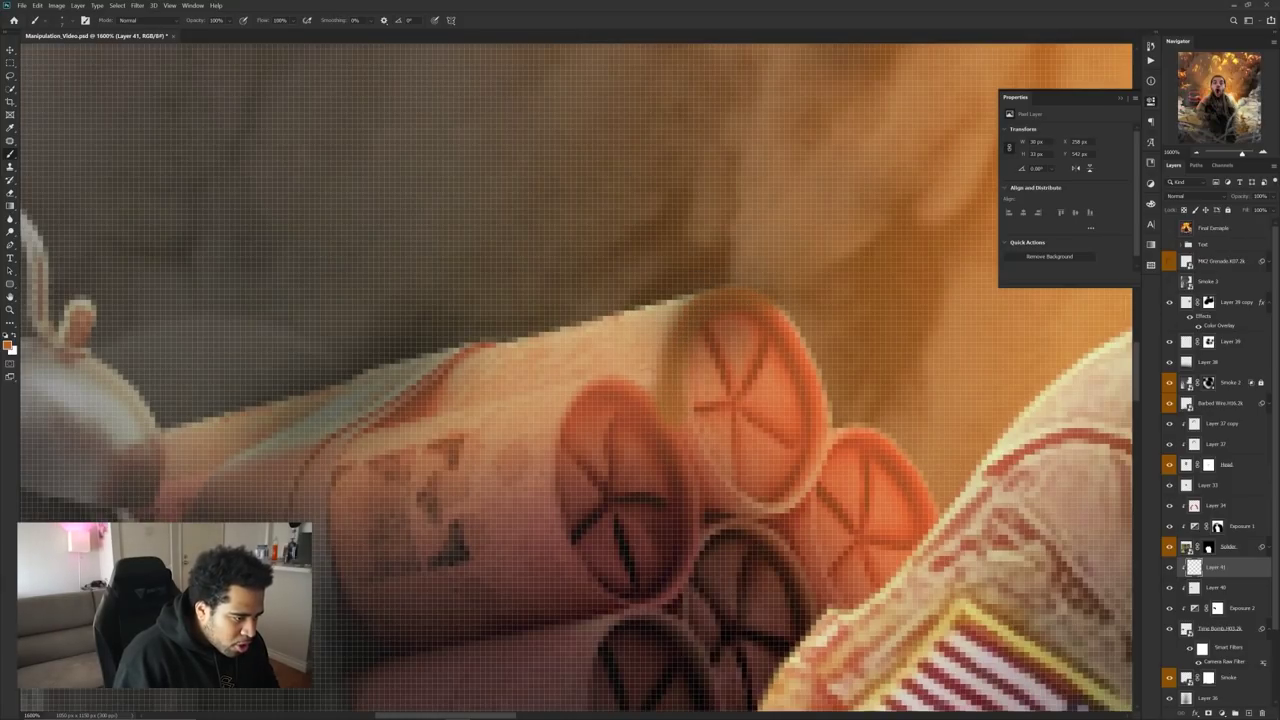
mouse_move(655, 368)
mouse_down()
mouse_move(575, 400)
mouse_move(350, 430)
mouse_up()
drag(664, 298, 552, 348)
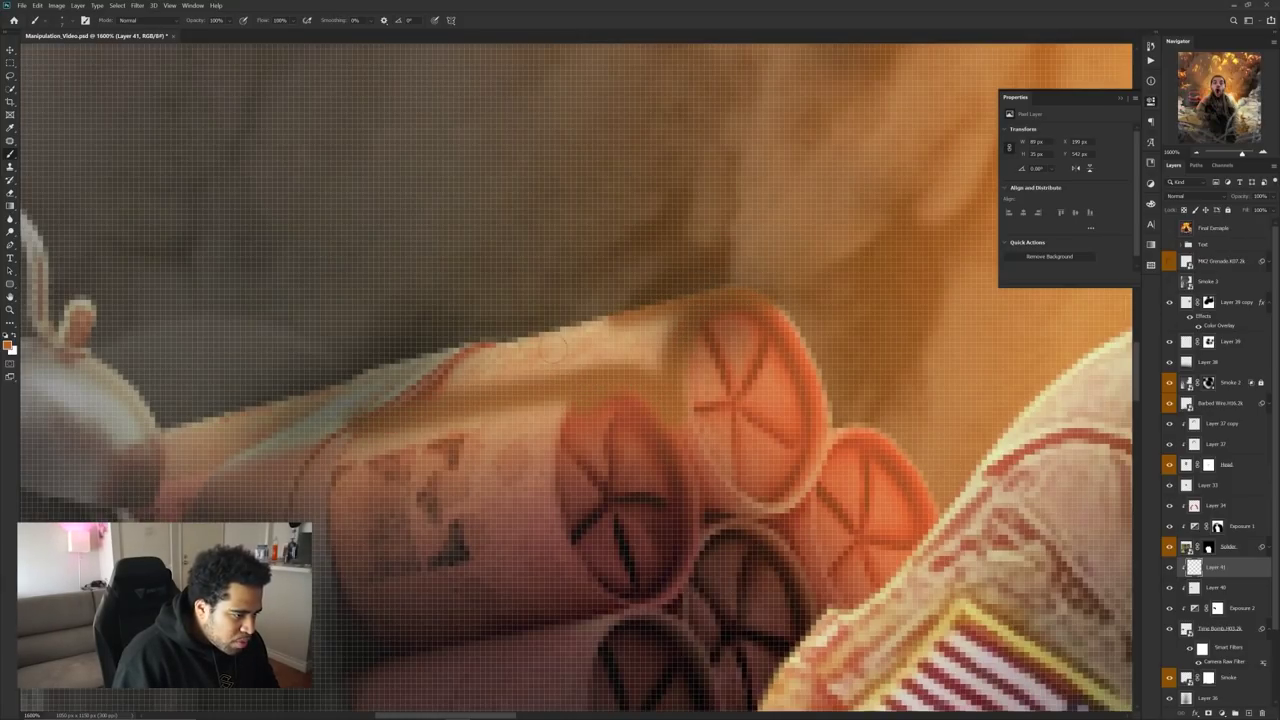
drag(778, 308, 822, 462)
- Set the highlight layer to Linear Dodge (Add), then shift its hue toward red and slightly lower its lightness with Hue/Saturation
click(1195, 197)
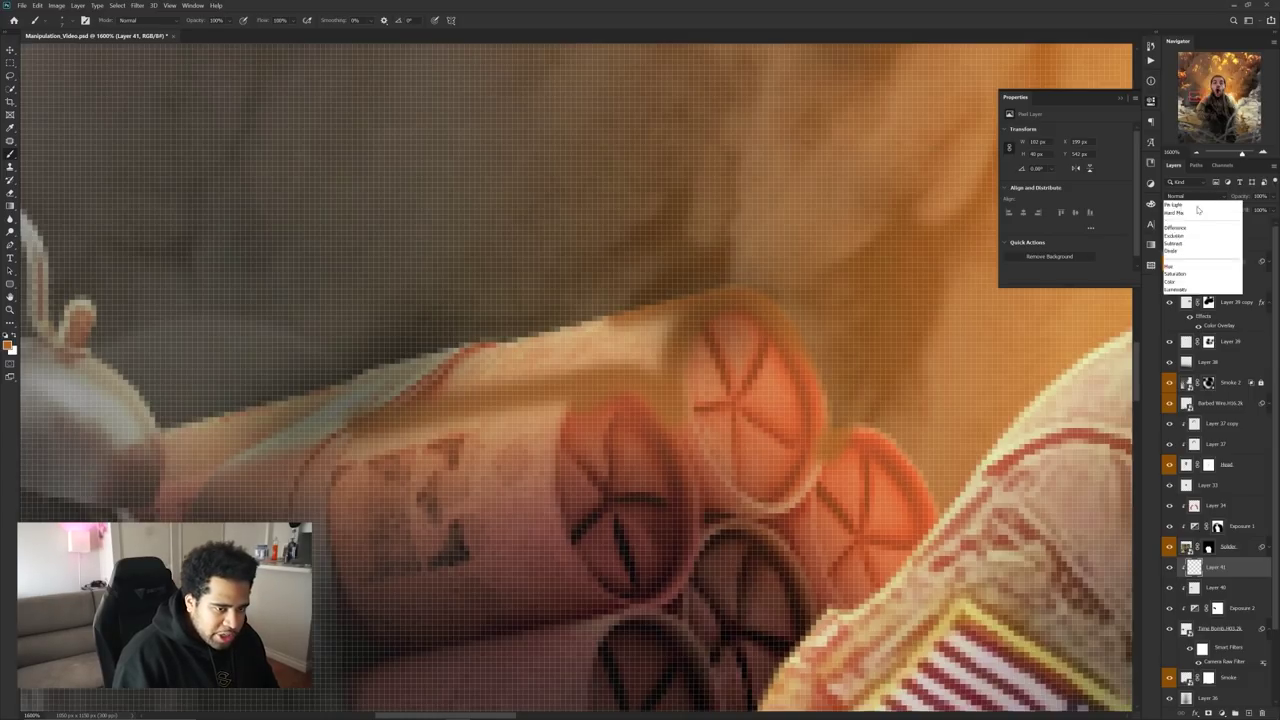
click(1200, 294)
key(ctrl+u)
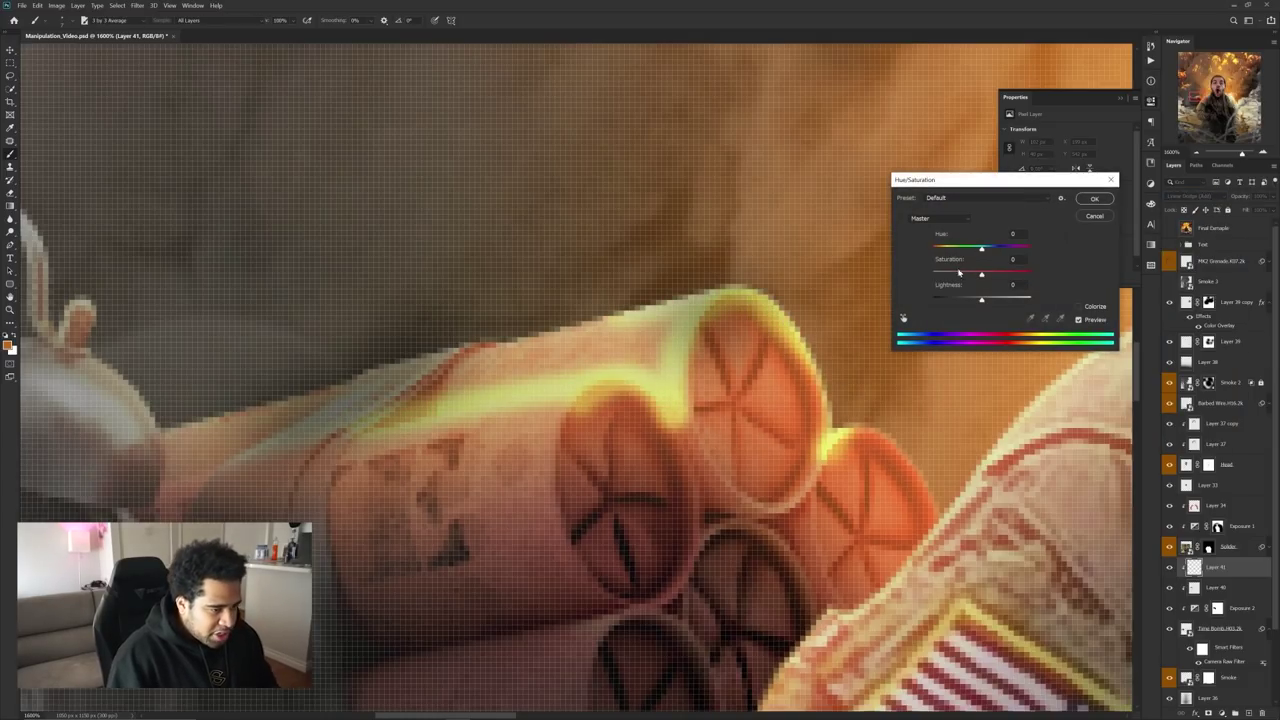
drag(981, 247, 971, 248)
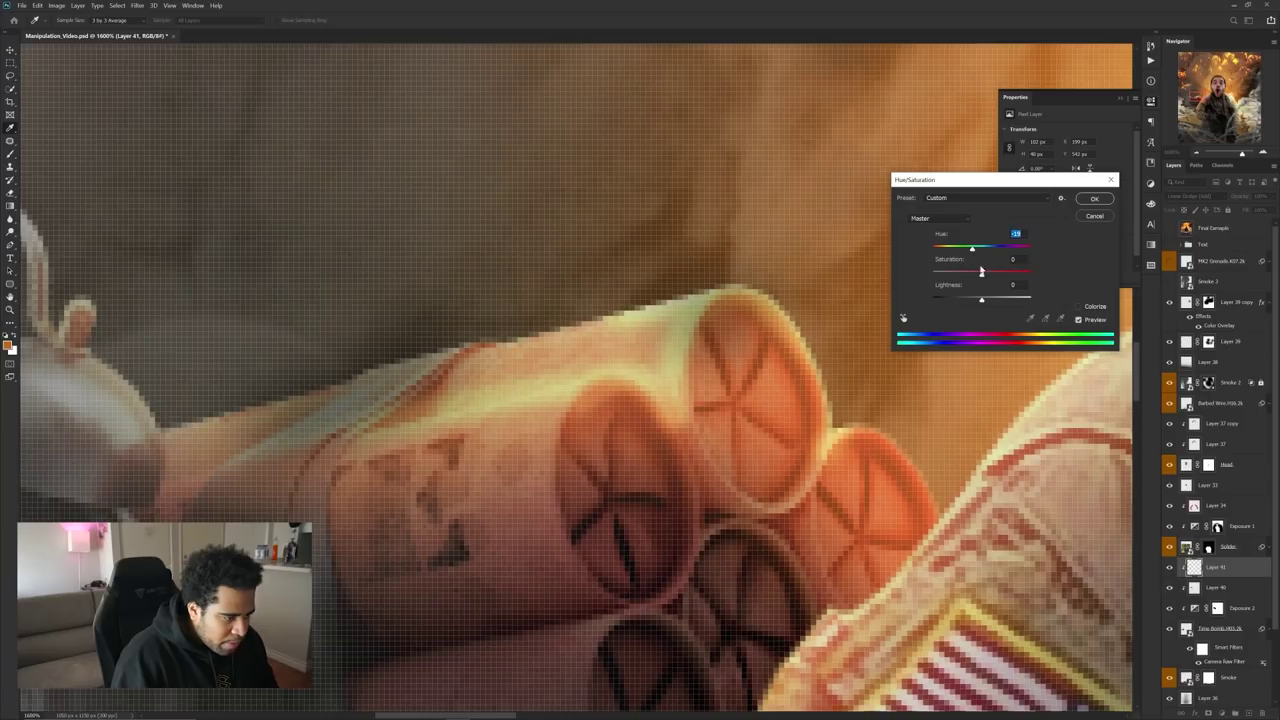
drag(981, 299, 976, 304)
click(1093, 199)
scroll(762, 362, down, 8)
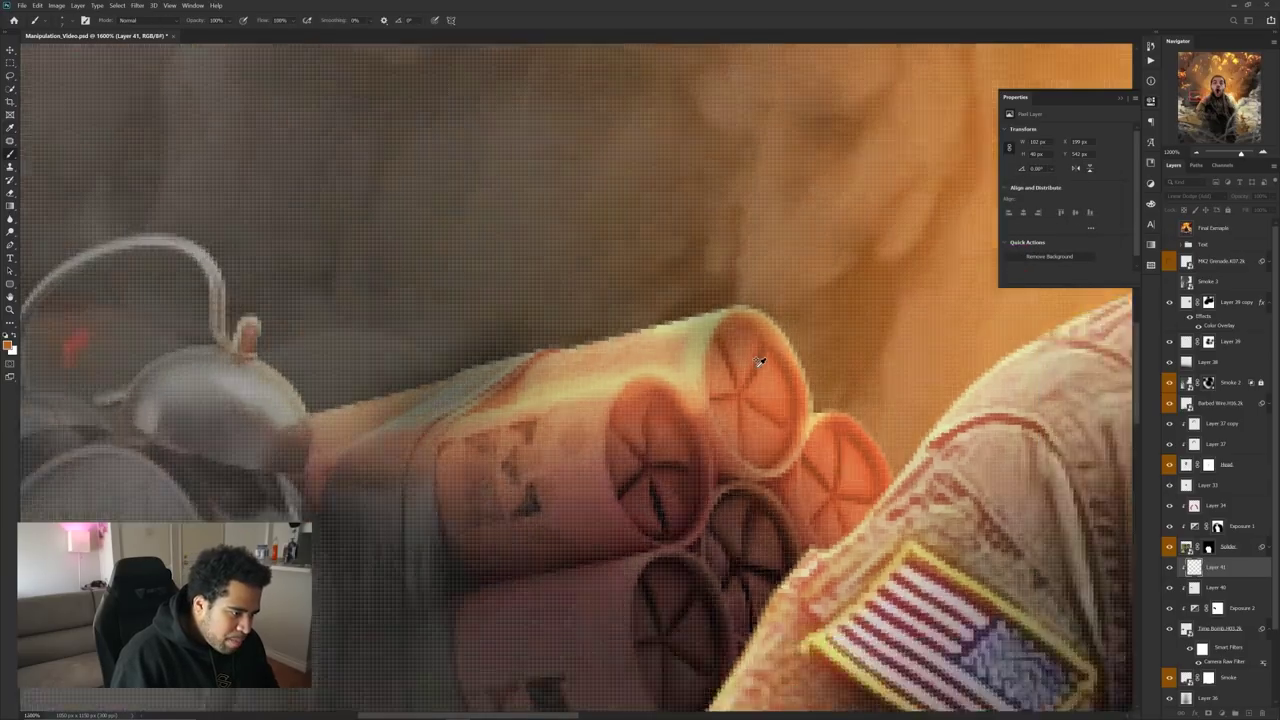
key(e)
scroll(760, 360, up, 8)
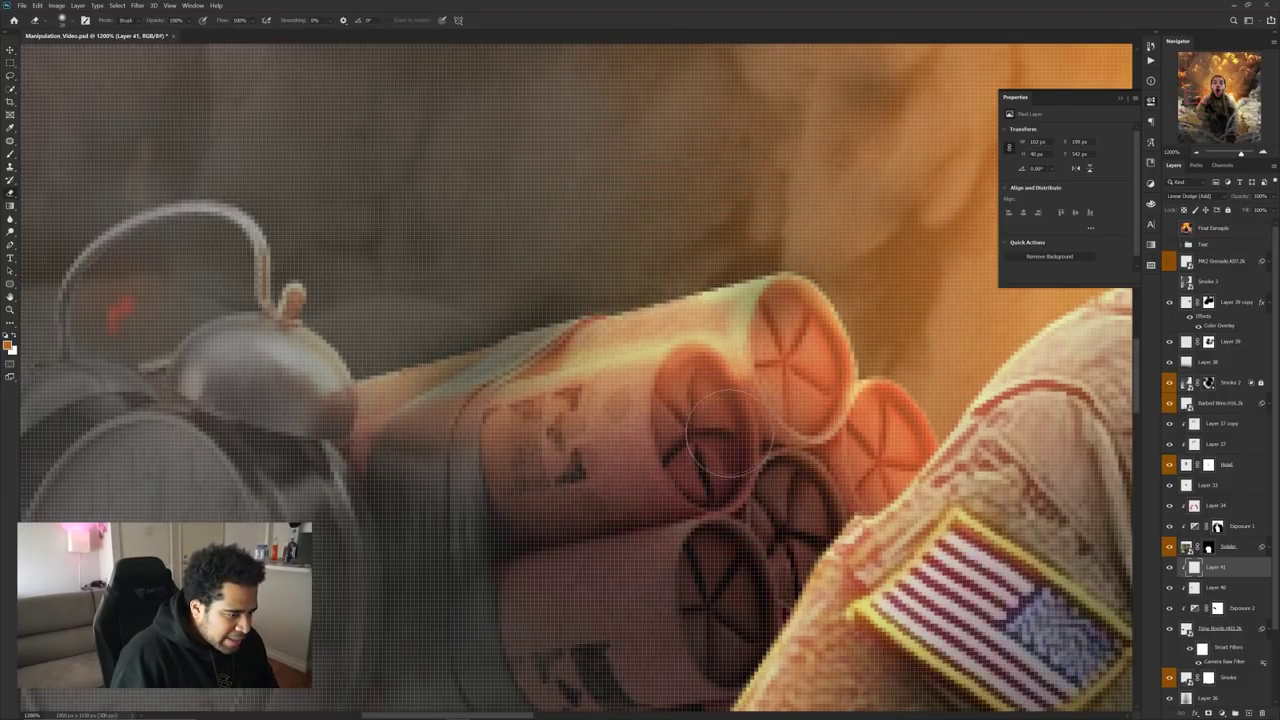
scroll(790, 440, down, 8)
key(v)
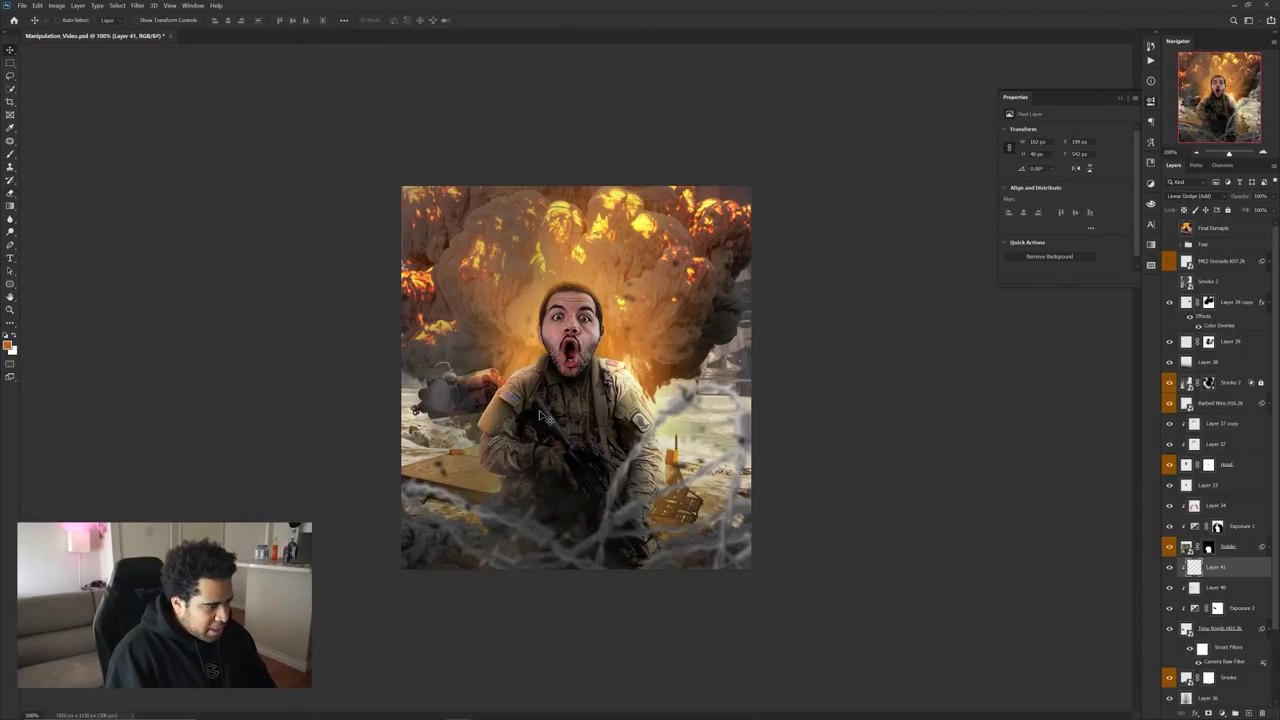
- Reduce the Time Bomb layer's vibrance to -6 with the Camera Raw filter
scroll(460, 390, up, 5)
ctrl+click(605, 370)
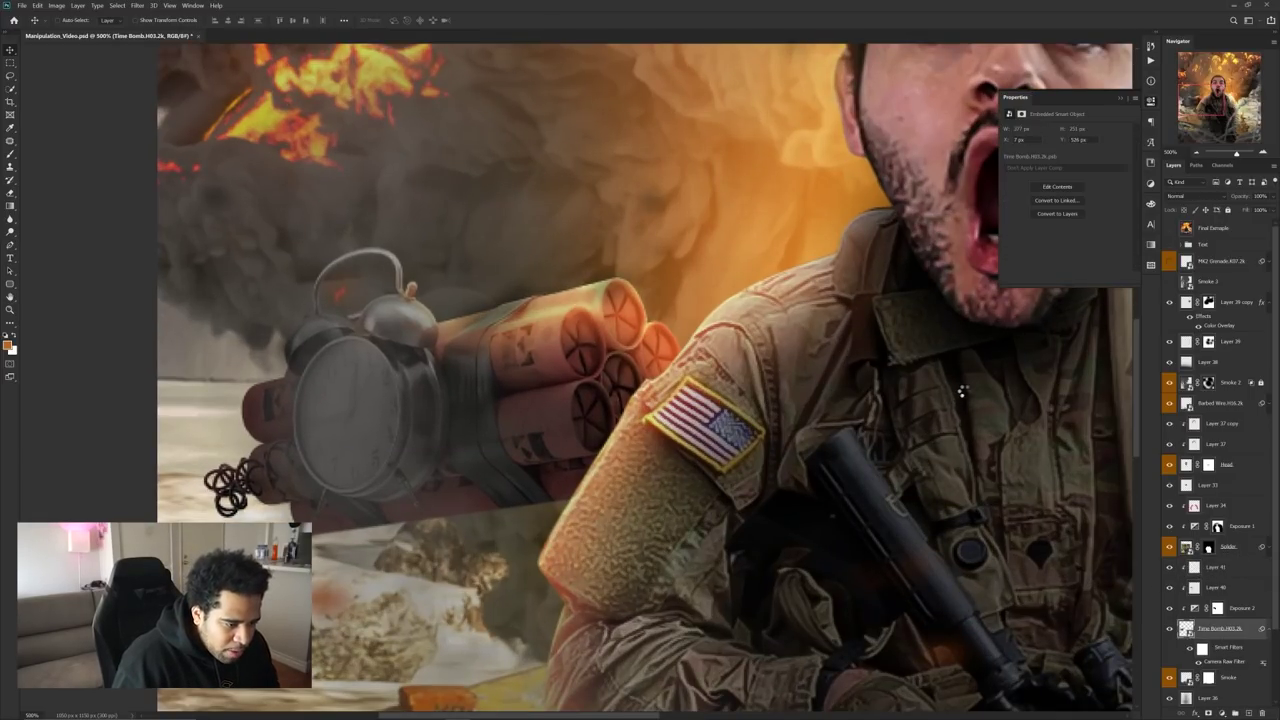
key(ctrl+shift+a)
scroll(1010, 510, down, 1)
drag(1008, 532, 1019, 531)
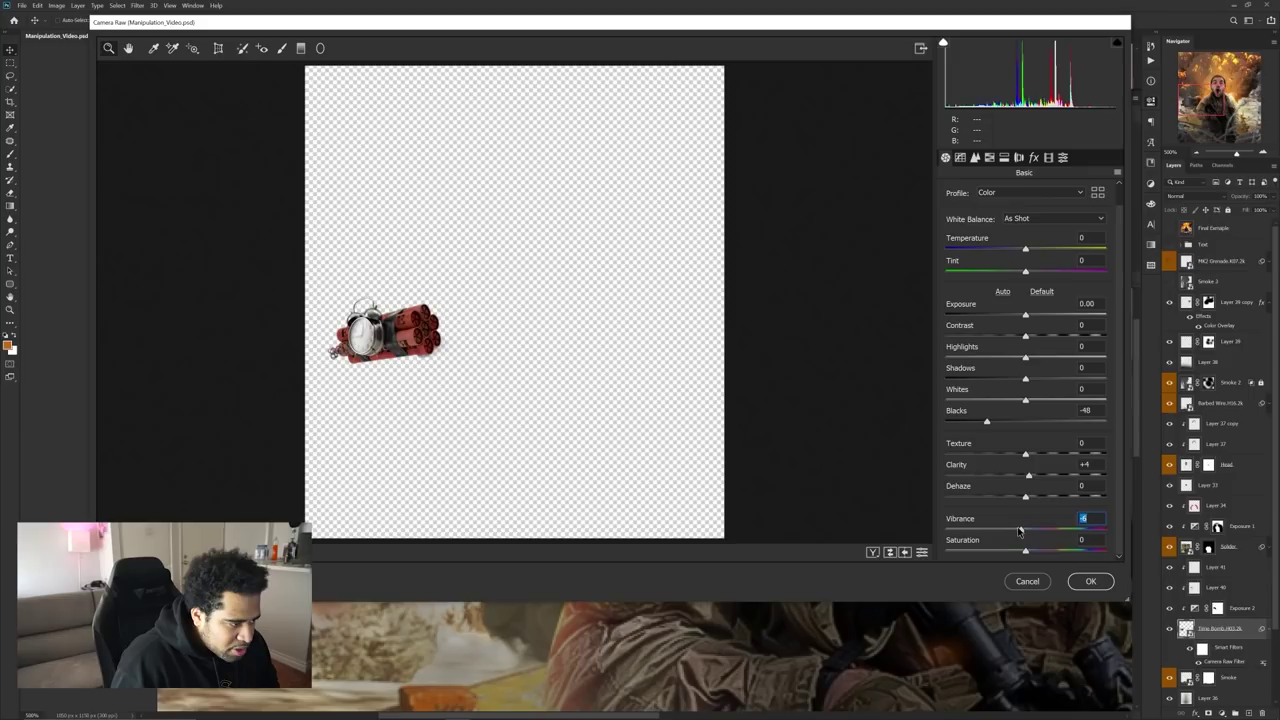
click(1091, 581)
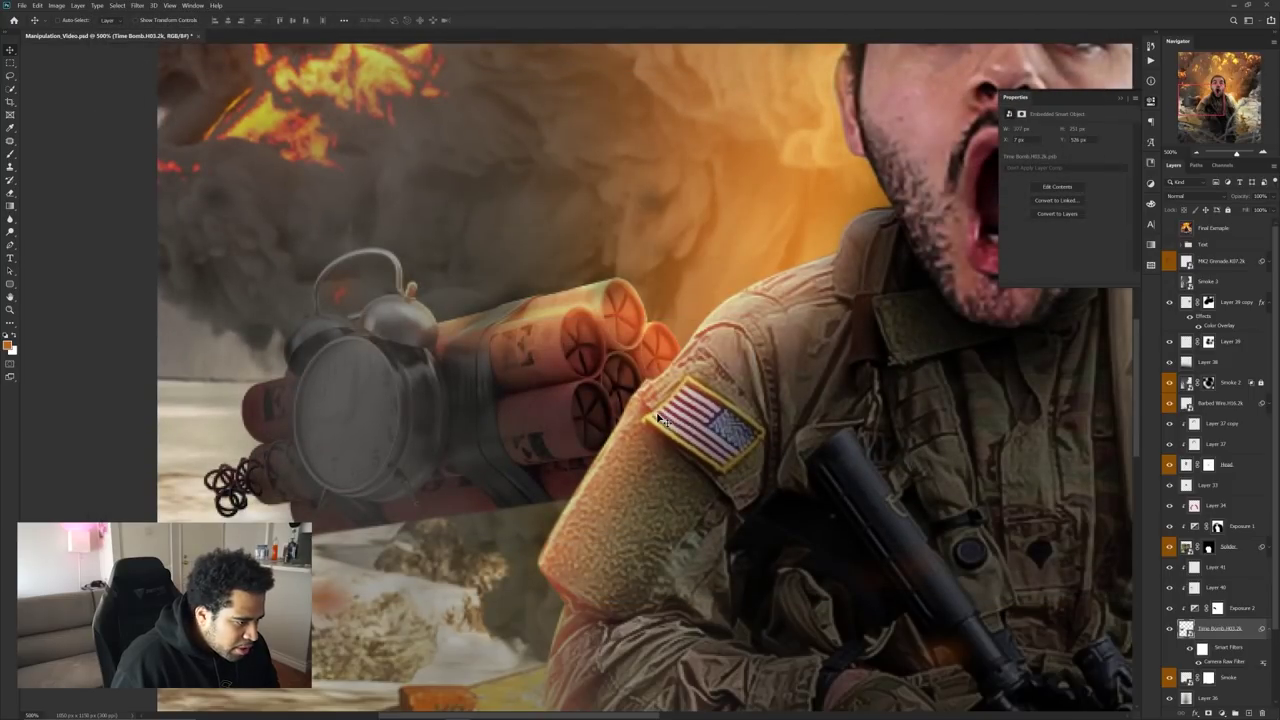
scroll(660, 413, down, 6)
key(f)
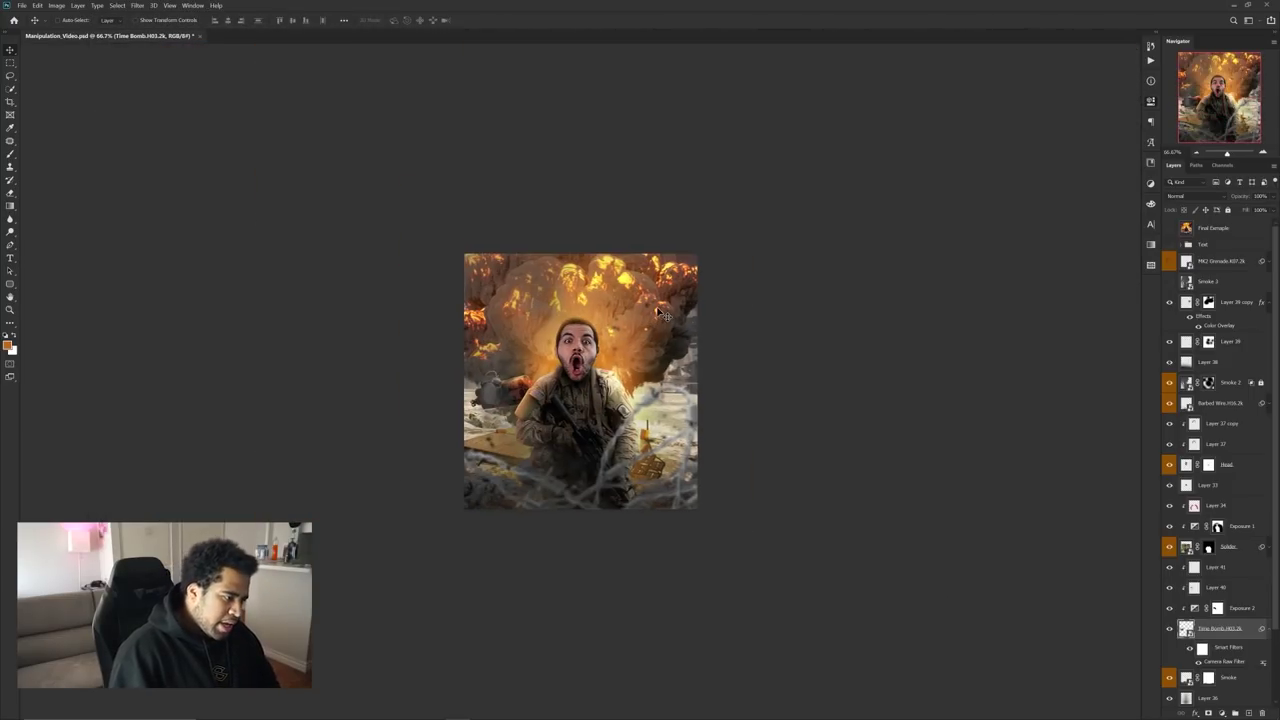
key(f)
key(f)
- Unlock the Smoke 2 layer and paint black on its mask to clear smoke from the clock bell and nearby dynamite
scroll(495, 391, up, 4)
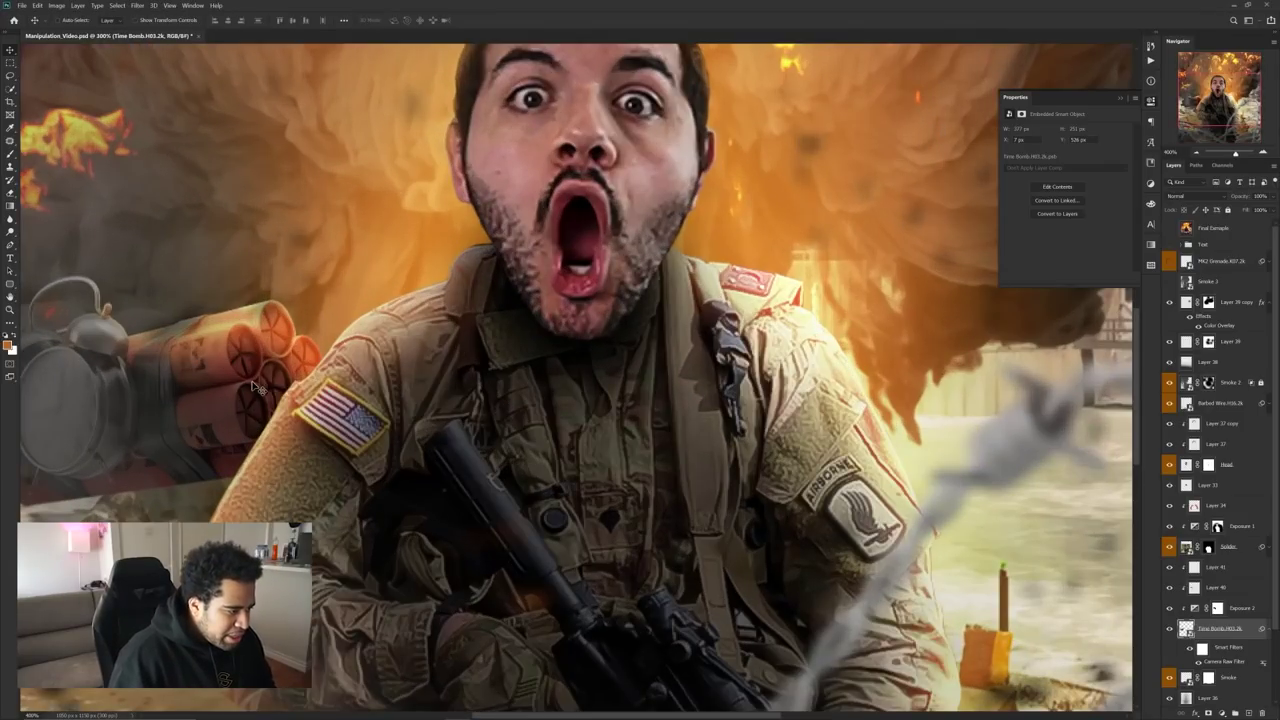
drag(197, 385, 382, 384)
click(1218, 608)
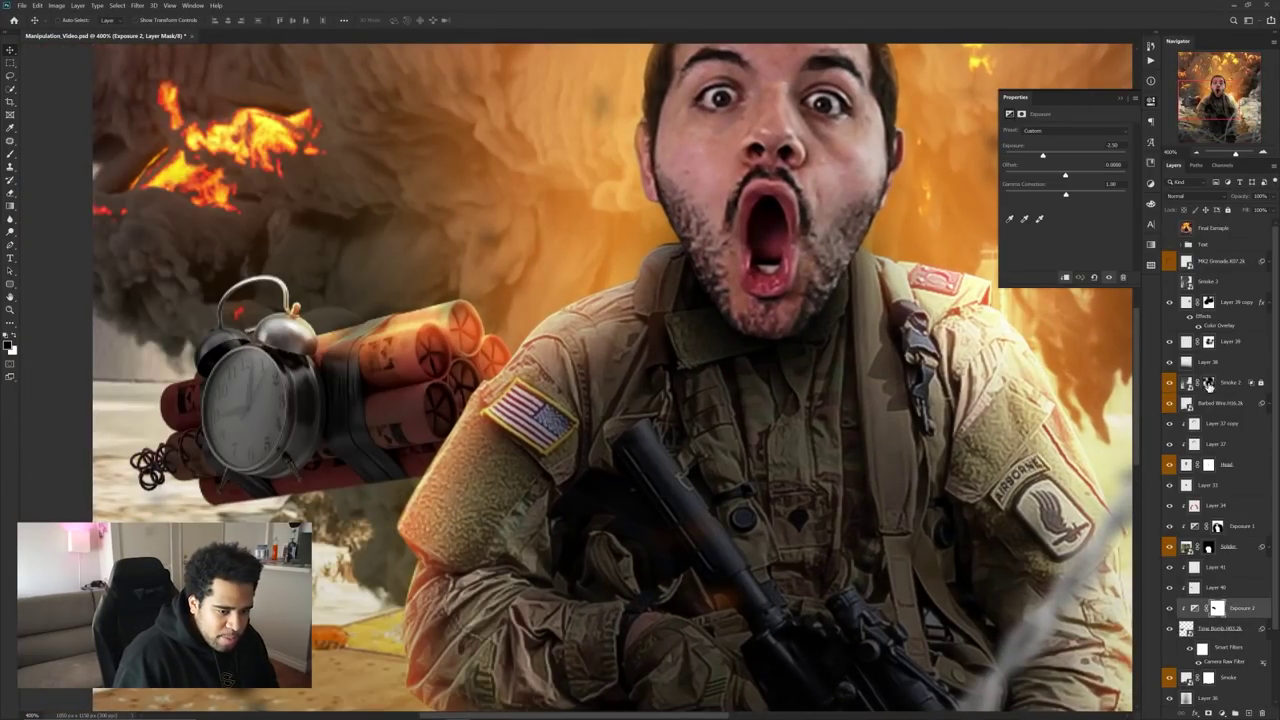
click(1184, 383)
key(b)
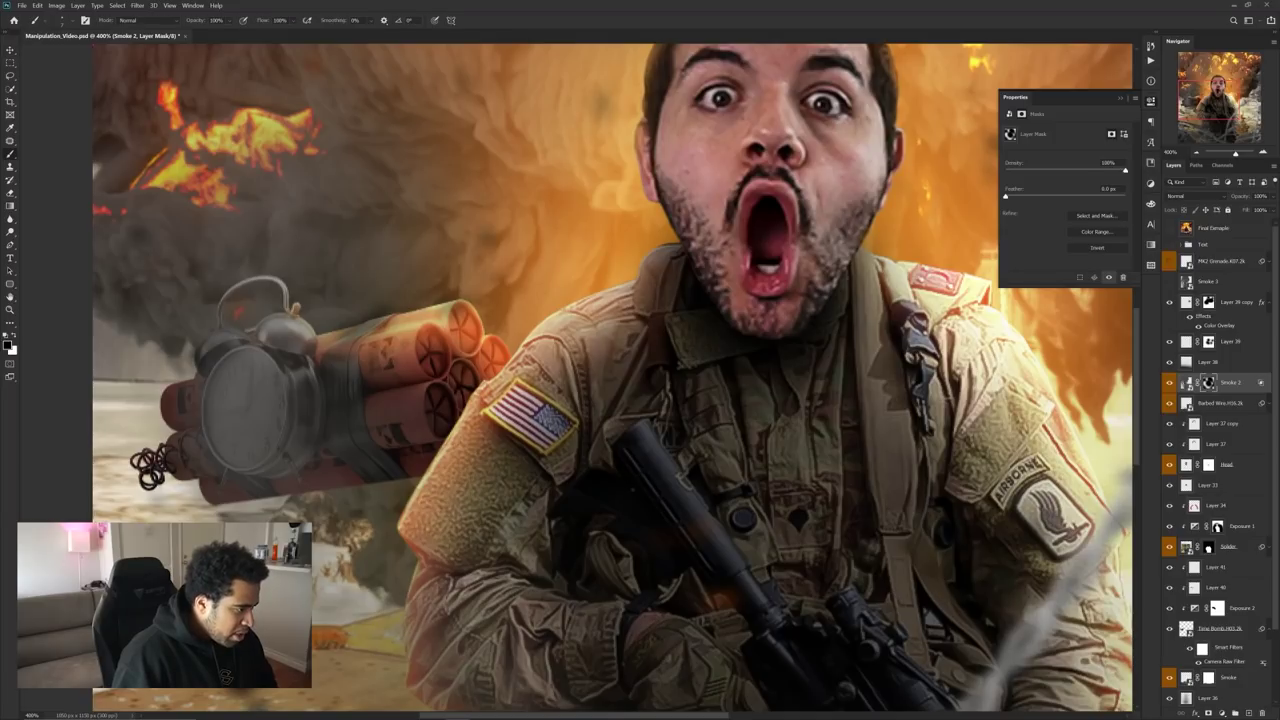
mouse_move(320, 340)
mouse_down()
mouse_move(272, 330)
mouse_move(323, 336)
mouse_up()
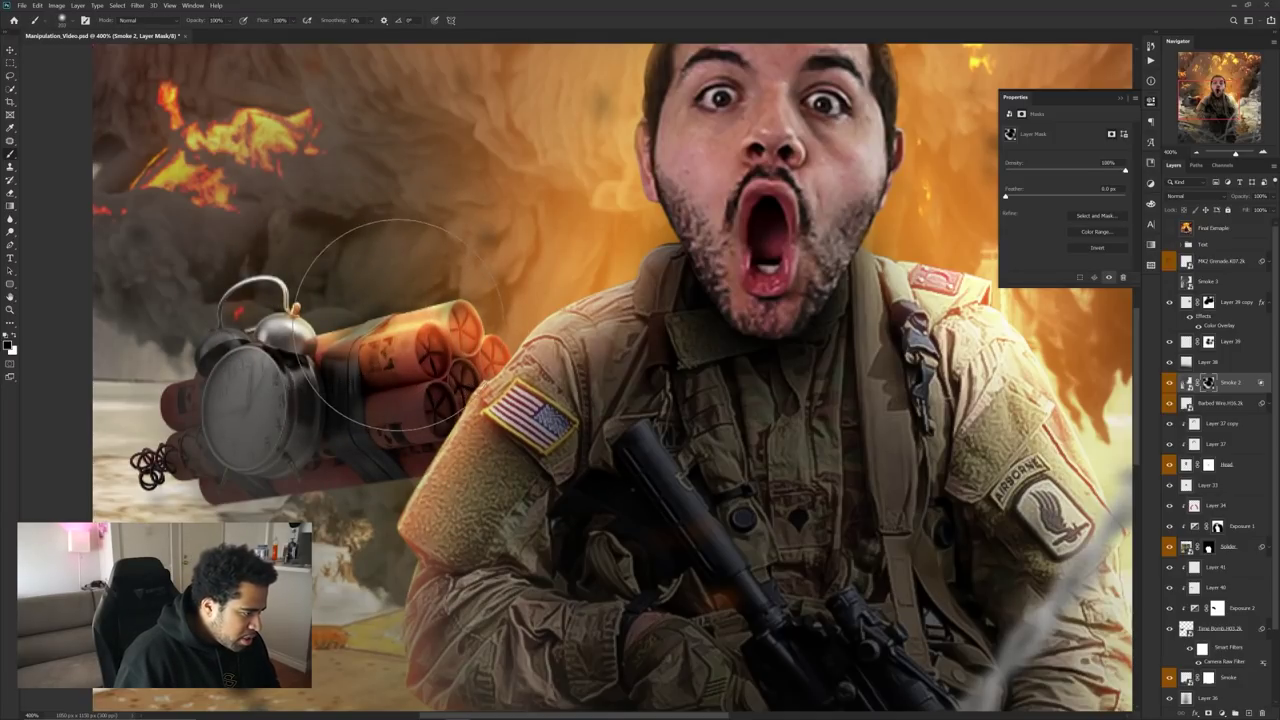
key(ctrl+1)
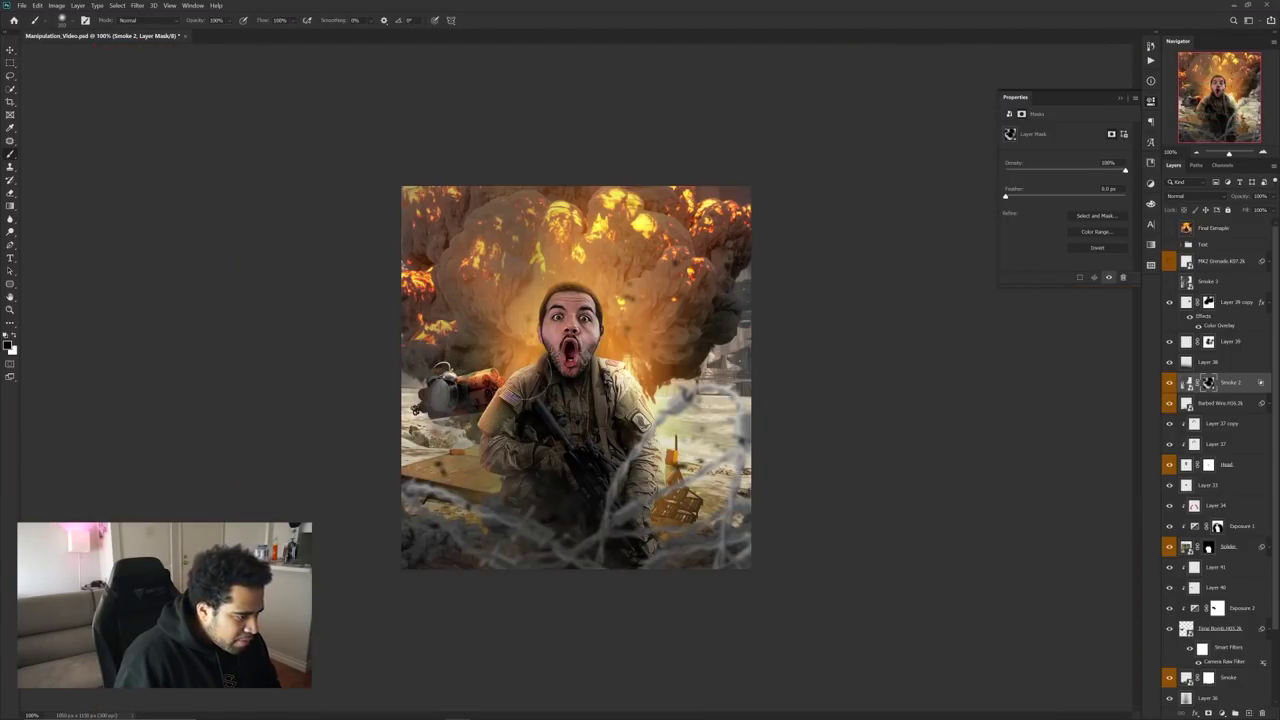
- Thin the smoke over the clock face by painting on the Smoke 2 mask with a soft black brush at 31% opacity
key(v)
scroll(527, 397, up, 1)
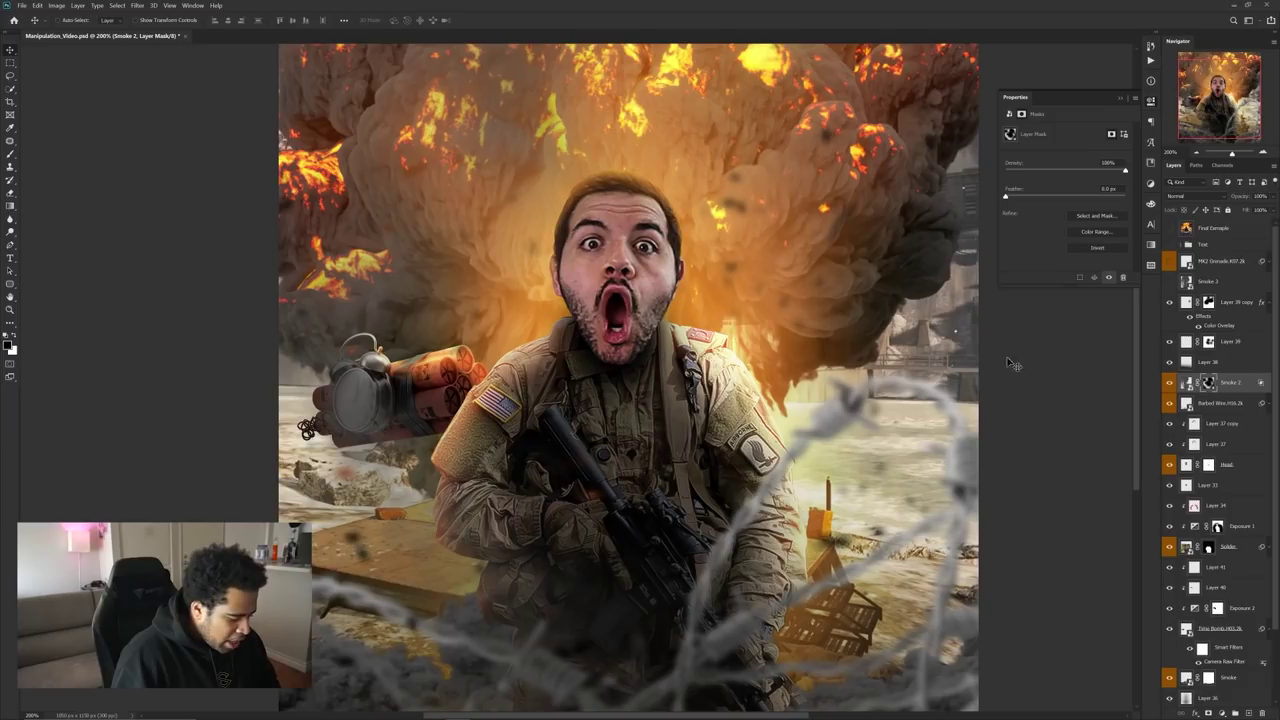
key(b)
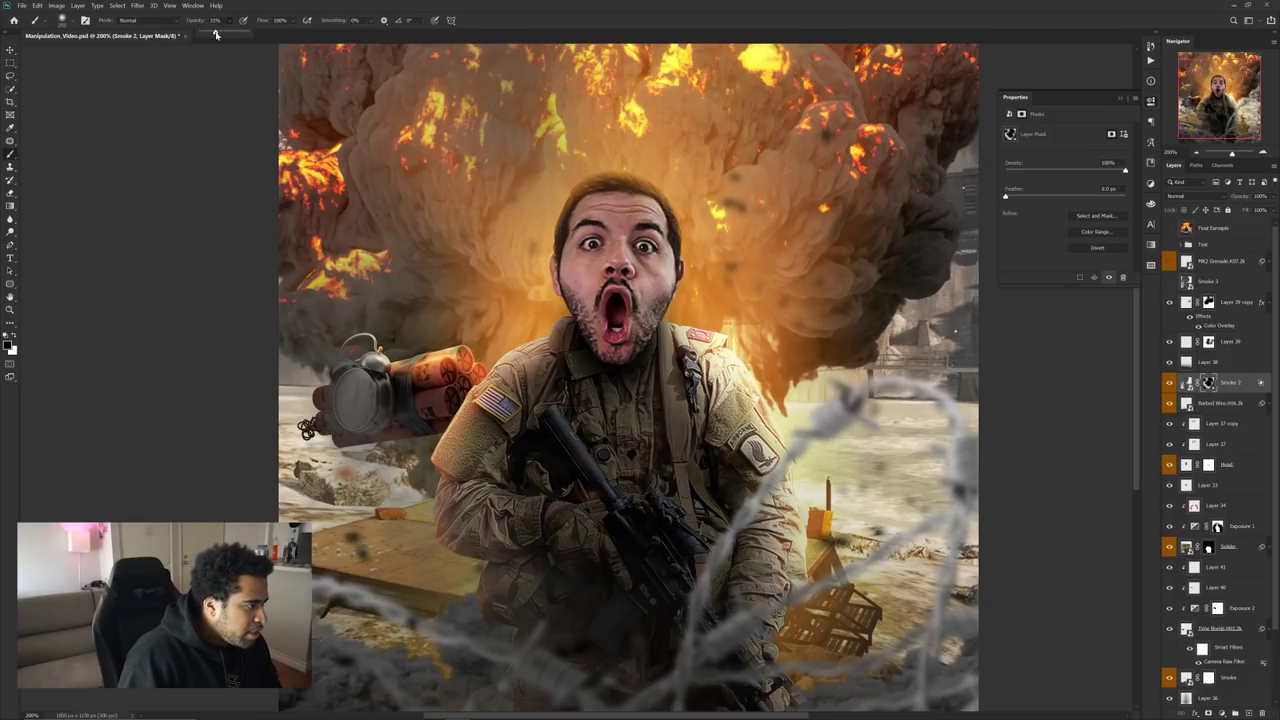
scroll(377, 380, up, 1)
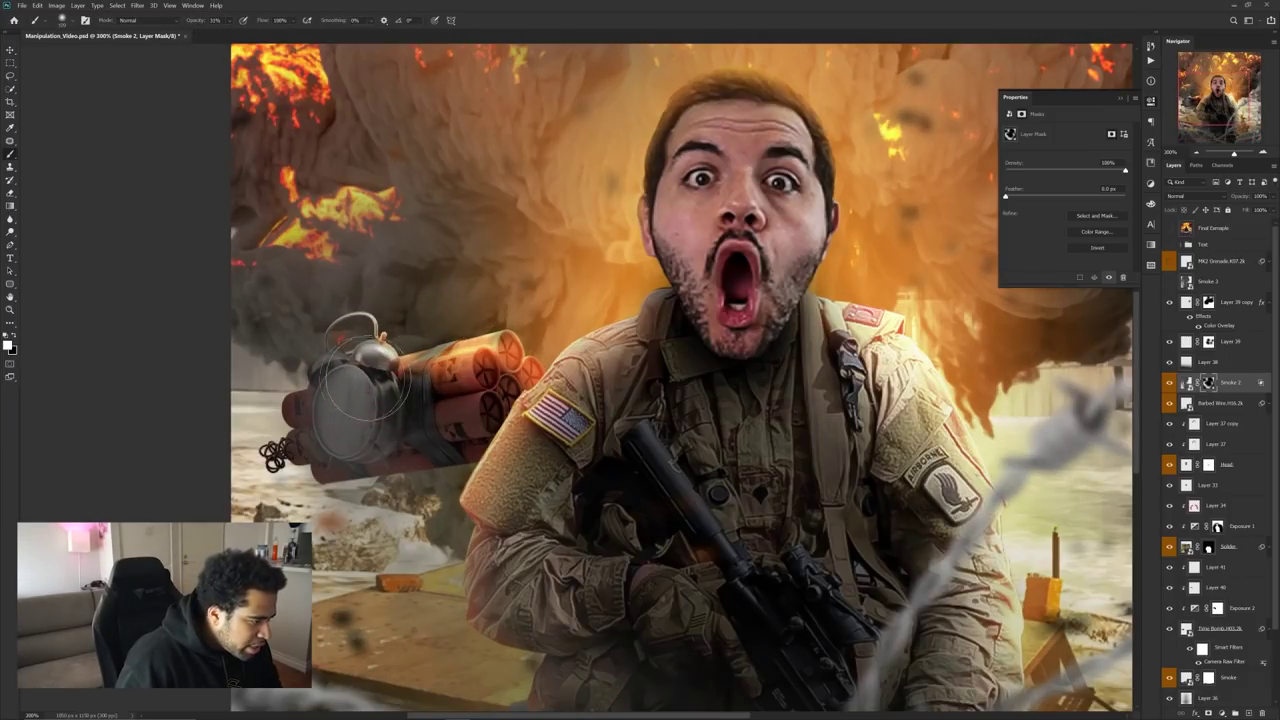
scroll(352, 415, up, 2)
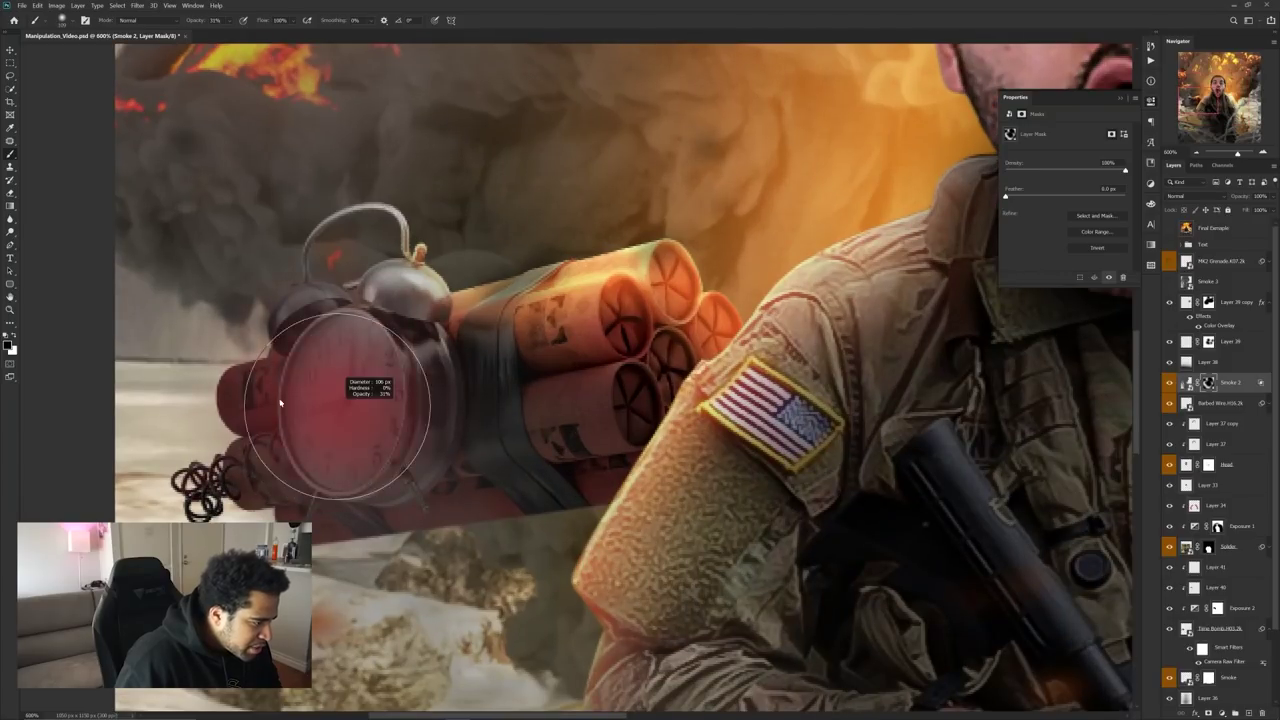
drag(280, 403, 234, 403)
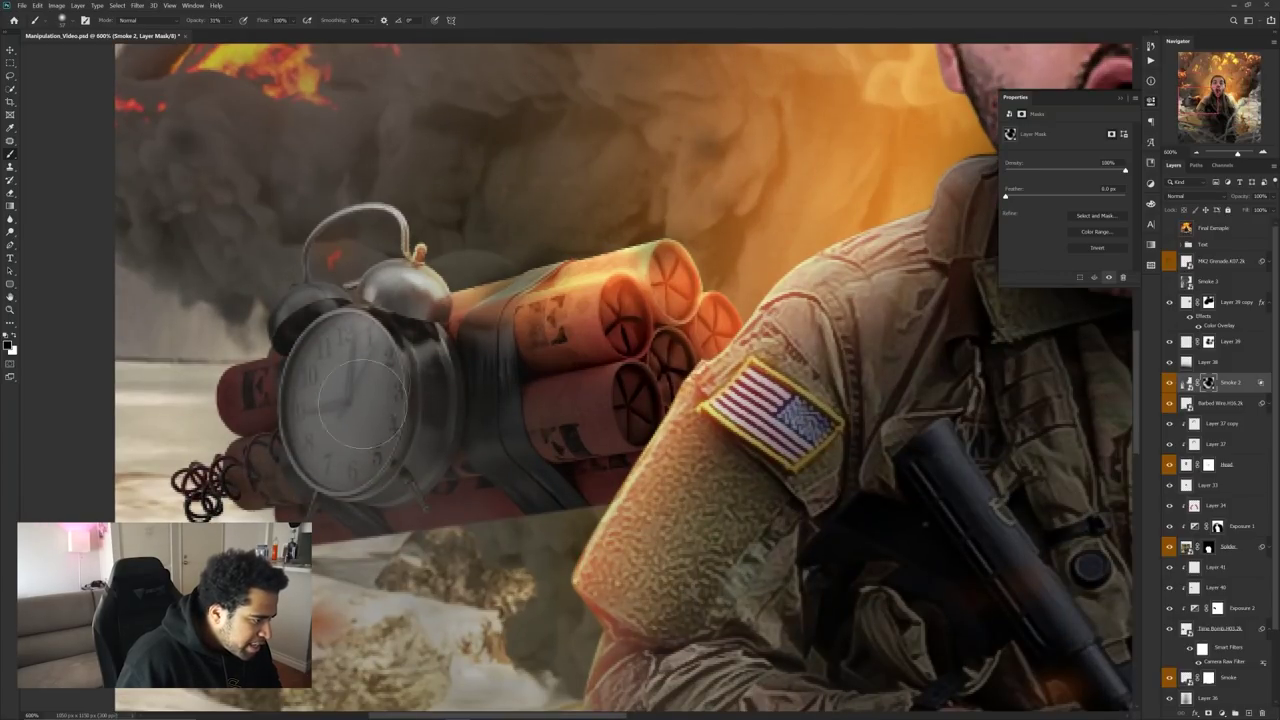
- Show the MK2 Grenade layer, move it beneath the Head layer, and raise the grenade behind the barbed wire beside the soldier
scroll(362, 405, down, 5)
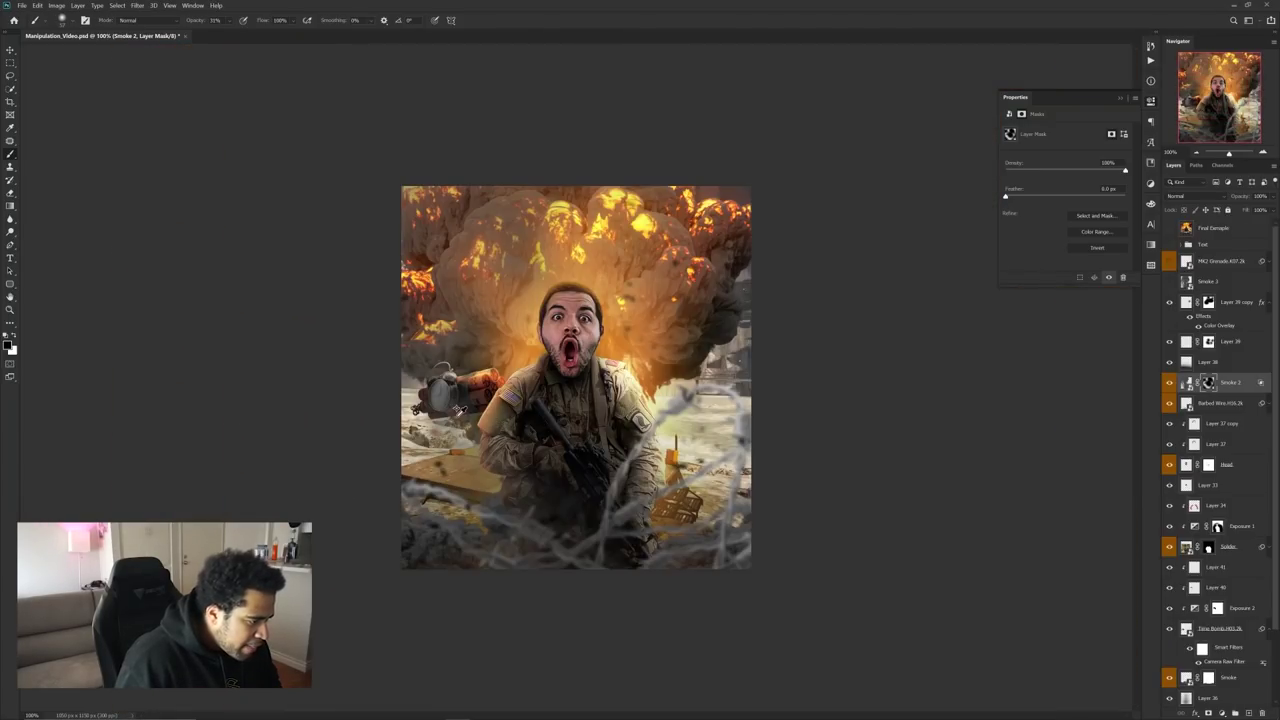
key(v)
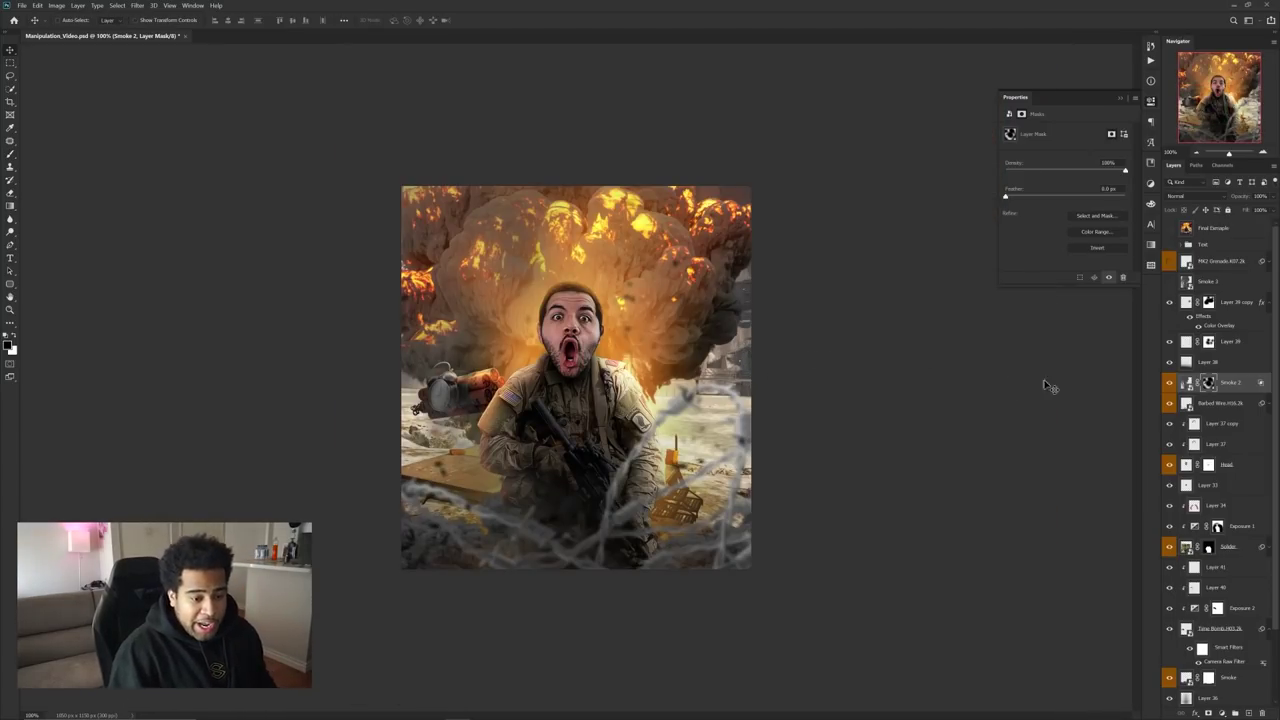
click(1169, 282)
click(1169, 262)
click(1216, 263)
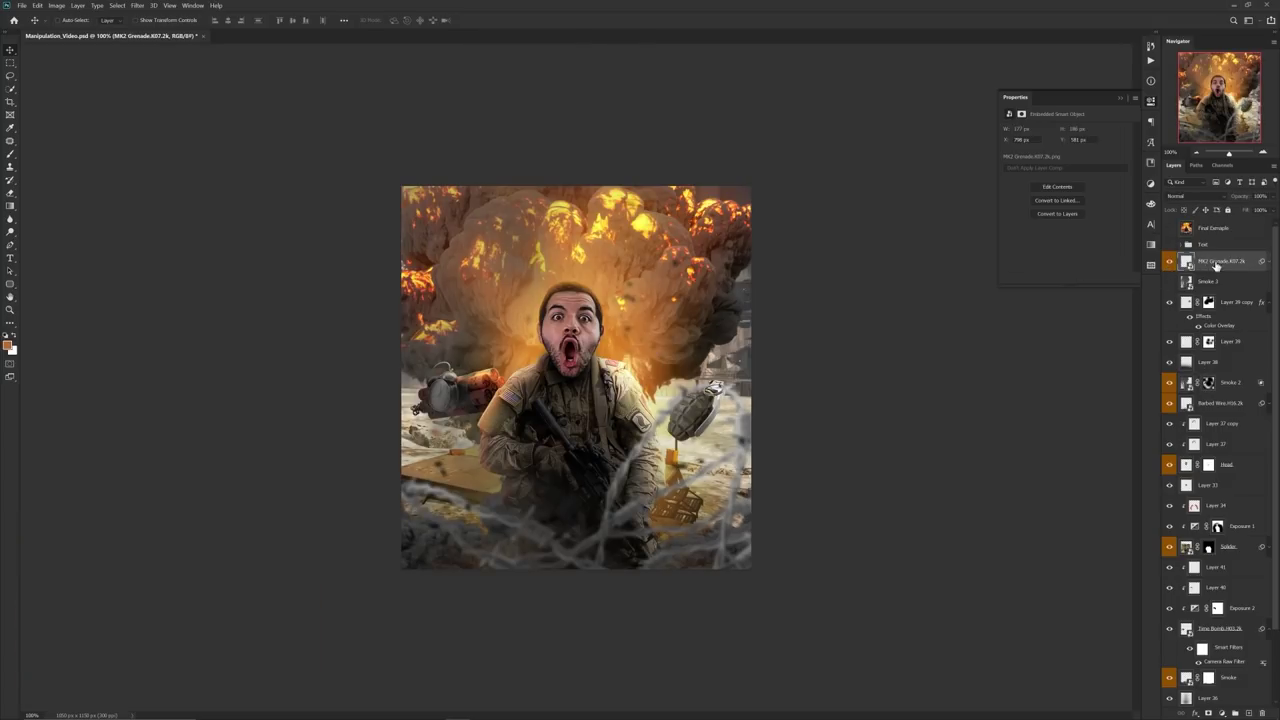
drag(1216, 265, 1217, 457)
drag(1217, 457, 1217, 471)
drag(708, 314, 710, 350)
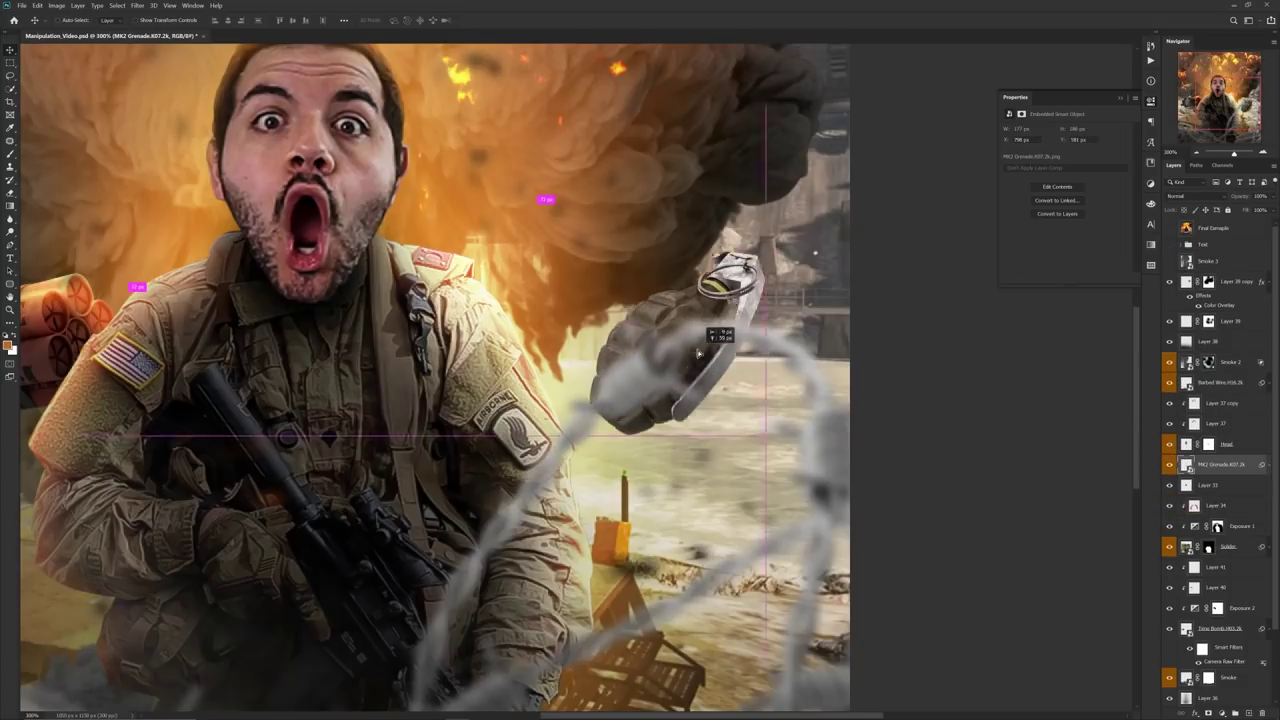
- Clip a new blank layer and an Exposure adjustment to the grenade layer, lowering the exposure to darken the grenade
click(1249, 713)
alt+click(1237, 475)
click(1238, 483)
click(1238, 468)
click(1230, 485)
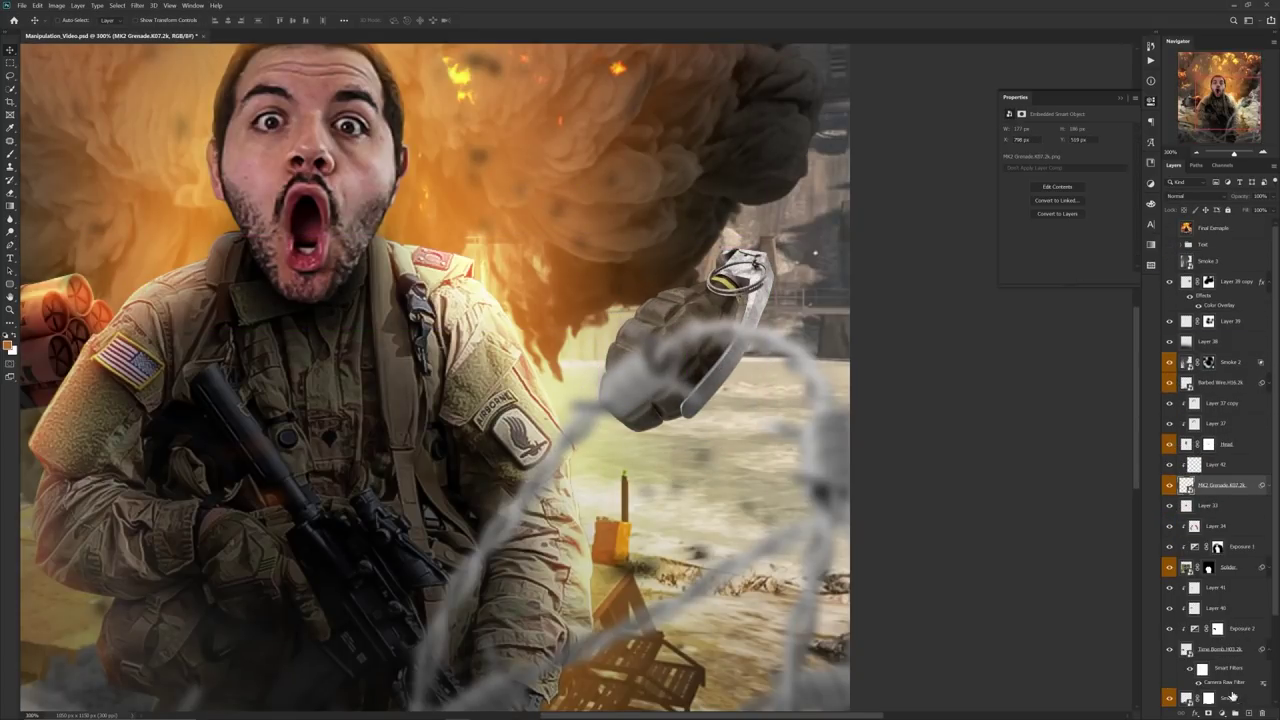
click(1222, 713)
click(1216, 594)
drag(1066, 155, 1053, 157)
- Paint black at 100% brush opacity on the grenade's Exposure mask along the explosion-facing side, then restore darkness near its top with white
click(1217, 486)
key(b)
alt+right_click(617, 268)
drag(670, 305, 610, 385)
click(227, 21)
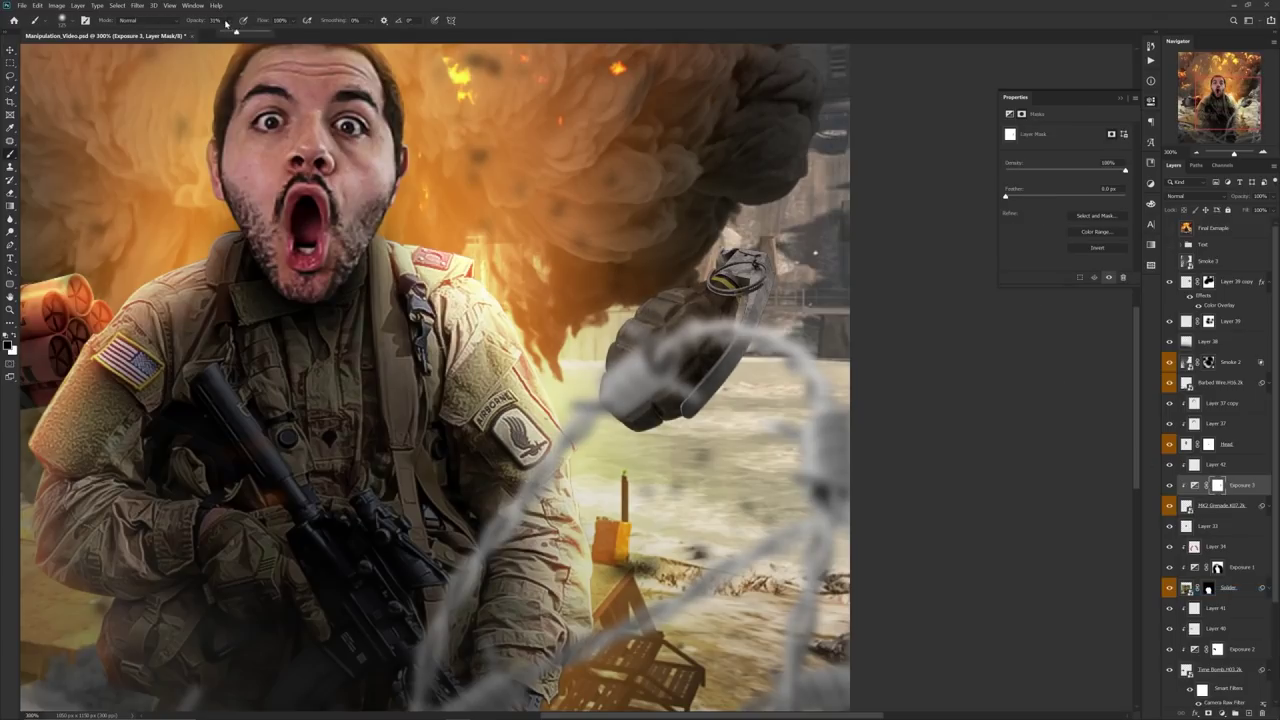
drag(236, 32, 270, 32)
drag(665, 288, 622, 385)
key(x)
mouse_move(700, 268)
mouse_down()
mouse_move(745, 262)
mouse_move(705, 300)
mouse_up()
- Lower the grenade's exposure further and repaint the mask along the side facing the explosion
click(1195, 485)
mouse_move(1053, 156)
mouse_down()
mouse_move(1008, 157)
mouse_move(1032, 157)
mouse_up()
click(1217, 487)
drag(664, 300, 660, 382)
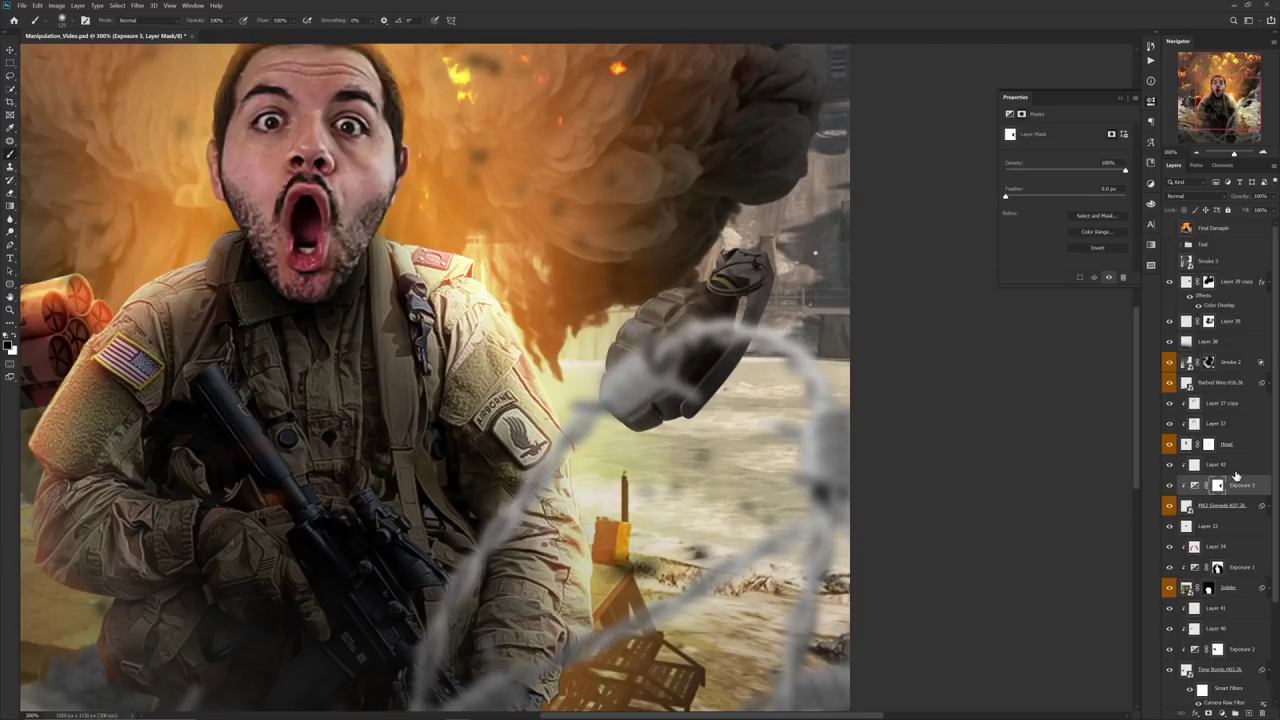
- Paint orange sampled from the explosion along the grenade's lit side on Layer 42 and set the layer to Linear Dodge (Add)
click(1234, 466)
alt+click(505, 249)
drag(655, 300, 625, 405)
click(1195, 196)
click(1190, 266)
- Lower Layer 42's lightness to -33 with a slight hue shift in Hue/Saturation, then erase the excess glow from the grenade
key(ctrl+u)
drag(982, 299, 966, 299)
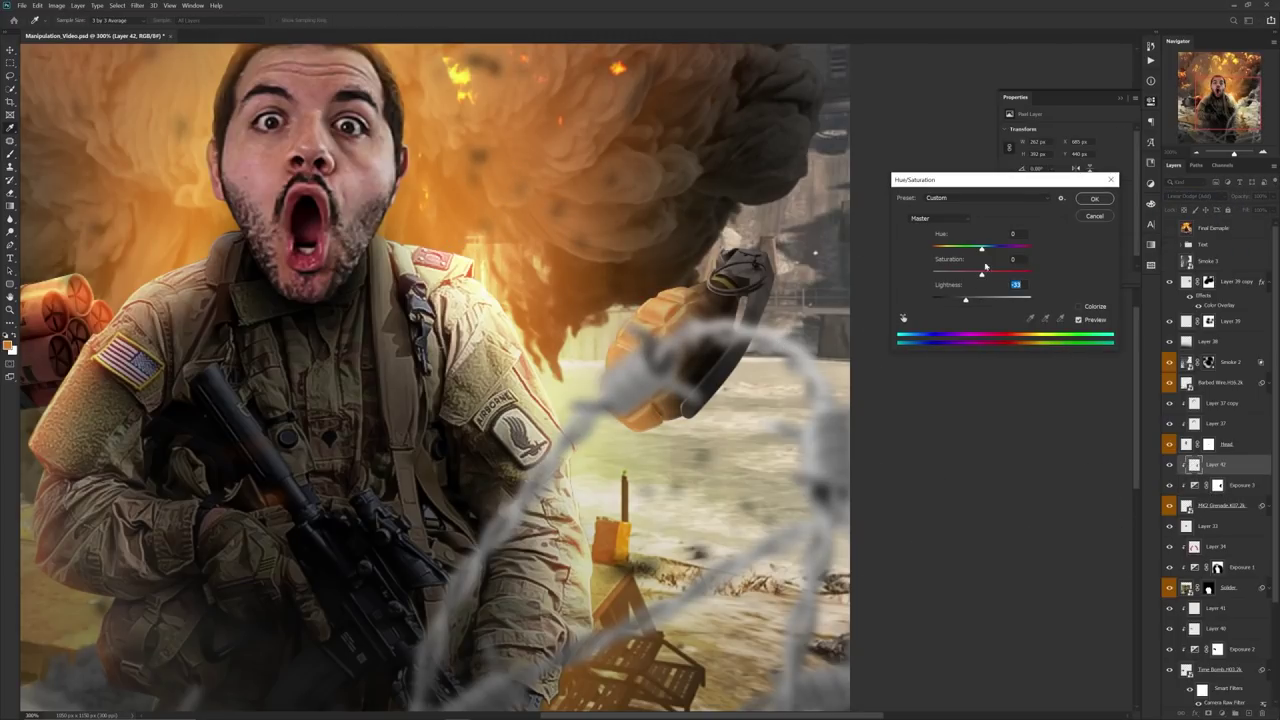
drag(982, 249, 980, 249)
click(1094, 198)
key(e)
drag(672, 310, 701, 469)
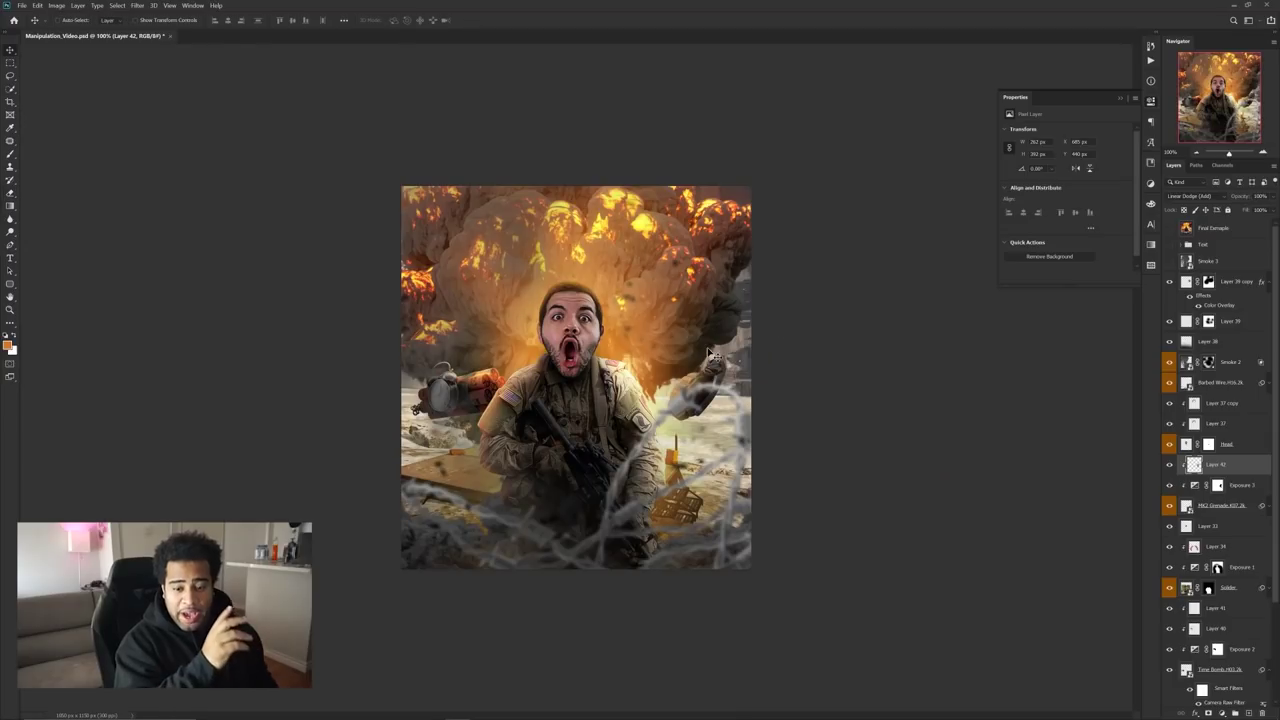
- Try shifting the Mushroom explosion cloud to the right behind the soldier
scroll(534, 379, up, 1)
scroll(626, 391, down, 1)
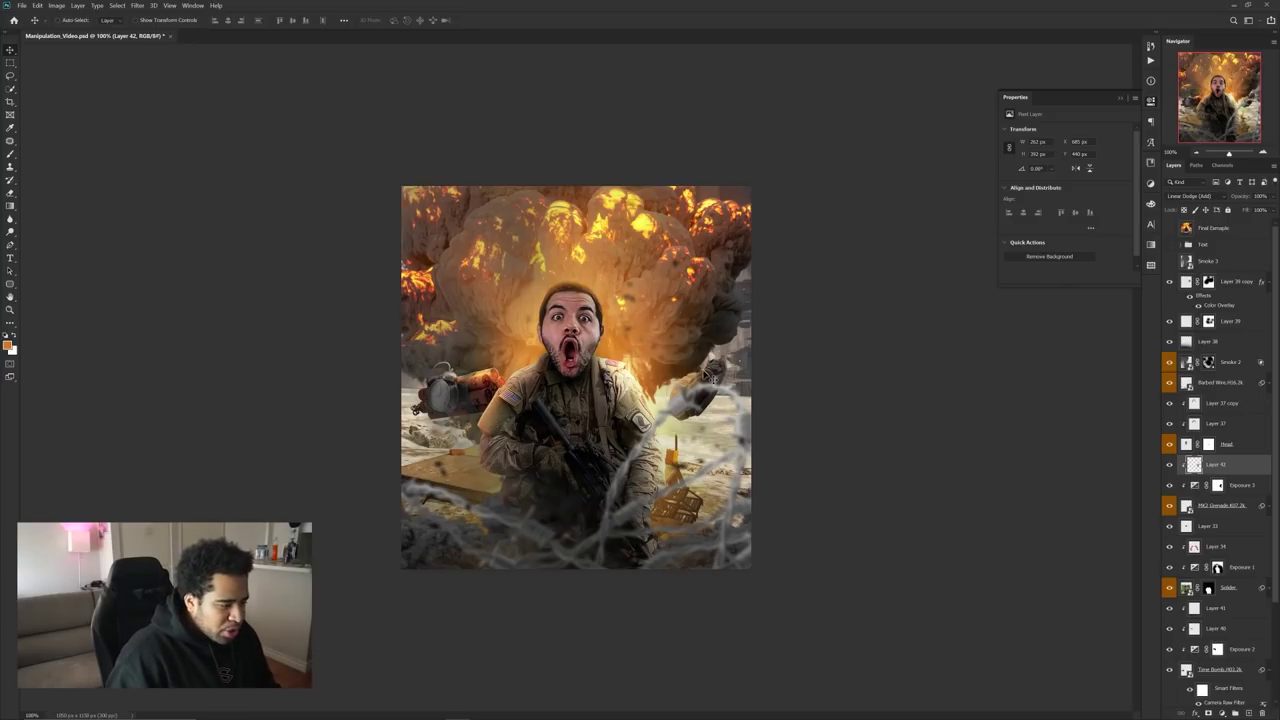
click(1227, 286)
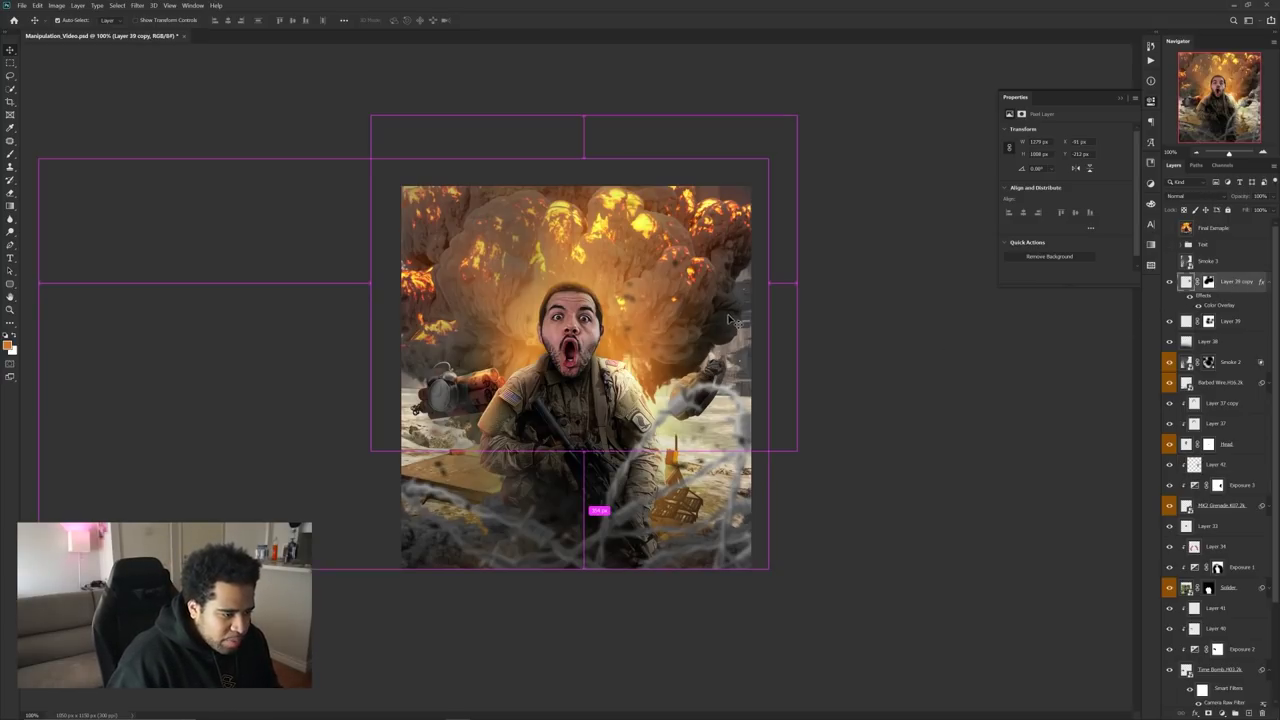
drag(716, 305, 750, 311)
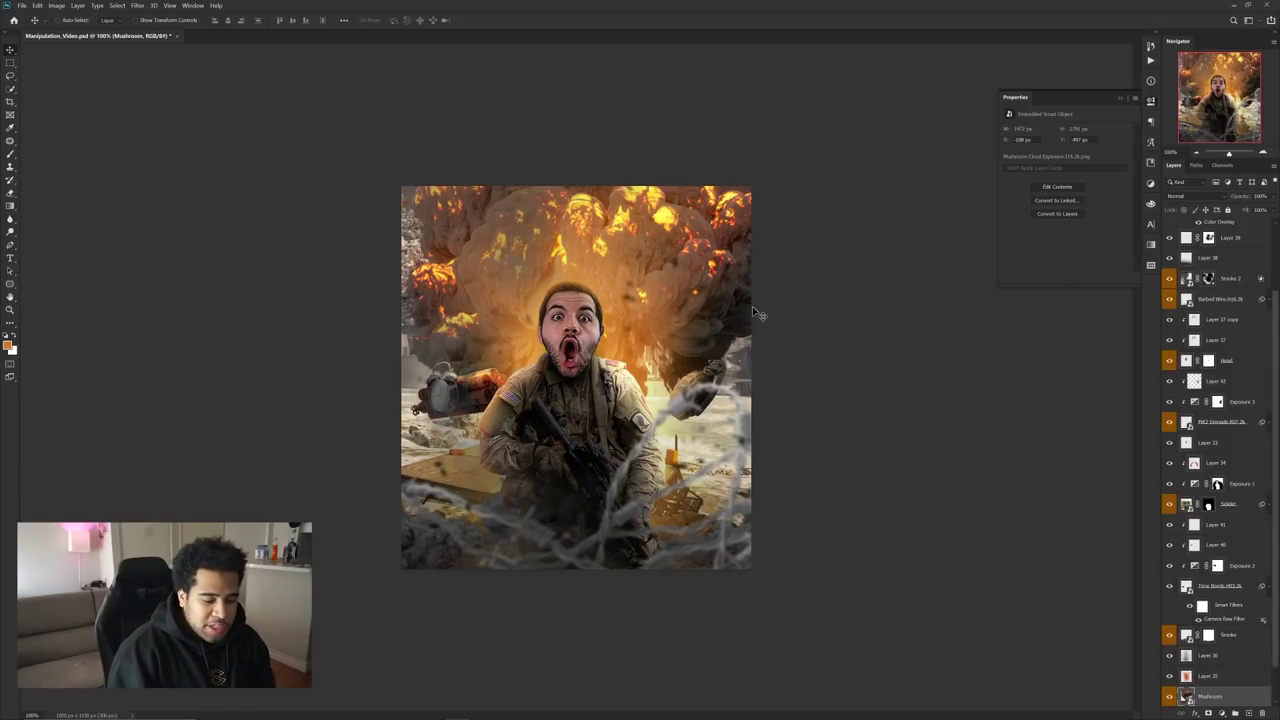
scroll(1186, 590, down, 2)
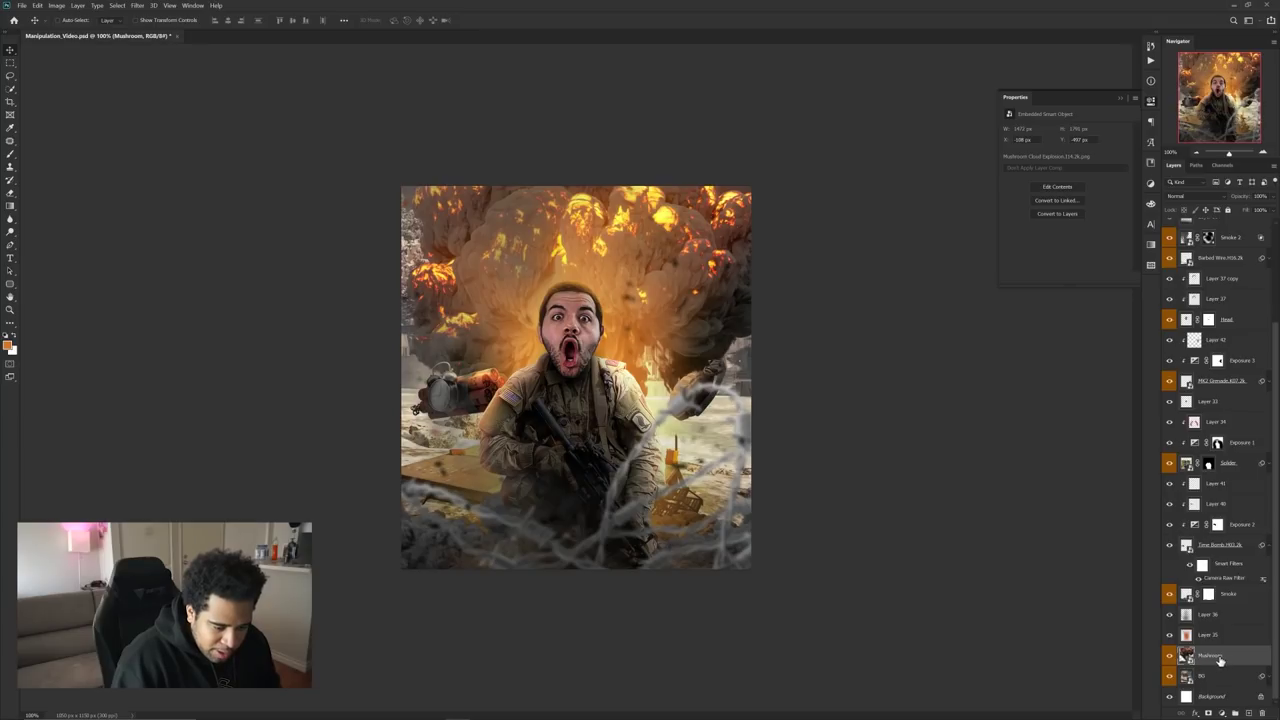
- Add a Curves adjustment above Layer 36 with a gentle S-curve to increase the background's contrast
click(1213, 619)
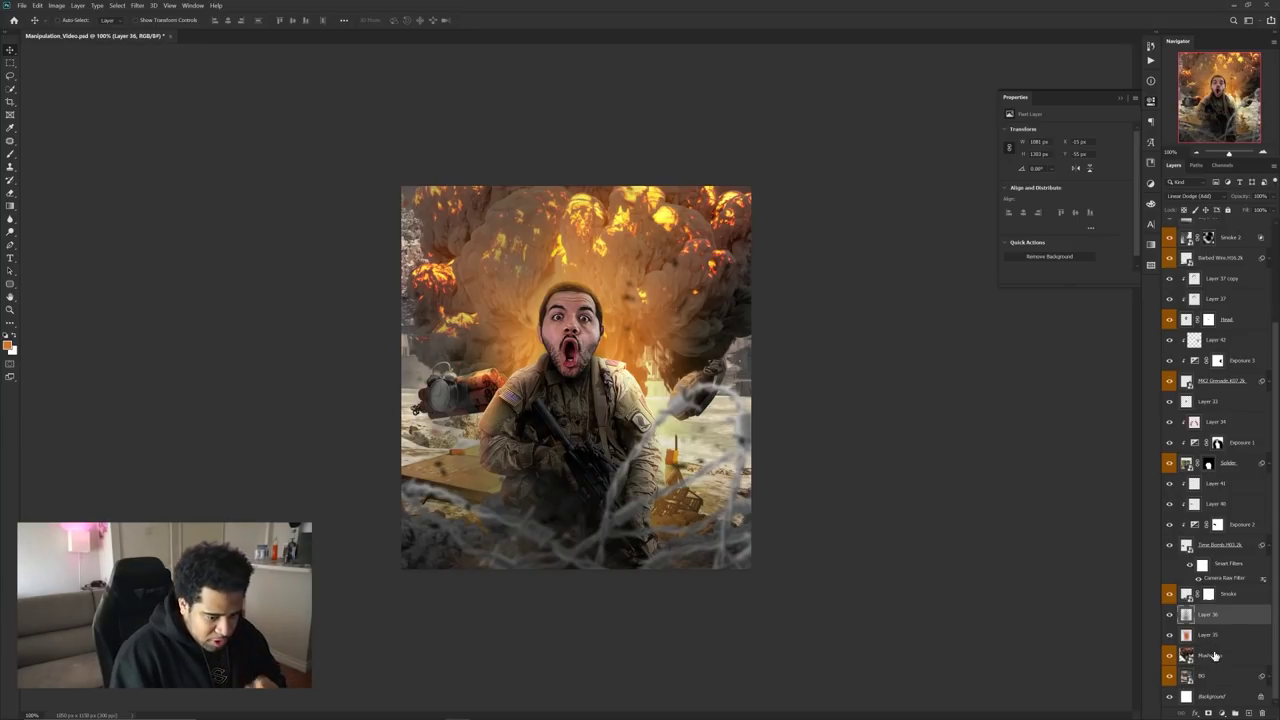
click(1222, 713)
click(1230, 537)
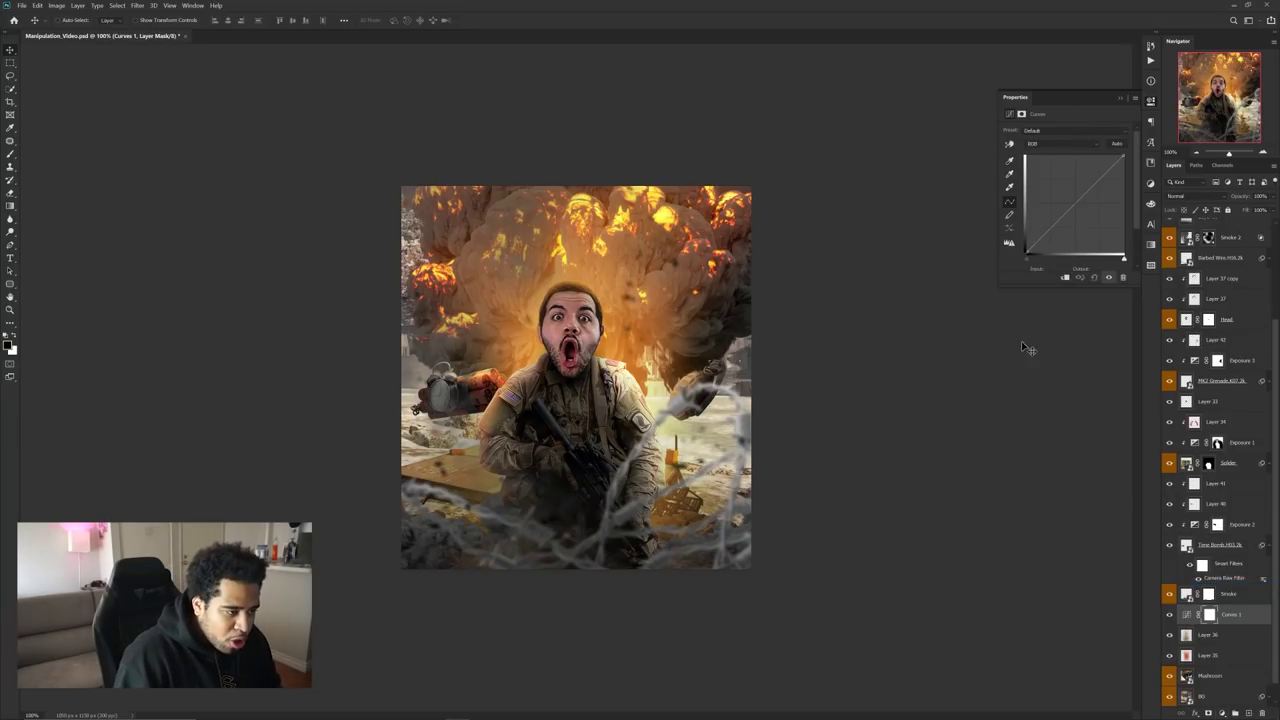
click(1098, 177)
drag(1052, 222, 1056, 228)
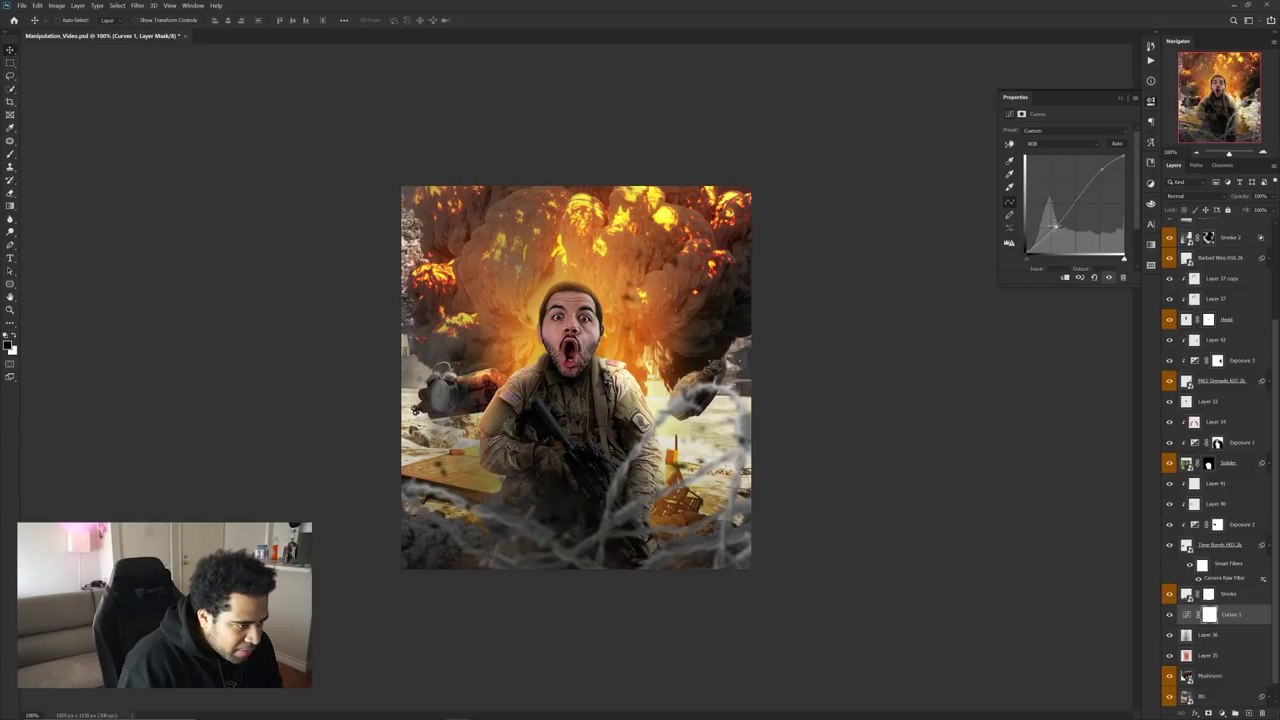
drag(1054, 227, 1052, 228)
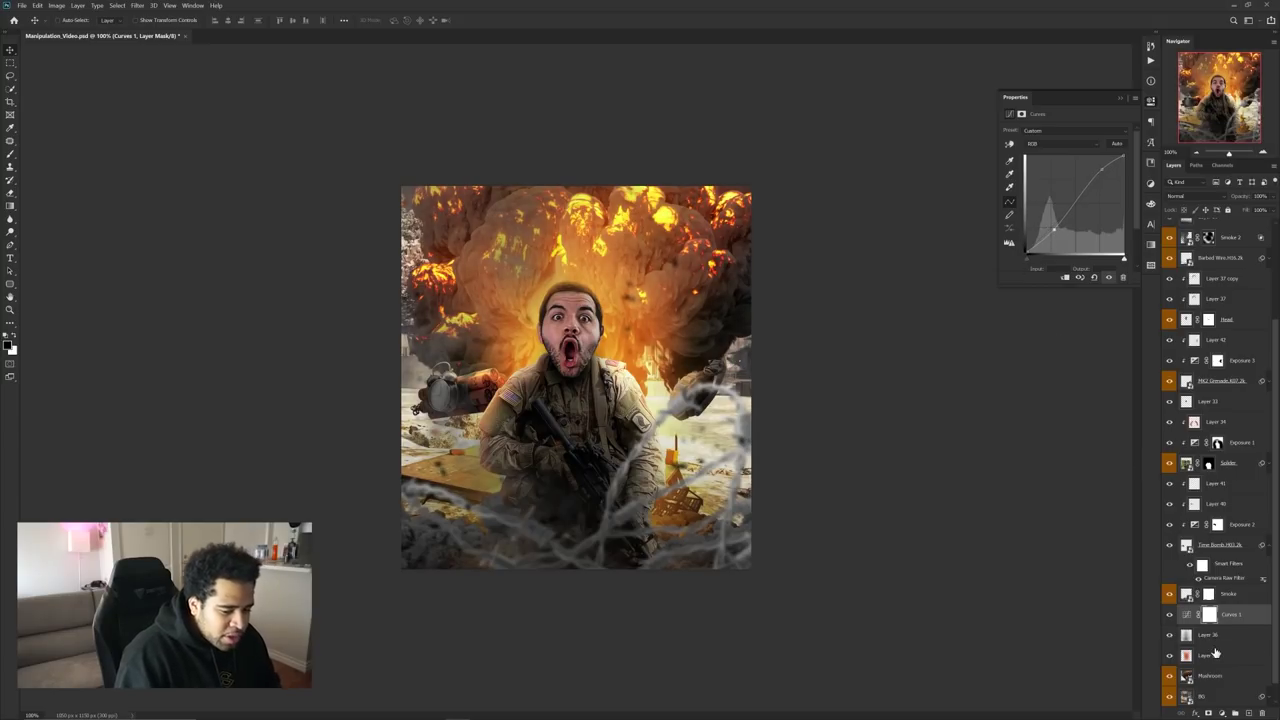
- Move the Mushroom explosion cloud back to the left so it sits centred behind the soldier's head
drag(703, 320, 687, 271)
key(f)
key(f)
key(f)
- Add a Color Balance adjustment above Layer 39 copy, shifting the midtones toward red with slight magenta and blue
scroll(1197, 316, up, 3)
click(1230, 283)
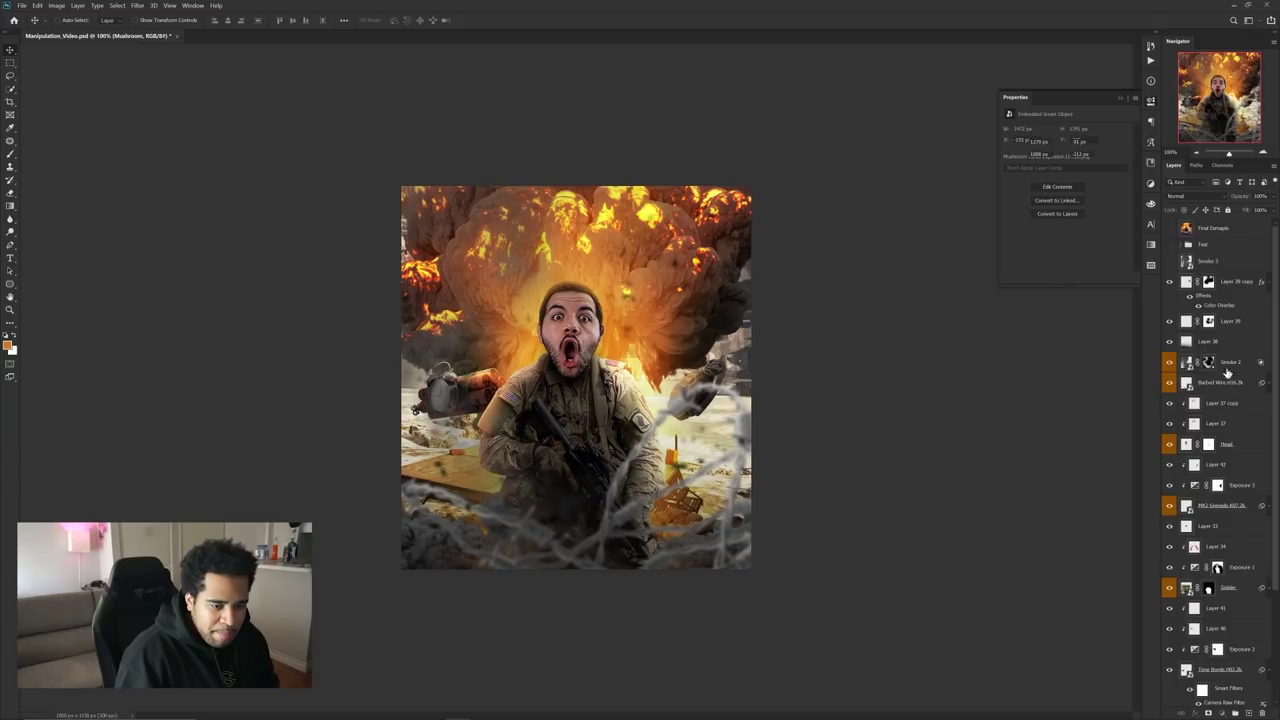
click(1222, 712)
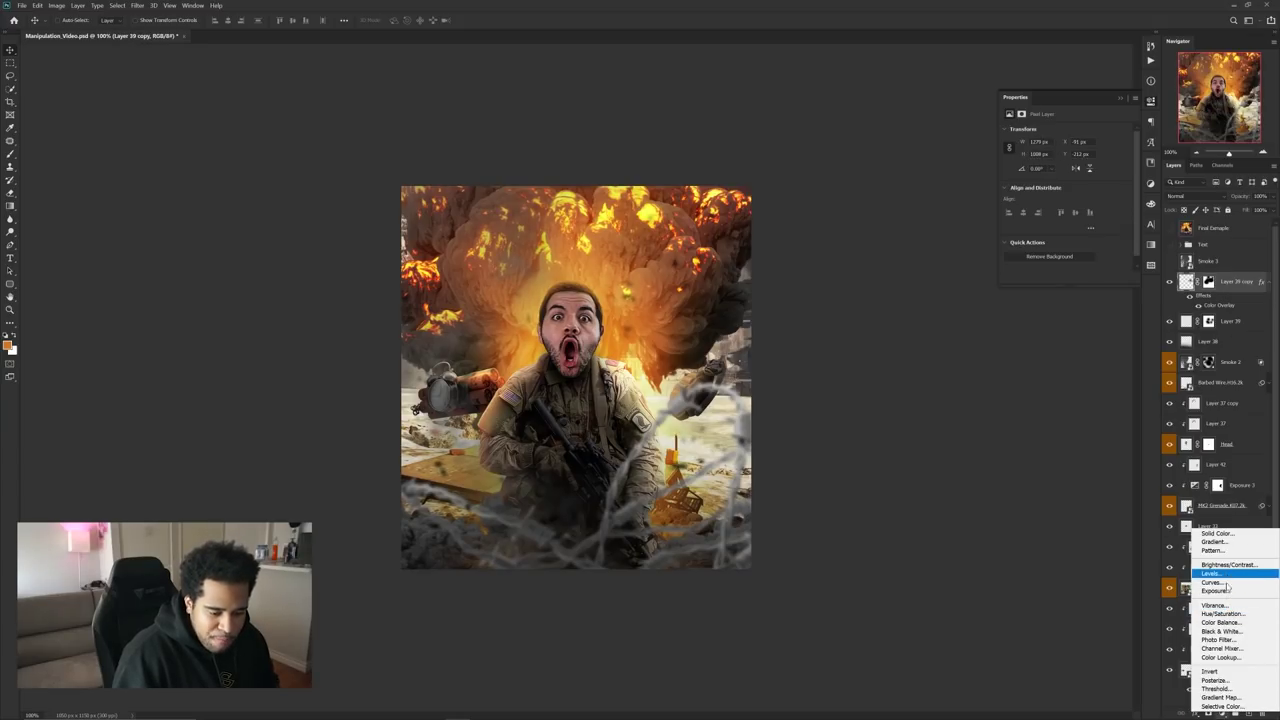
click(1222, 623)
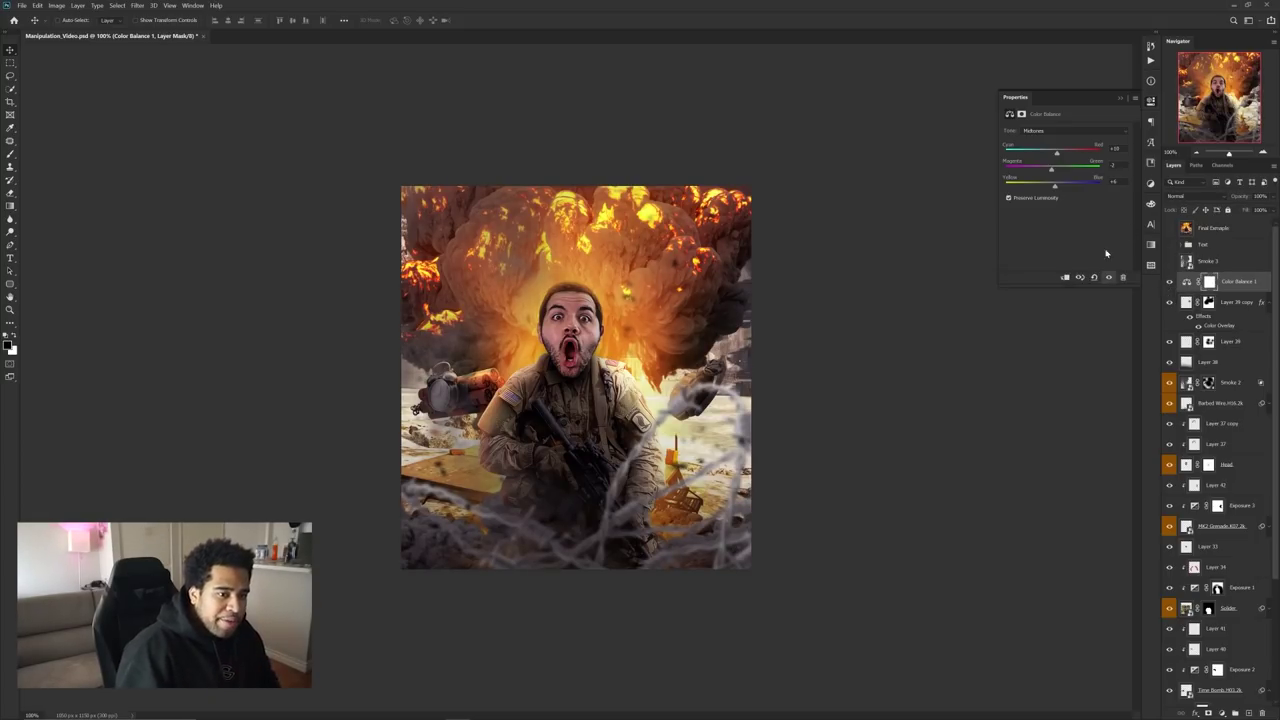
click(1150, 101)
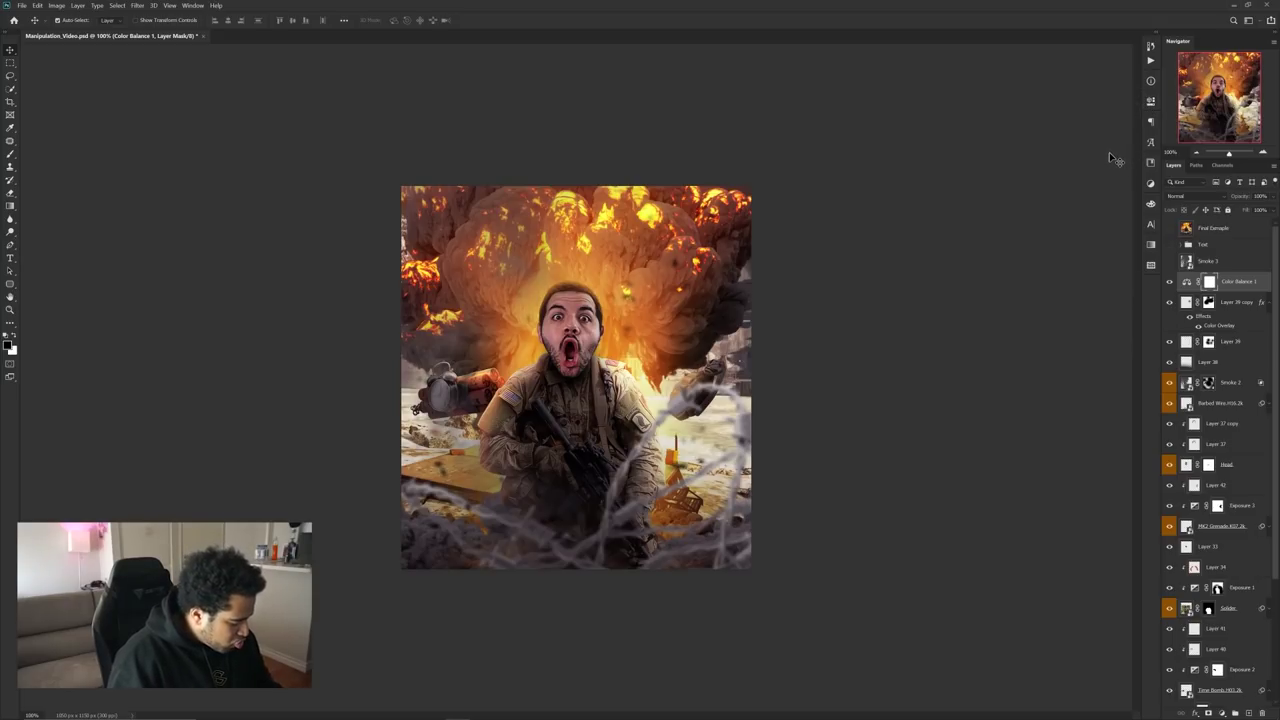
- Stamp all visible layers into a new merged layer above the Color Balance adjustment, keeping it aligned with the canvas
key(ctrl+shift+alt+e)
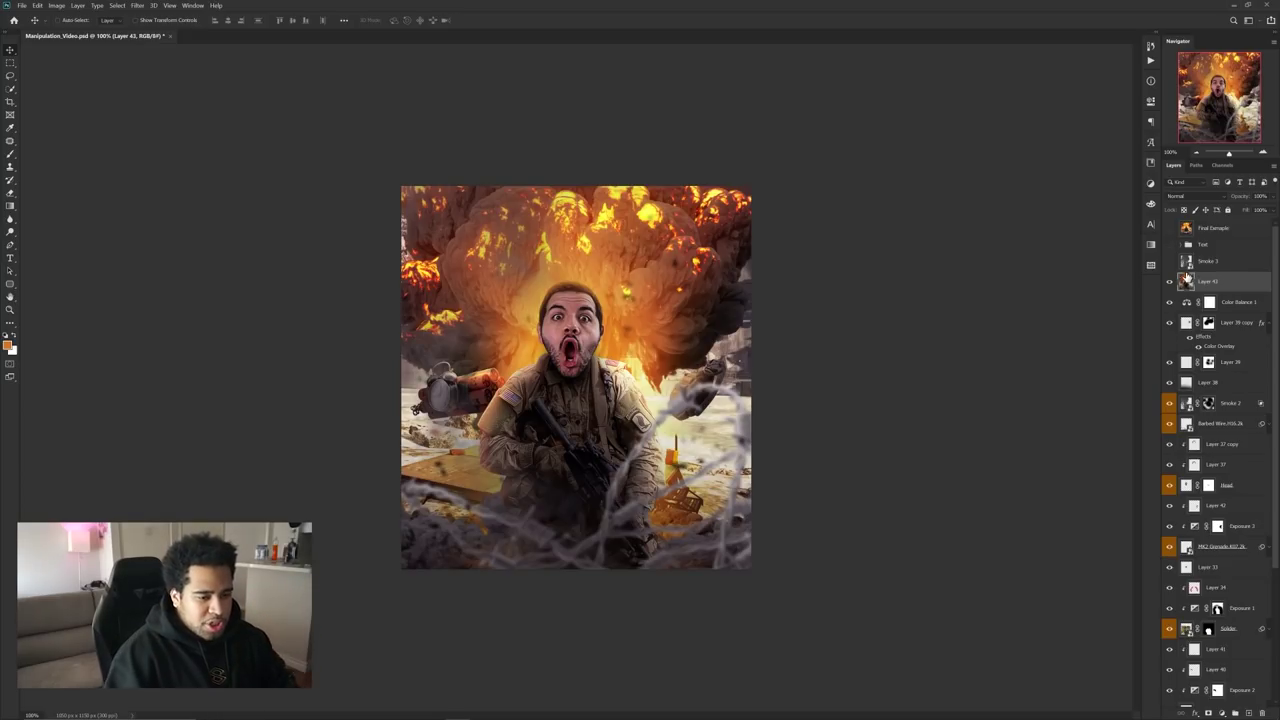
drag(718, 281, 745, 345)
key(ctrl+z)
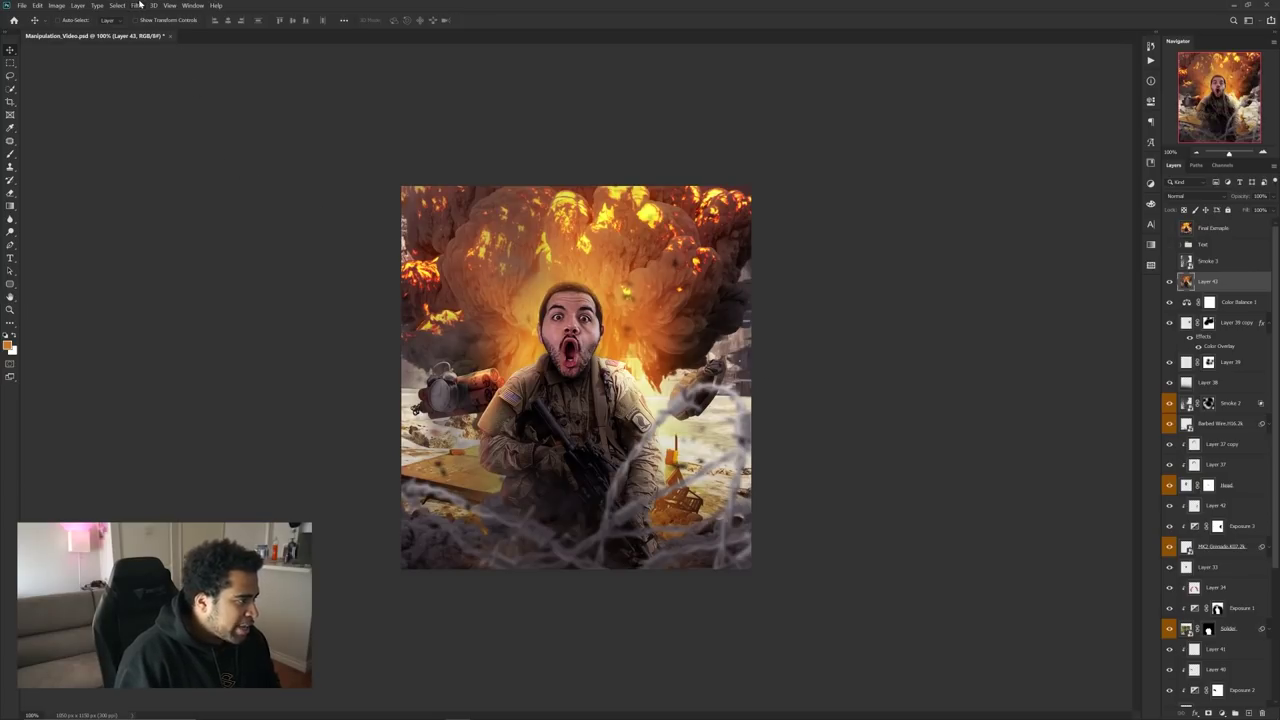
- Apply a Gaussian Blur with a radius of 2 pixels to the merged layer
click(139, 6)
mouse_move(200, 108)
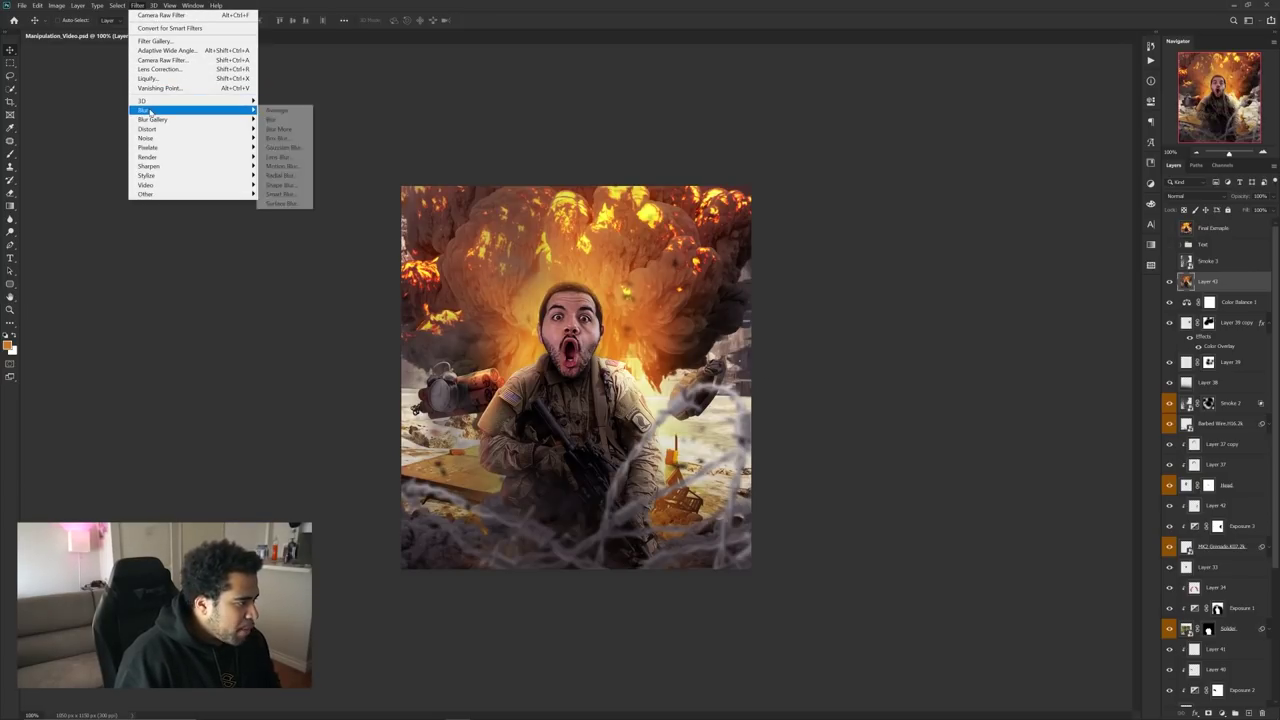
click(293, 147)
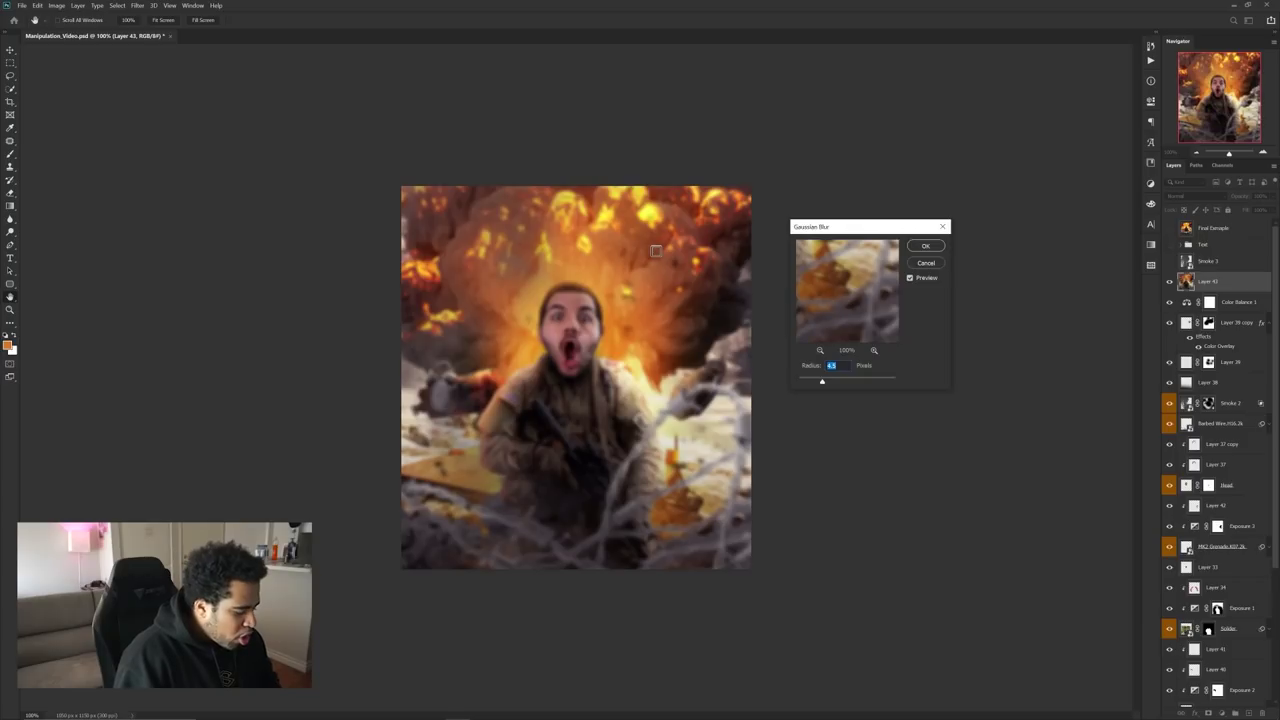
text(2)
key(Return)
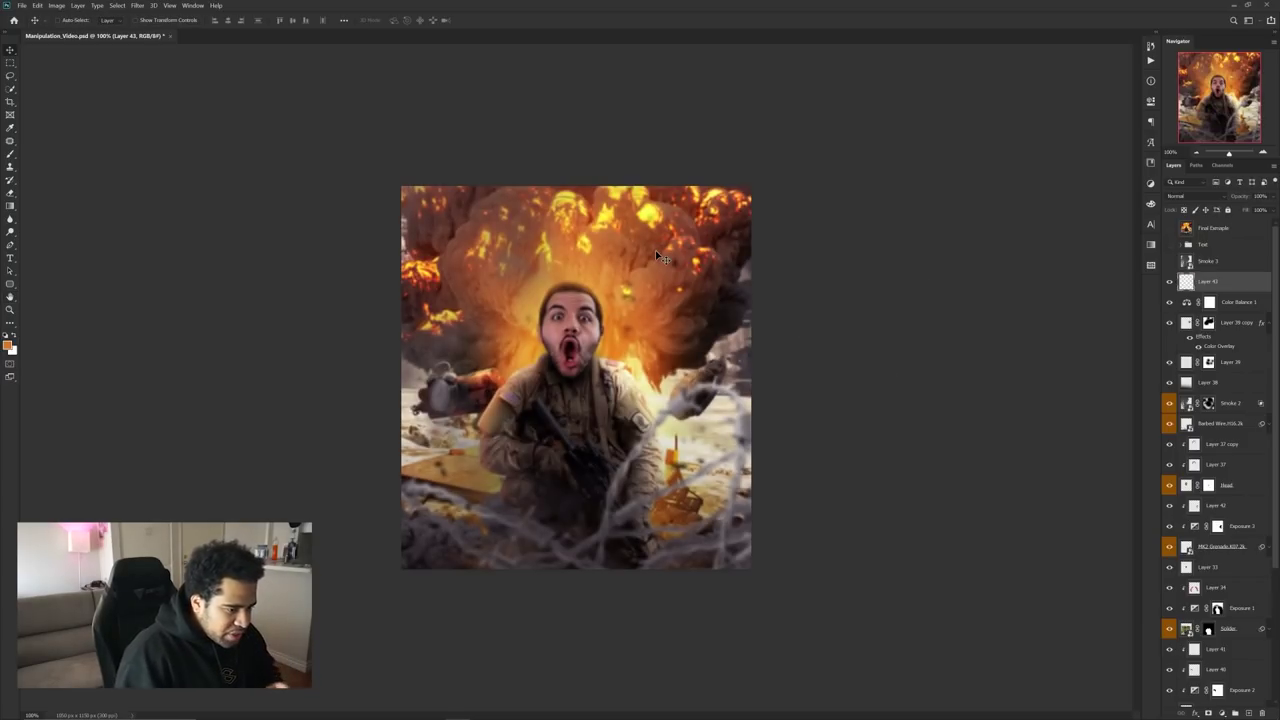
- Add a layer mask to the blurred merged layer and invert it to black to hide the blur
click(1206, 711)
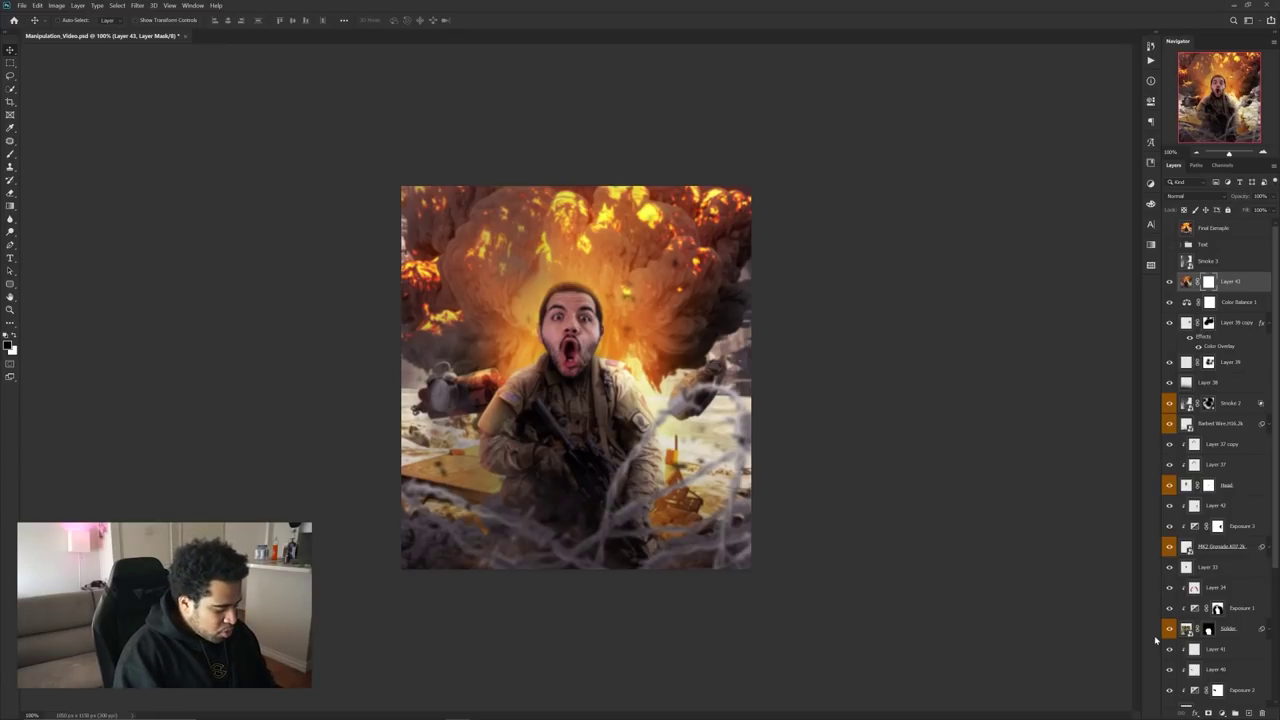
key(ctrl+i)
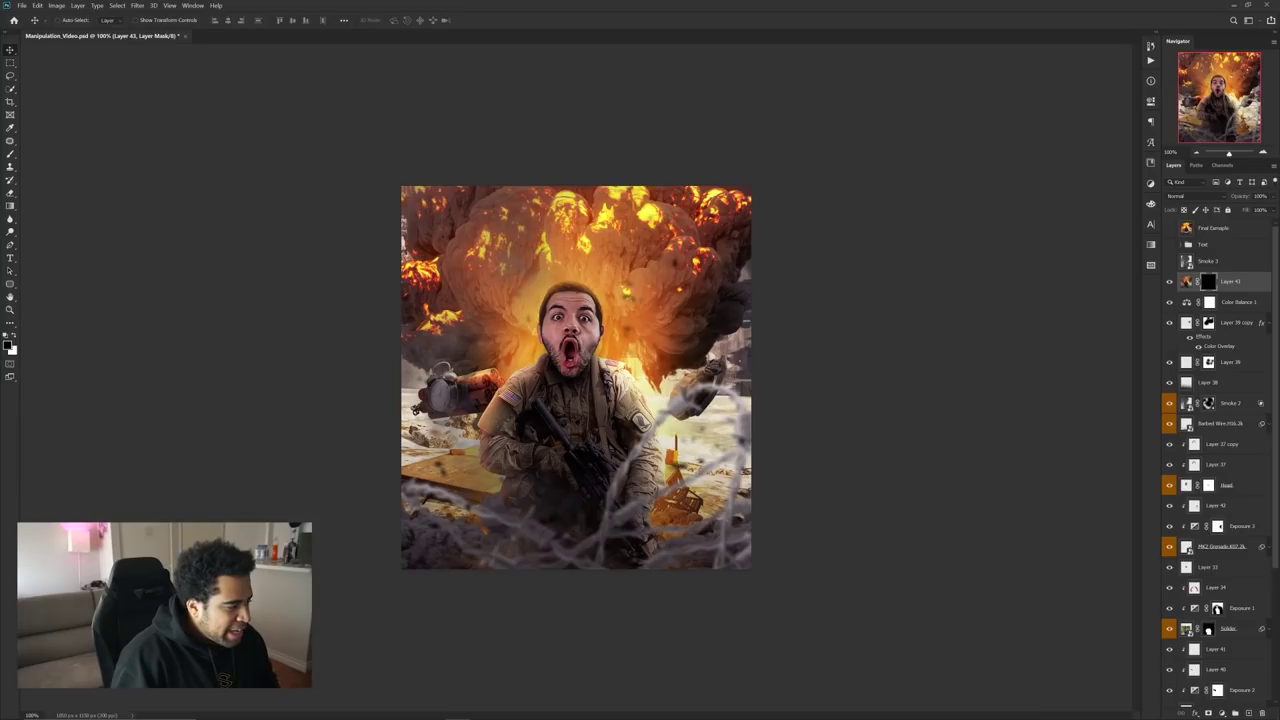
key(b)
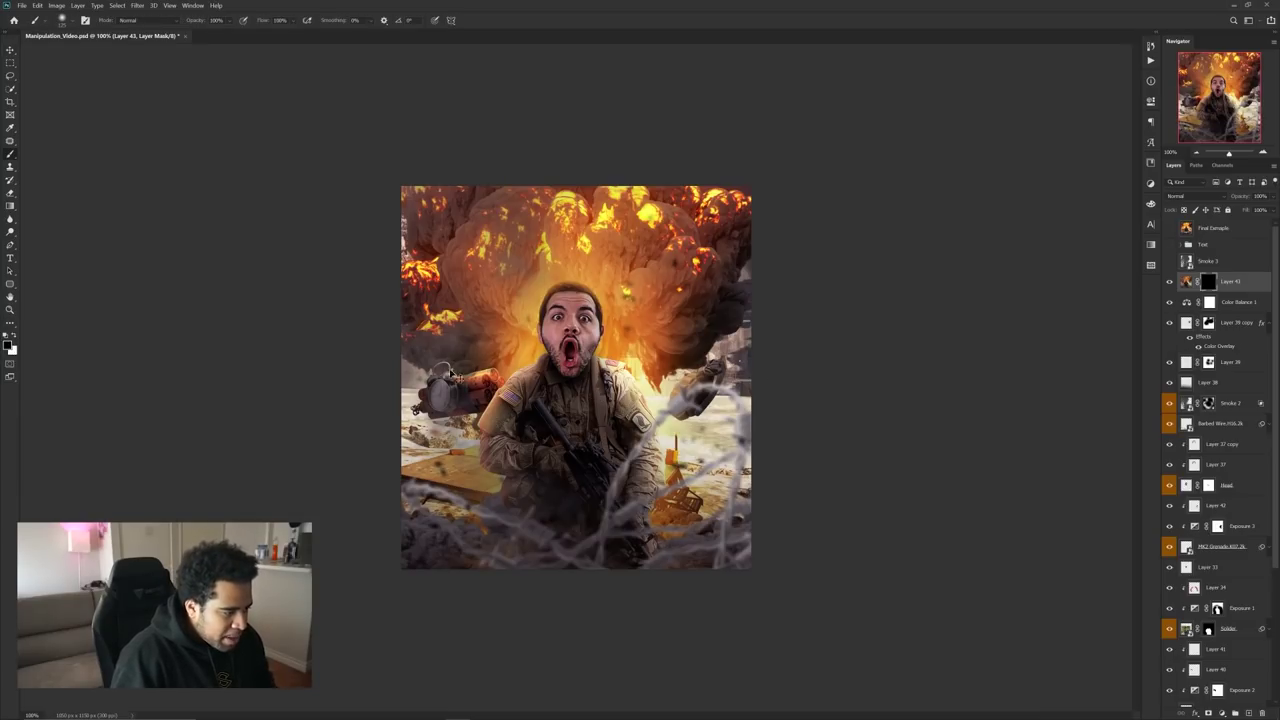
mouse_move(434, 364)
mouse_down()
mouse_move(458, 365)
mouse_move(467, 400)
mouse_up()
key(x)
scroll(464, 365, up, 1)
scroll(467, 398, down, 1)
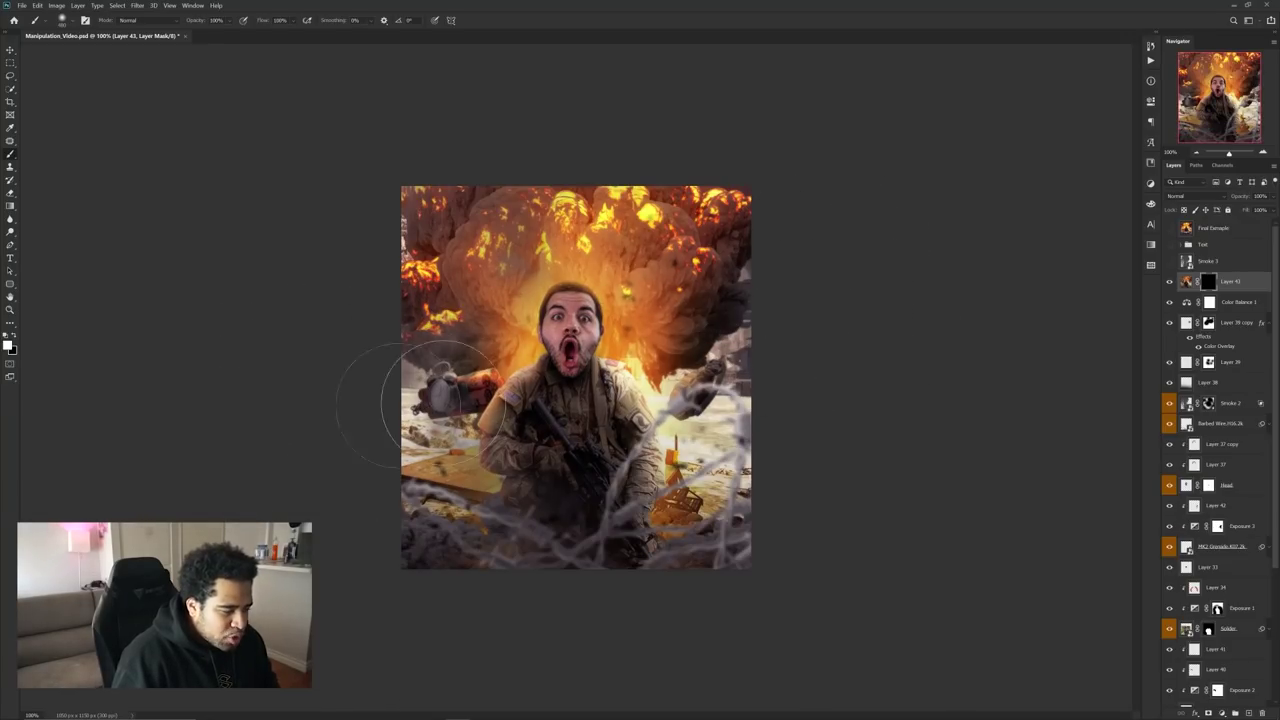
key(ctrl+i)
key(x)
key(ctrl+i)
- Enlarge the soft brush and paint white on the blurred layer's mask to reveal blur around the time bomb and nearby canvas edge
key(bracketright)
key(bracketright)
key(bracketright)
key(bracketright)
key(bracketright)
key(bracketright)
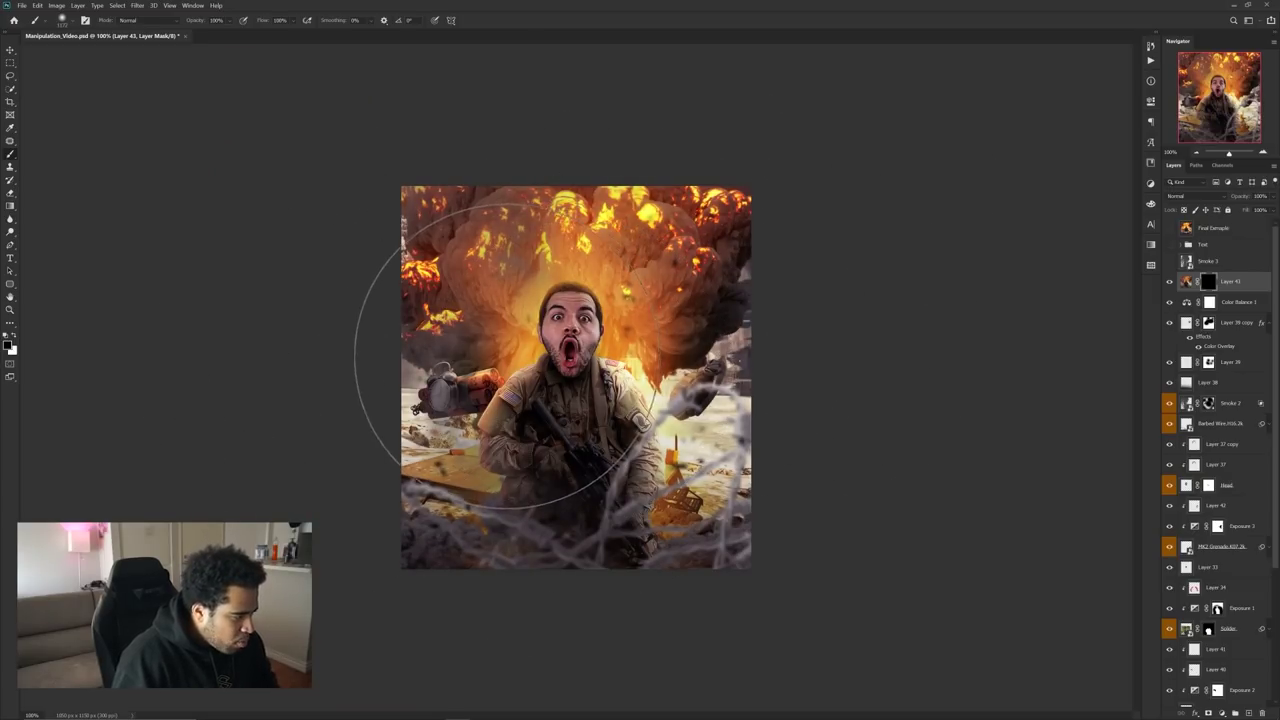
key(x)
drag(493, 372, 325, 371)
scroll(427, 445, up, 2)
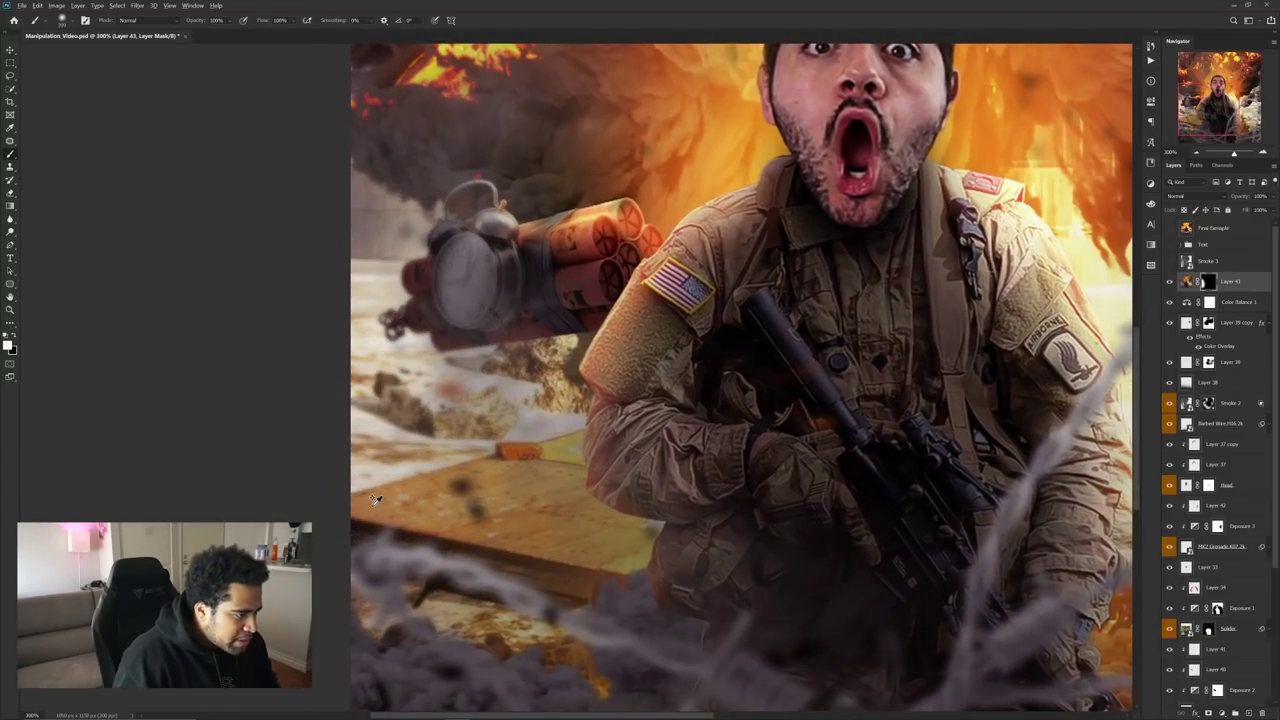
- Paint white on the blurred layer's mask along the canvas's right edge to reveal the blur beside the grenade and smoke
scroll(352, 300, down, 3)
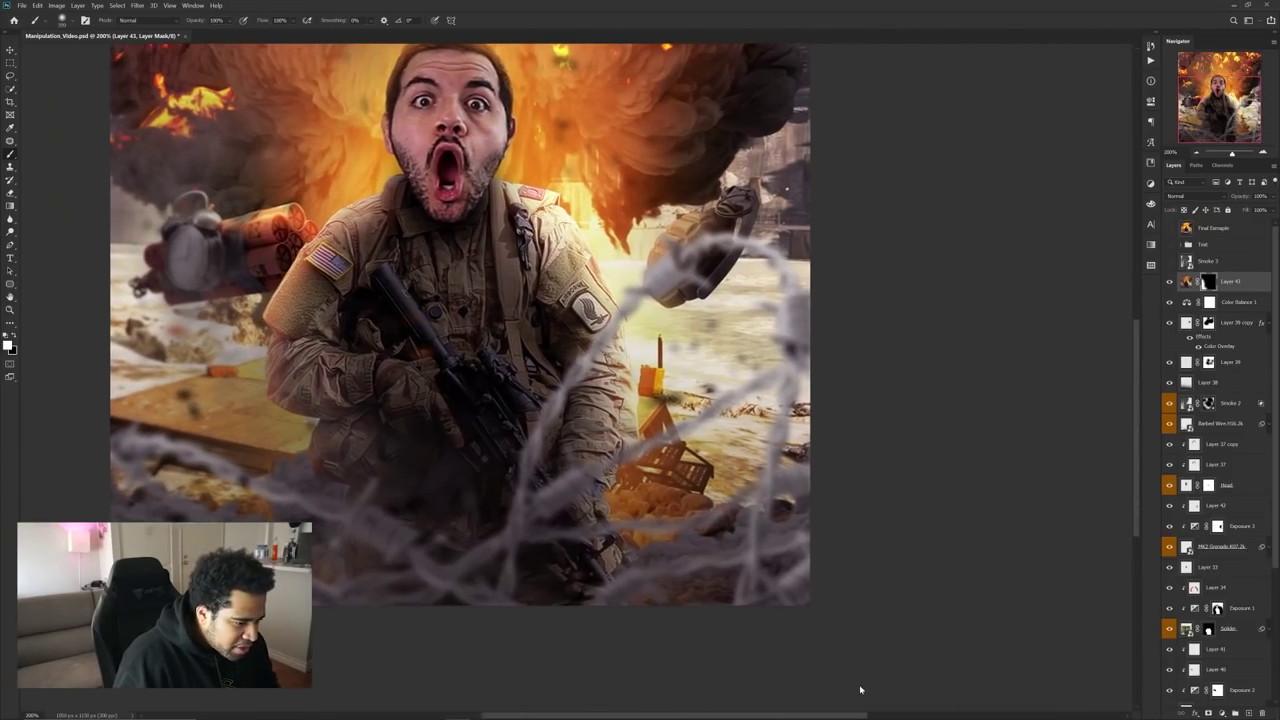
drag(860, 690, 961, 690)
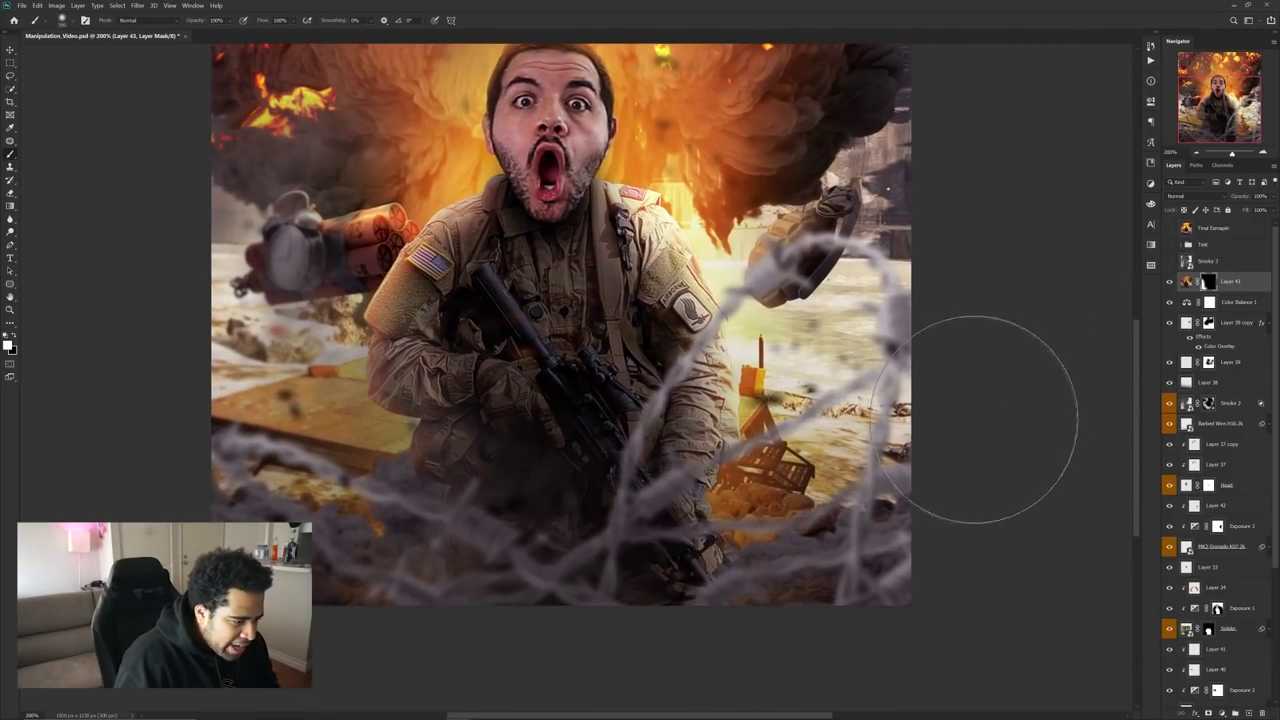
mouse_move(978, 420)
mouse_down()
mouse_move(749, 693)
mouse_move(932, 503)
mouse_up()
drag(968, 262, 993, 426)
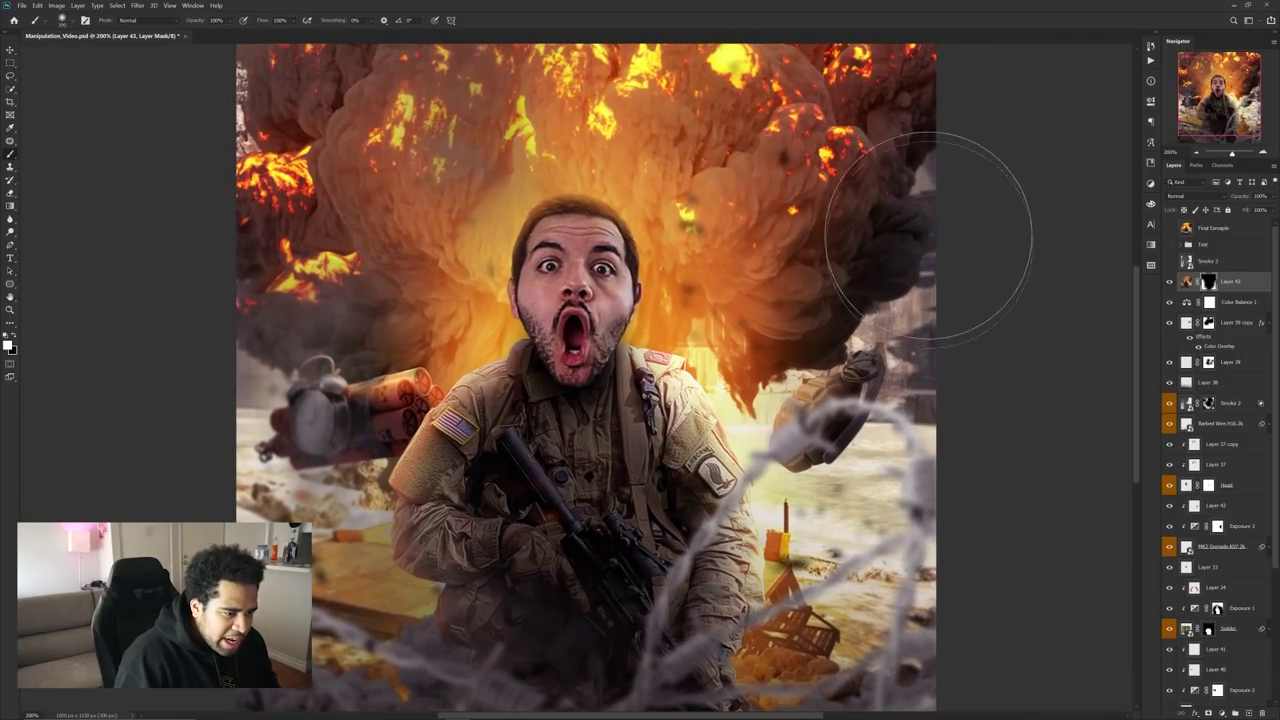
scroll(886, 229, up, 3)
scroll(886, 229, left, 1)
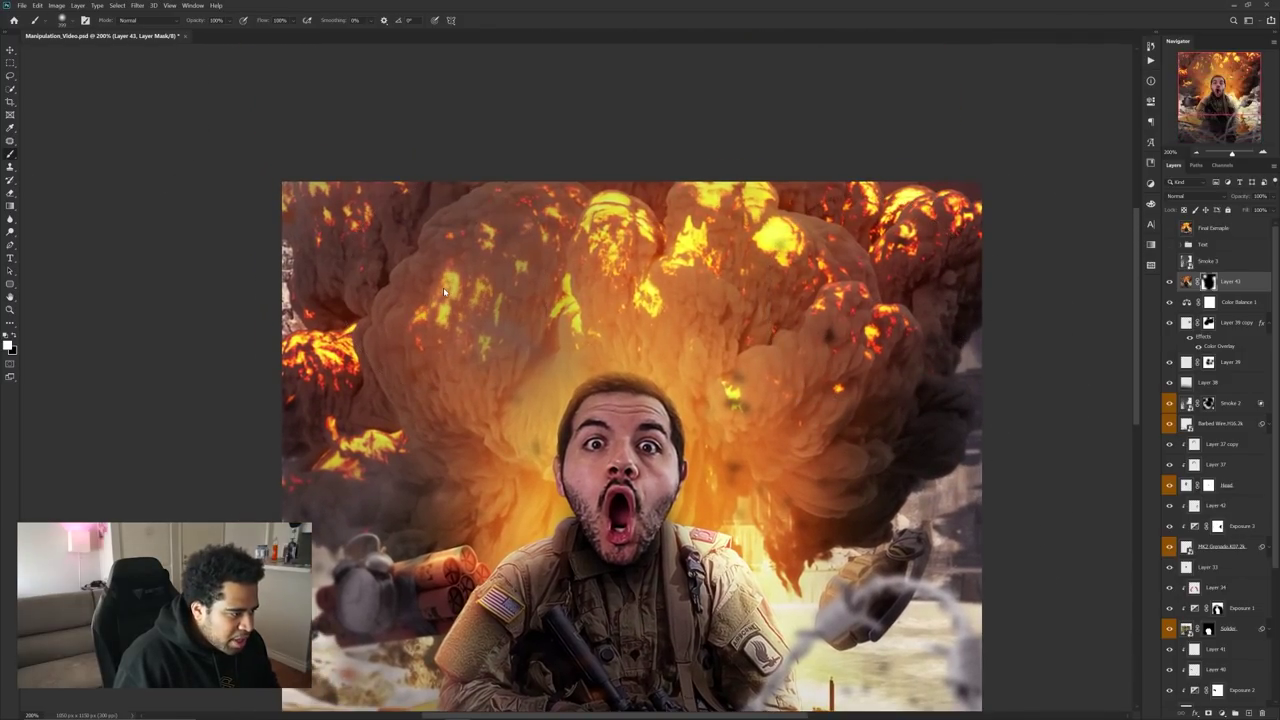
scroll(575, 315, down, 2)
scroll(575, 315, up, 1)
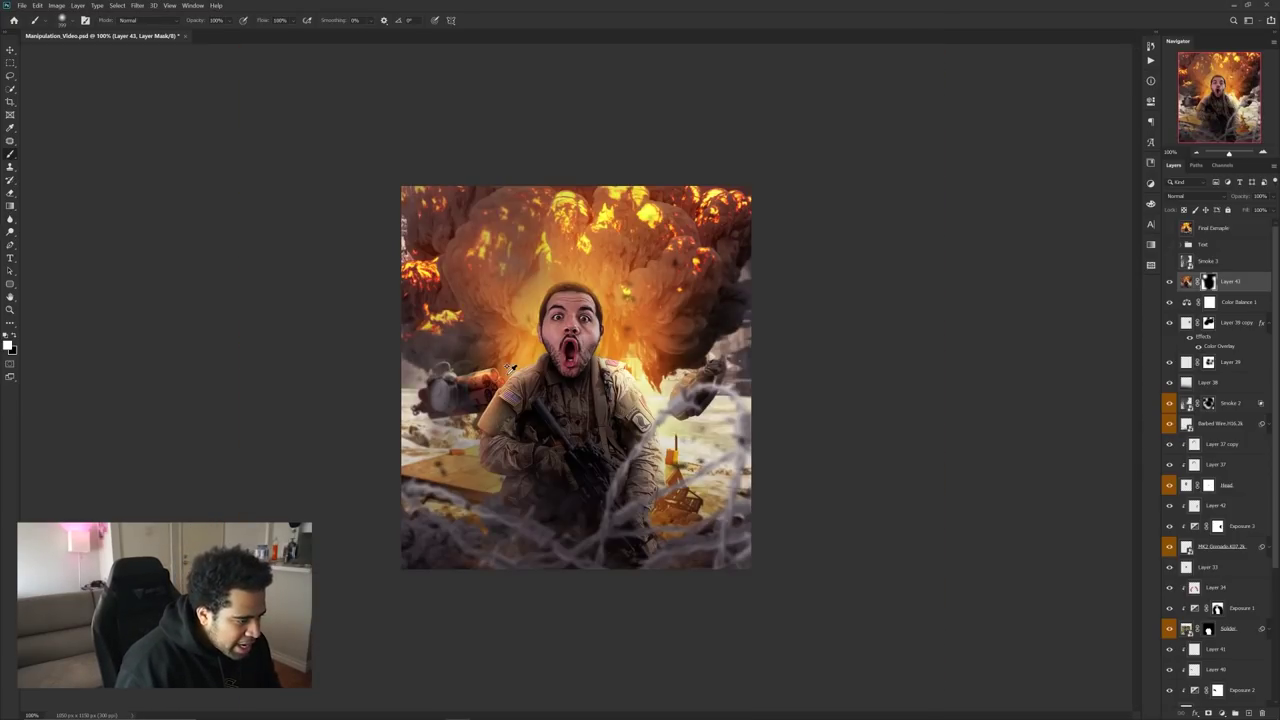
key(bracketright)
key(bracketright)
key(bracketright)
key(bracketright)
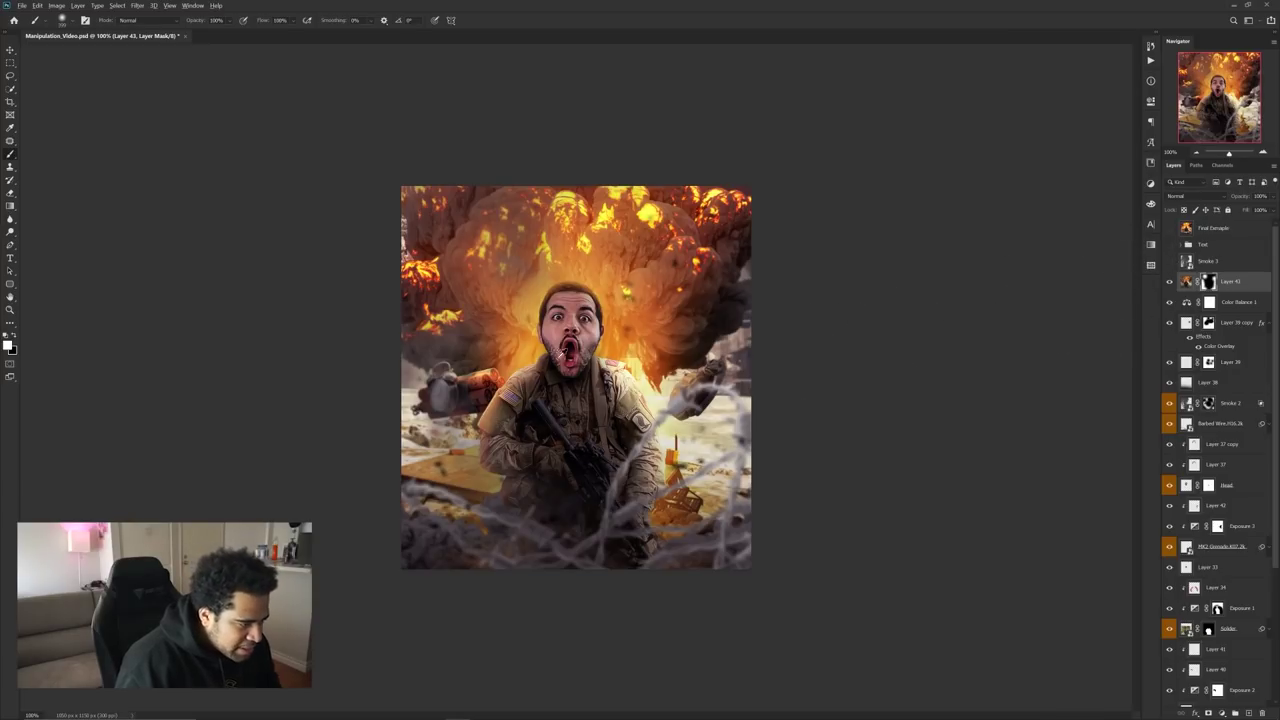
scroll(562, 353, up, 1)
scroll(562, 353, down, 1)
scroll(562, 353, up, 1)
scroll(731, 304, down, 1)
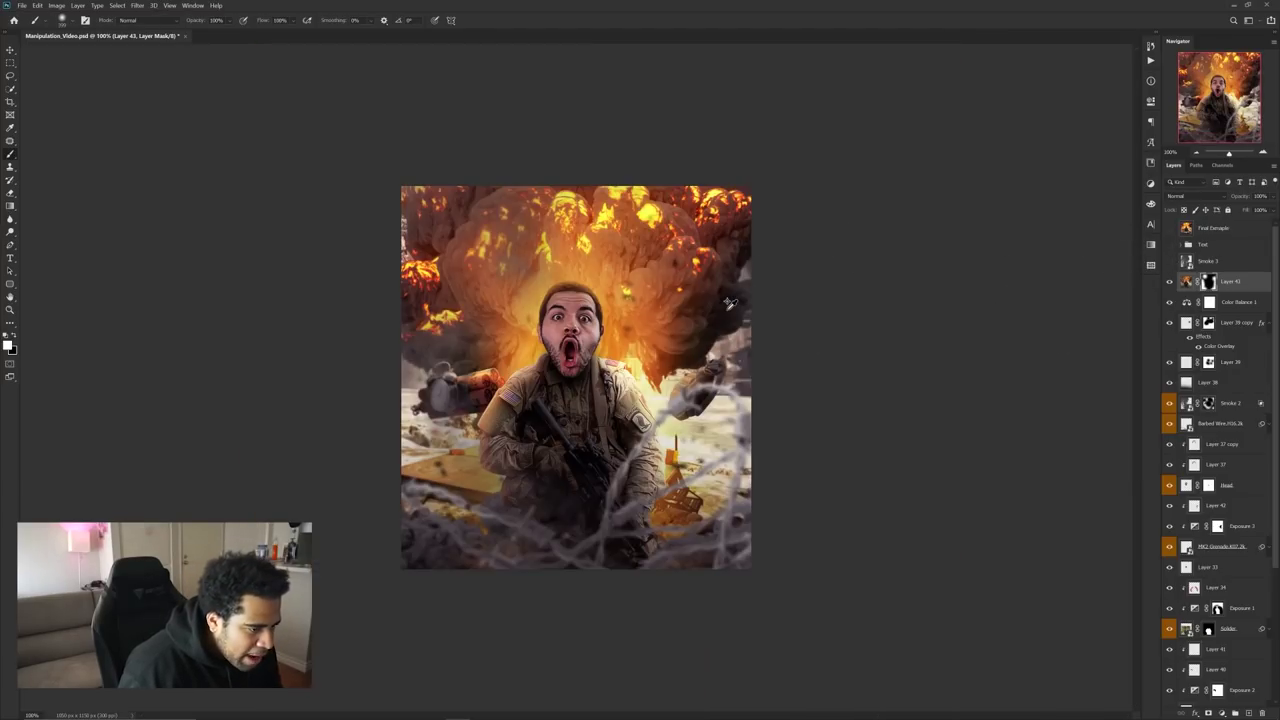
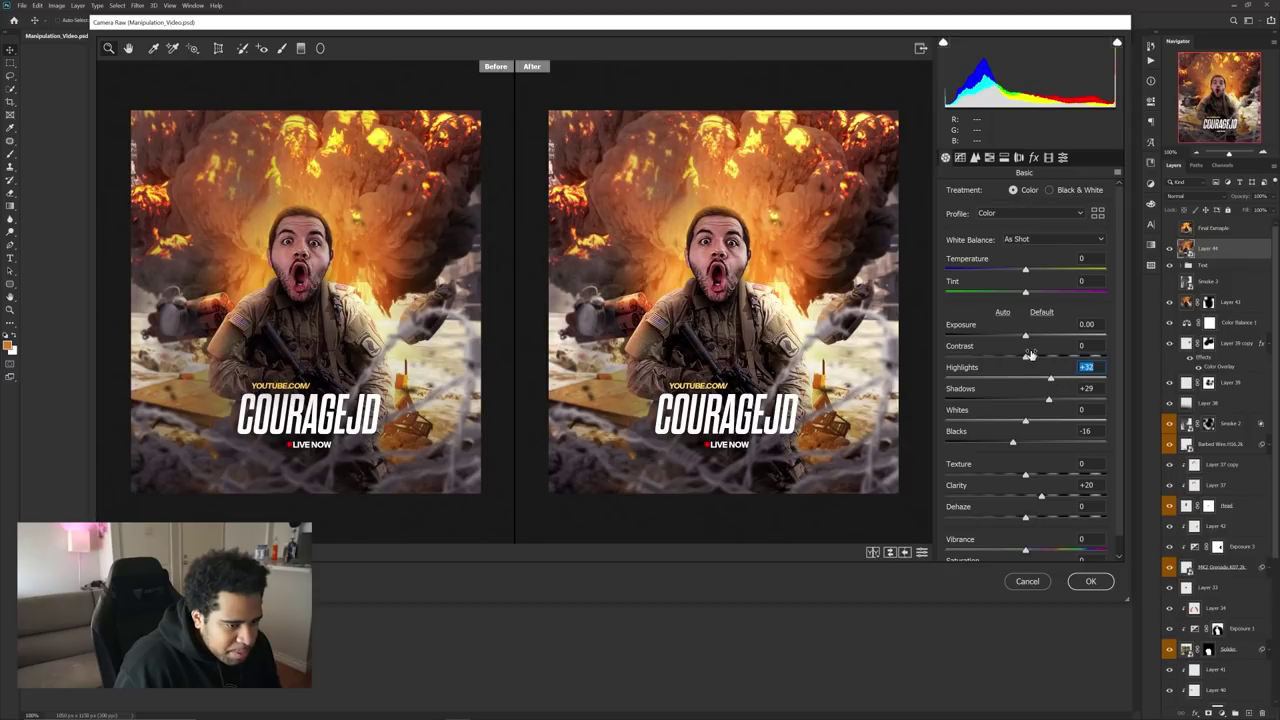
- Set Contrast to +20 and Vibrance to +17 in the Camera Raw basic adjustments
scroll(1043, 358, down, 1)
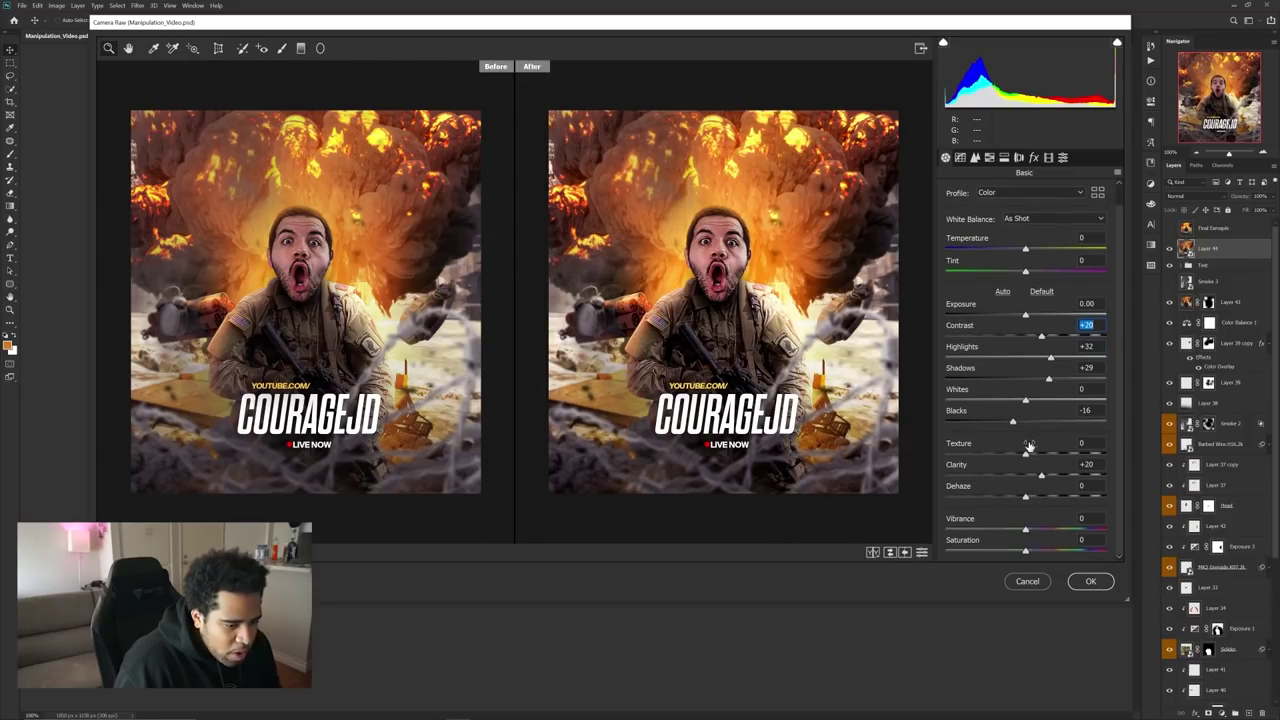
drag(1025, 530, 1039, 530)
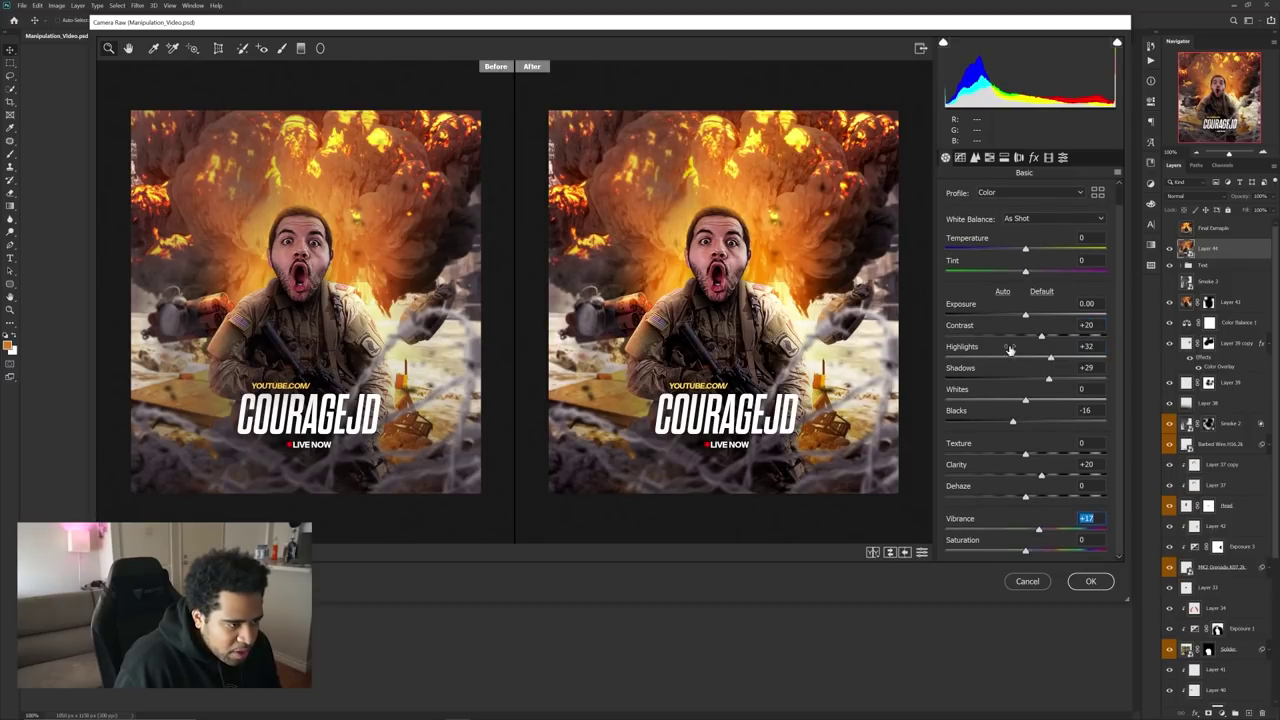
click(975, 158)
- Set the HSL saturation to Oranges +13, Yellows +50, Greens +44, Aquas +33 and Purples +19
click(989, 158)
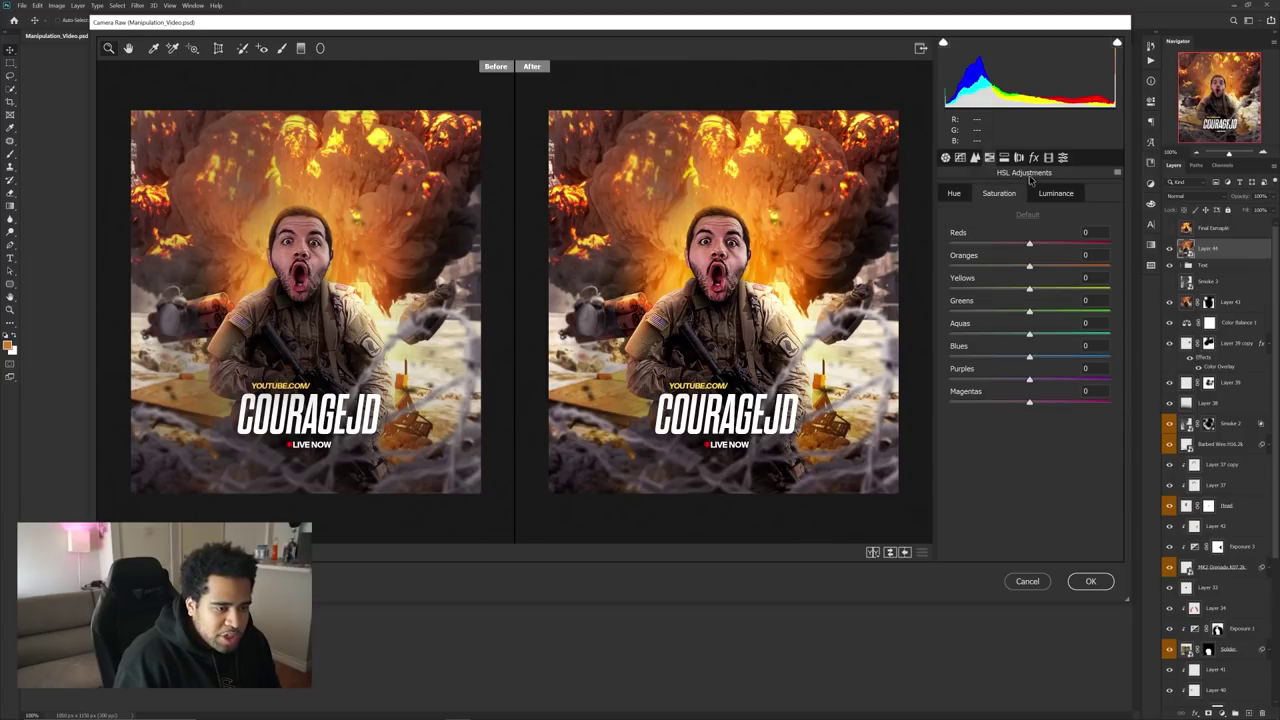
drag(1031, 262, 1056, 334)
click(1056, 195)
click(955, 193)
click(998, 193)
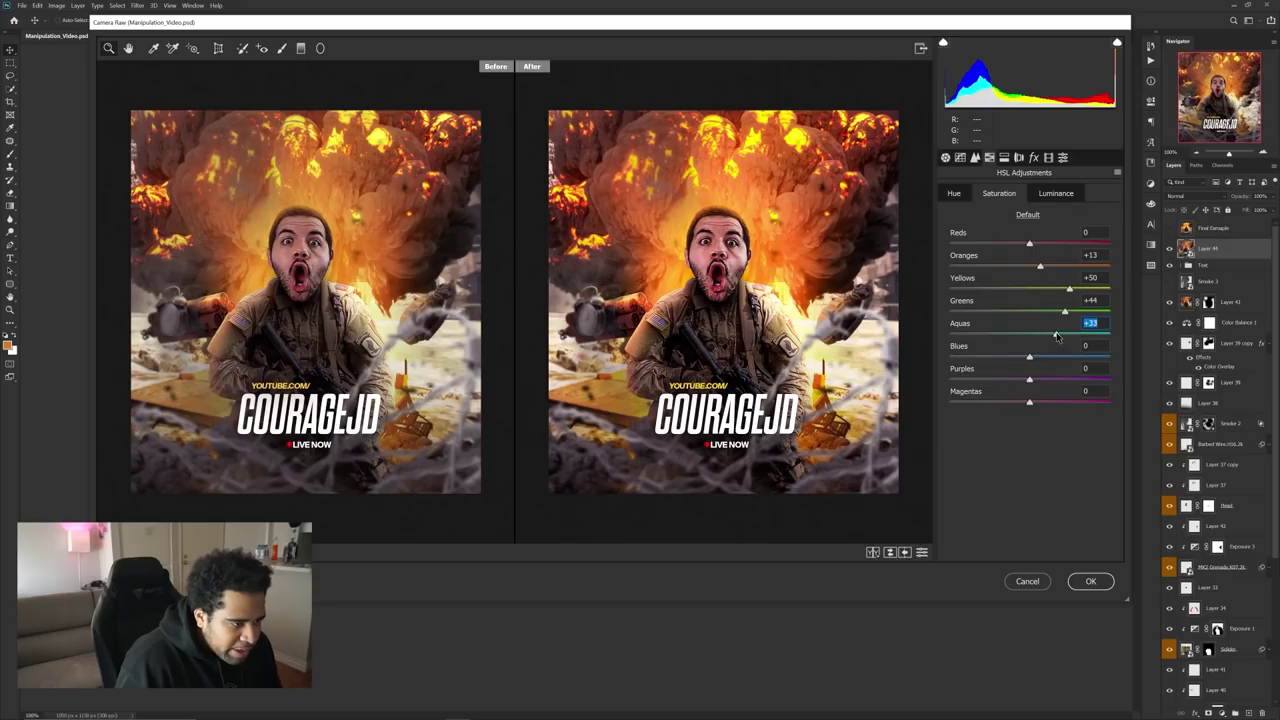
drag(1029, 379, 1073, 379)
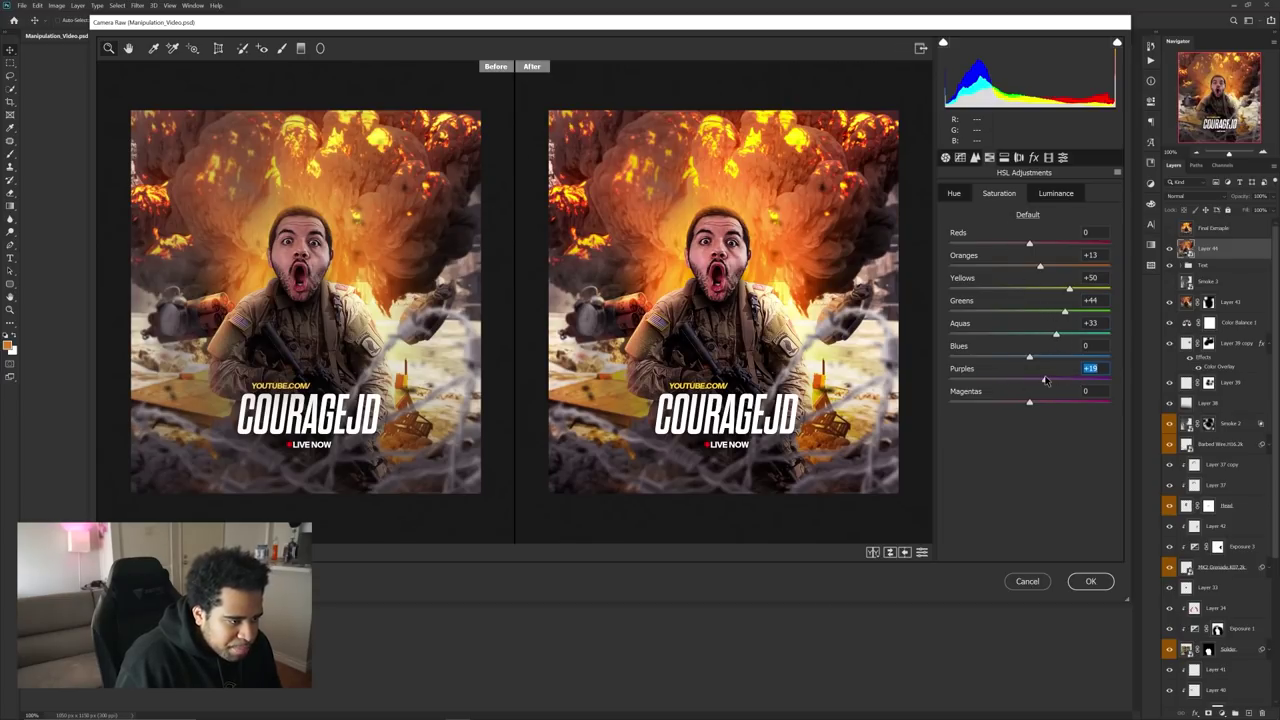
- Slightly raise the sharpening amount and the luminance noise reduction in the Detail adjustments
click(975, 158)
drag(957, 216, 967, 218)
drag(951, 327, 964, 330)
click(947, 160)
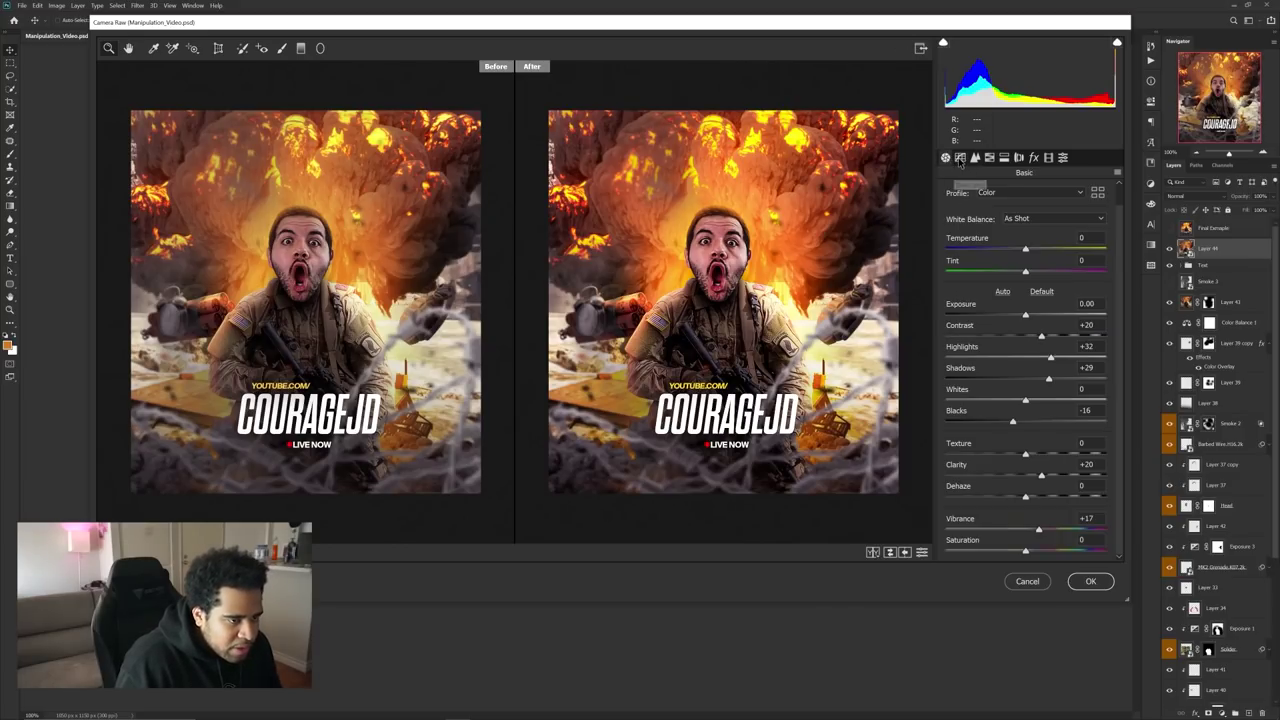
- Add two RGB point-curve points, with input 192 to output 198 and input 73 to output 72
click(960, 158)
click(1073, 295)
click(992, 375)
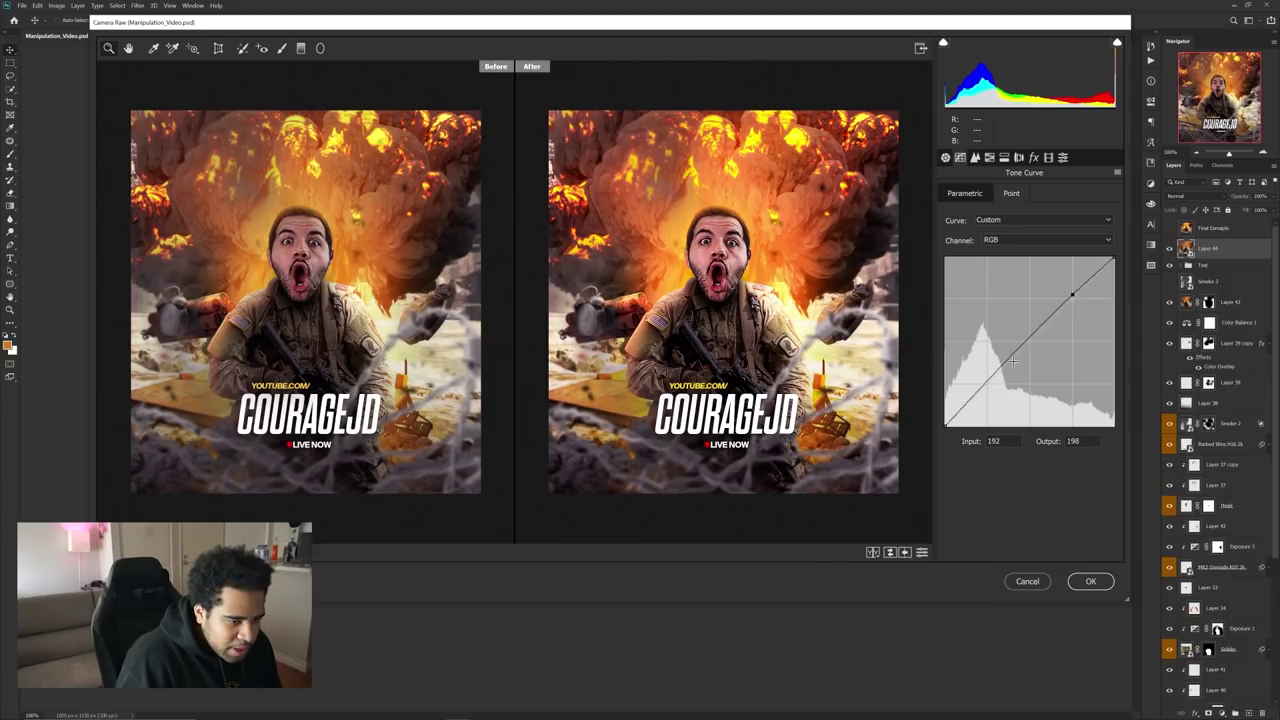
drag(991, 376, 992, 379)
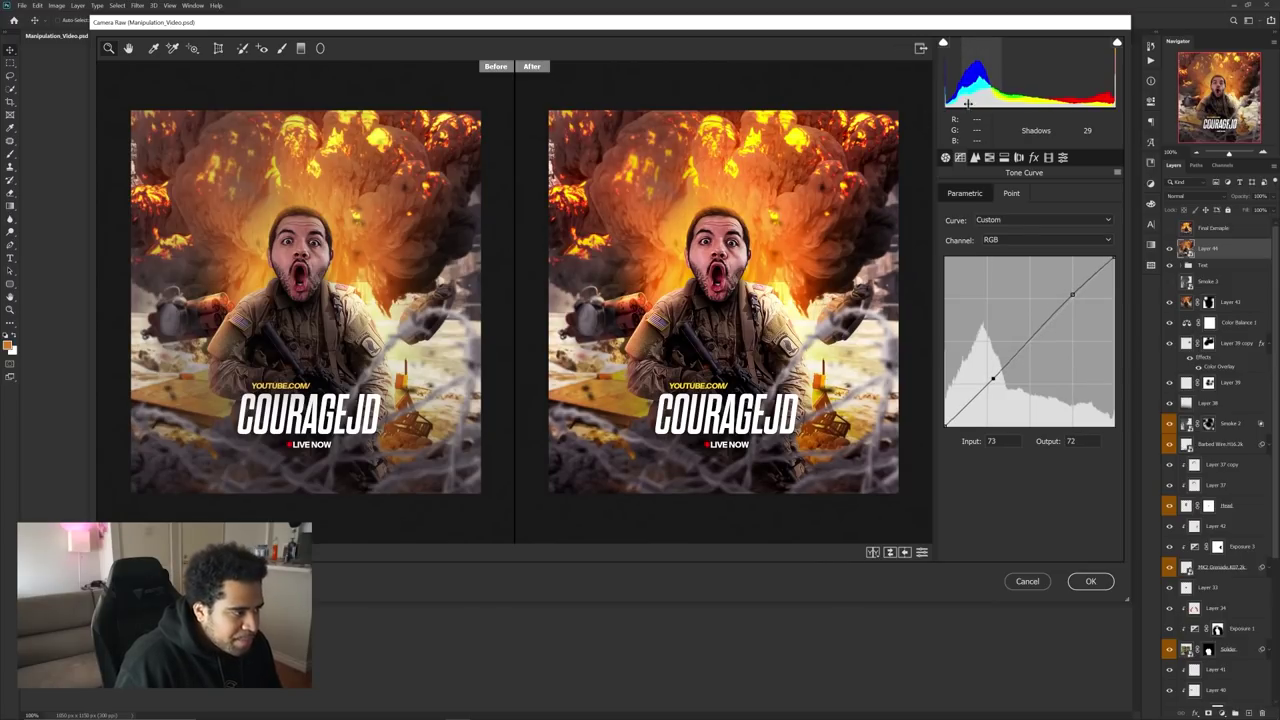
- Raise Shadows to +95 through the histogram and apply the Camera Raw filter to the merged layer
drag(986, 85, 1108, 85)
drag(1030, 85, 986, 85)
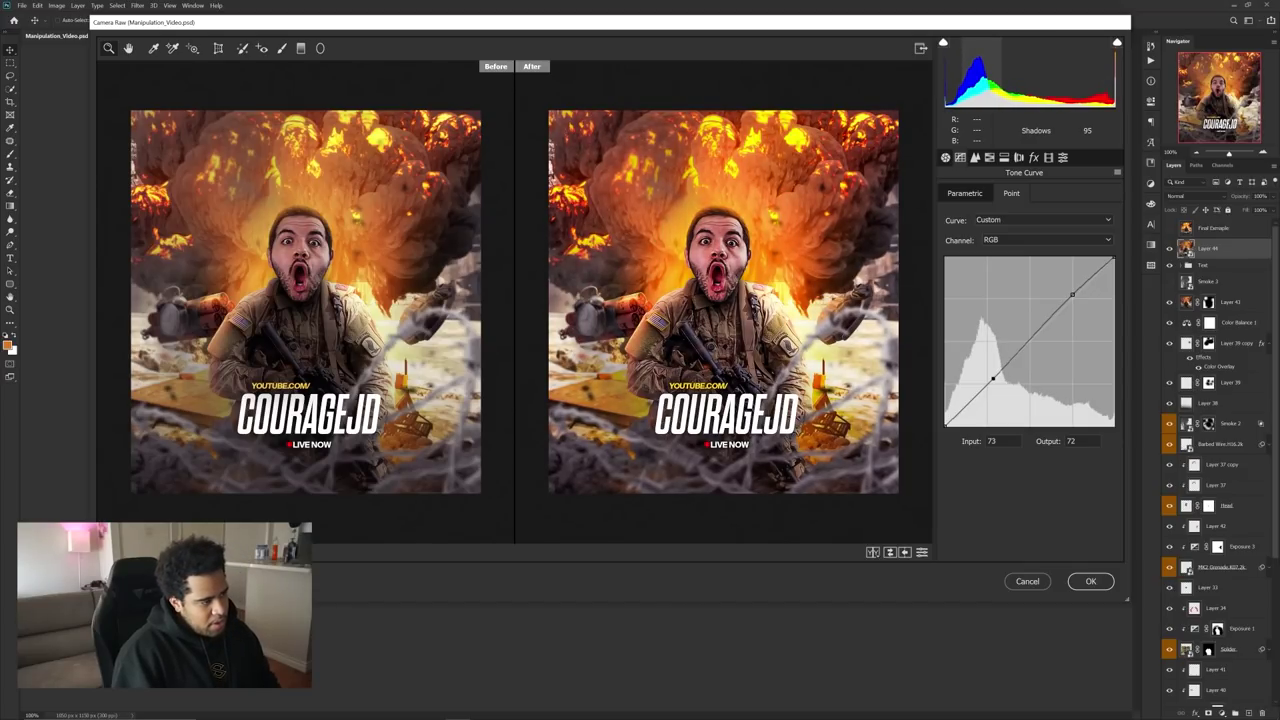
click(1090, 581)
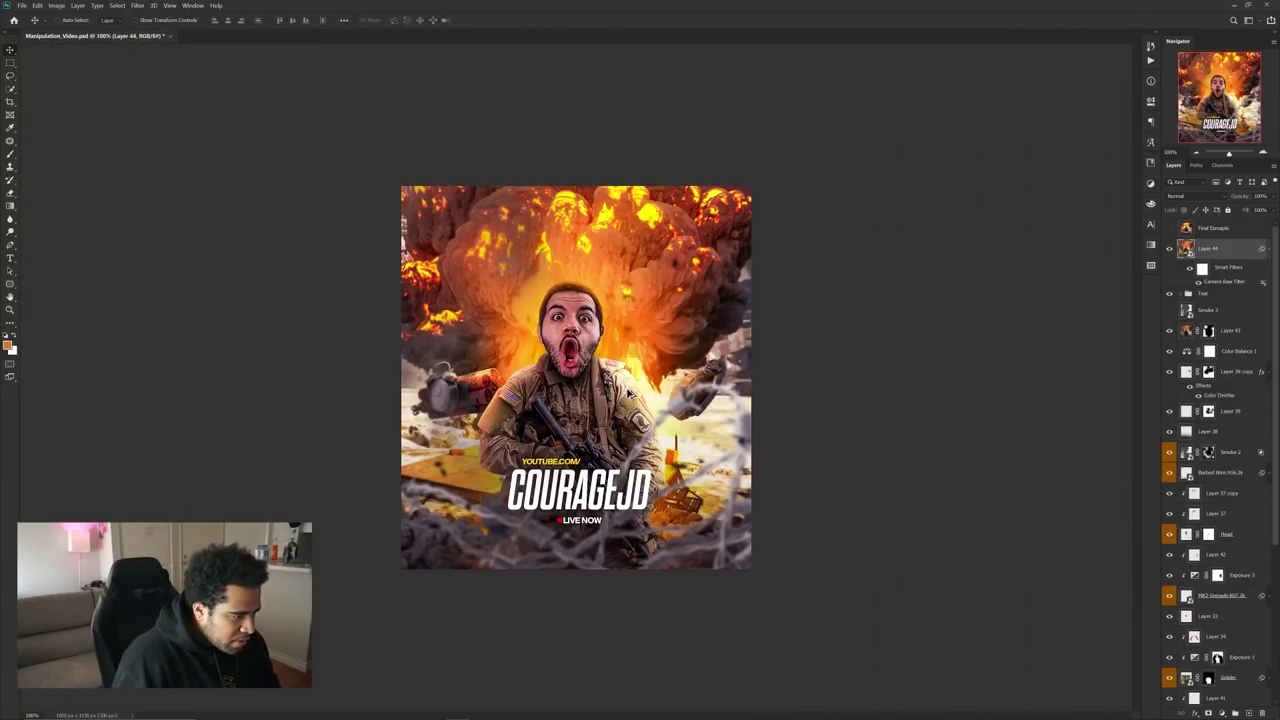
- Preview the color-graded poster in full-screen mode and return to the normal workspace
key(f)
key(f)
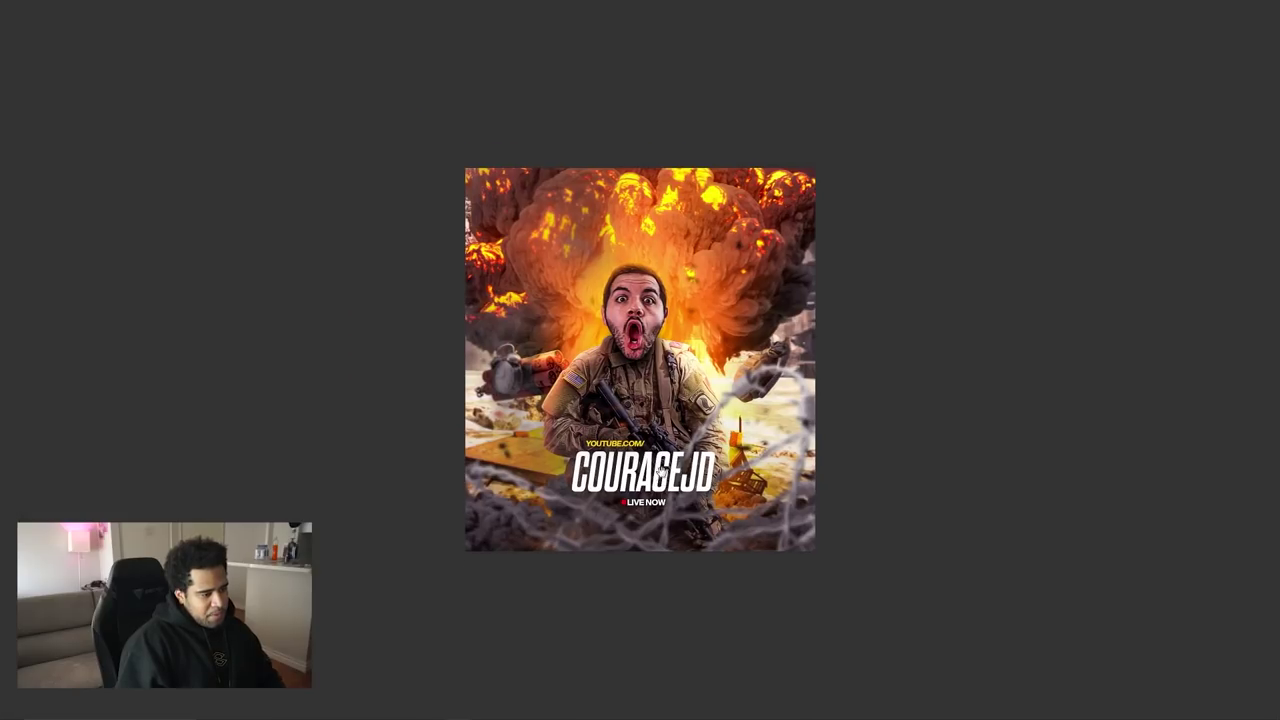
drag(658, 470, 637, 368)
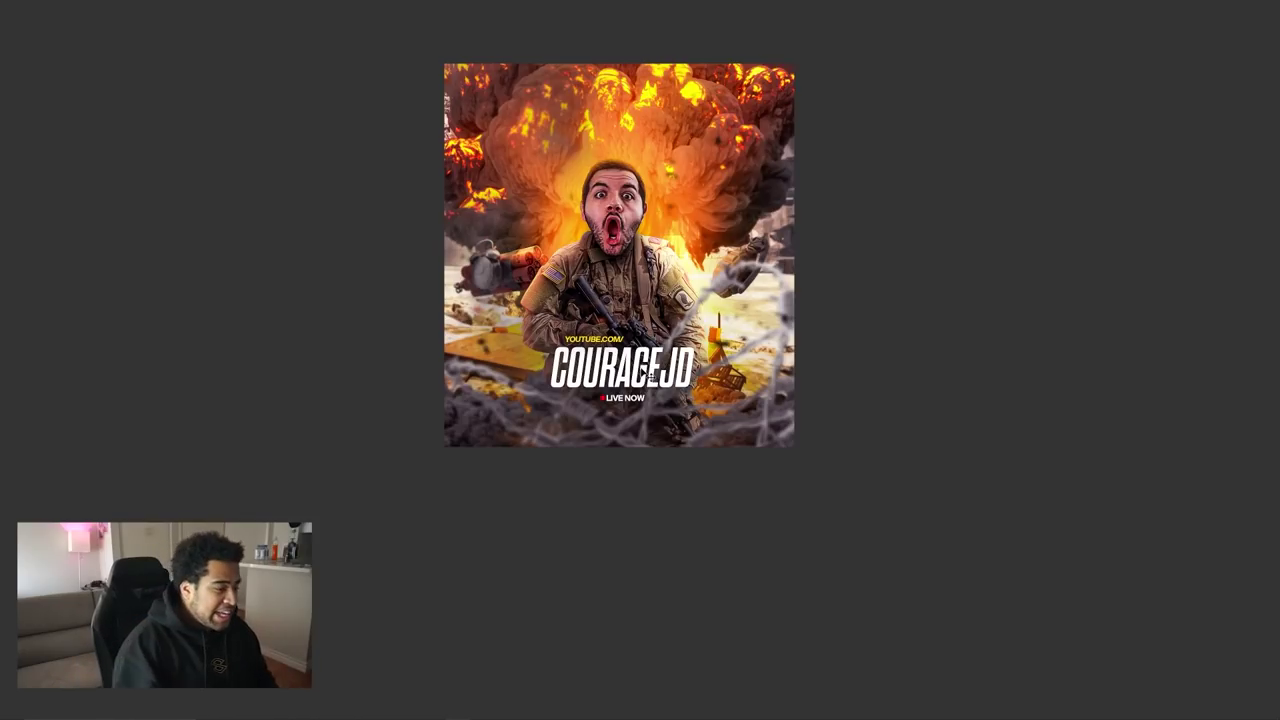
key(f)
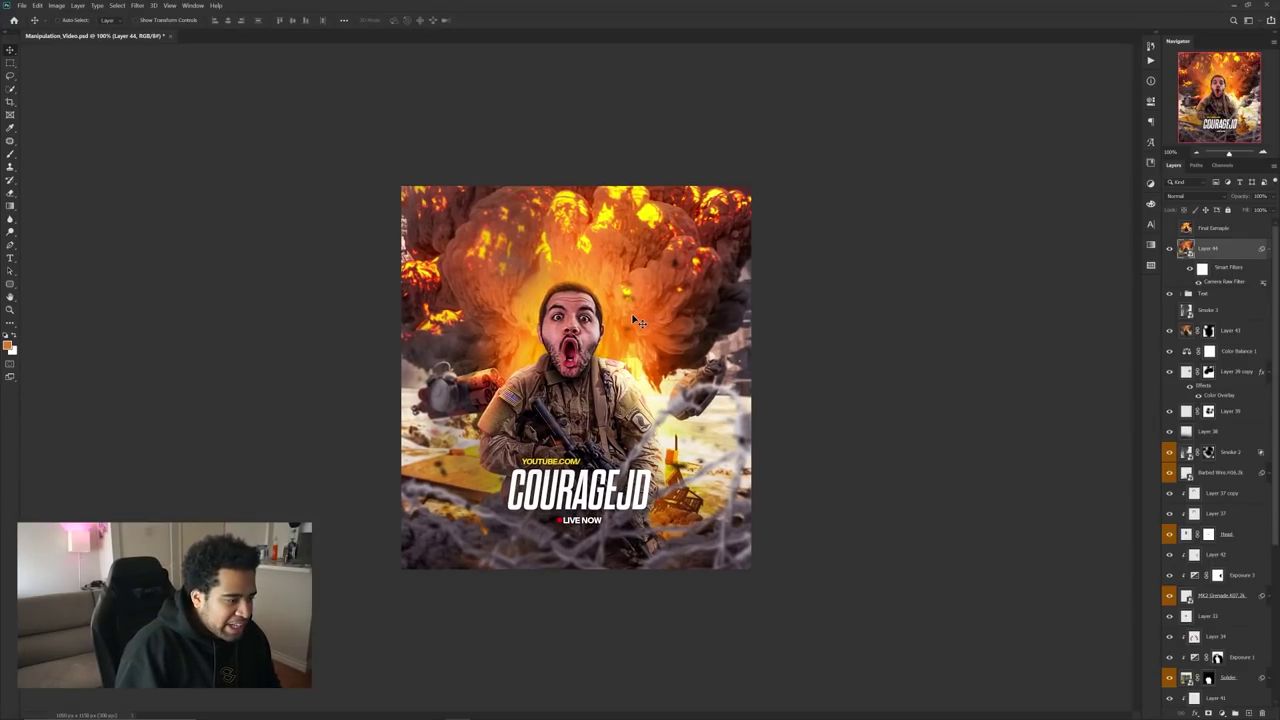
- Compare the current poster with the Final Example layer by toggling that layer's visibility, leaving it hidden
click(1169, 229)
click(1170, 231)
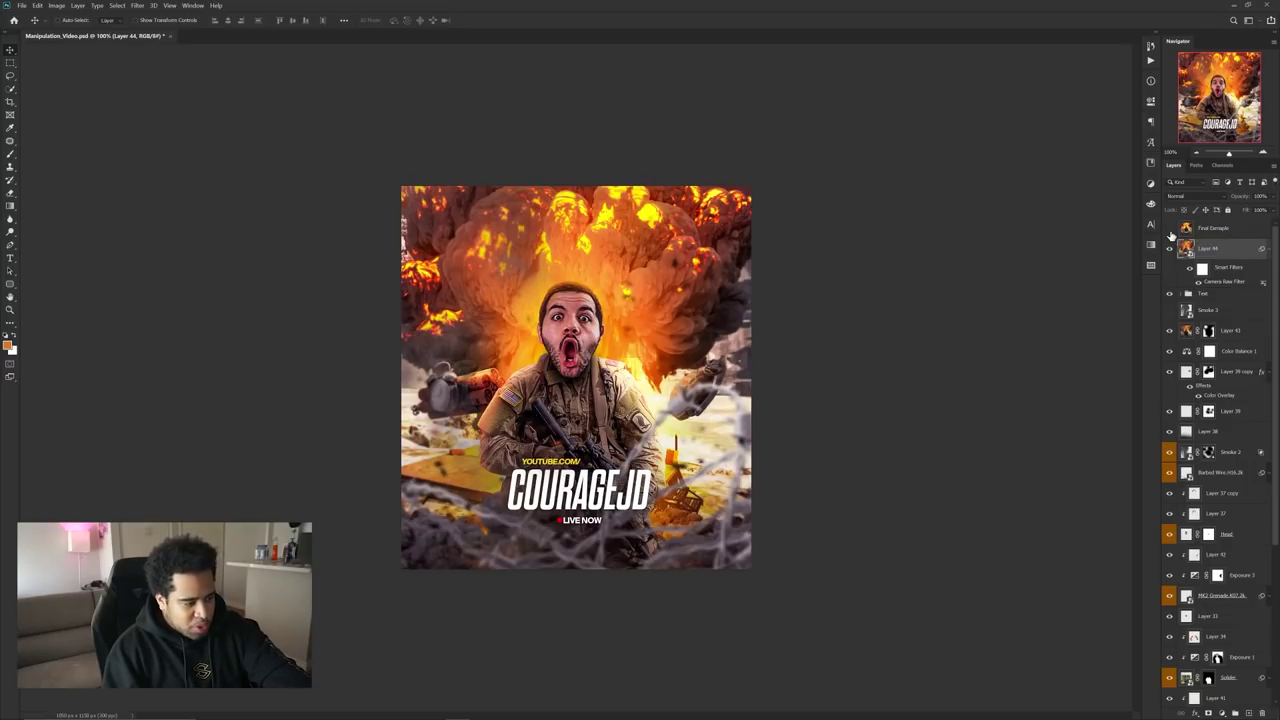
click(1170, 231)
click(1170, 231)
click(1170, 231)
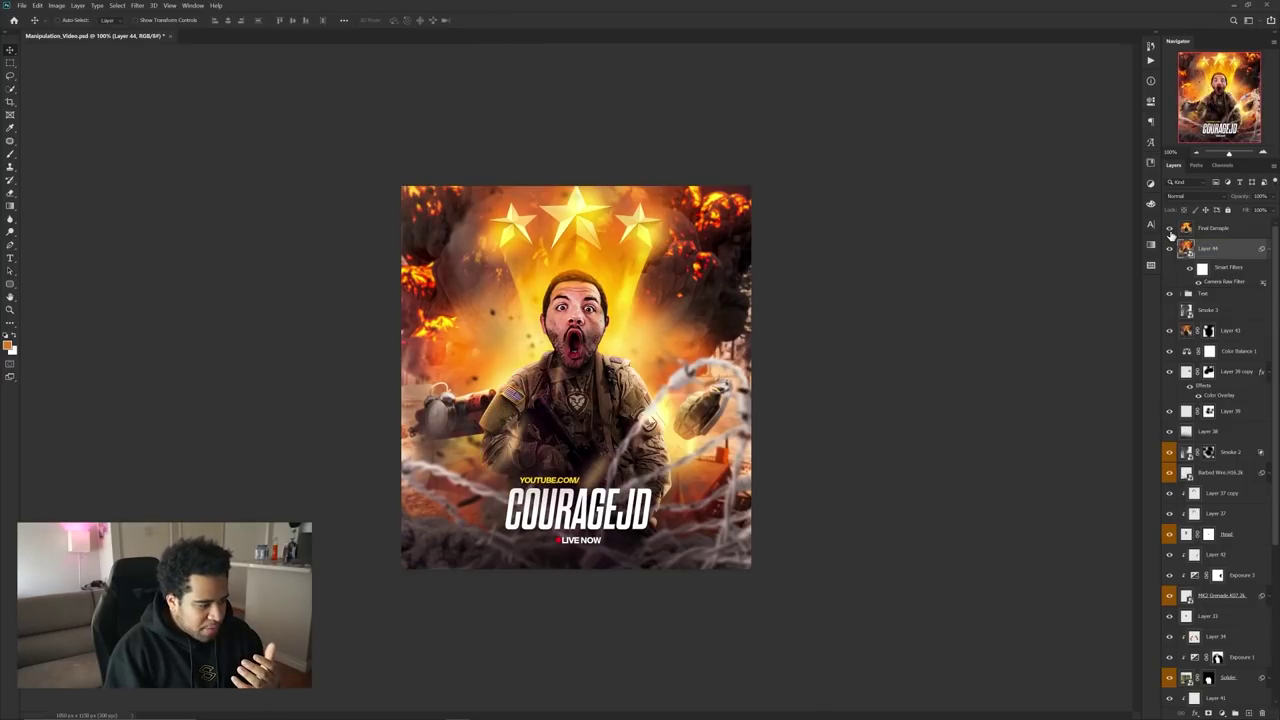
click(1170, 231)
click(1170, 231)
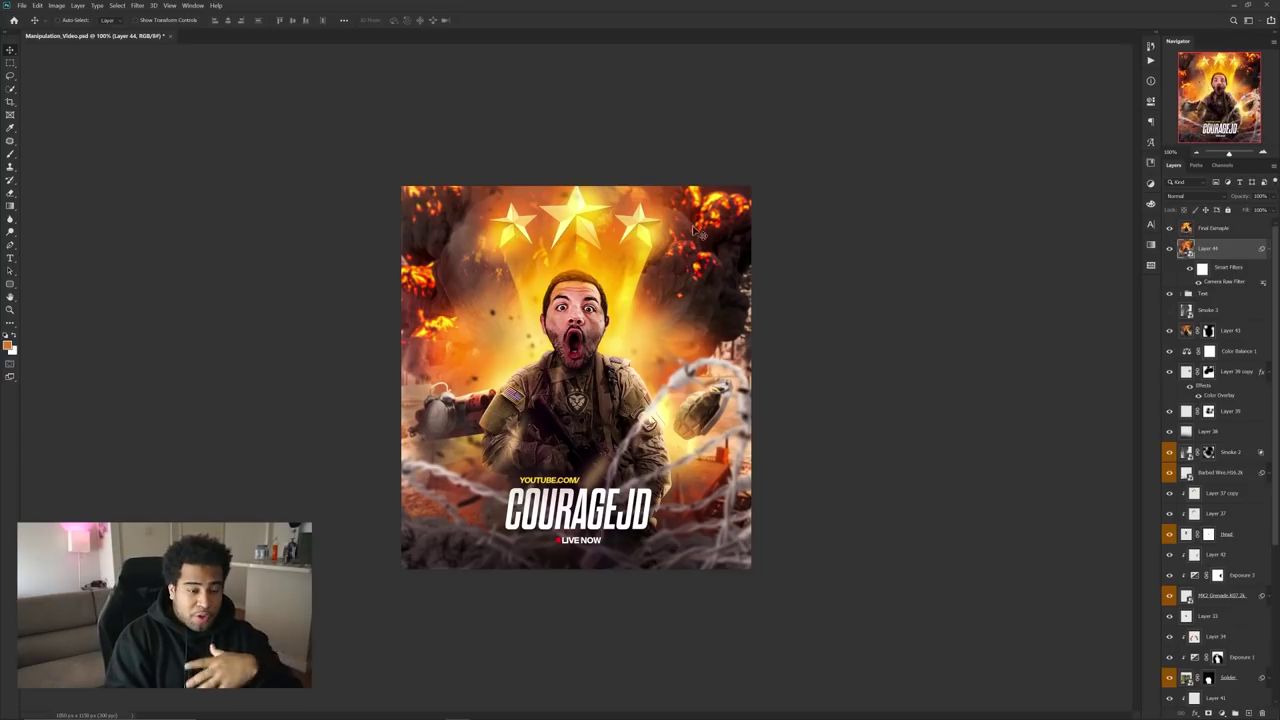
click(1170, 231)
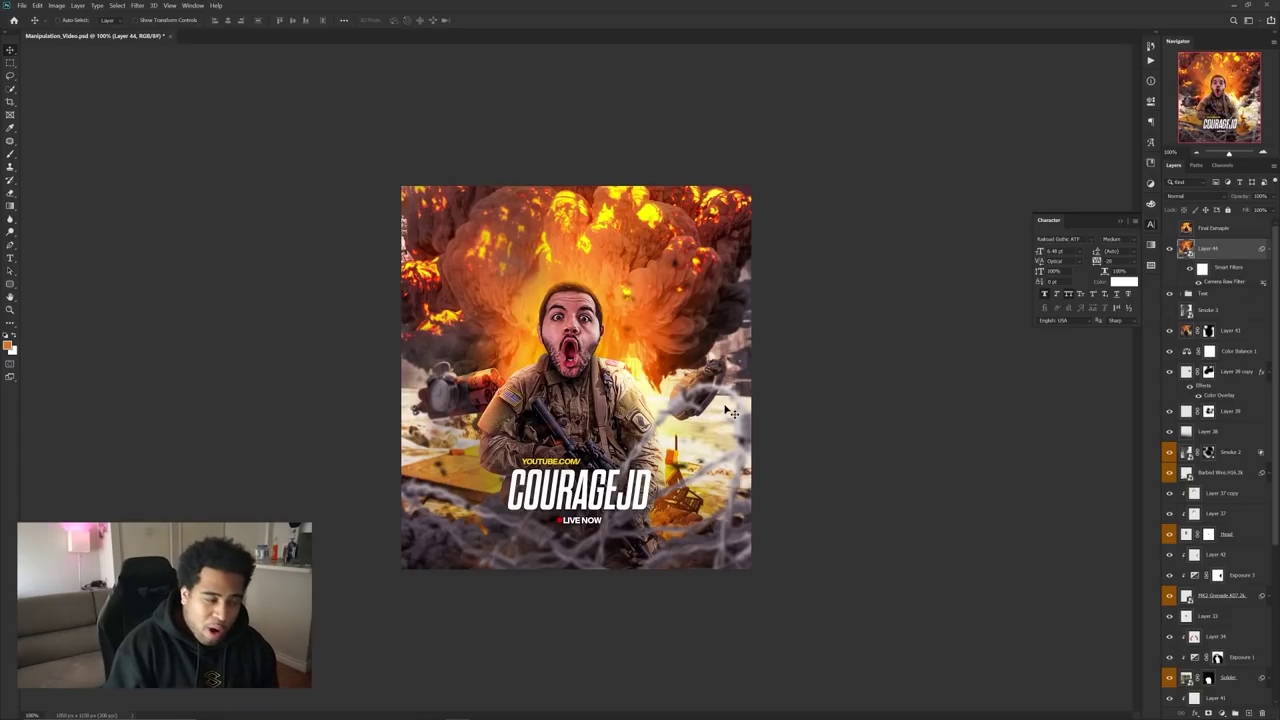
- Duplicate the Smoke 3 layer above the Camera Raw-filtered layer and position the smoke over the soldier
scroll(604, 361, up, 1)
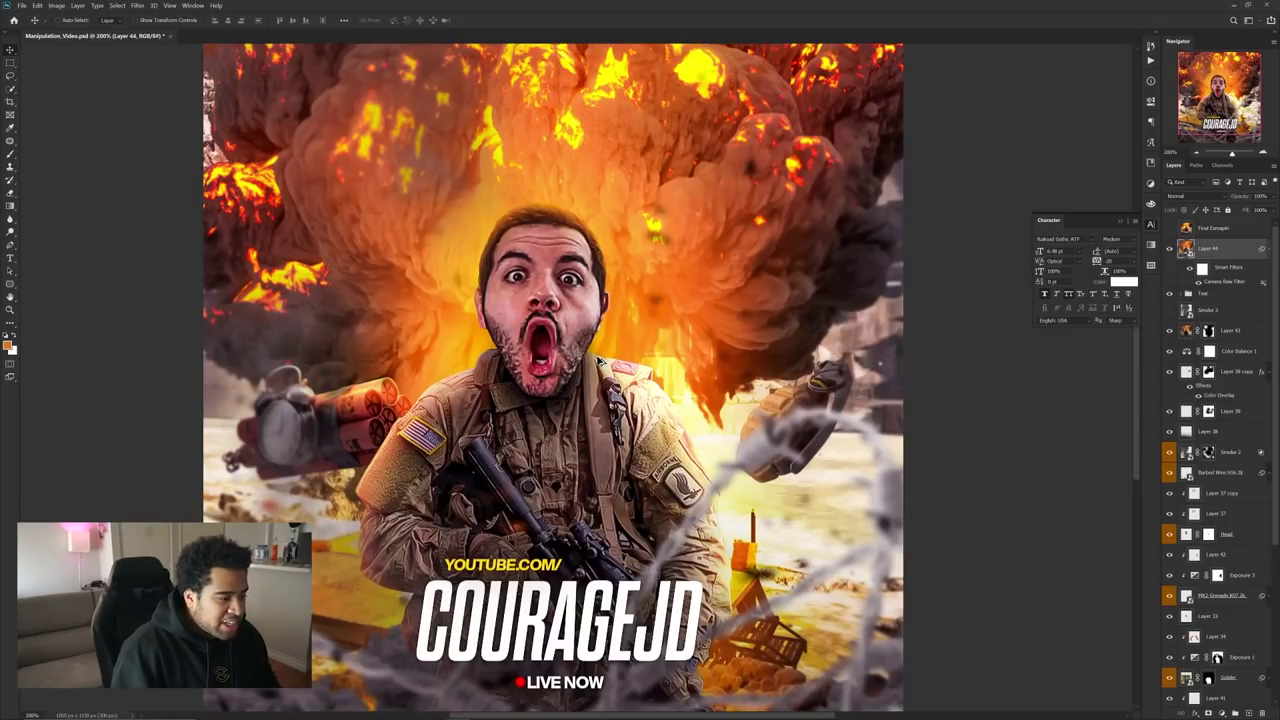
scroll(604, 361, down, 2)
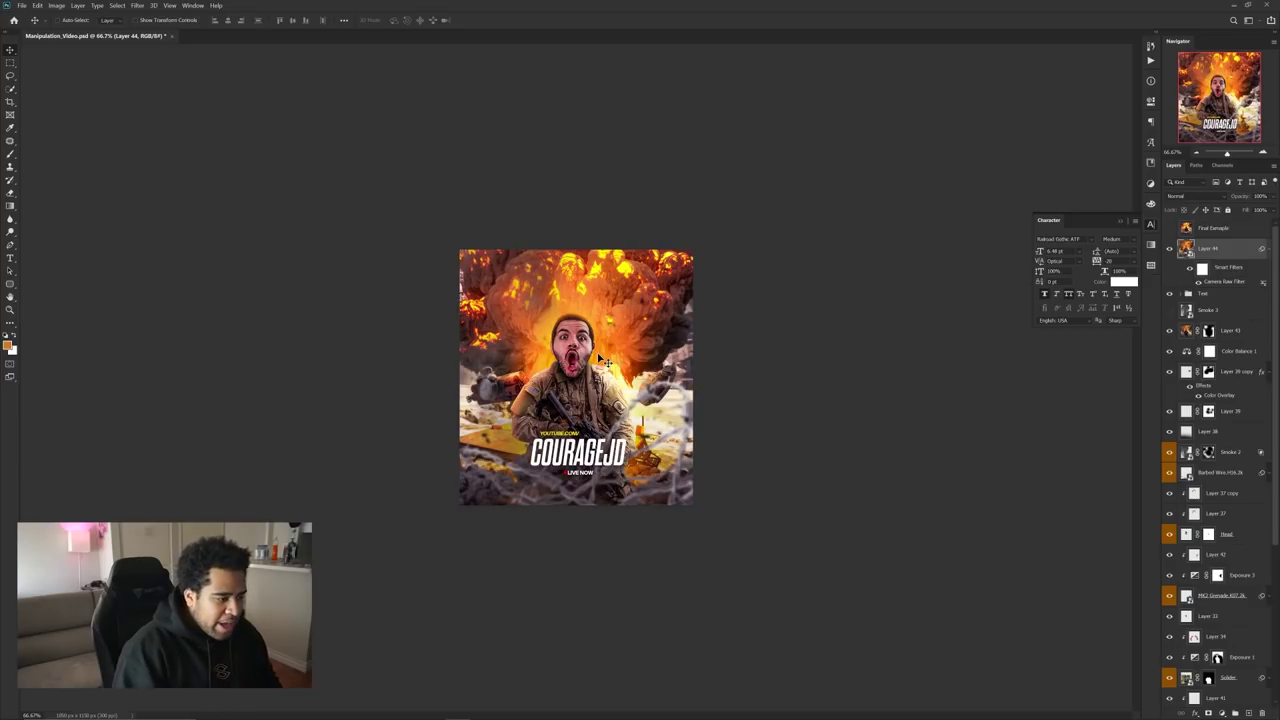
scroll(630, 351, up, 1)
alt+drag(1218, 312, 1206, 248)
drag(600, 376, 643, 343)
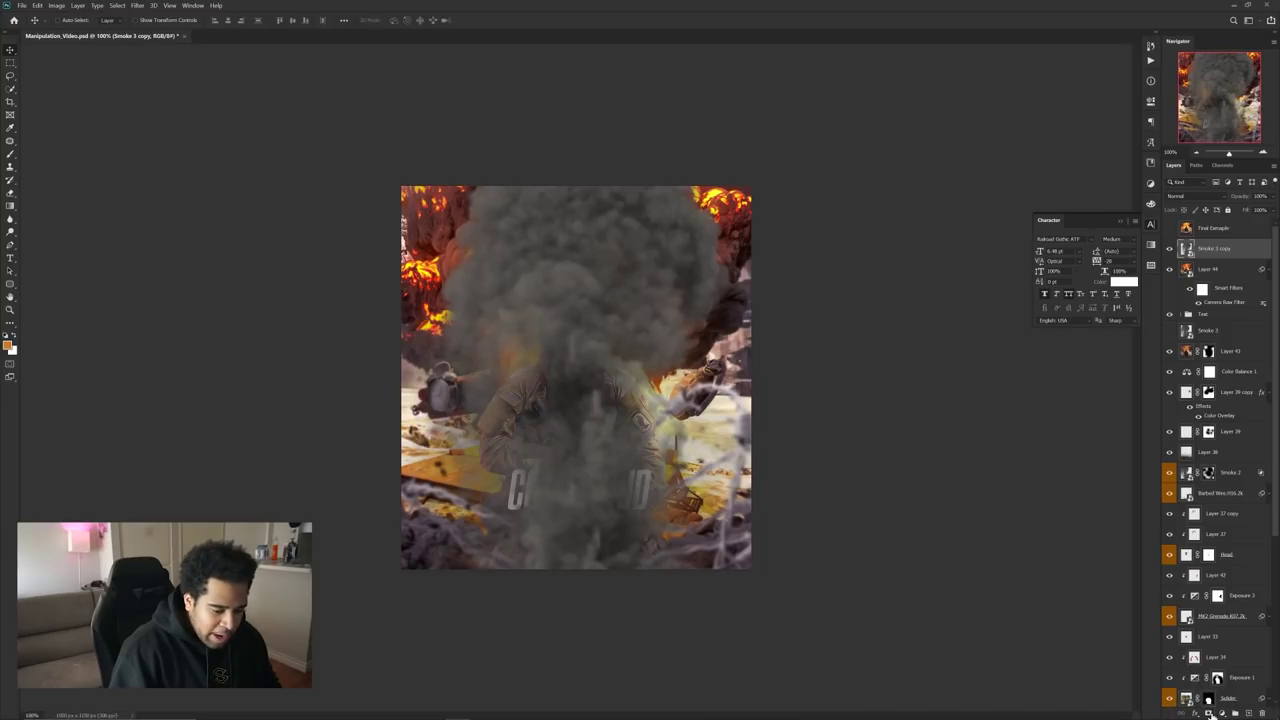
- Add a layer mask to the smoke copy and brush black and white on it to thin the smoke over the poster
click(1210, 712)
key(b)
key(x)
mouse_move(643, 371)
mouse_down()
mouse_move(652, 241)
mouse_move(417, 234)
mouse_move(571, 529)
mouse_up()
drag(403, 295, 440, 335)
key(x)
mouse_move(535, 335)
mouse_down()
mouse_move(703, 511)
mouse_move(540, 575)
mouse_up()
key(x)
mouse_move(391, 399)
mouse_down()
mouse_move(453, 363)
mouse_move(565, 455)
mouse_up()
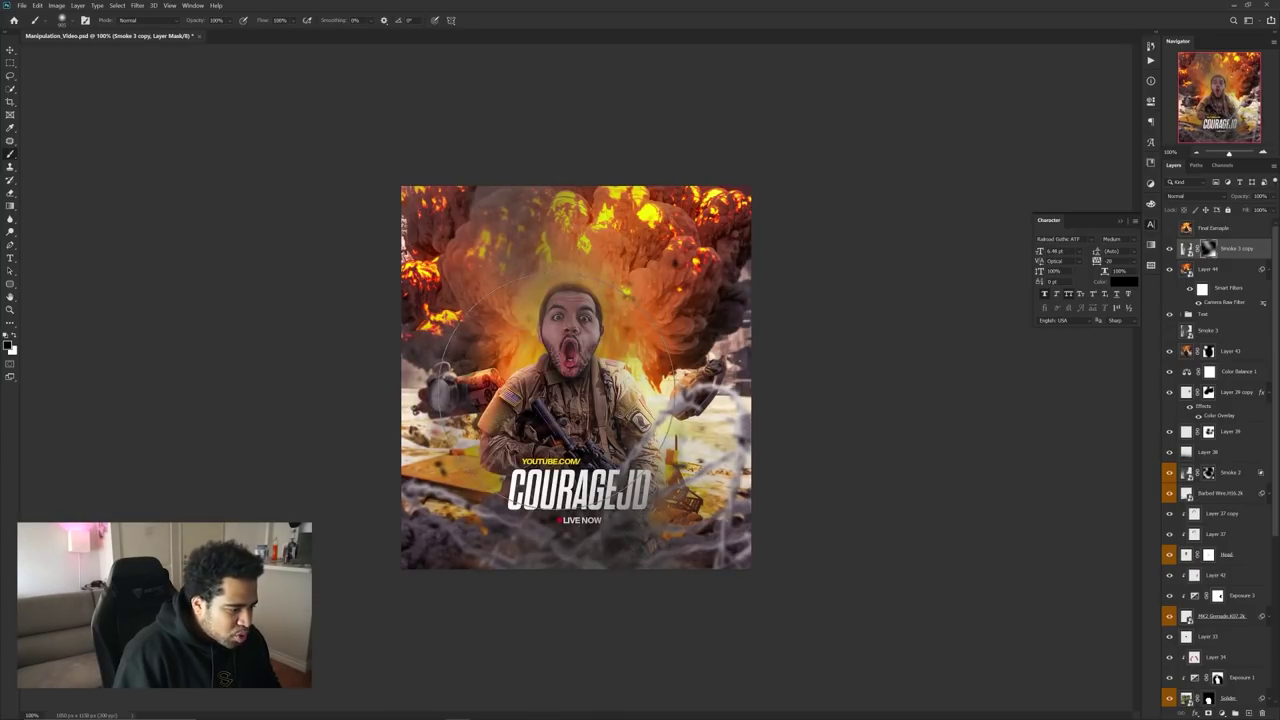
- Reduce the brush size and paint black on the smoke mask to clear the head, the explosion and the soldier's side
key(x)
key(x)
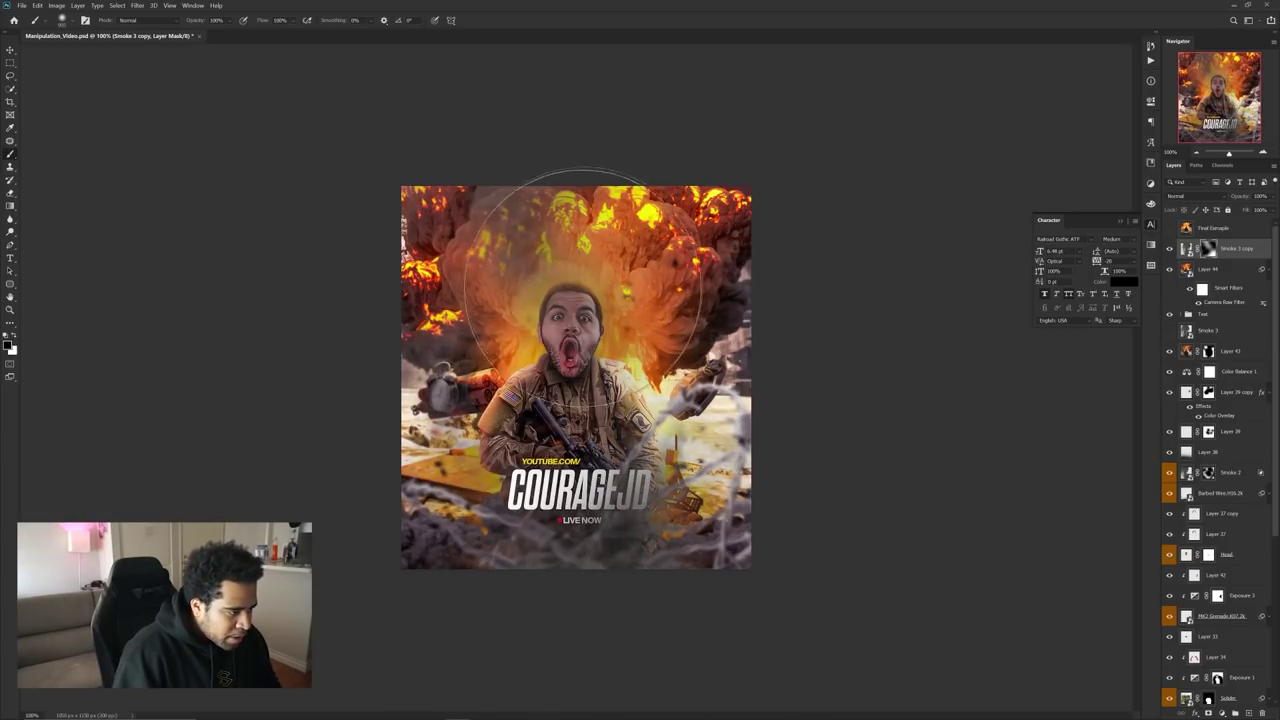
mouse_move(631, 283)
mouse_down()
mouse_move(651, 237)
mouse_move(620, 305)
mouse_up()
key(bracketleft)
key(bracketleft)
key(bracketleft)
mouse_move(586, 216)
mouse_down()
mouse_move(591, 206)
mouse_move(524, 190)
mouse_up()
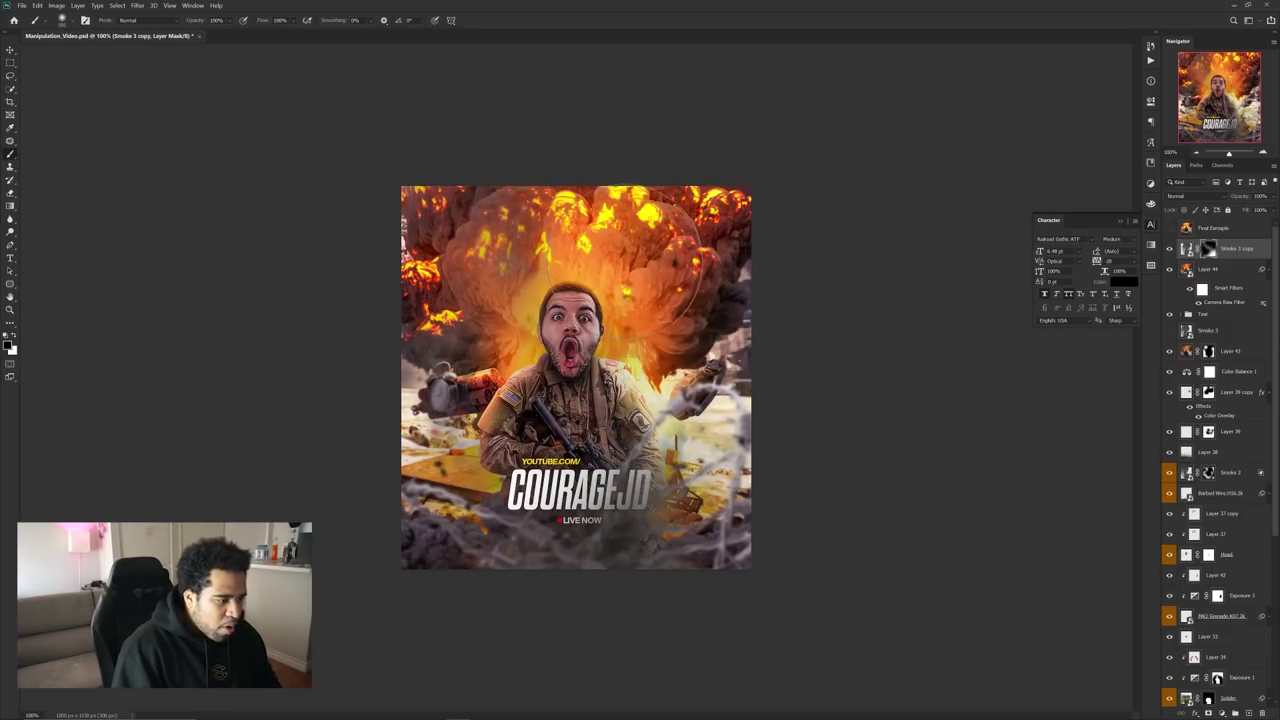
drag(646, 448, 662, 453)
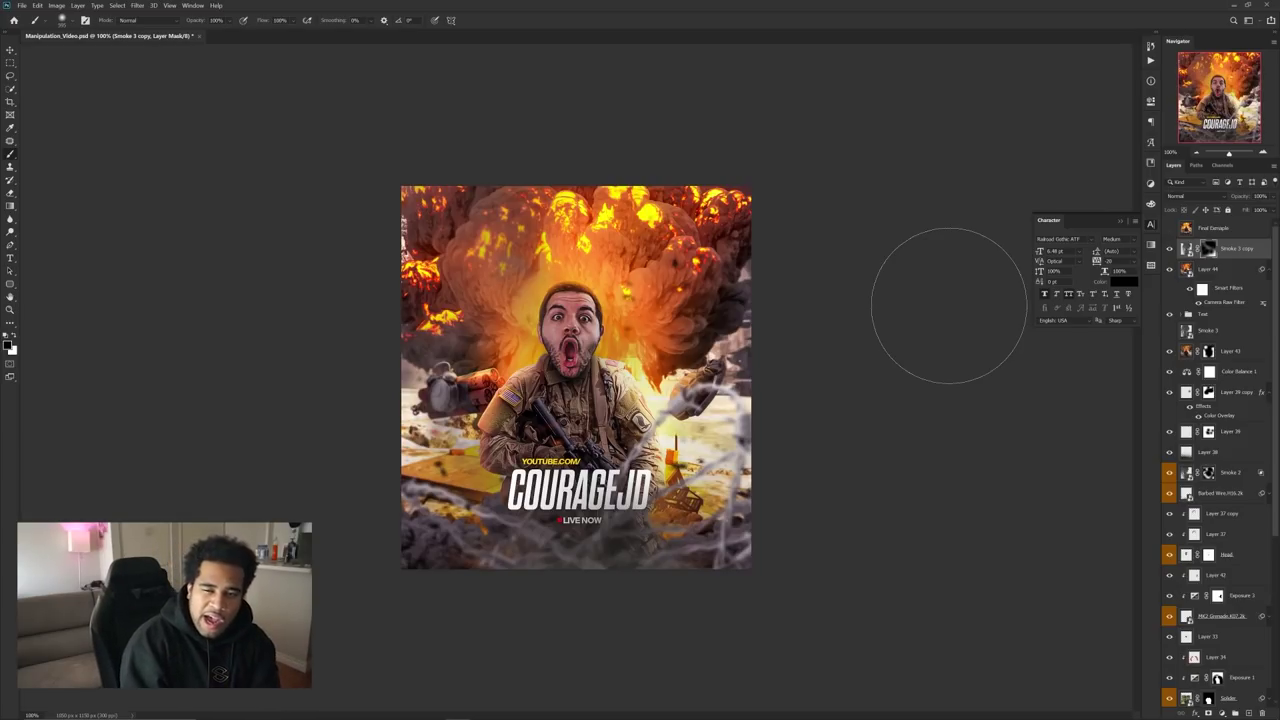
- Hide the Smoke 3 copy layer and check the poster without the extra smoke
click(1169, 248)
key(v)
scroll(616, 341, down, 1)
scroll(592, 347, up, 2)
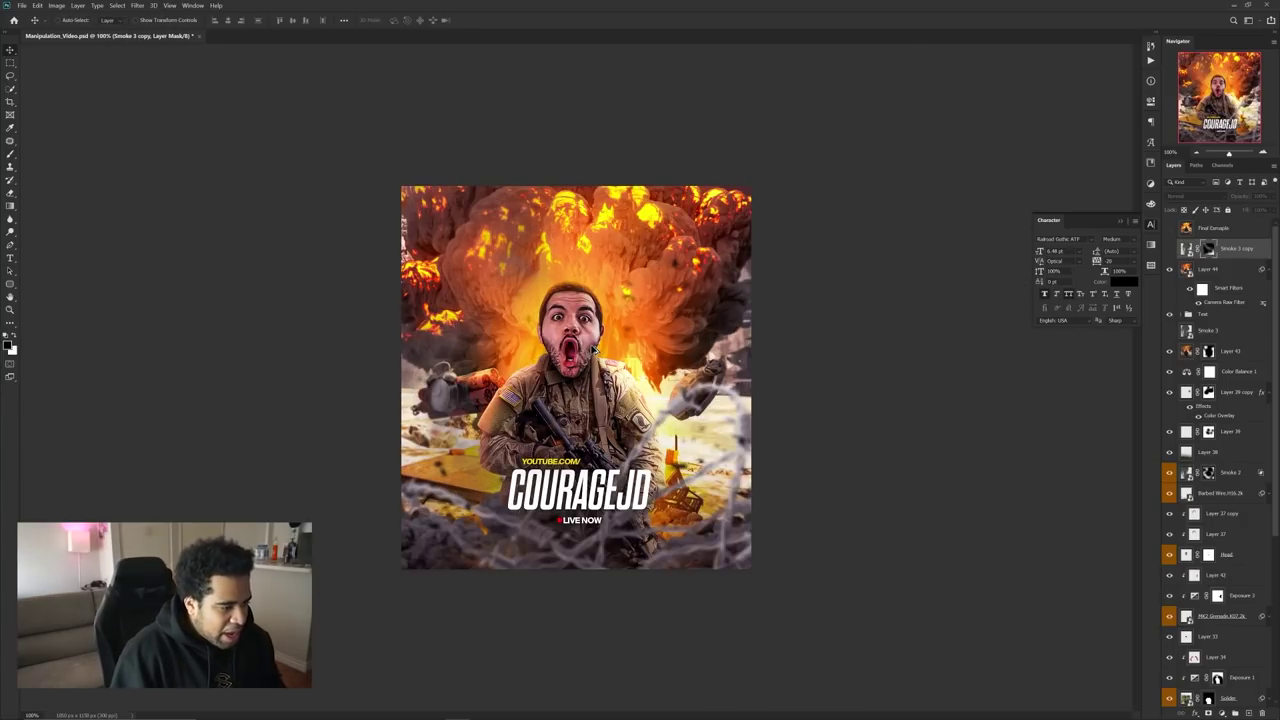
scroll(597, 350, down, 1)
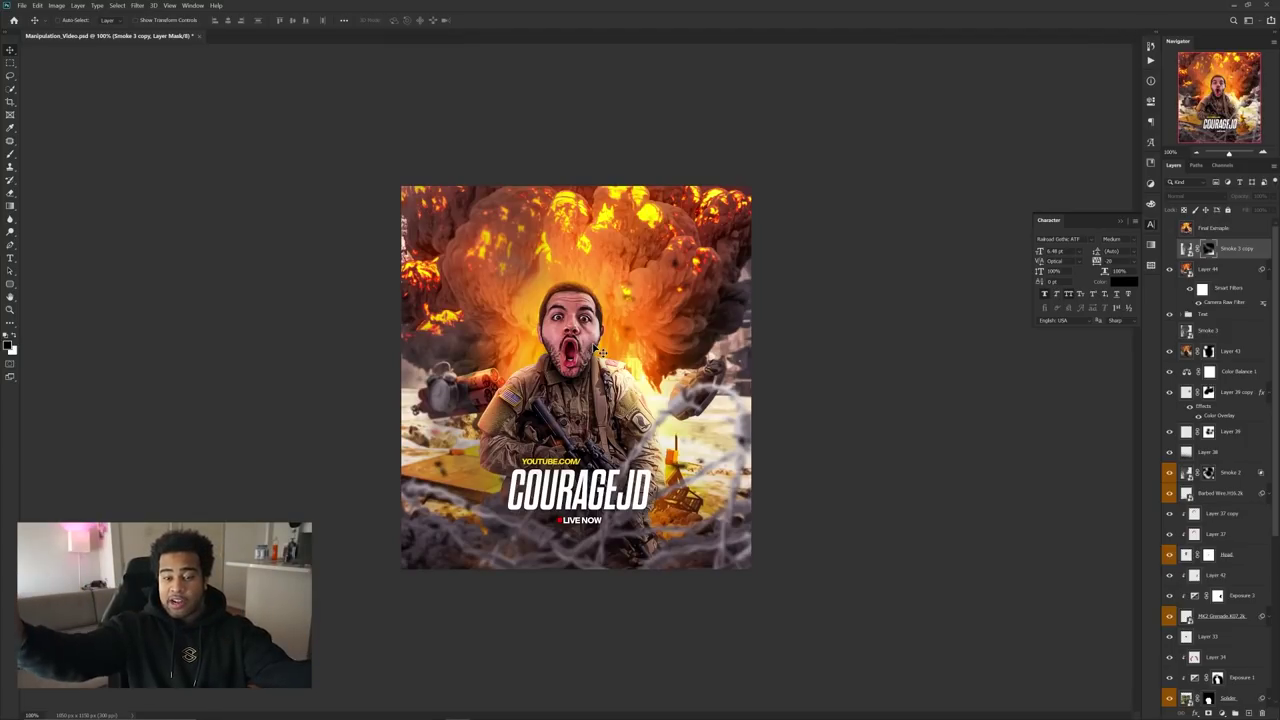